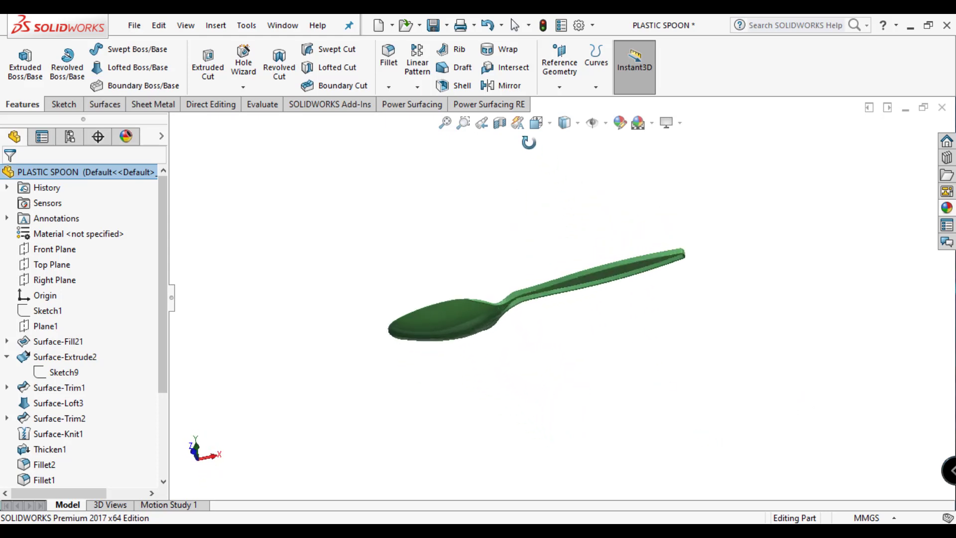
Display the spoon model shaded with edges and inspect it from another angle.
left_click(573, 123)
left_click(571, 140)
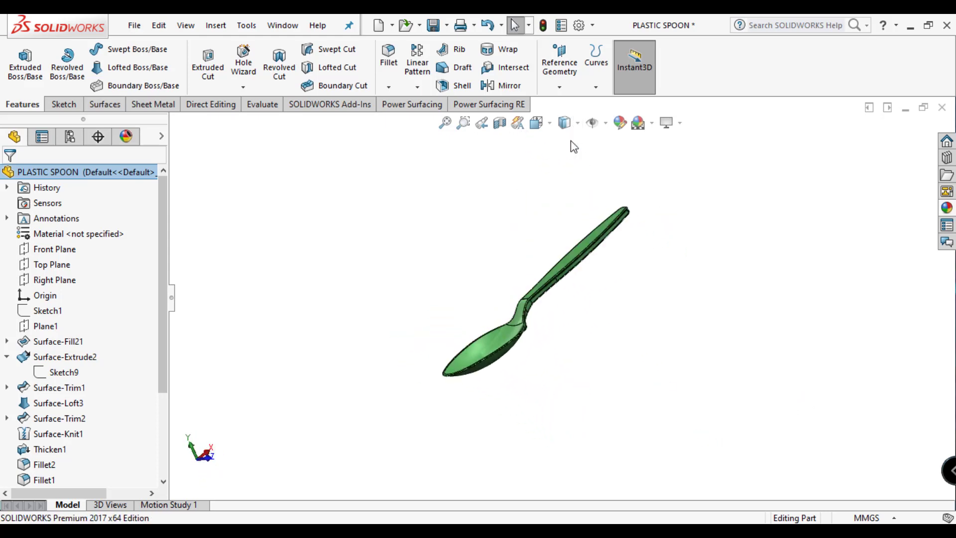
mouse_move(571, 140)
middle_mouse_down()
mouse_move(609, 271)
mouse_move(630, 289)
middle_mouse_up()
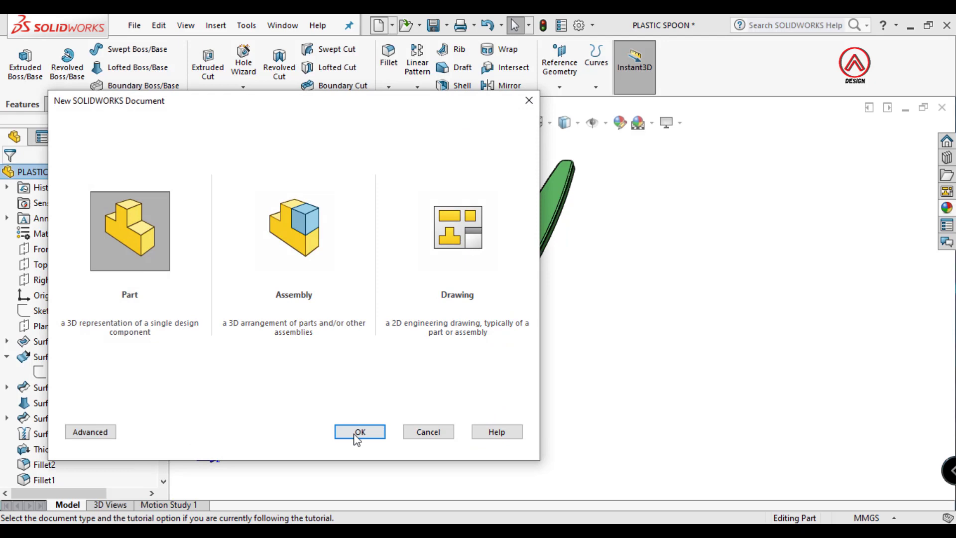
Create a new part document and apply the Plain White scene.
left_click(359, 431)
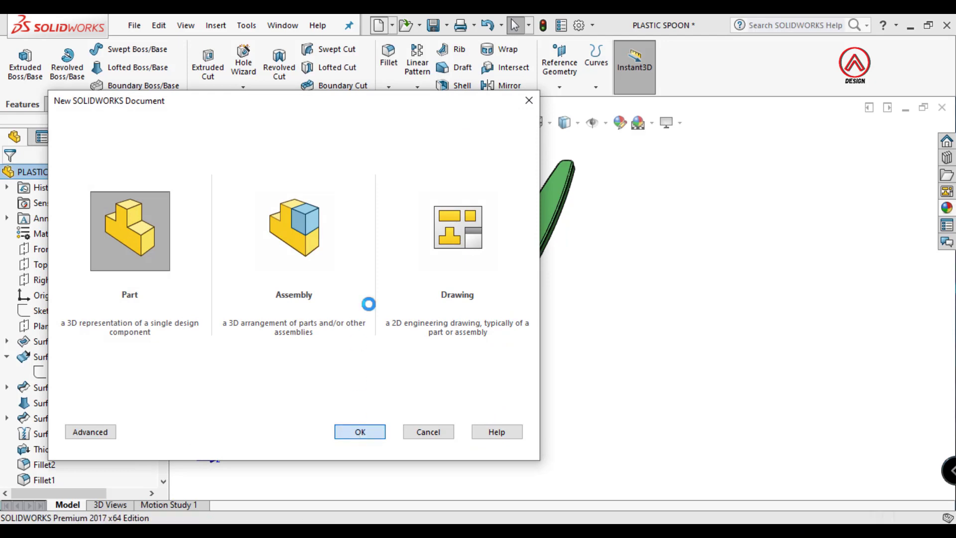
left_click(638, 124)
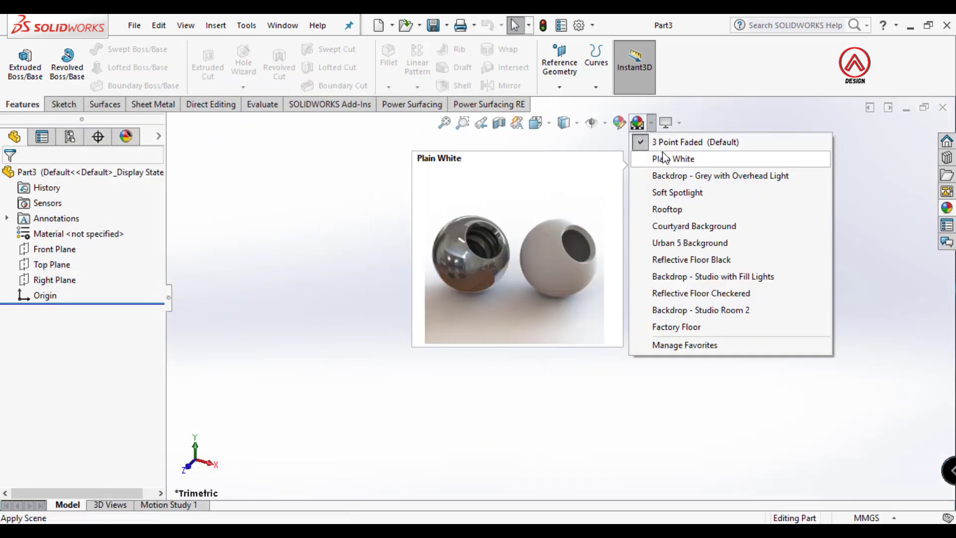
left_click(661, 154)
Switch to the top view and start a sketch on the Top Plane.
left_click(543, 128)
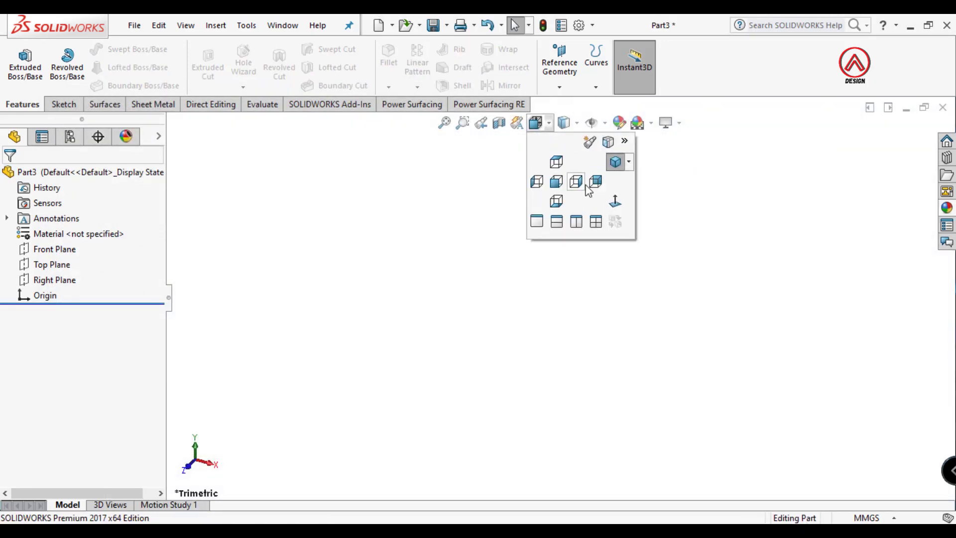
left_click(561, 167)
left_click(52, 265)
left_click(66, 248)
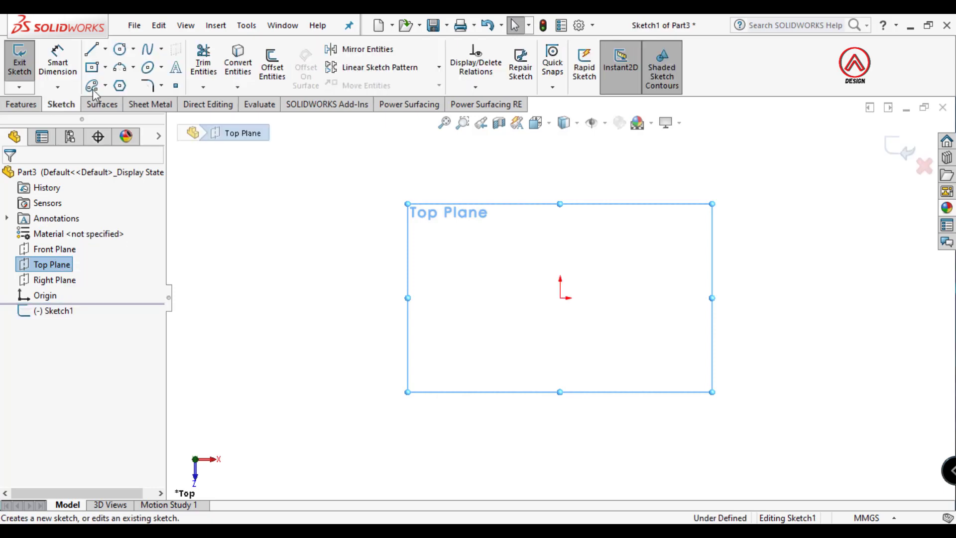
Sketch a horizontal midpoint line about 143 mm long, centred on the origin.
left_click(106, 49)
left_click(120, 96)
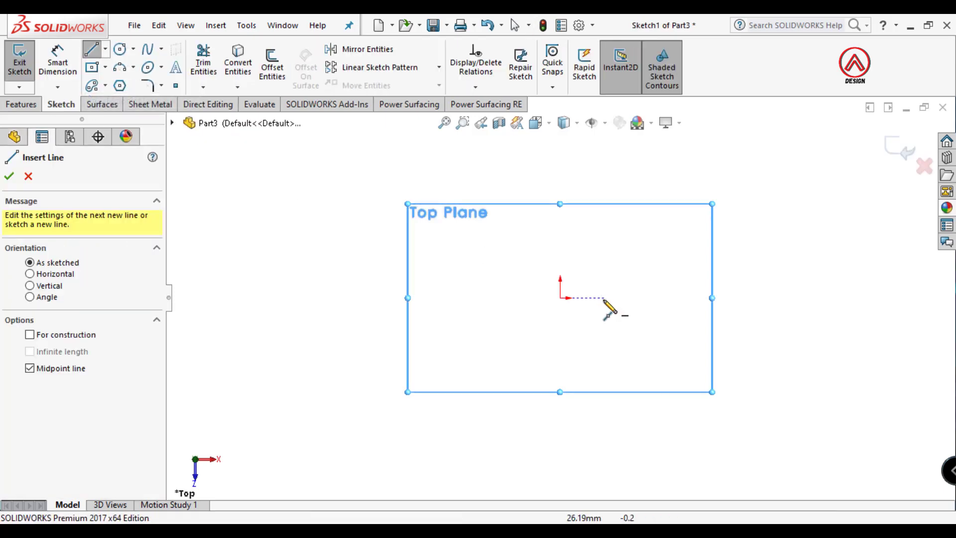
left_click(560, 298)
left_click(683, 298)
Dimension the horizontal line's length as 160 mm and convert it to construction geometry.
left_click(67, 75)
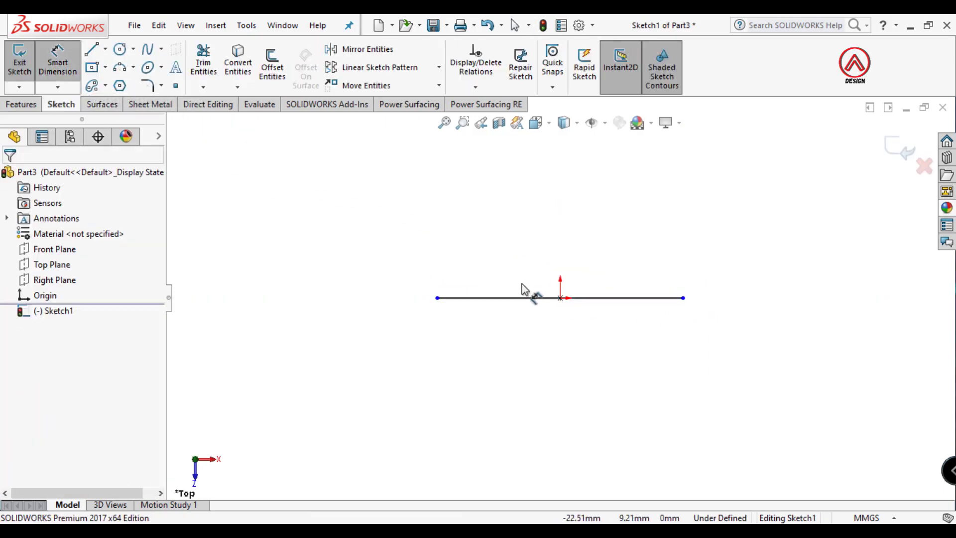
left_click(529, 298)
left_click(546, 228)
type("106")
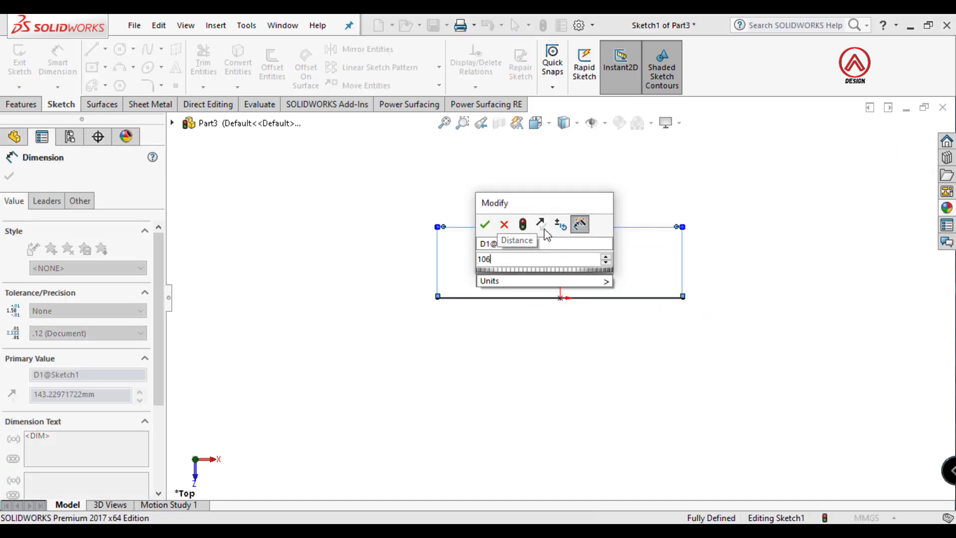
type("060")
key("Return")
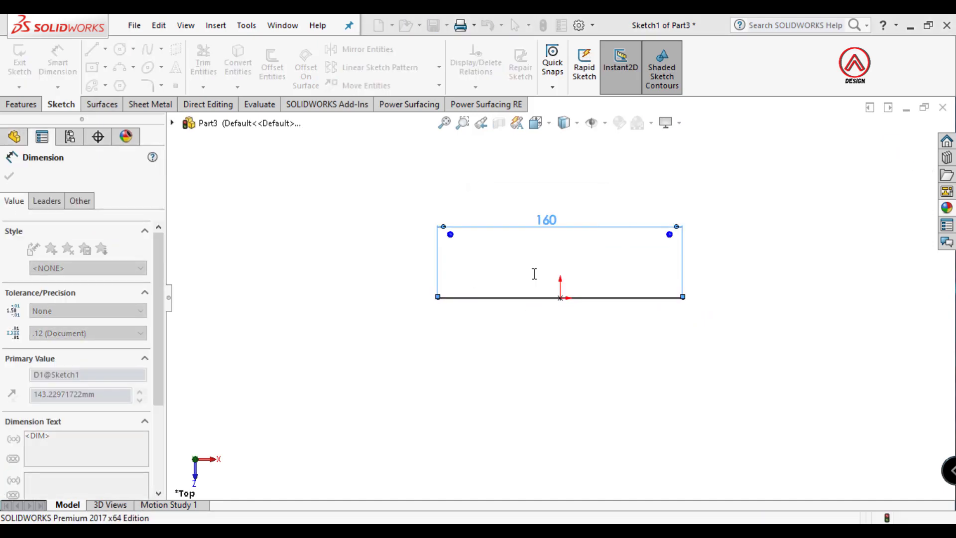
key("Escape")
left_click(554, 298)
left_click(606, 340)
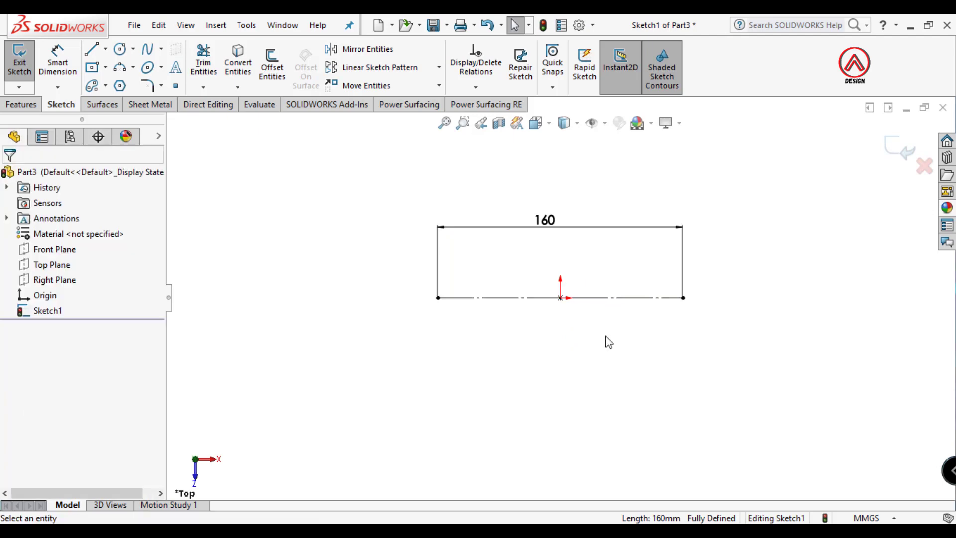
Sketch two connected 3 Point Arcs end to end above the left half of the construction line.
scroll(549, 287, "down", 5)
left_click(120, 68)
scroll(421, 309, "down", 2)
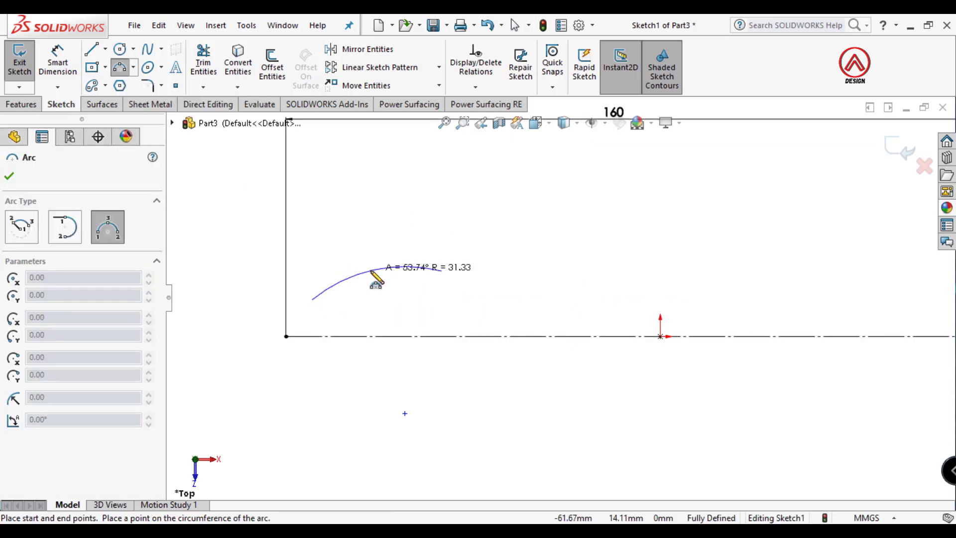
left_click(374, 276)
left_click(442, 271)
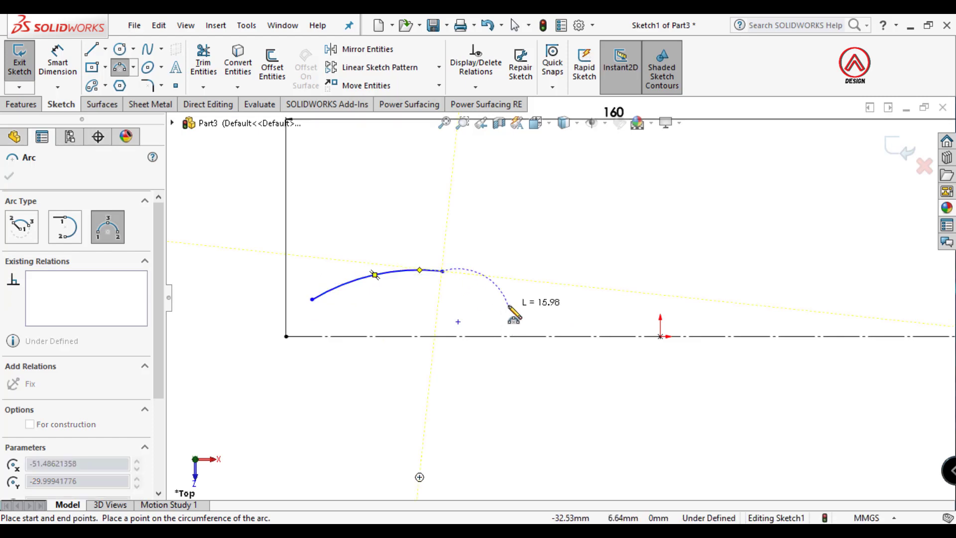
left_click(482, 289)
key("Escape")
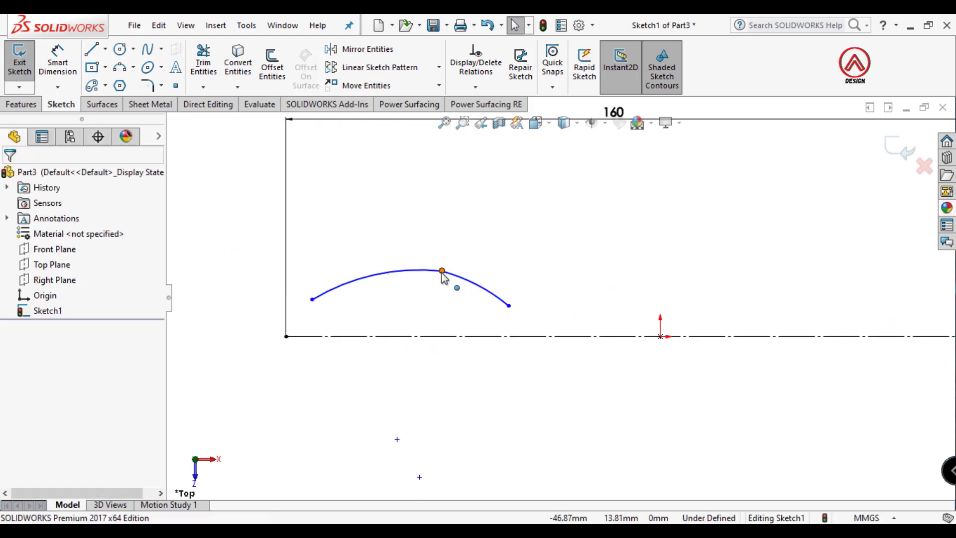
Add a tangent relation between the two arcs at their shared endpoint.
left_click(442, 271)
left_click(482, 214)
left_click(512, 277)
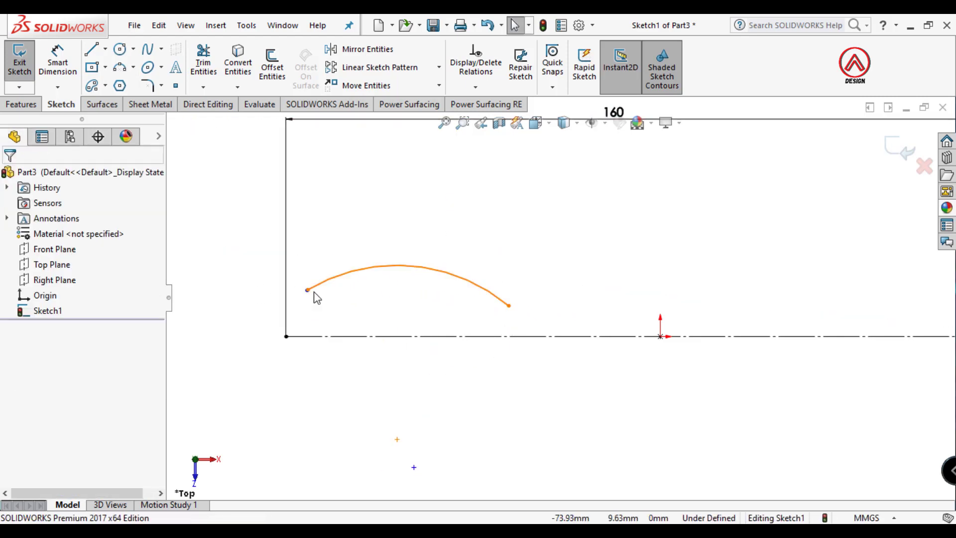
Reshape the tangent arcs by raising their shared point and pulling the left arc's free end inside the construction line's left end.
left_click_drag(308, 290, 263, 317)
left_click(371, 323)
left_click_drag(309, 289, 419, 259)
left_click_drag(261, 322, 339, 292)
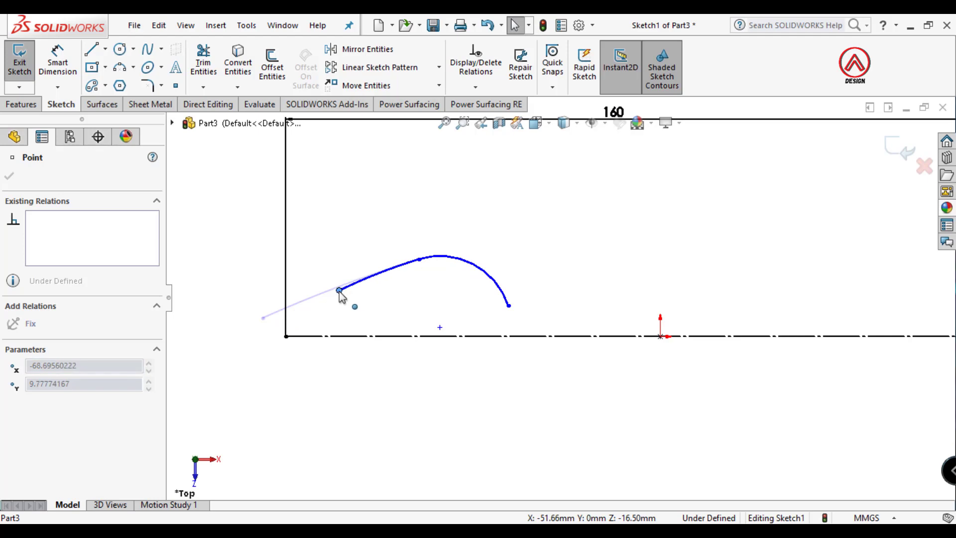
key("Escape")
Dimension the horizontal distance from the construction line's left end to the arcs' shared point as 37 mm.
left_click(58, 62)
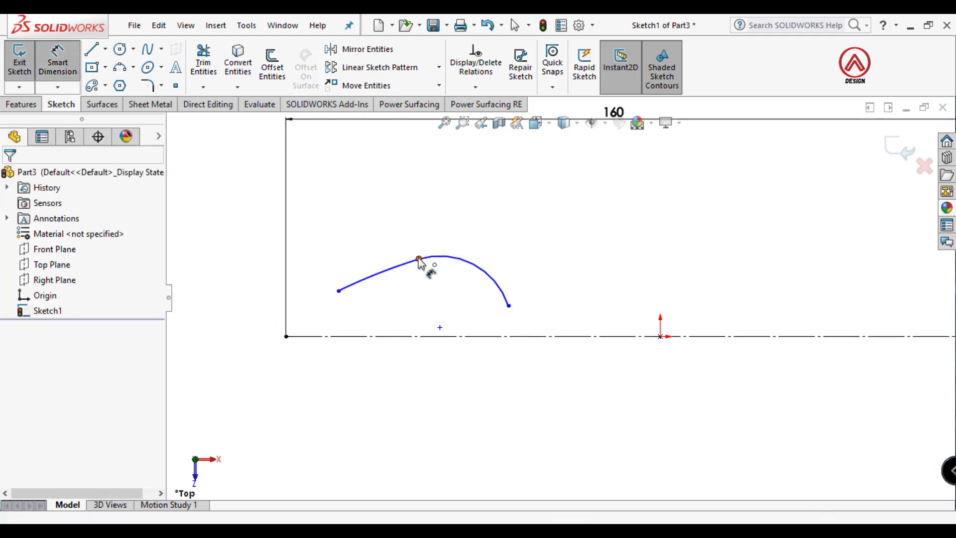
left_click(419, 259)
left_click(286, 336)
left_click(380, 229)
type("3")
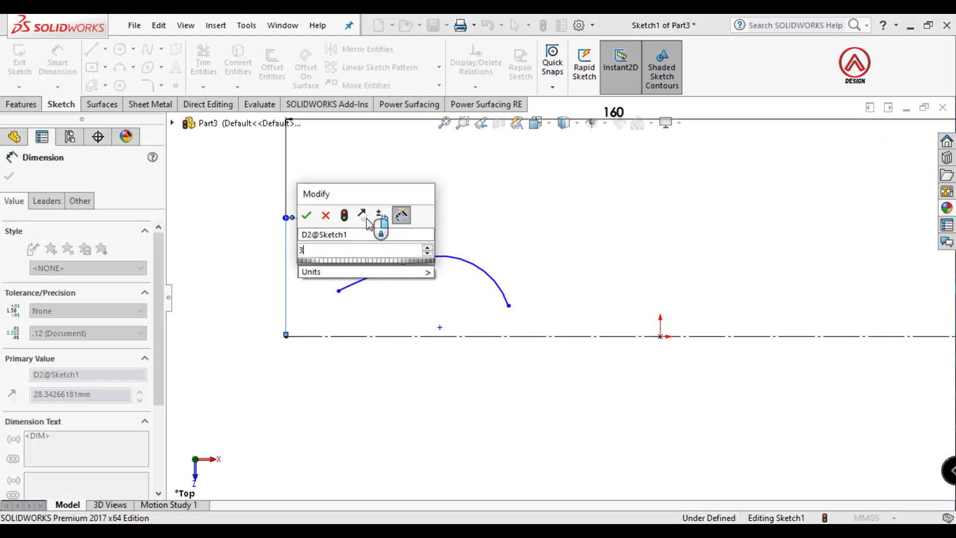
type("7")
key("Return")
key("Escape")
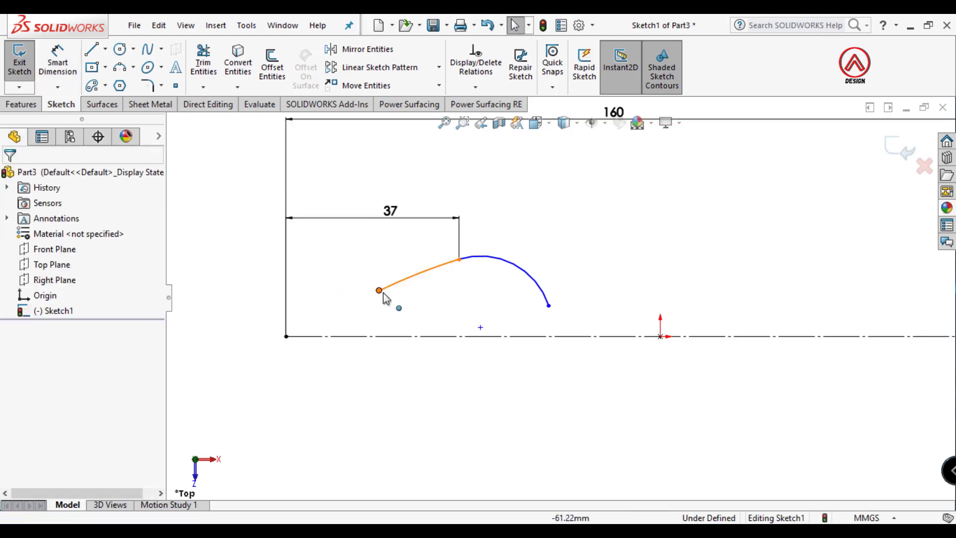
Dimension the right arc's free end 59 mm from the construction line's left end, and pull the left arc's free end back to shorten it.
left_click(549, 305)
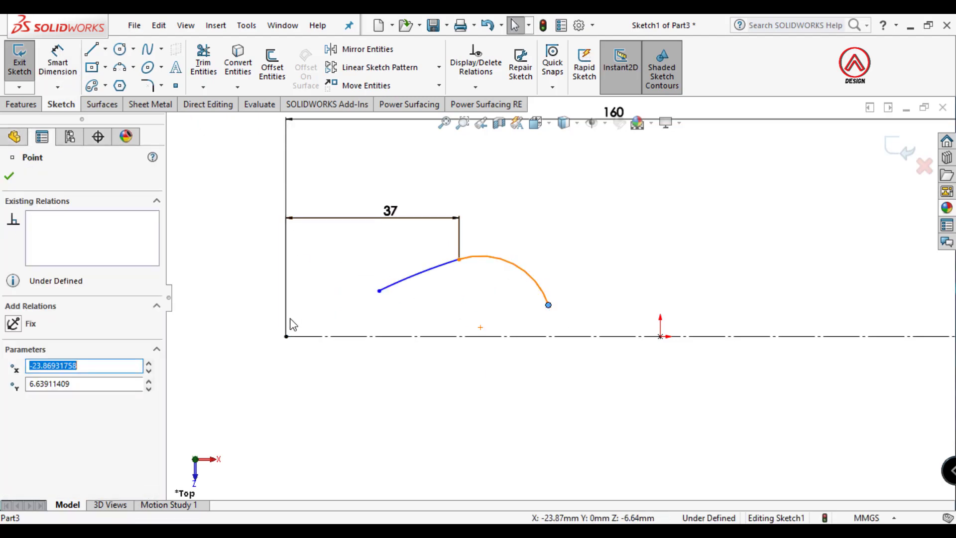
left_click(54, 59)
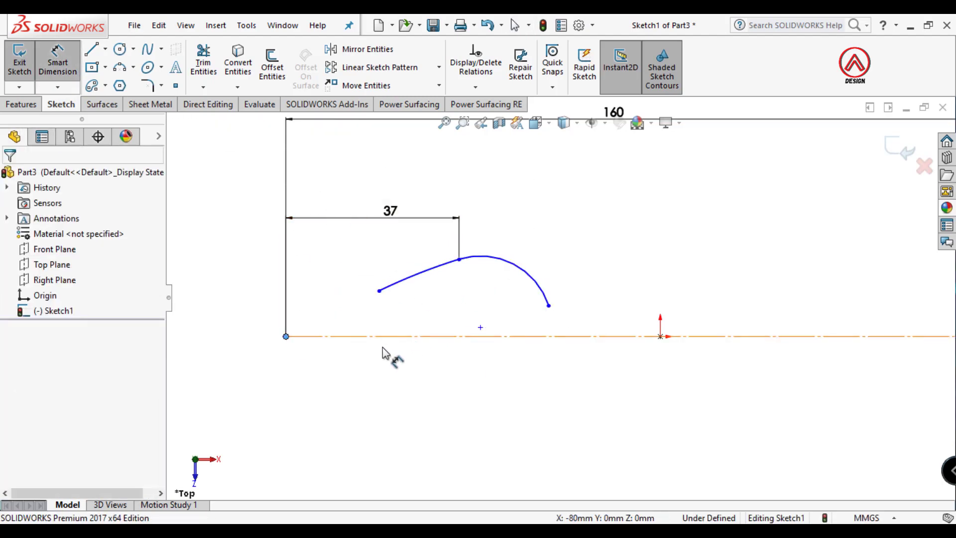
left_click(549, 305)
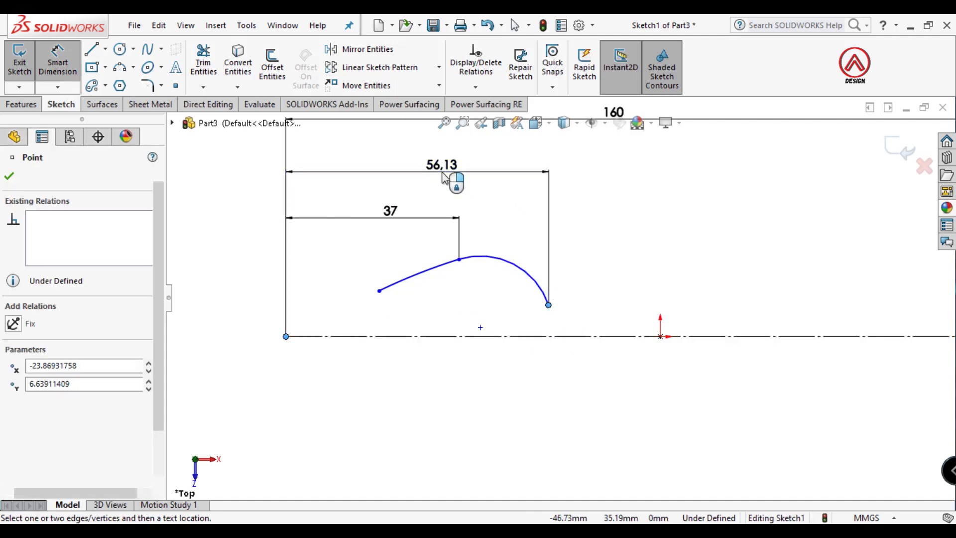
left_click(452, 172)
type("59")
key("Return")
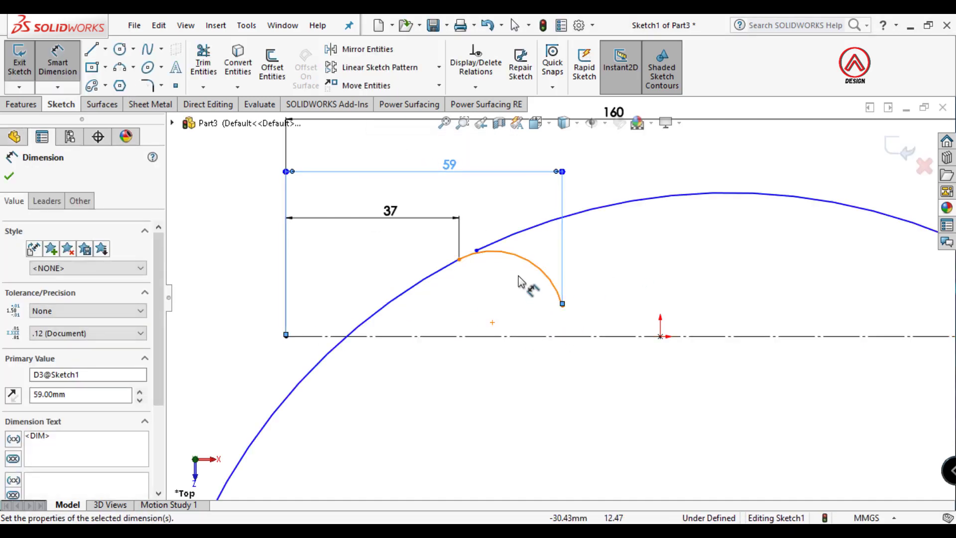
key("Escape")
left_click_drag(467, 260, 368, 305)
left_click(444, 385)
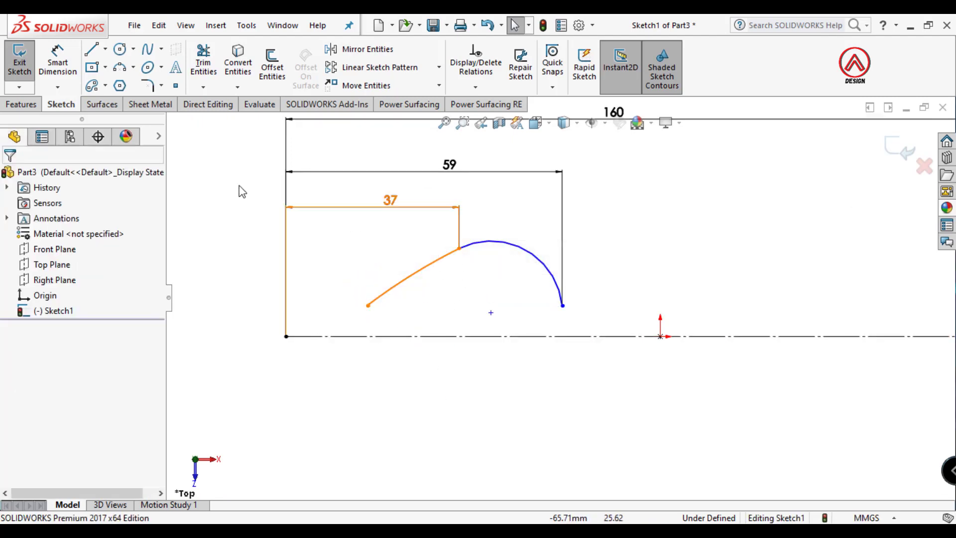
Add a 7.5 mm doubled dimension across the construction line to the right arc's free end.
left_click(70, 75)
left_click(563, 305)
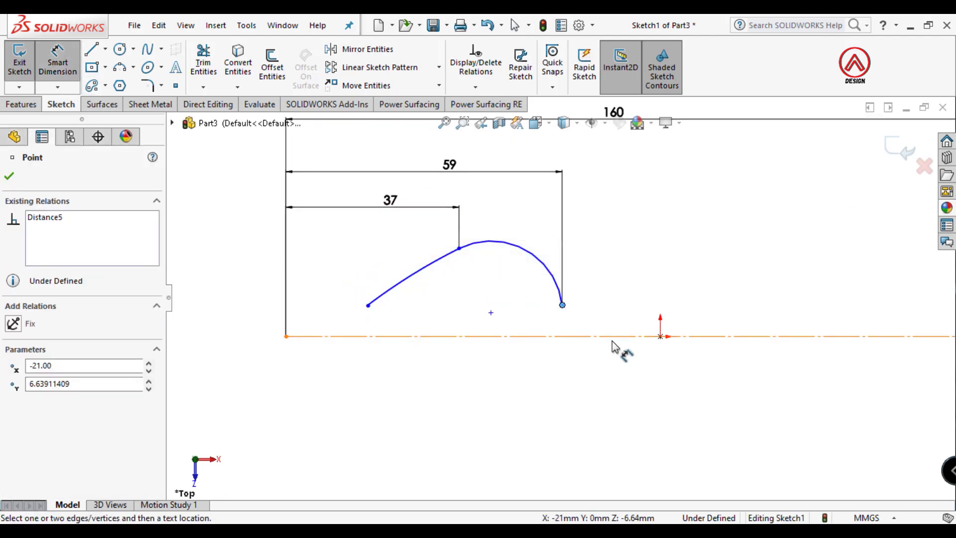
left_click(618, 337)
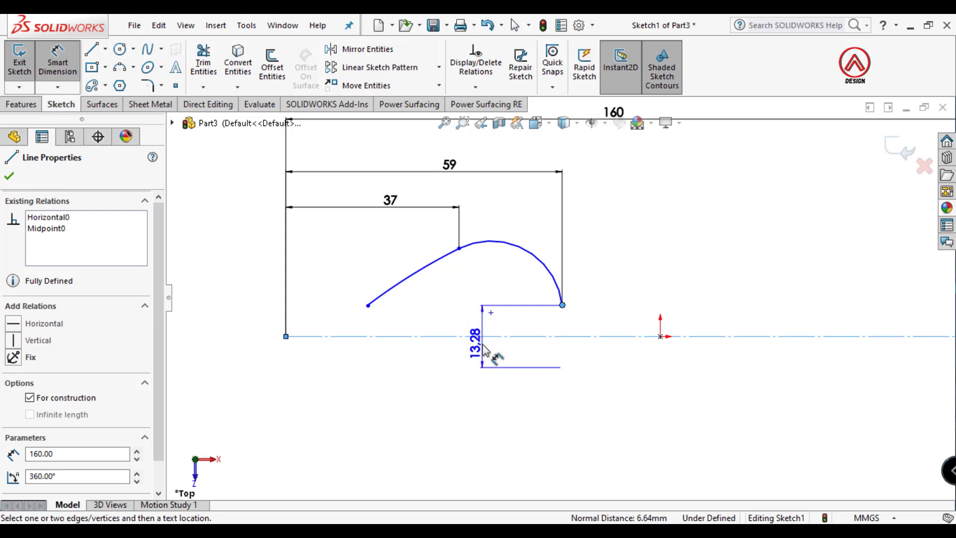
left_click(484, 349)
type("7.5")
key("Return")
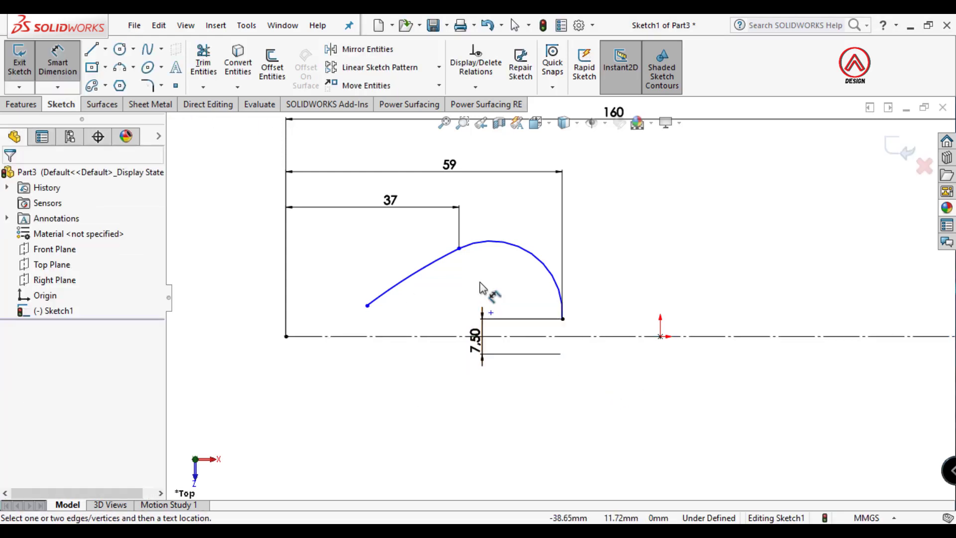
Add a 33.5 mm doubled dimension across the construction line to the arcs' shared point.
scroll(480, 288, "down", 1)
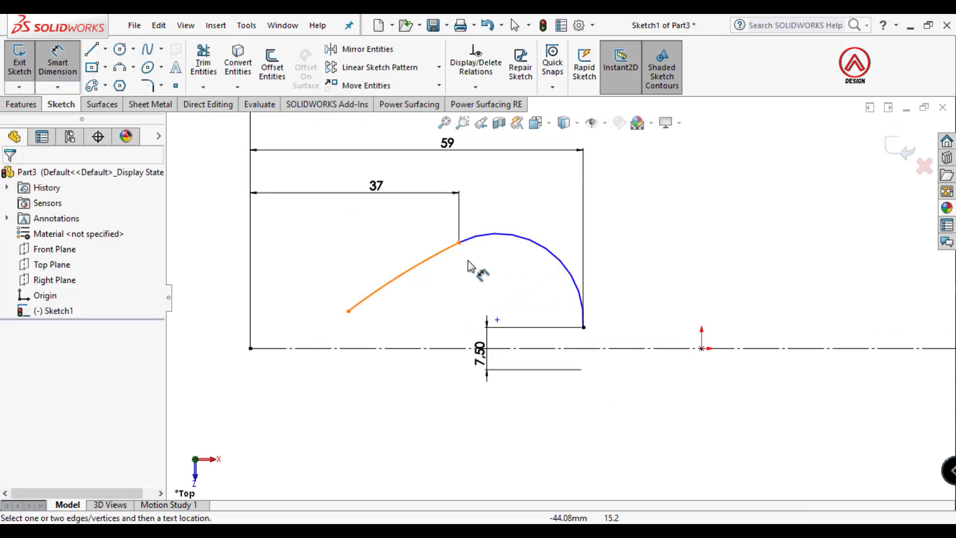
left_click(461, 244)
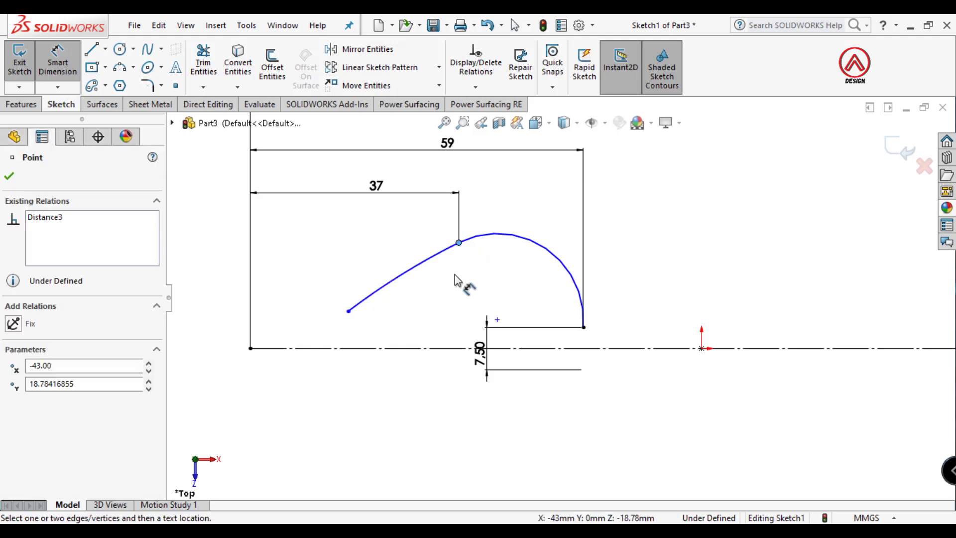
left_click(443, 349)
left_click(215, 373)
type("3")
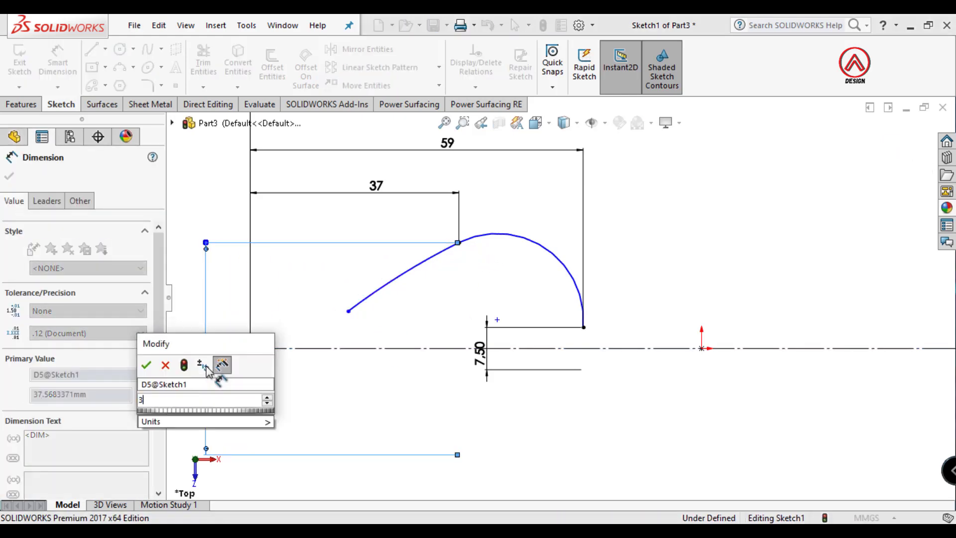
type("3.5")
key("Return")
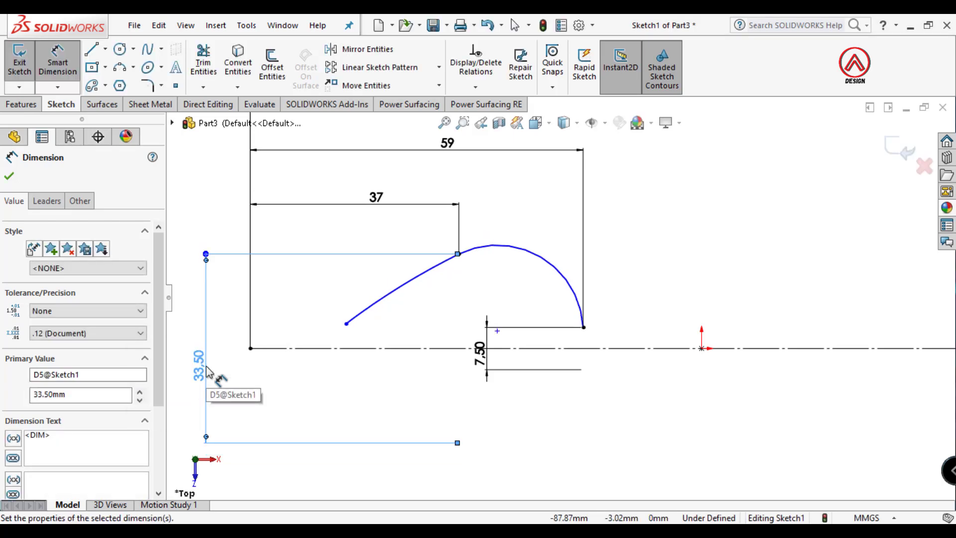
scroll(477, 299, "up", 2)
key("Escape")
key("Escape")
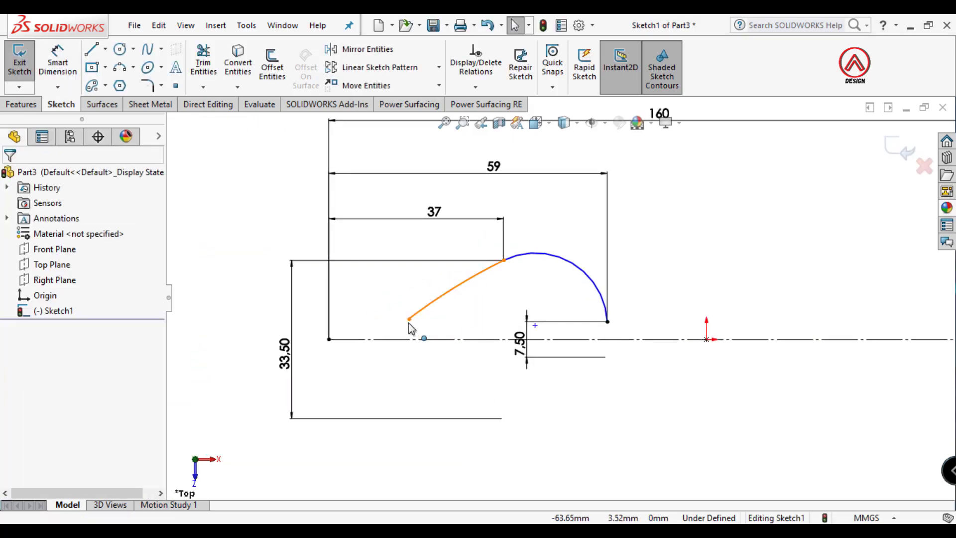
Dimension the right arc's radius as 25 mm.
left_click(570, 259)
left_click(609, 194)
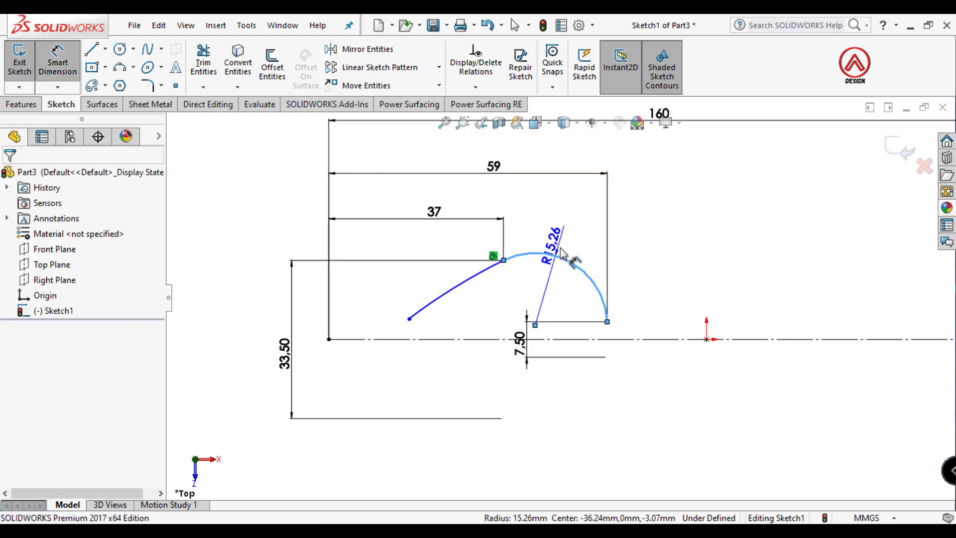
left_click(589, 232)
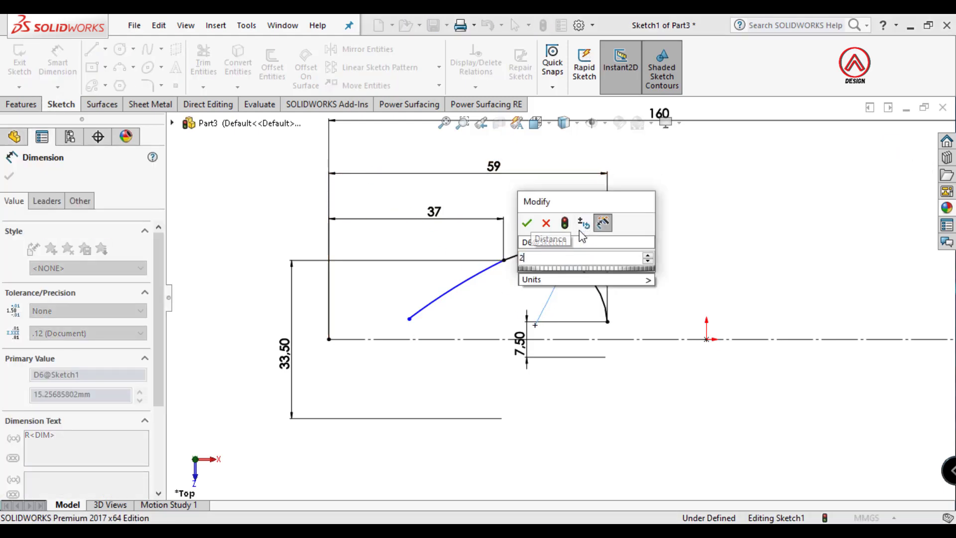
key("Return")
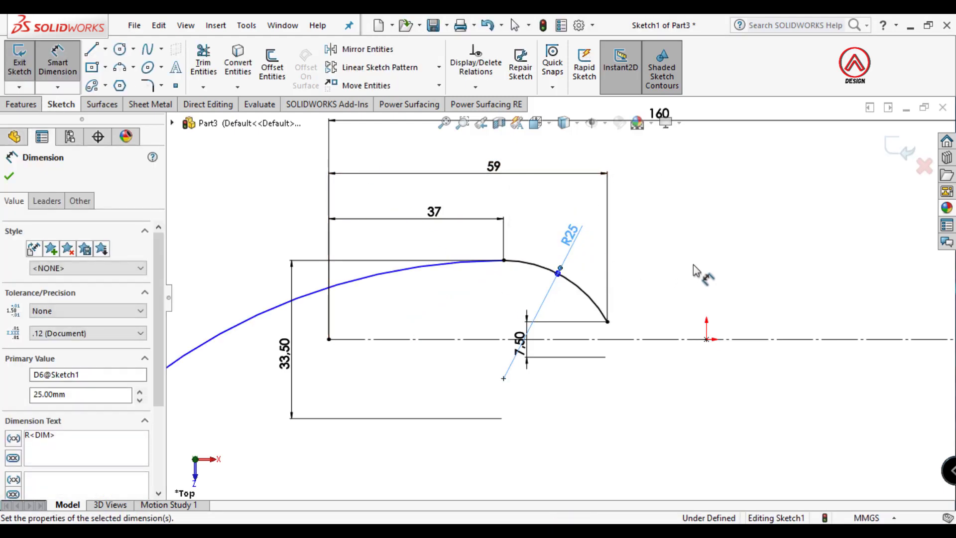
Shorten the left arc by moving its free end to about X -71 mm, above the construction line.
scroll(538, 328, "up", 3)
key("Escape")
key("Escape")
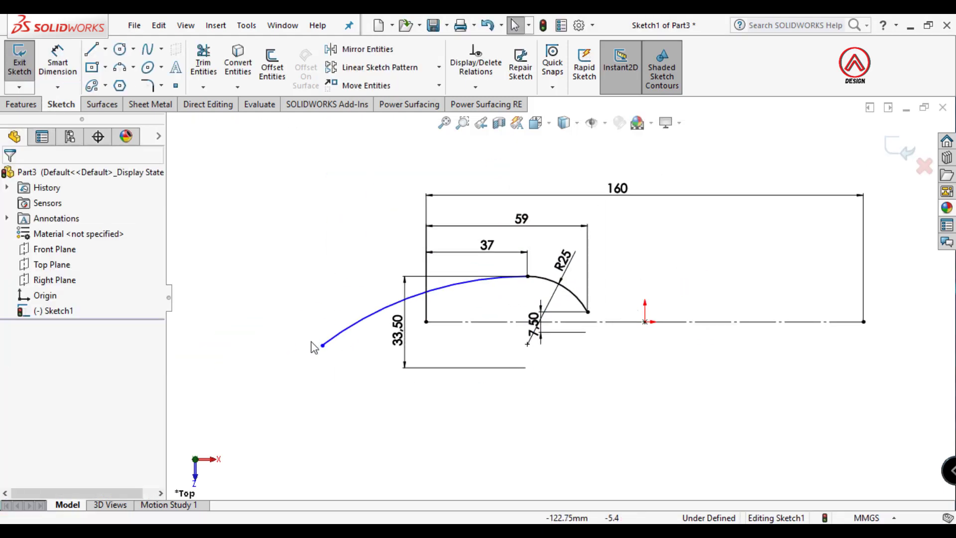
left_click_drag(321, 344, 452, 302)
scroll(573, 304, "down", 4)
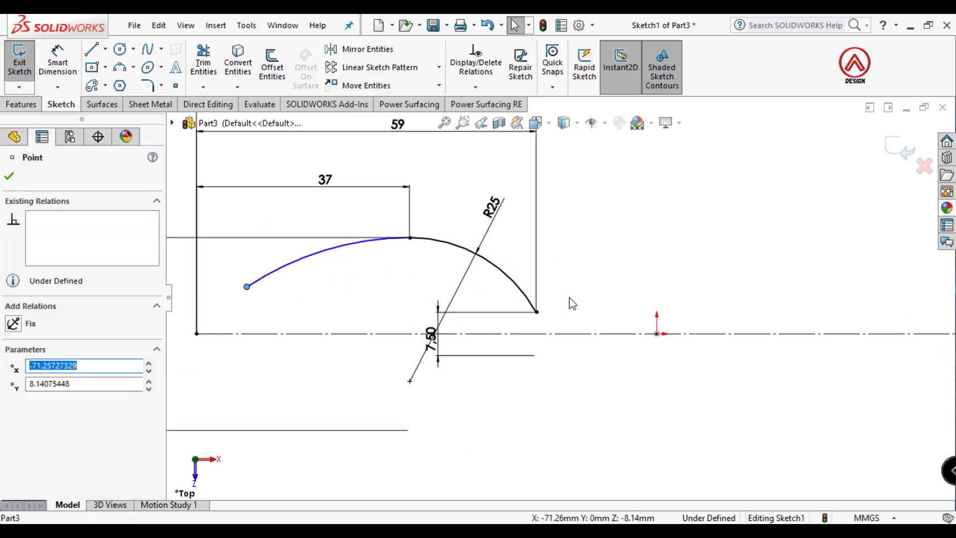
key("Escape")
Mirror both bowl arcs about the horizontal construction line, keeping the originals.
left_click(366, 49)
left_click(357, 249)
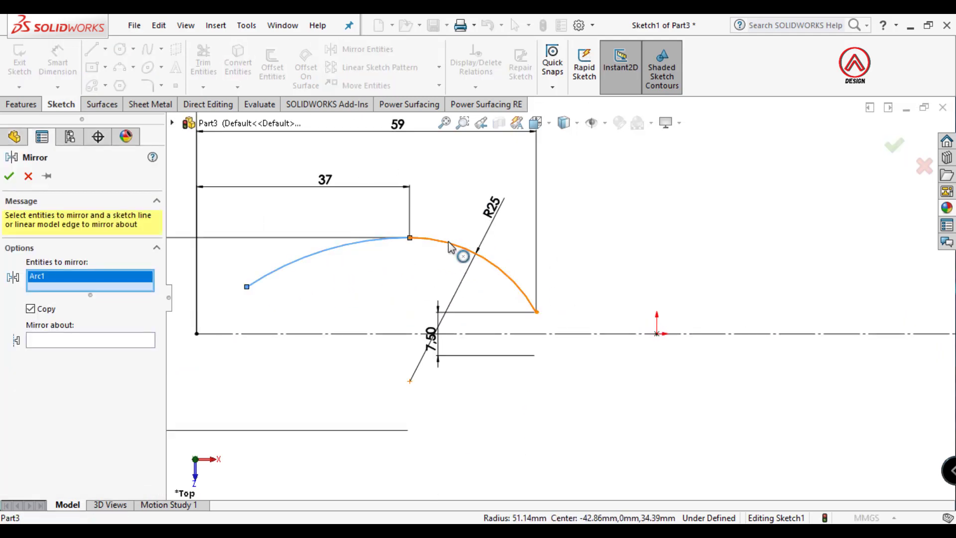
left_click(464, 249)
left_click(62, 352)
left_click(271, 333)
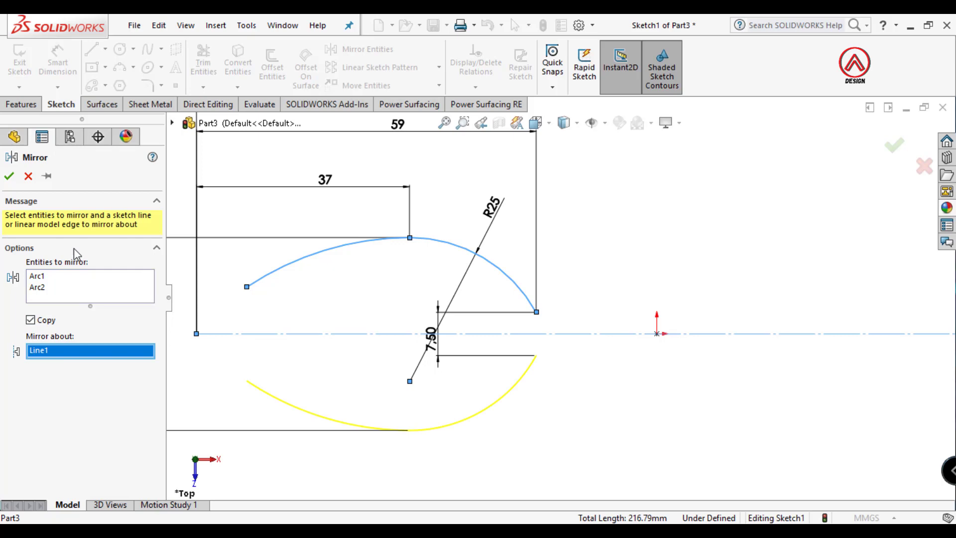
left_click(9, 177)
Close the bowl's left end with an outward-bulging three-point arc and make it tangent to the upper left arc.
left_click(119, 69)
left_click(247, 381)
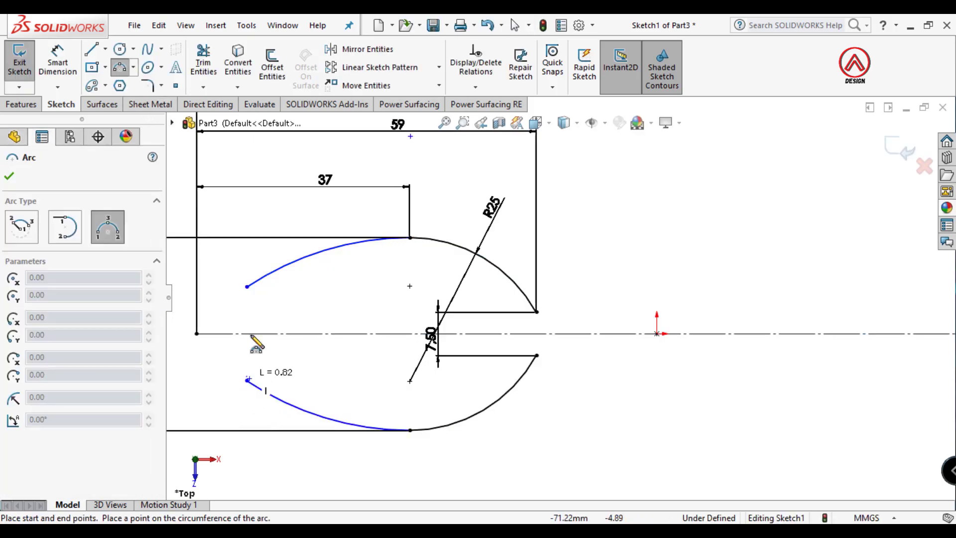
left_click(231, 312)
key("Escape")
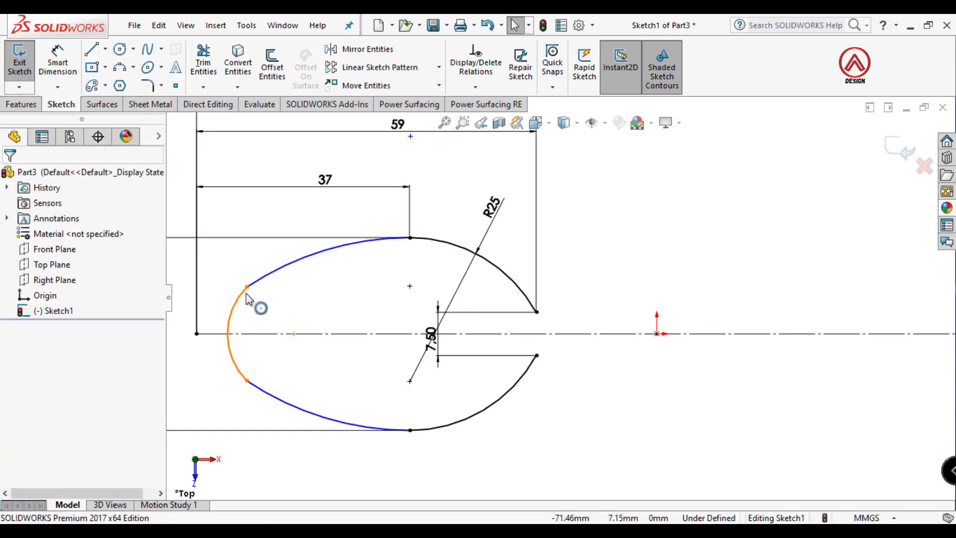
left_click(246, 294)
left_click(277, 271, "ctrl")
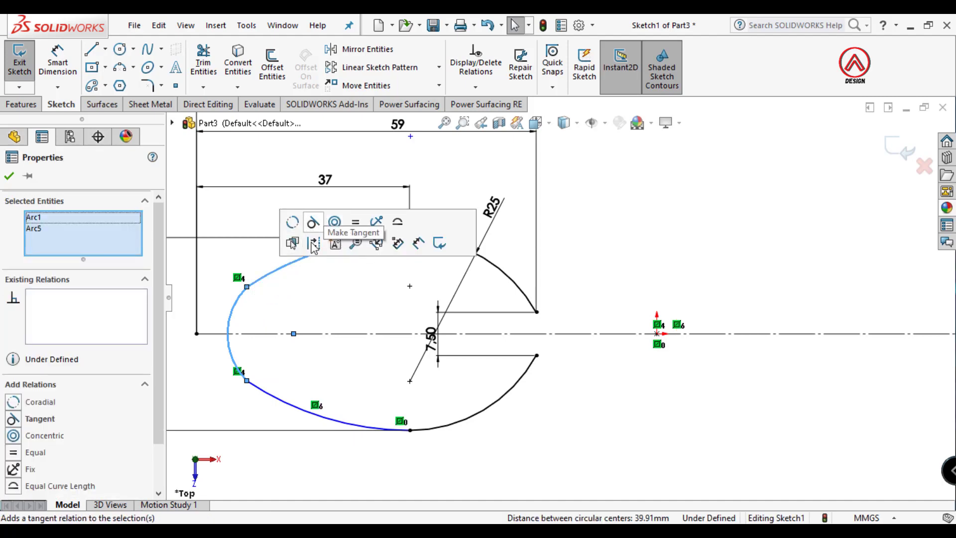
left_click(312, 223)
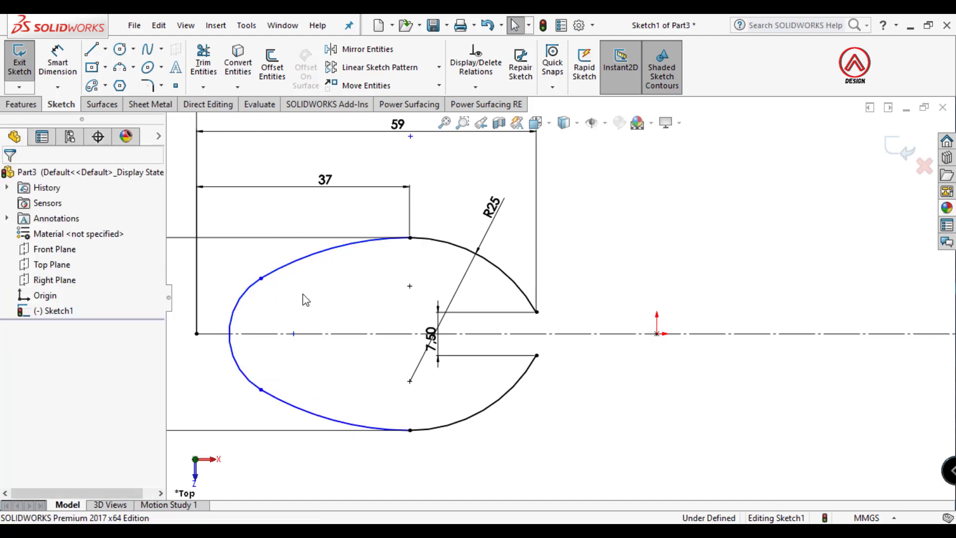
Make the left end arc's outermost point coincident with the construction line's left endpoint.
left_click(229, 334)
left_click(197, 334, "ctrl")
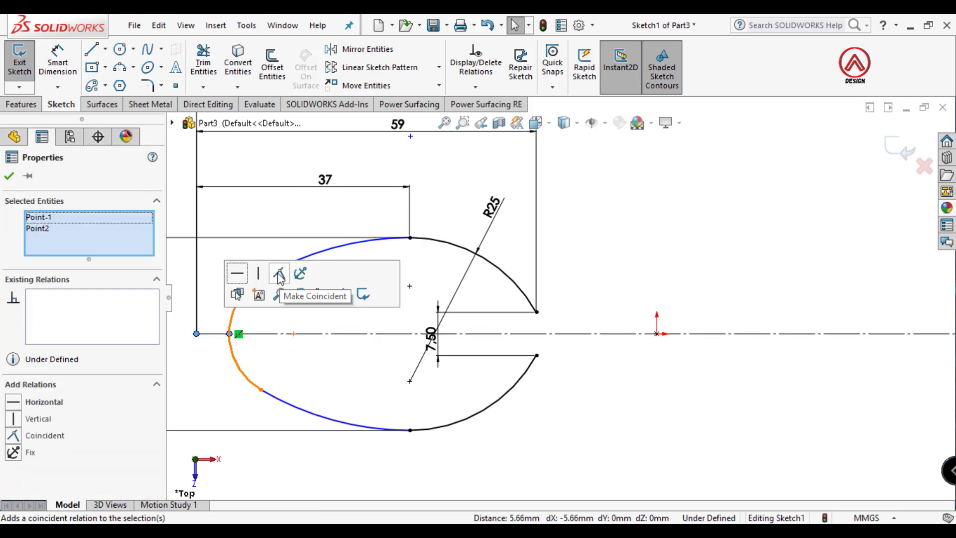
left_click(279, 274)
left_click(315, 369)
Dimension the left end arc's radius as 10 mm.
left_click(57, 64)
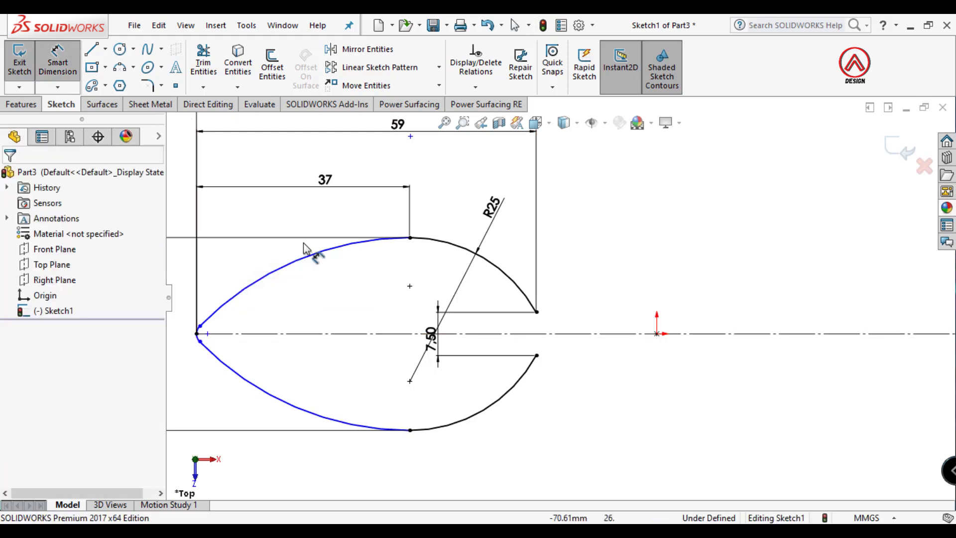
scroll(597, 299, "up", 3)
scroll(391, 312, "down", 6)
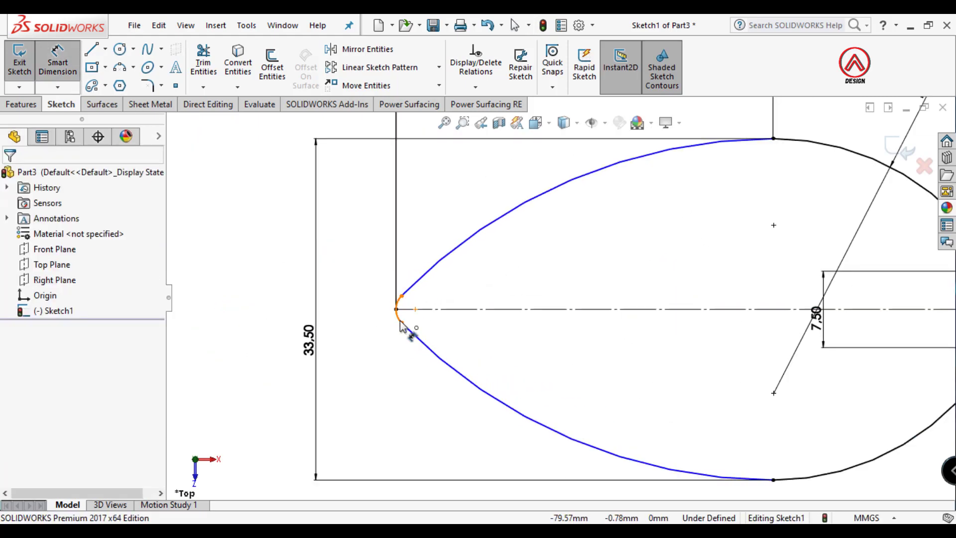
left_click(399, 322)
scroll(401, 323, "down", 3)
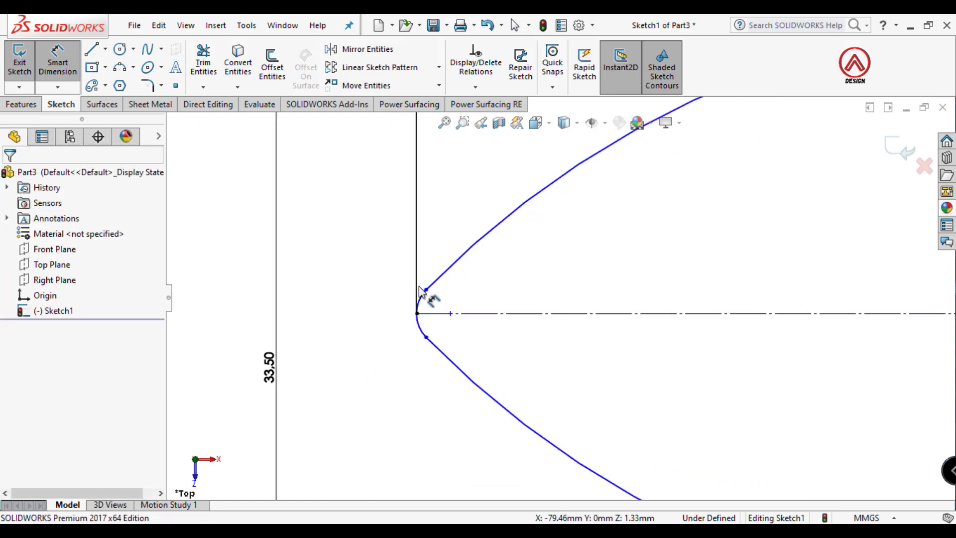
left_click(425, 333)
left_click(366, 405)
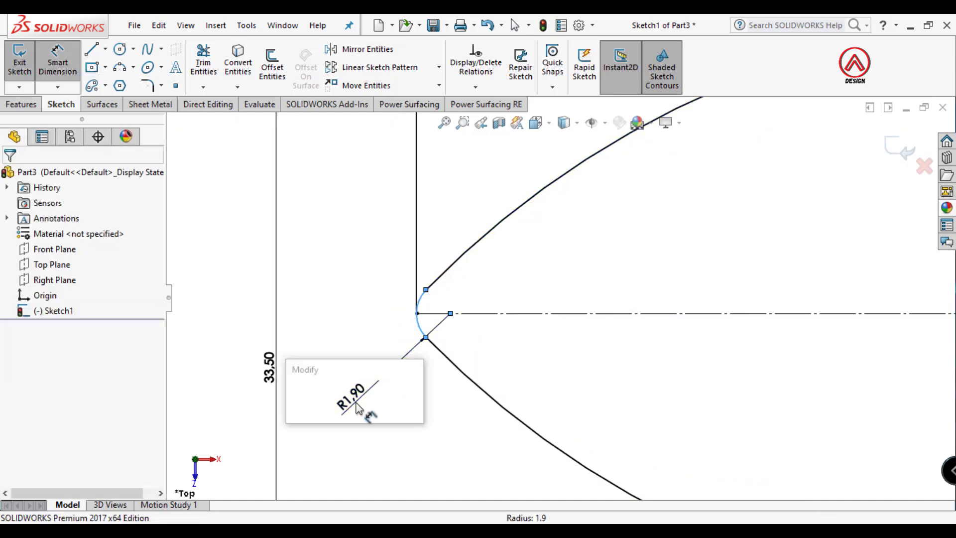
type("10")
key("Return")
scroll(674, 381, "up", 4)
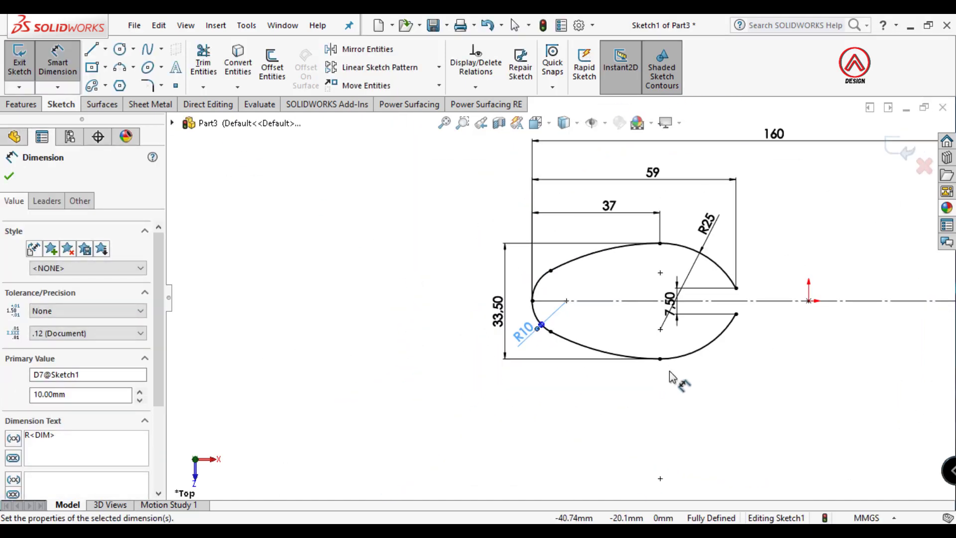
Draw a vertical centerline joining the free ends of the upper and lower right arcs.
scroll(683, 318, "down", 4)
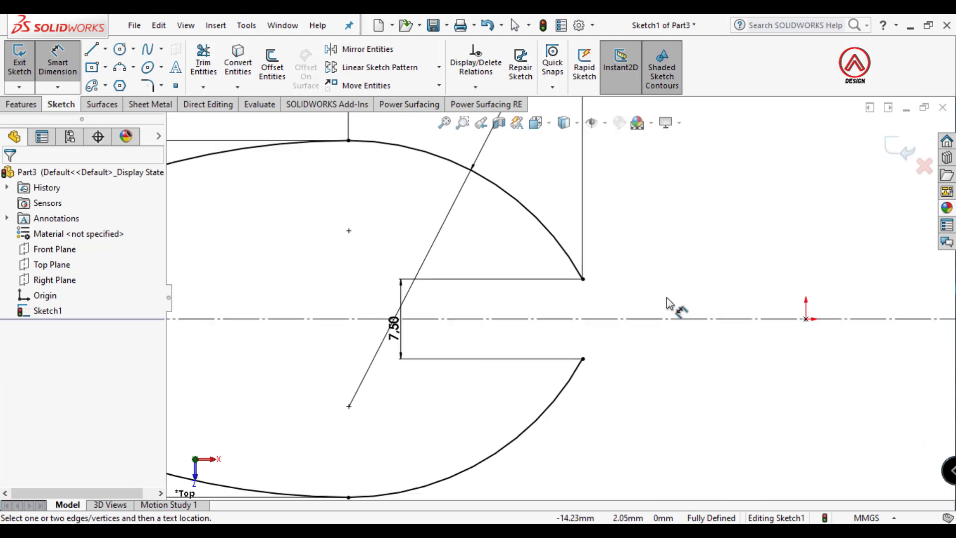
scroll(723, 306, "down", 1)
left_click(105, 49)
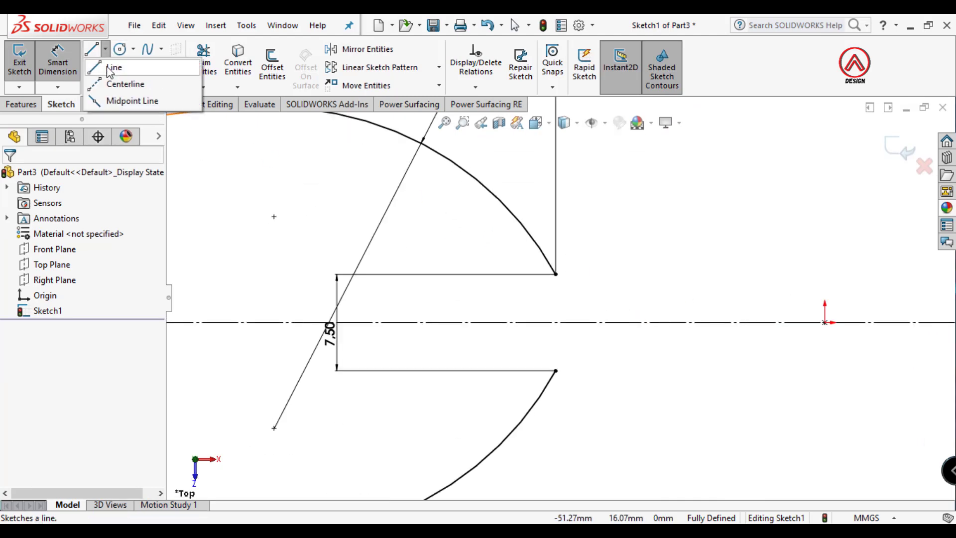
left_click(124, 81)
left_click(556, 274)
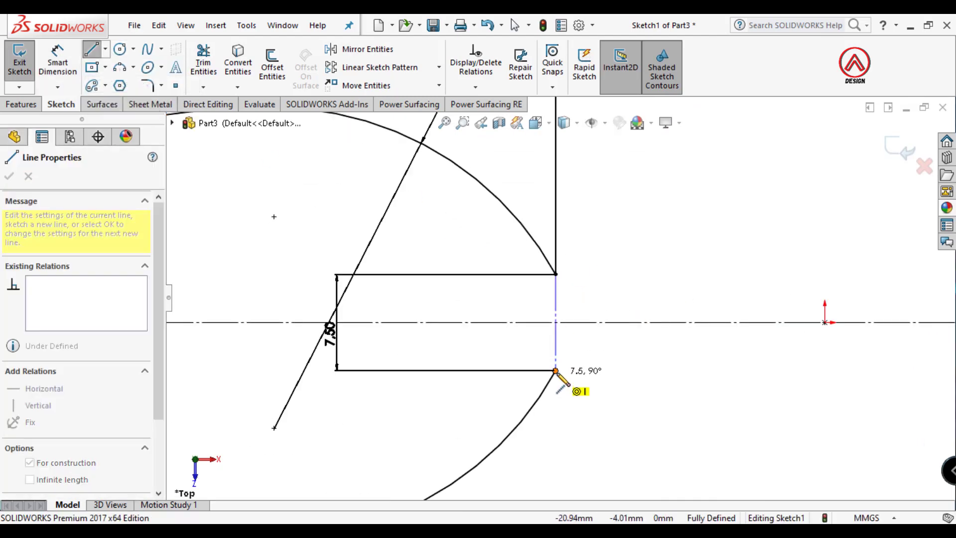
left_click(555, 370)
key("Escape")
Draw a three-point arc across the bowl's right opening, from the upper to the lower right arc, bulging past the vertical centerline.
scroll(577, 316, "up", 3)
scroll(577, 305, "down", 4)
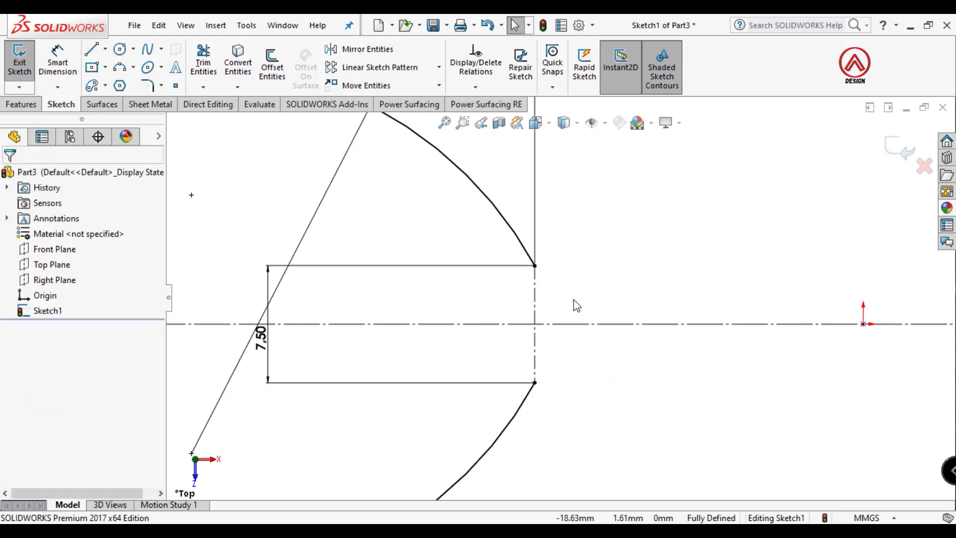
left_click(124, 72)
left_click(535, 266)
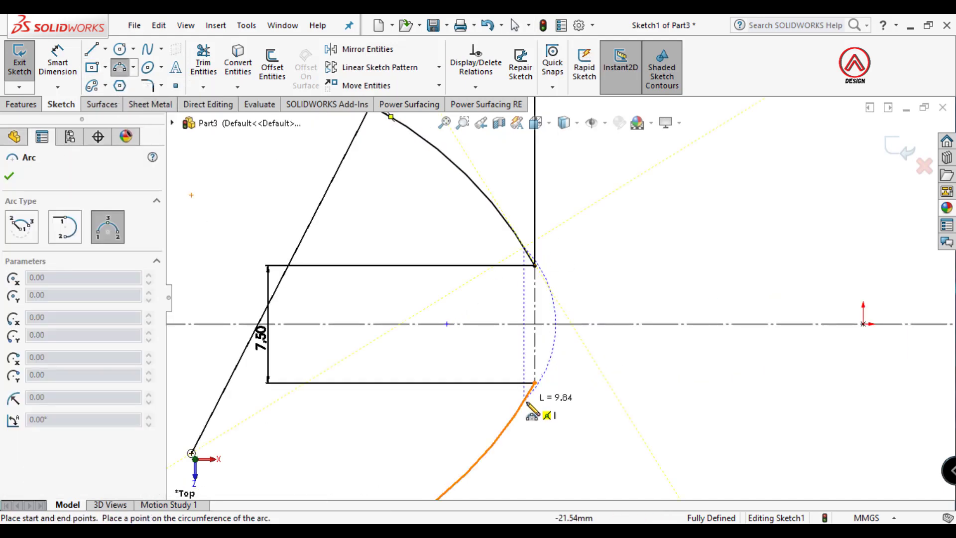
left_click(524, 403)
left_click(550, 333)
scroll(549, 259, "down", 6)
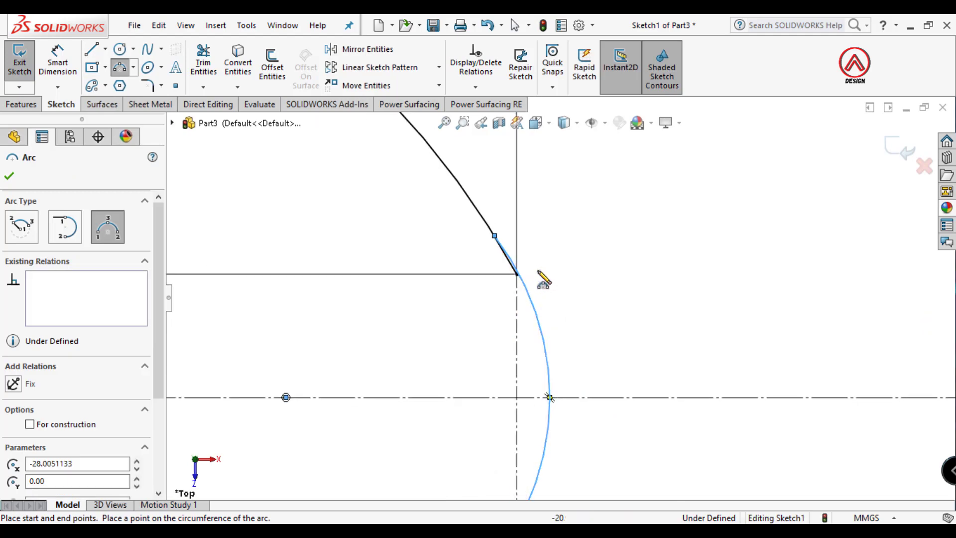
key("Escape")
key("Escape")
Trim the ends of the upper and lower right arcs beyond where the new end arc meets them.
left_click(203, 67)
left_click_drag(433, 271, 488, 280)
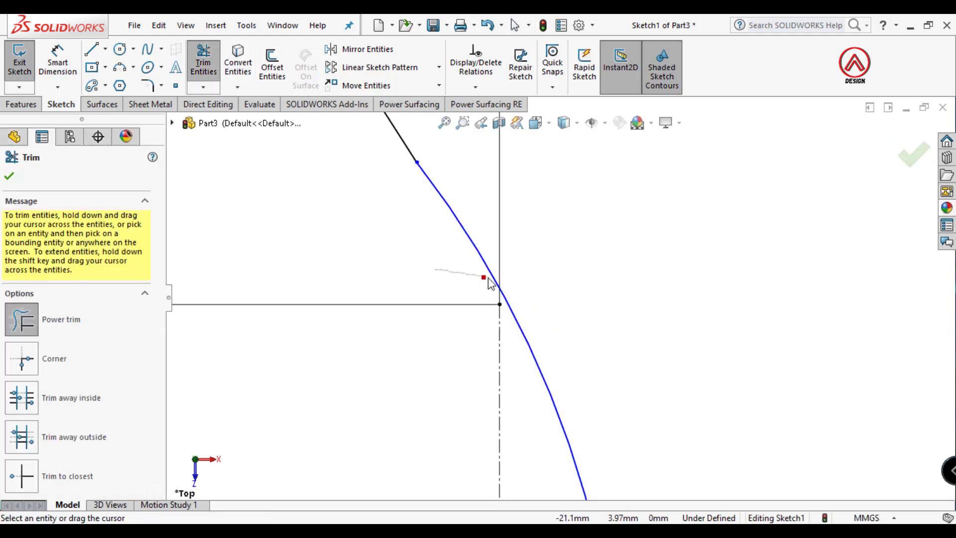
scroll(559, 298, "up", 4)
scroll(538, 399, "up", 4)
scroll(547, 448, "down", 4)
scroll(545, 446, "up", 3)
scroll(542, 442, "down", 8)
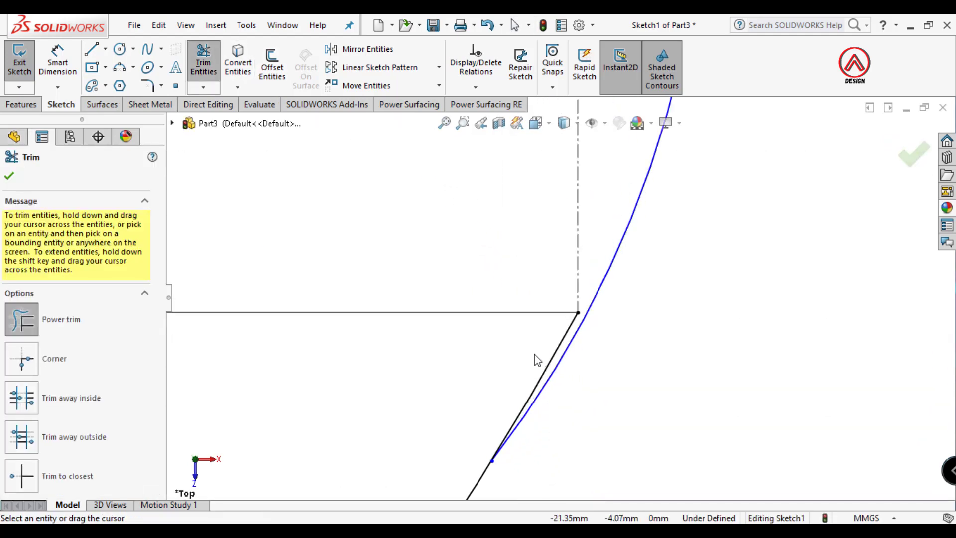
left_click_drag(562, 358, 539, 363)
key("Escape")
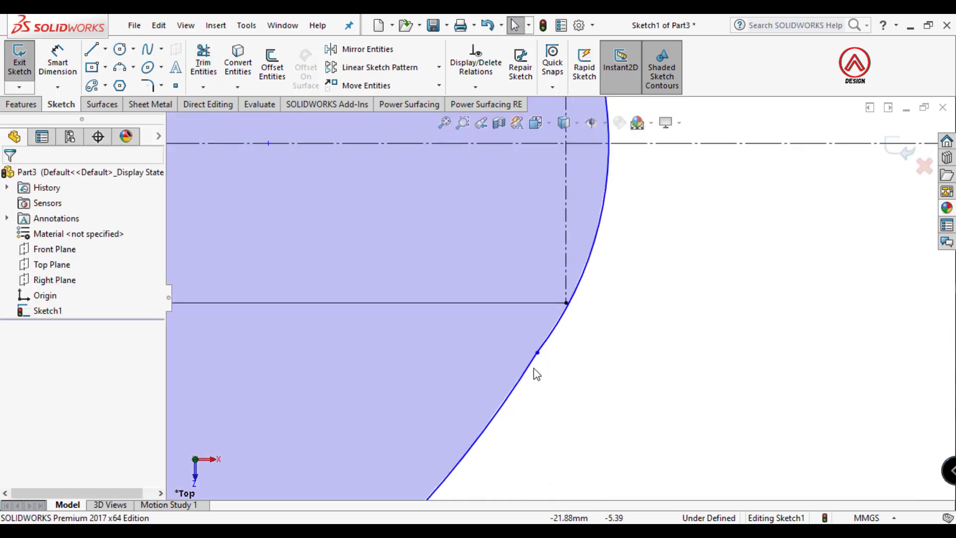
Dimension the right end arc's outermost point 0.6 mm from the vertical centerline.
scroll(561, 297, "up", 3)
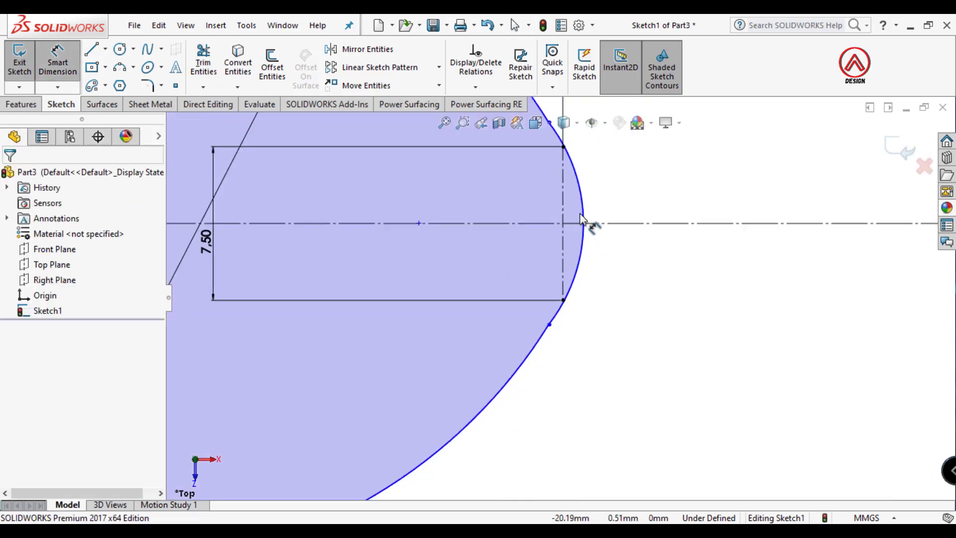
left_click(583, 224)
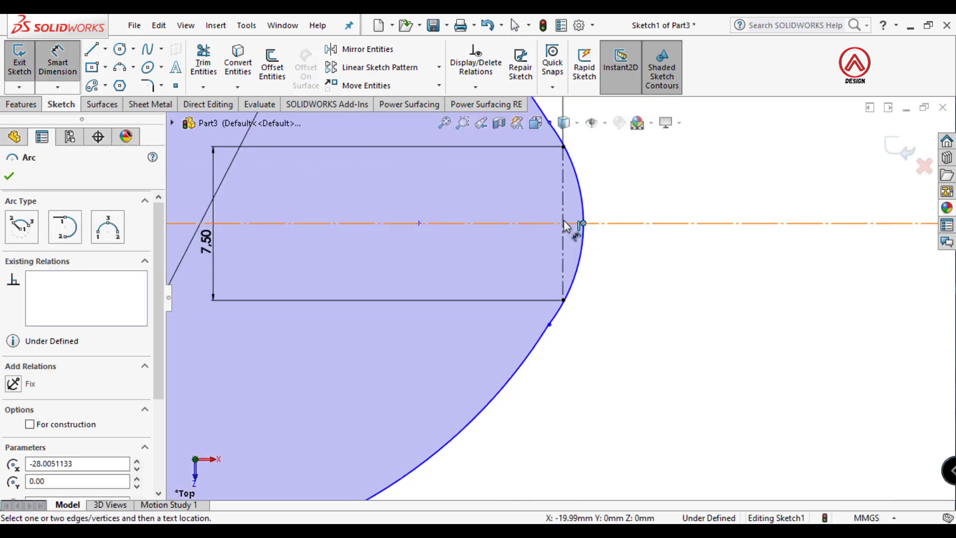
left_click(565, 222)
left_click(563, 214)
scroll(573, 215, "up", 3)
scroll(581, 215, "down", 3)
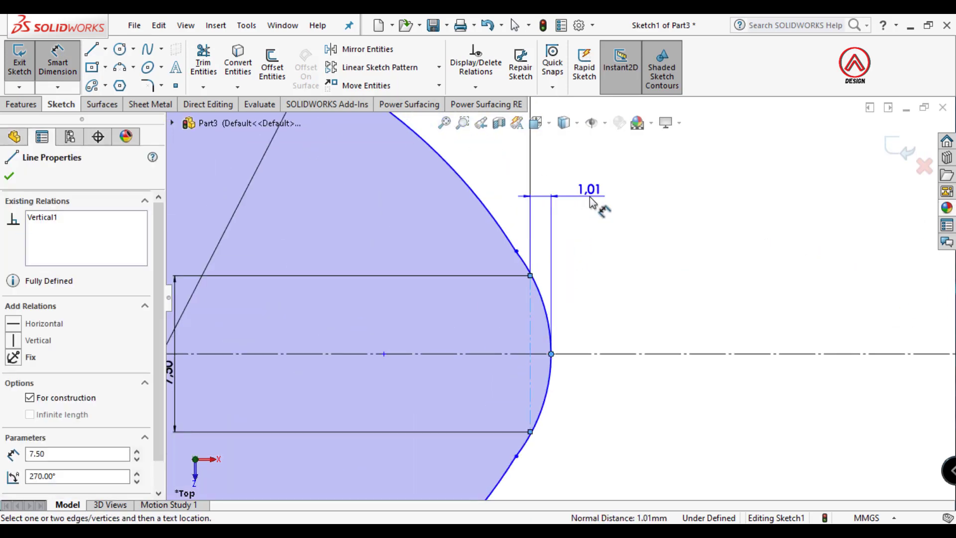
left_click(592, 201)
type("0,6")
key("Return")
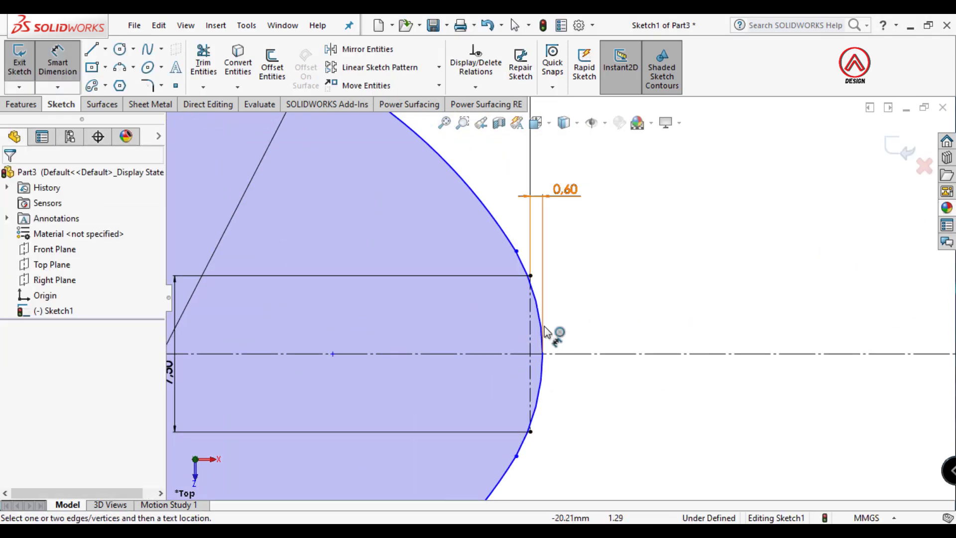
Dimension the right end arc's radius as 10 mm.
left_click(544, 331)
left_click(638, 303)
type("10")
key("Return")
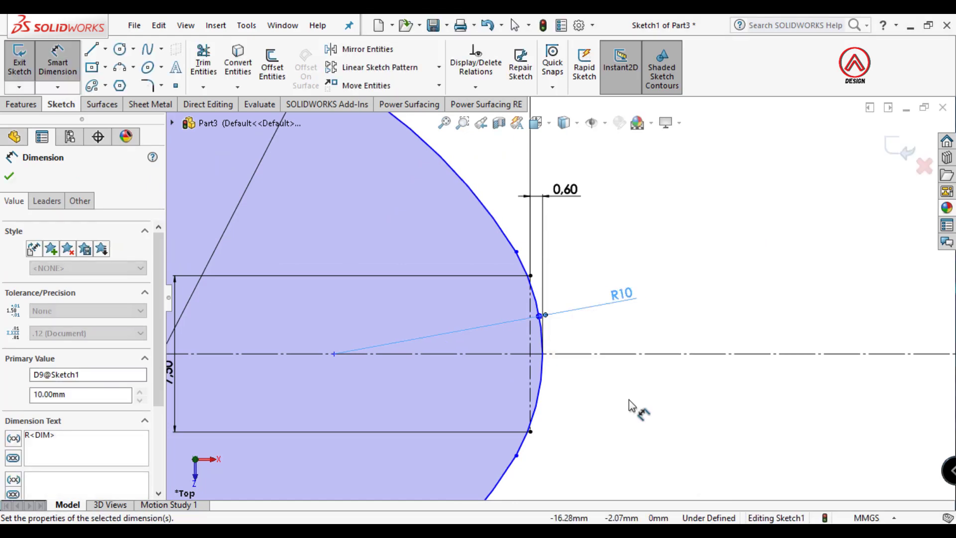
key("Escape")
key("Escape")
Make the right end arc tangent to both the upper and lower right arcs.
left_click(534, 277)
left_click(516, 234, "ctrl")
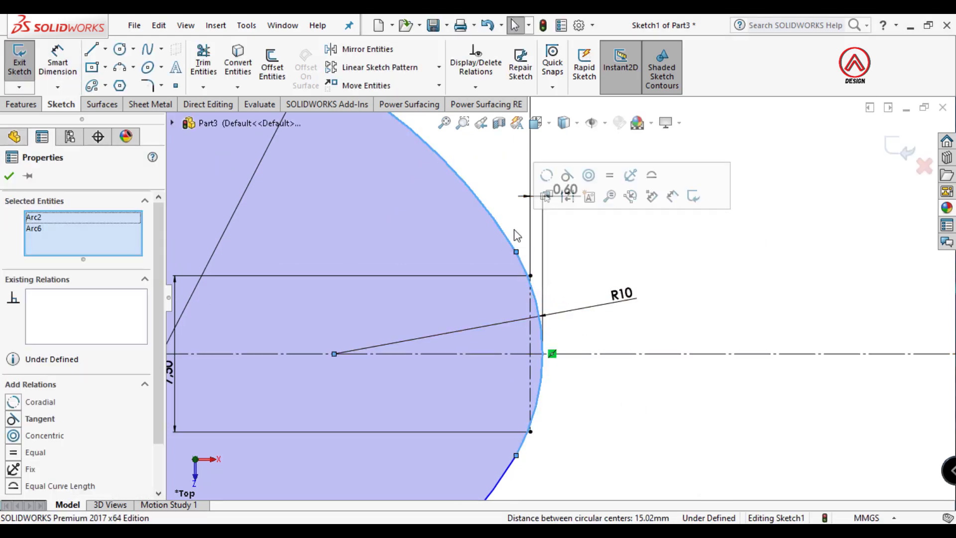
left_click(568, 174)
key("Escape")
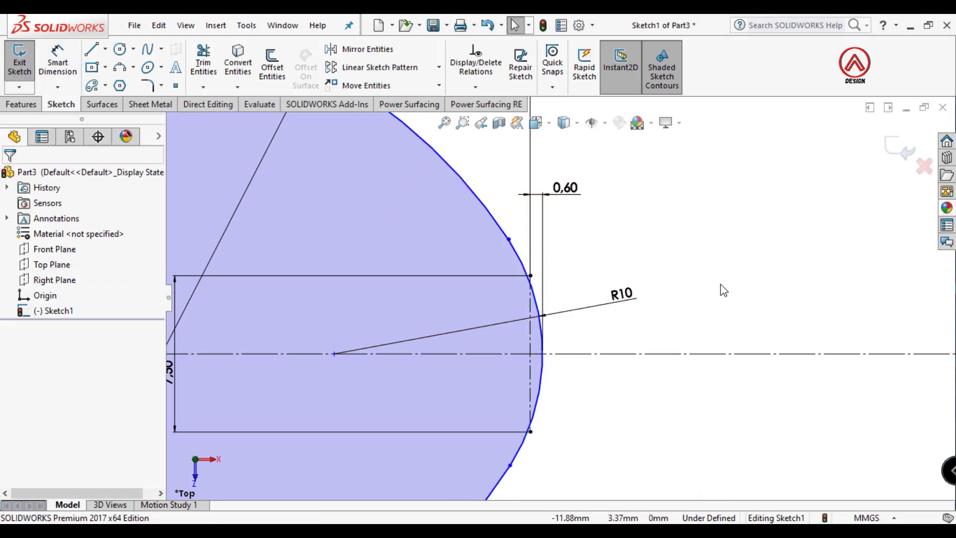
left_click(515, 464)
left_click(503, 476, "ctrl")
left_click(568, 414)
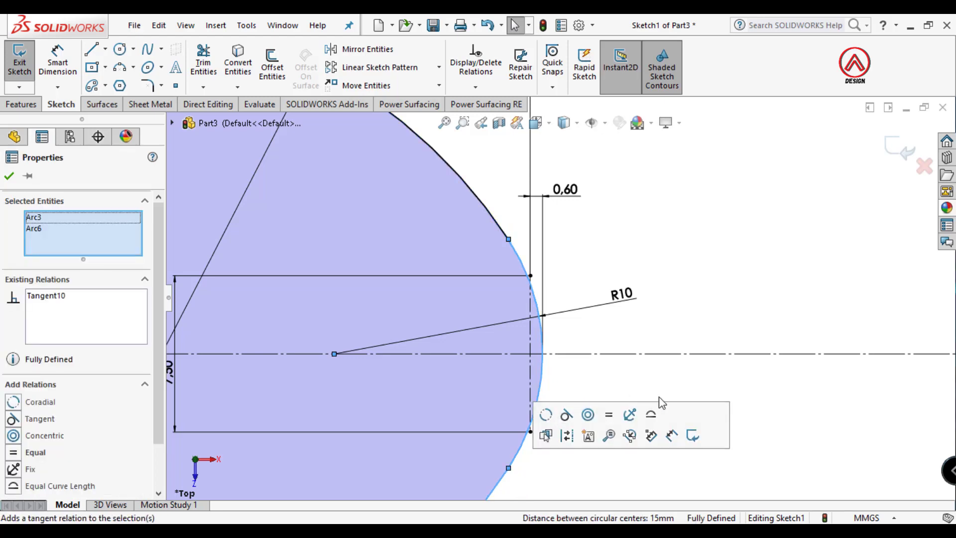
left_click(821, 380)
Draw a second vertical centerline across the bowl, from the upper to the lower right arc, inside the existing one.
scroll(821, 381, "up", 3)
left_click(105, 48)
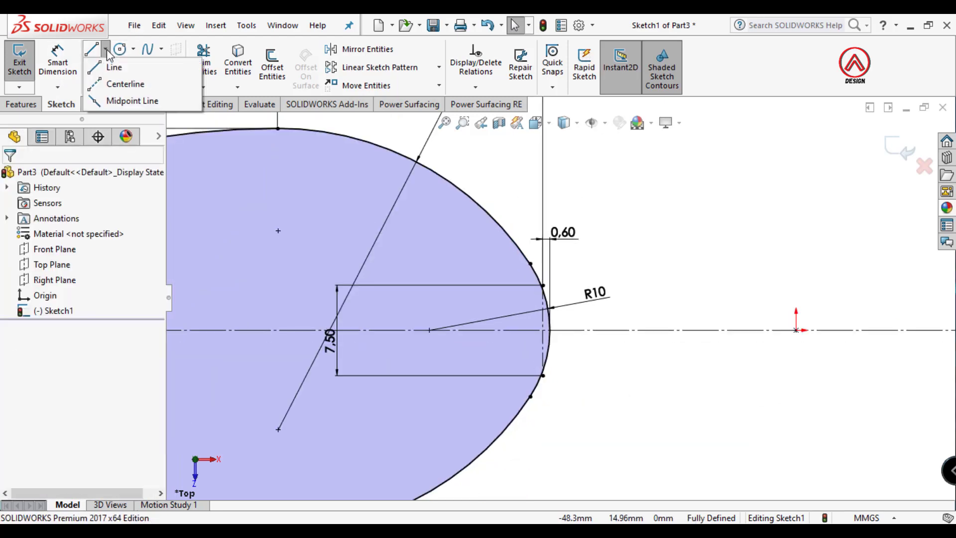
left_click(127, 81)
left_click(509, 238)
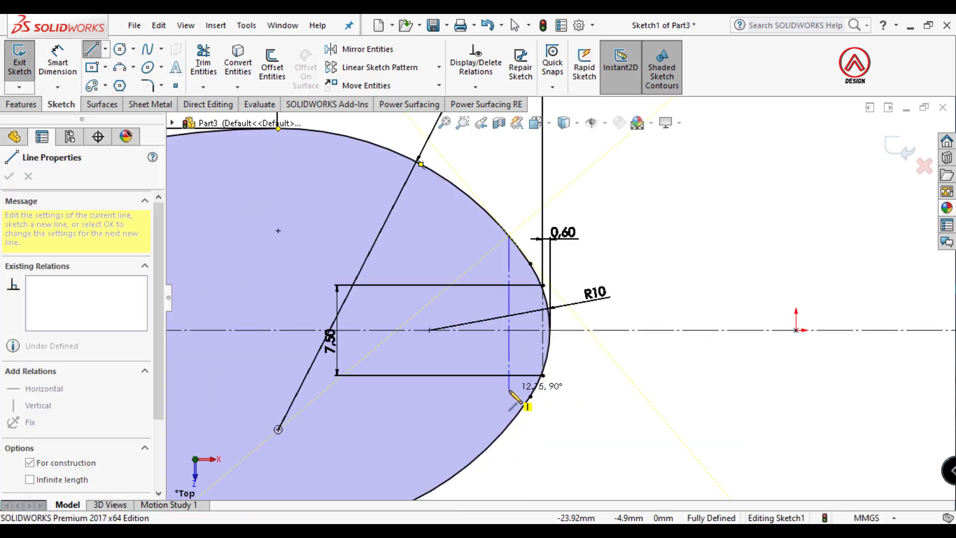
left_click(509, 425)
Dimension the length of the newly drawn inner vertical centerline as 14.5 mm.
left_click(58, 62)
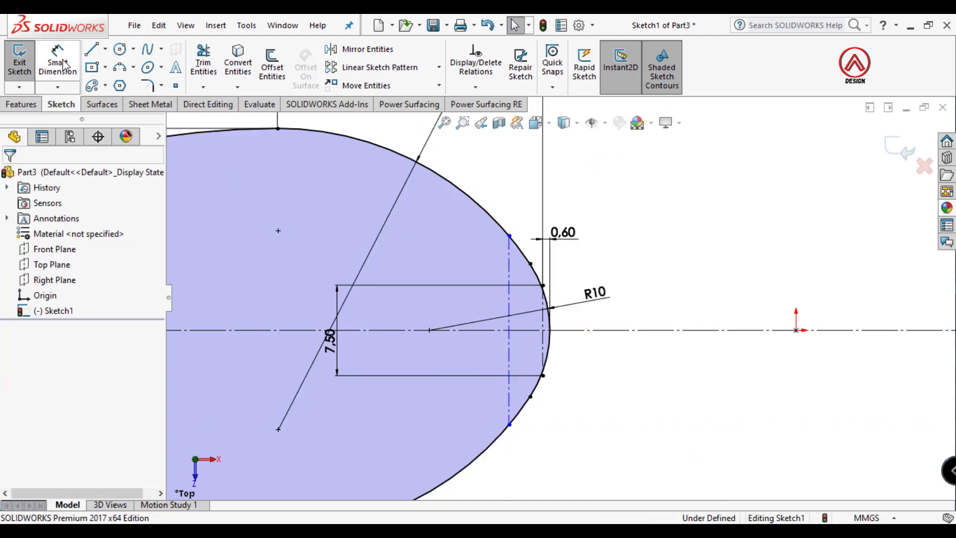
left_click(511, 269)
left_click(288, 298)
type("14.5")
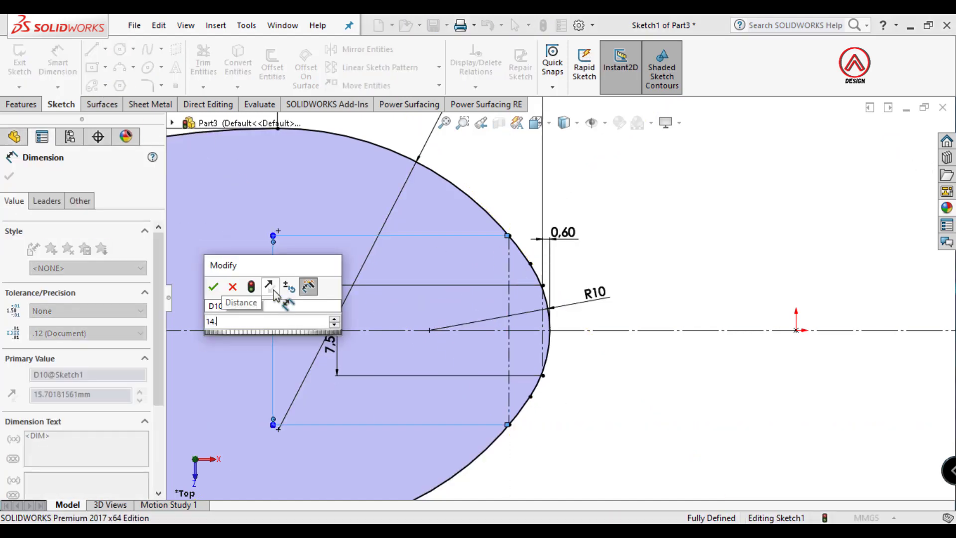
key("Return")
left_click(662, 401)
Draw a short horizontal centerline above the main horizontal centerline, between the origin and the handle's far end.
scroll(641, 384, "up", 7)
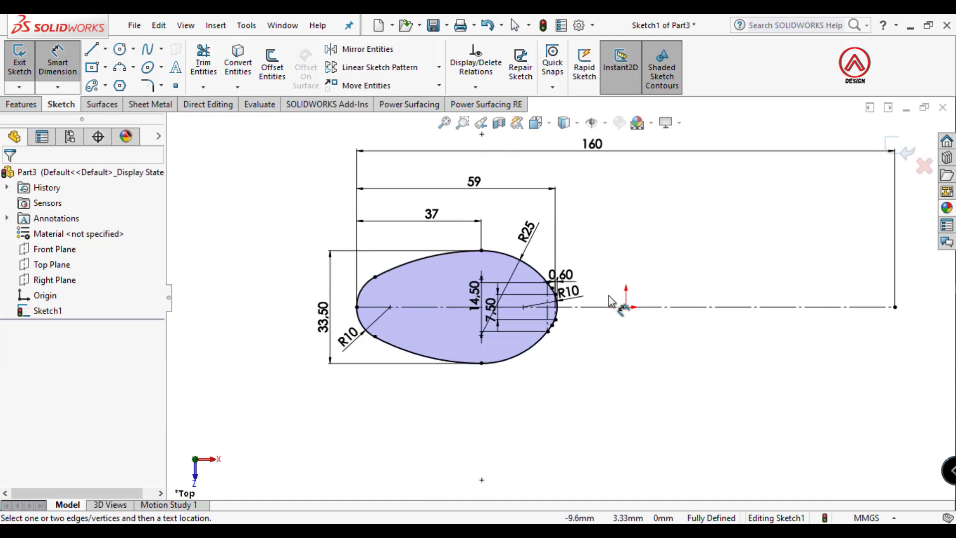
scroll(615, 301, "down", 2)
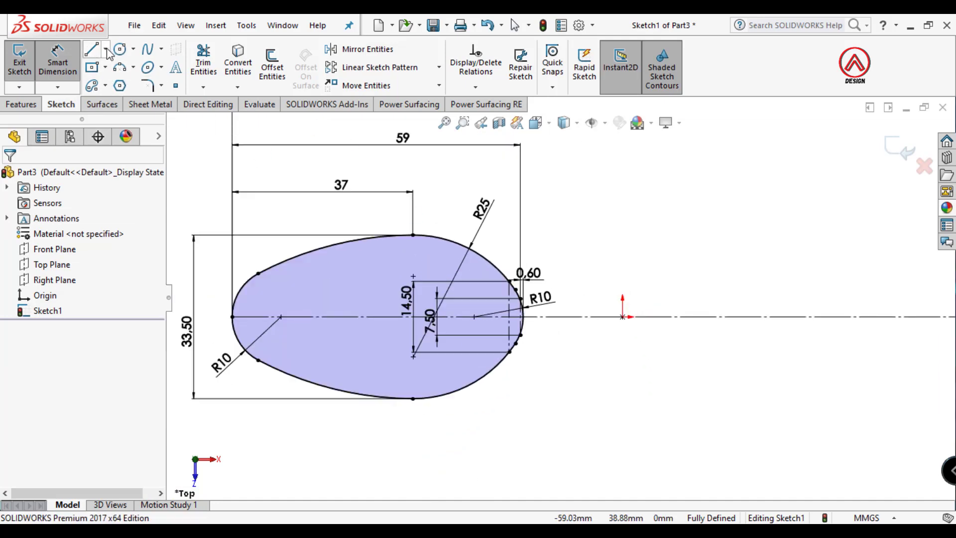
left_click(106, 49)
left_click(119, 81)
scroll(548, 319, "up", 3)
scroll(545, 322, "down", 5)
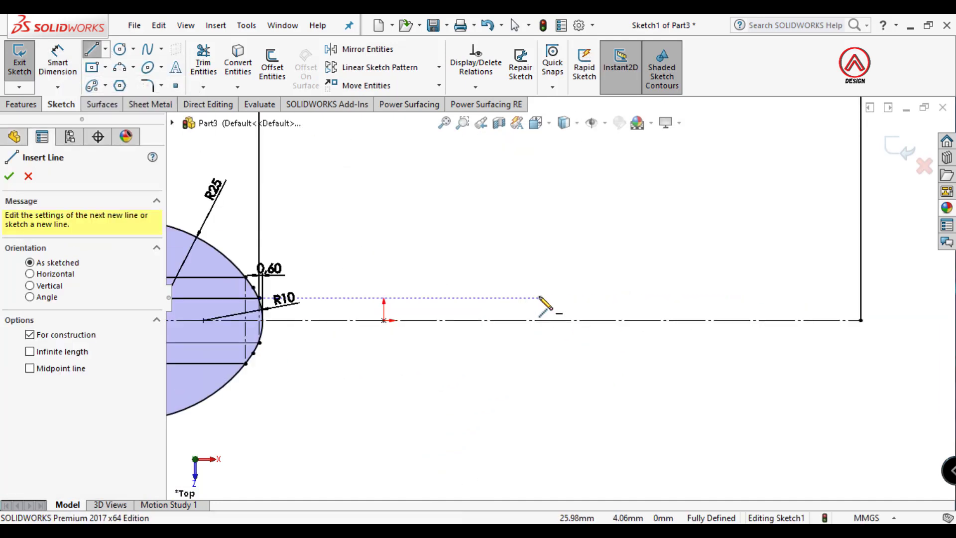
left_click(523, 256)
left_click(750, 256)
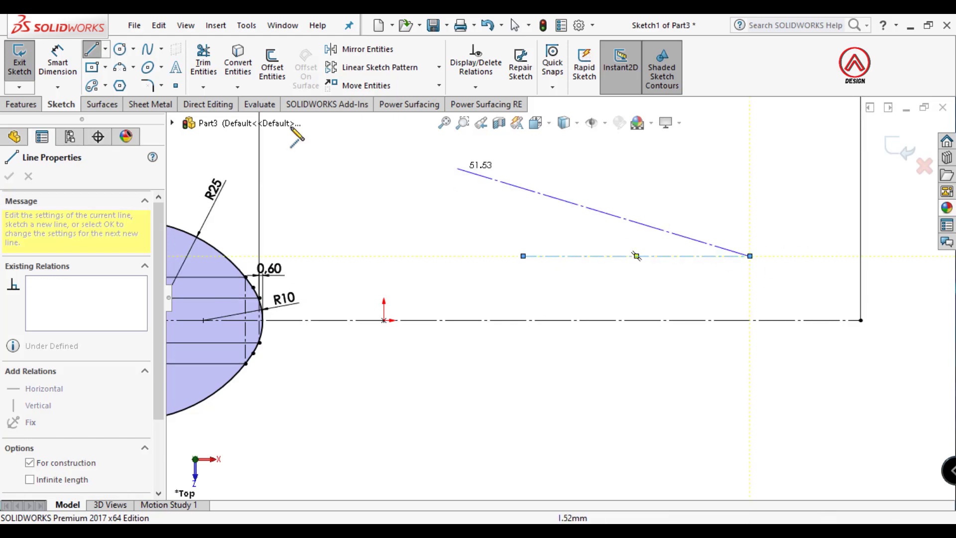
Dimension the short upper centerline 6 mm from the main horizontal centerline.
key("d")
left_click(650, 256)
left_click(655, 320)
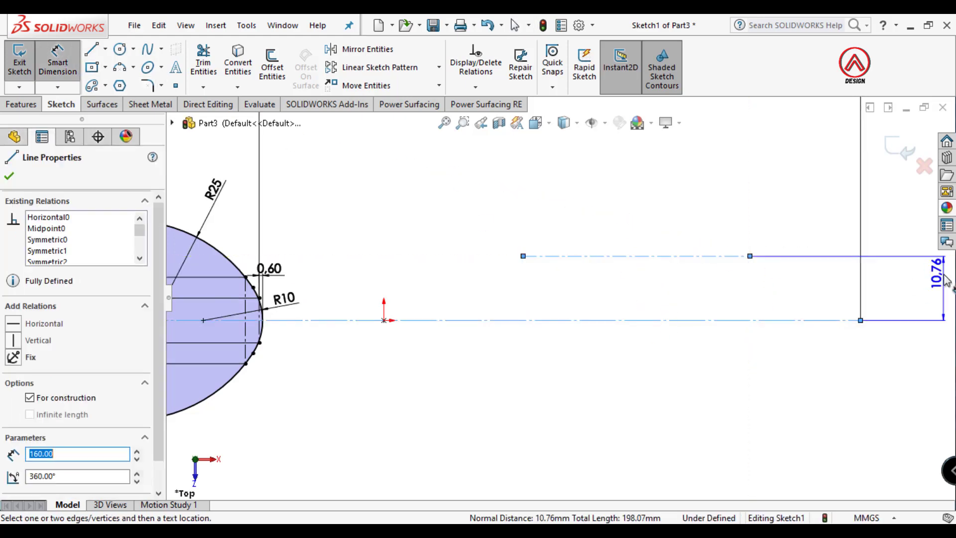
left_click(906, 289)
type("6")
key("Return")
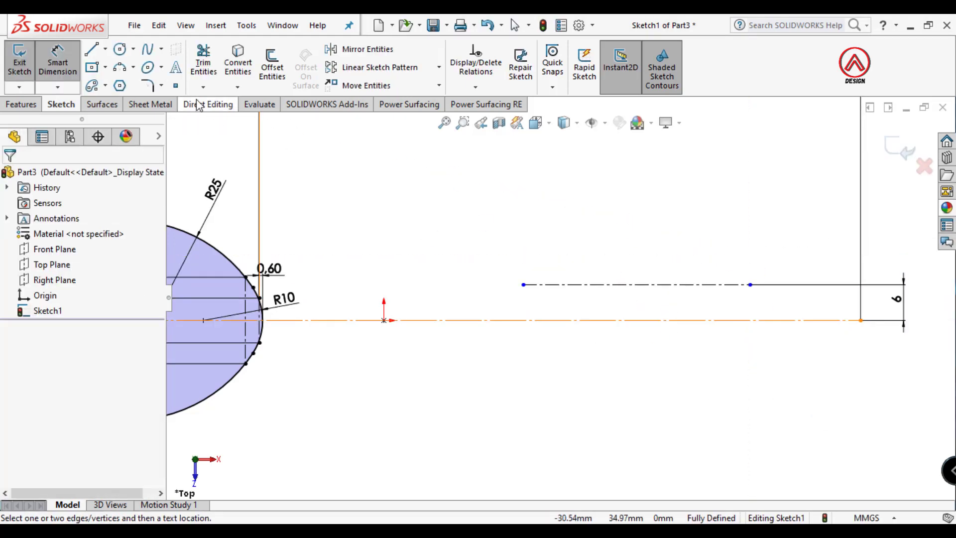
Draw a vertical midpoint line about 14.5 mm long, centred on the handle-end endpoint of the main horizontal centerline.
left_click(105, 49)
left_click(125, 98)
middle_click_drag(904, 318, 738, 316, "ctrl")
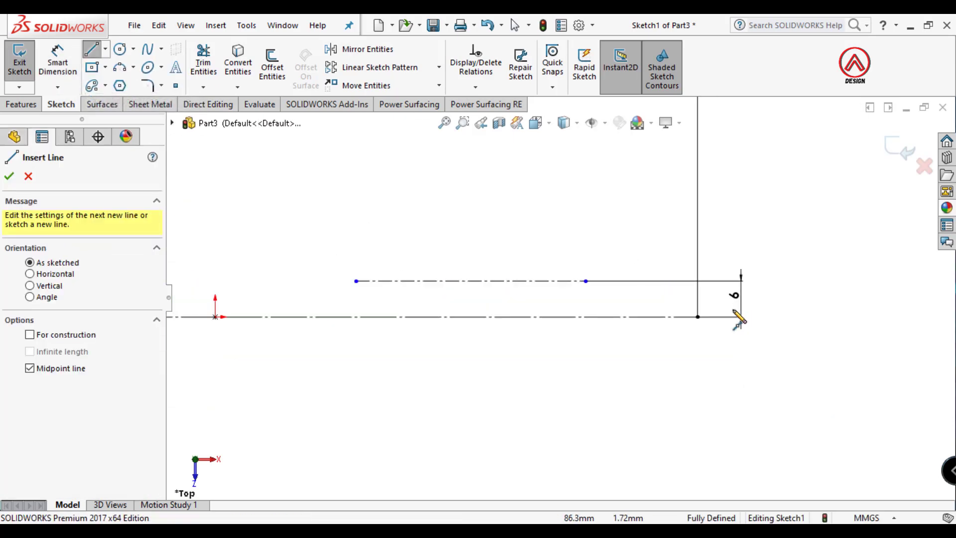
left_click(698, 317)
left_click(697, 361)
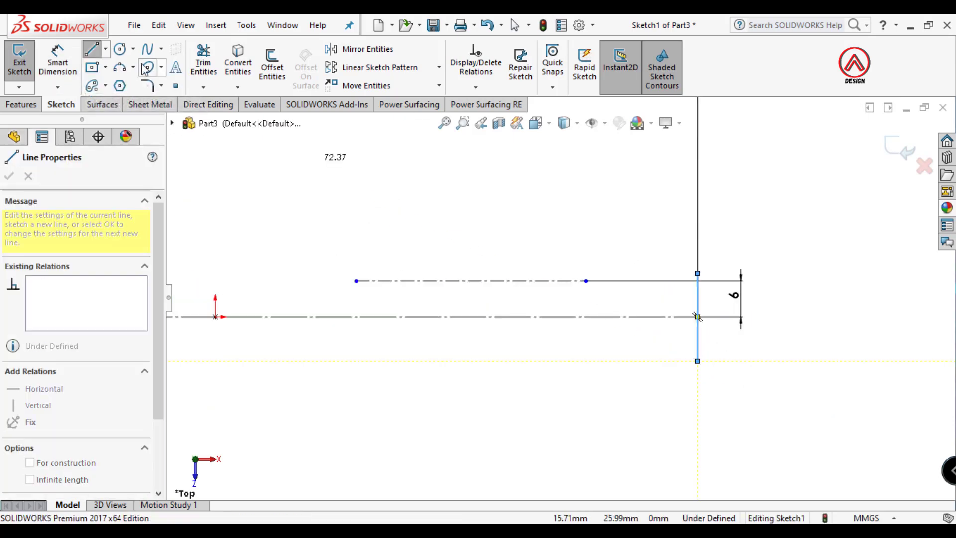
Dimension the vertical handle-end line's length as 5 mm.
left_click(64, 58)
left_click(697, 327)
left_click(813, 312)
type("5")
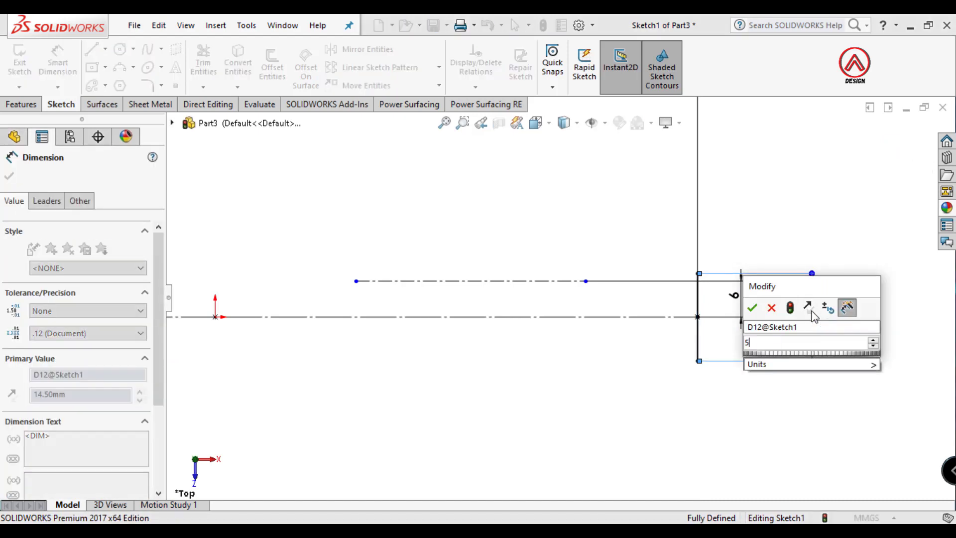
key("Return")
left_click(733, 403)
Draw a three-point arc bulging upward from the handle-end line's upper endpoint toward the bowl, just below the short centerline.
scroll(561, 298, "up", 2)
left_click(127, 72)
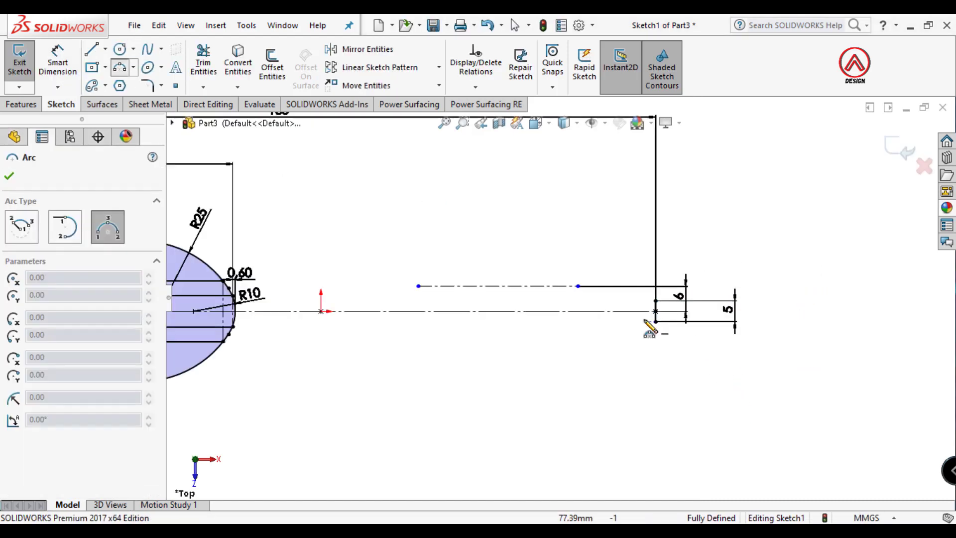
left_click(655, 301)
scroll(508, 286, "down", 4)
left_click(486, 306)
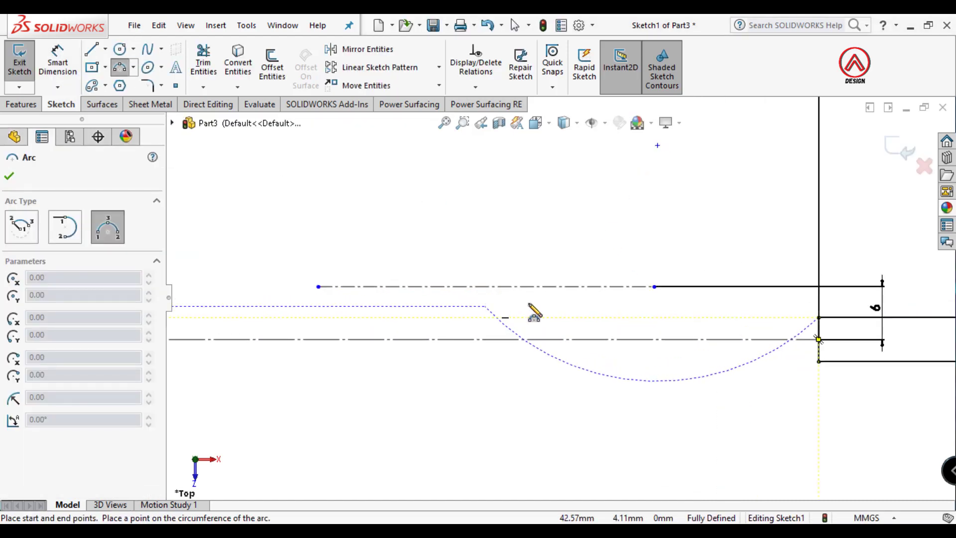
left_click(575, 294)
Draw a second three-point arc, sagging downward, from the first handle arc's free end toward the bowl.
left_click(485, 306)
scroll(402, 314, "up", 2)
scroll(287, 304, "down", 1)
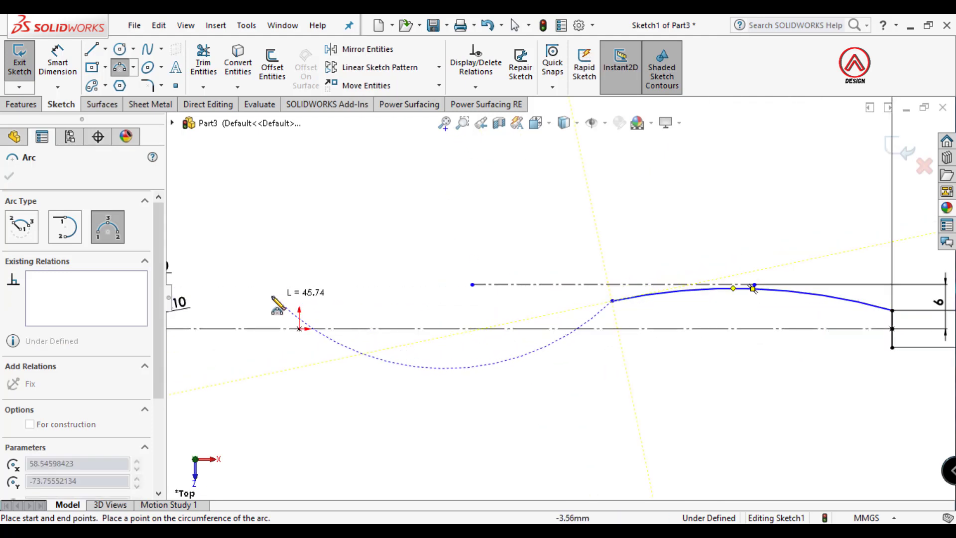
left_click(268, 301)
left_click(397, 315)
key("Escape")
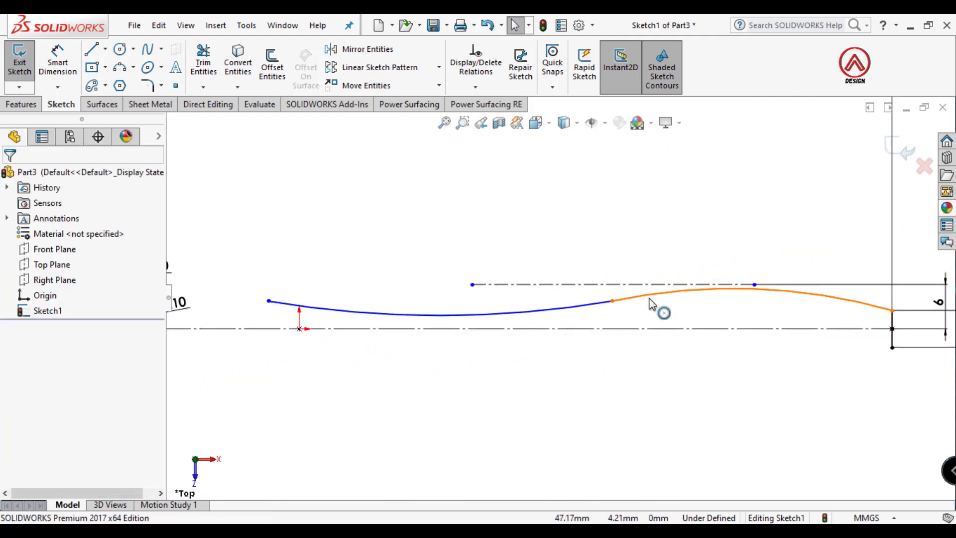
Make the handle-end arc tangent to the short horizontal centerline above it.
left_click(650, 294)
left_click(652, 284, "ctrl")
left_click(689, 224)
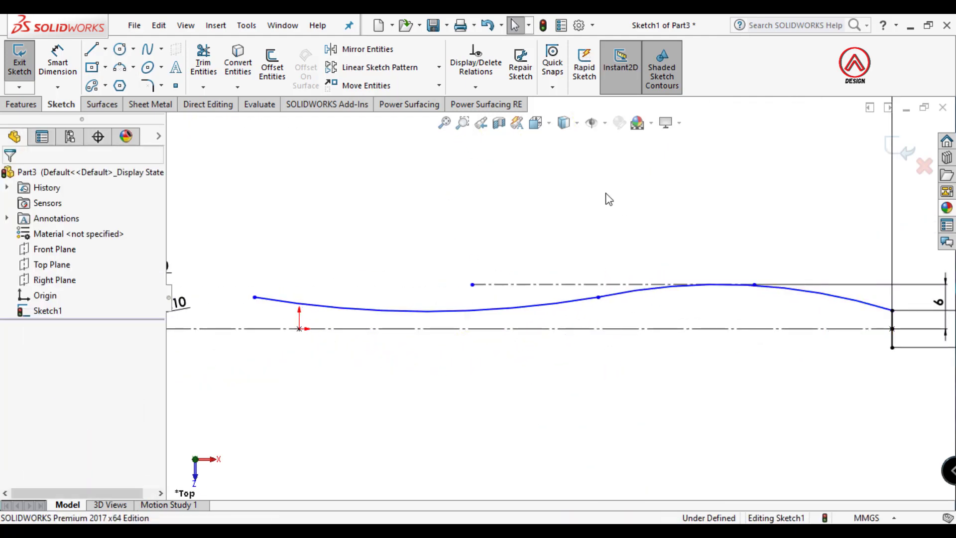
Make the two handle arcs tangent to each other at their shared endpoint.
left_click(592, 312)
left_click(610, 298, "ctrl")
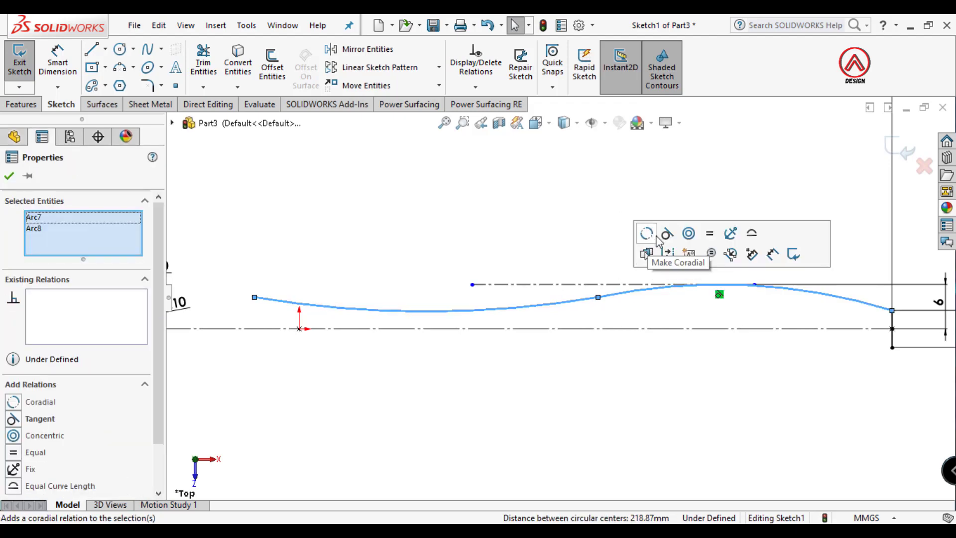
left_click(598, 198)
Dimension the handle-end arc's radius as 250 mm.
left_click(56, 64)
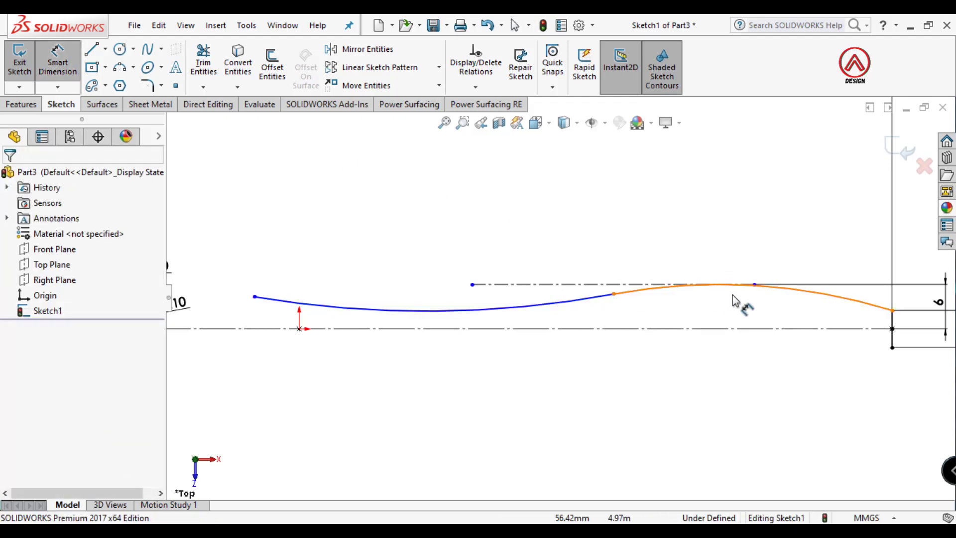
left_click(820, 294)
left_click(842, 255)
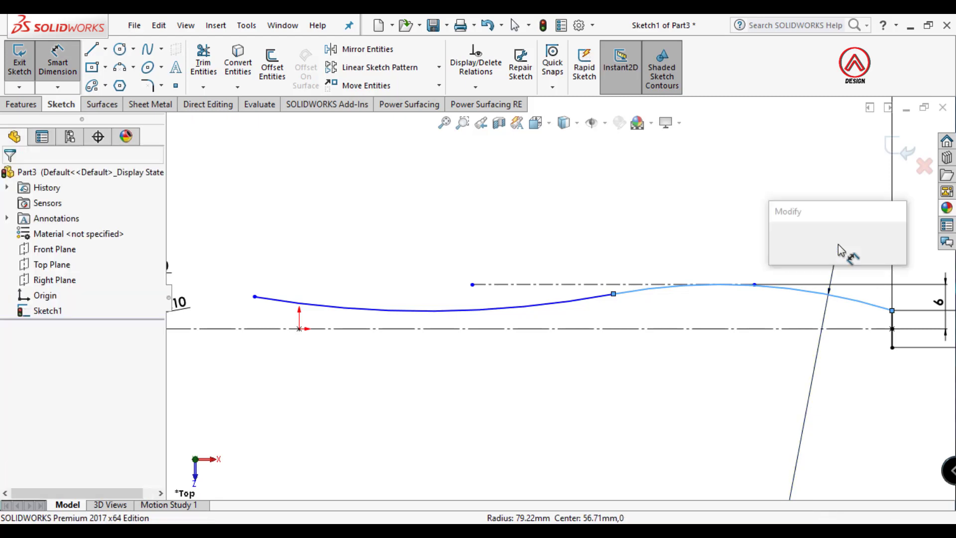
type("250.00mm")
key("Return")
Move the handle arcs' shared endpoint away from the bowl and the second arc's free end to just outside the bowl.
scroll(673, 393, "up", 3)
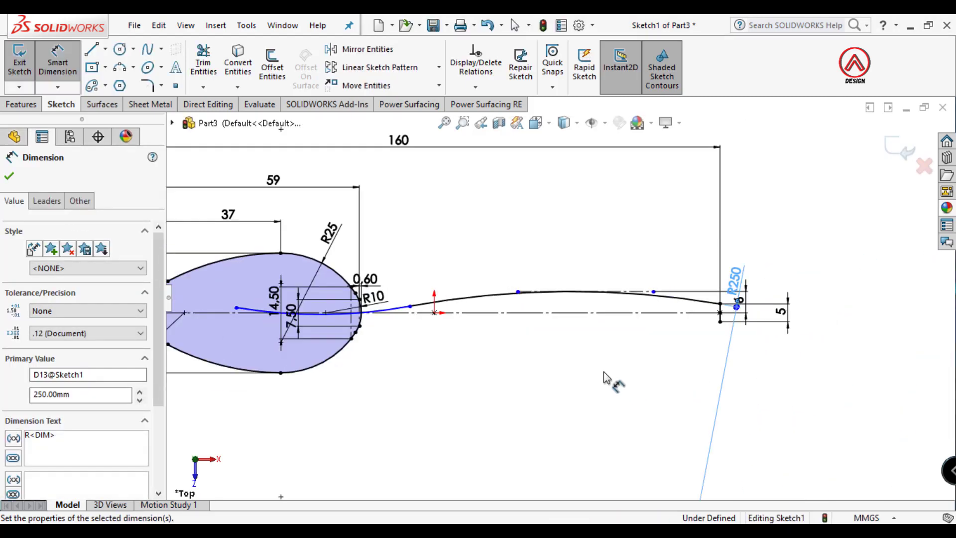
scroll(433, 321, "down", 3)
key("Escape")
left_click(420, 301)
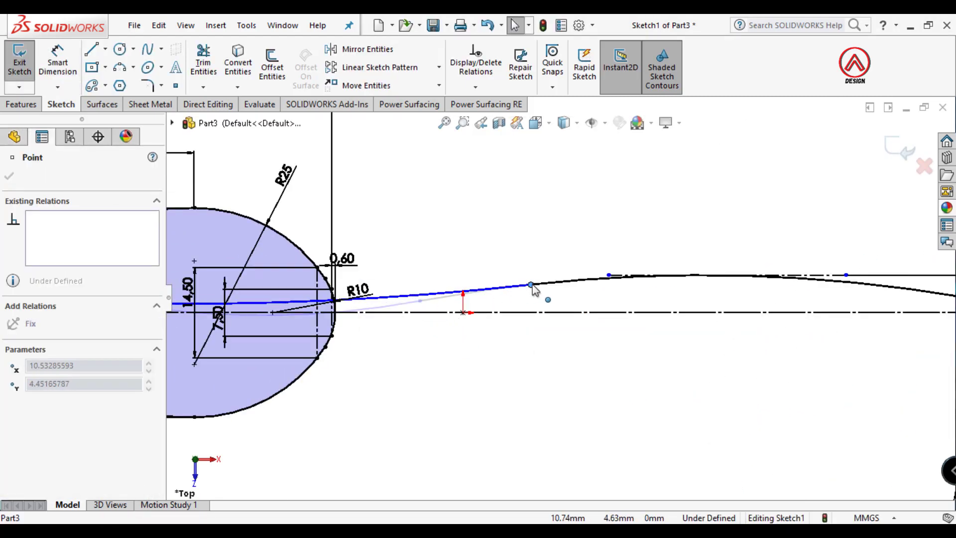
scroll(422, 305, "up", 4)
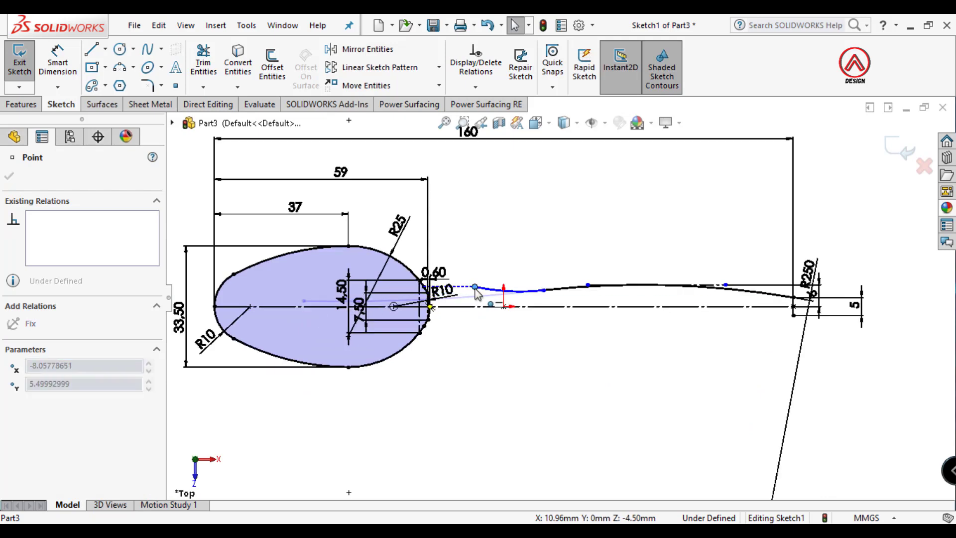
left_click(530, 353)
Draw a three-point neck arc from the inner vertical centerline's upper endpoint to the second handle arc's free end, then lower their joint.
scroll(545, 288, "down", 5)
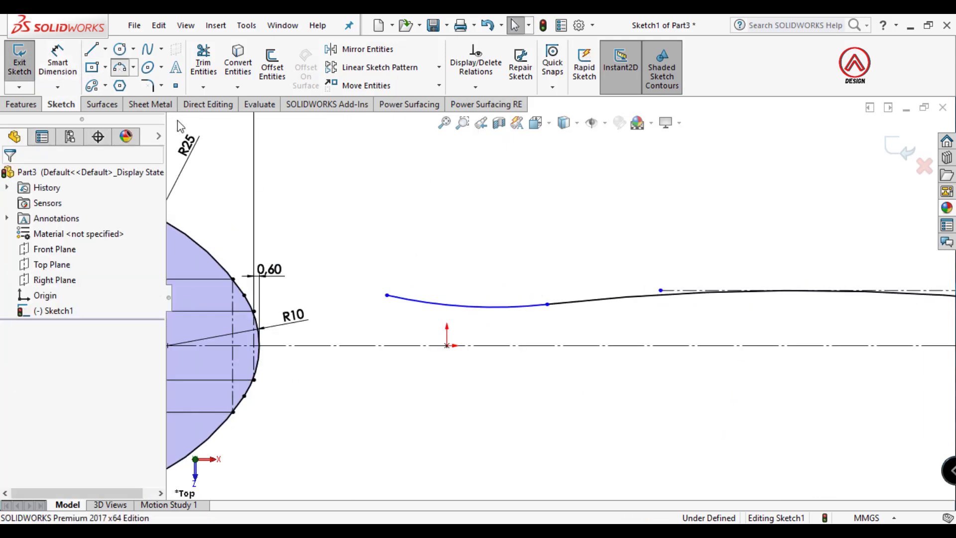
left_click(233, 278)
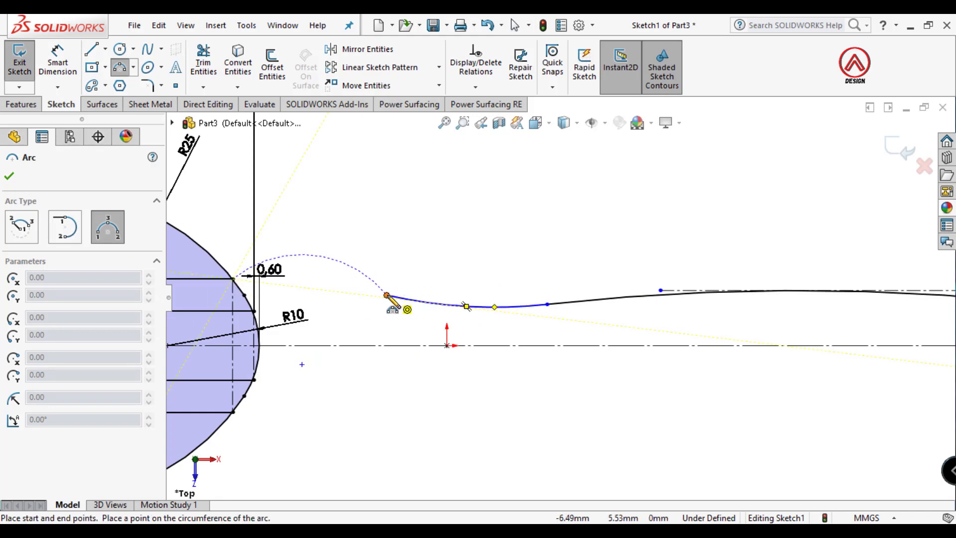
left_click(387, 296)
left_click(352, 299)
key("Escape")
left_click_drag(387, 296, 387, 316)
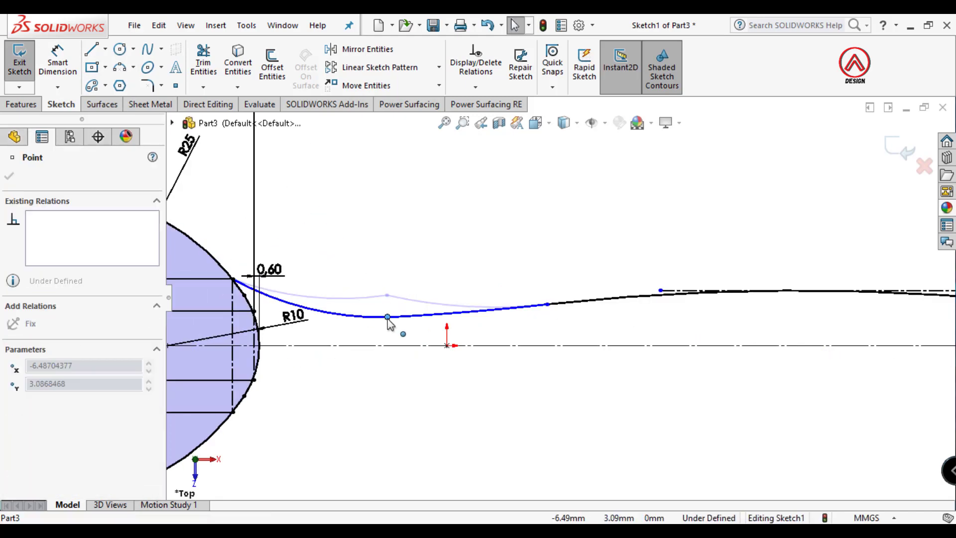
Dimension the middle handle arc's radius as 200 mm.
left_click(70, 66)
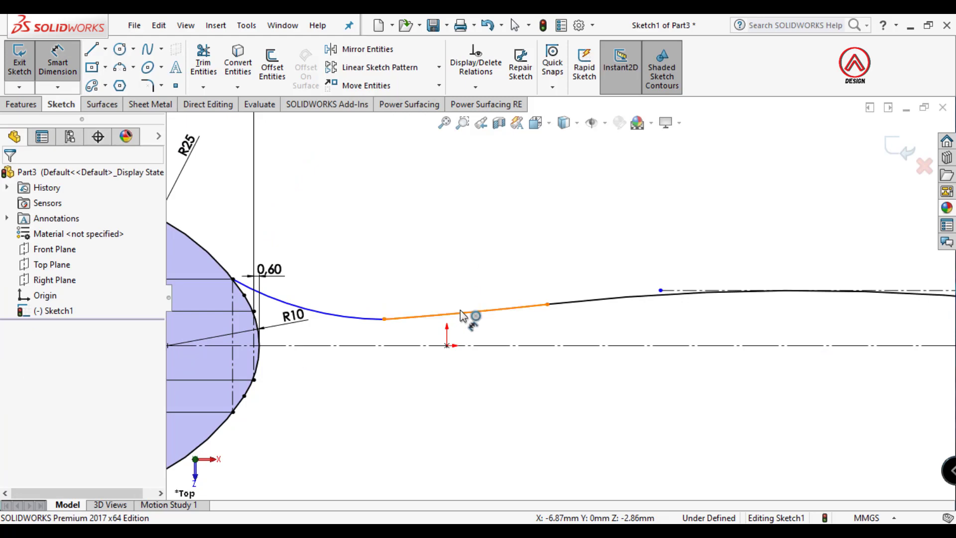
left_click(460, 314)
left_click(492, 269)
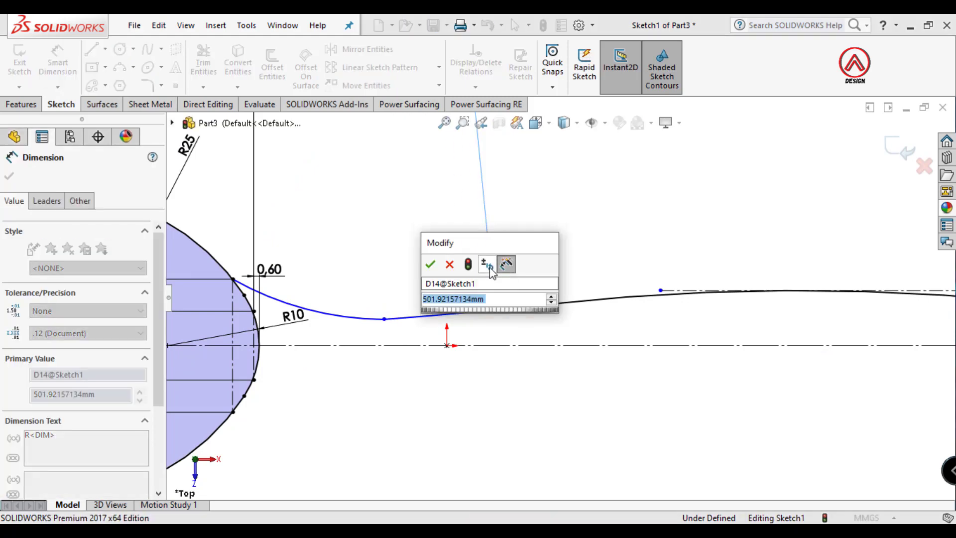
type("200")
key("Return")
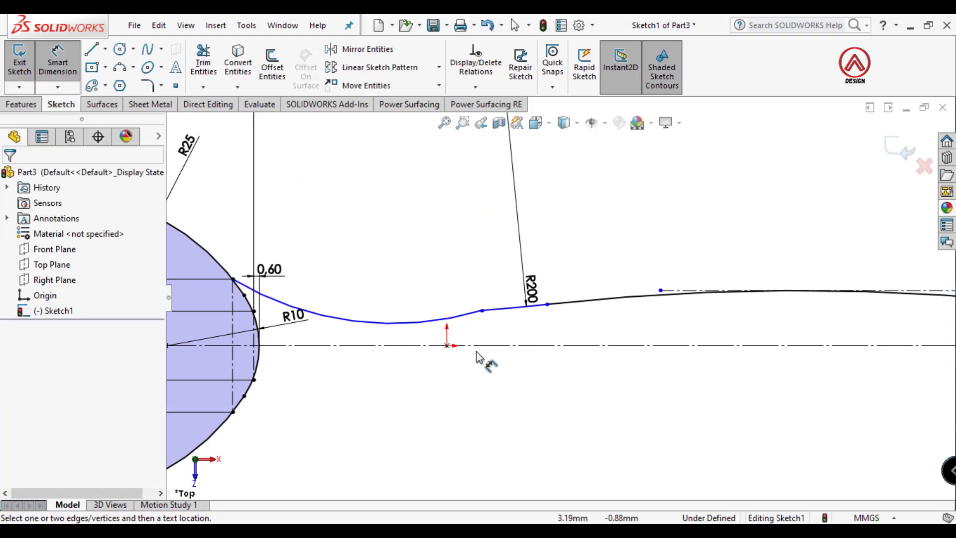
Make the neck arc and the middle handle arc tangent.
left_click(468, 316)
left_click(493, 308, "ctrl")
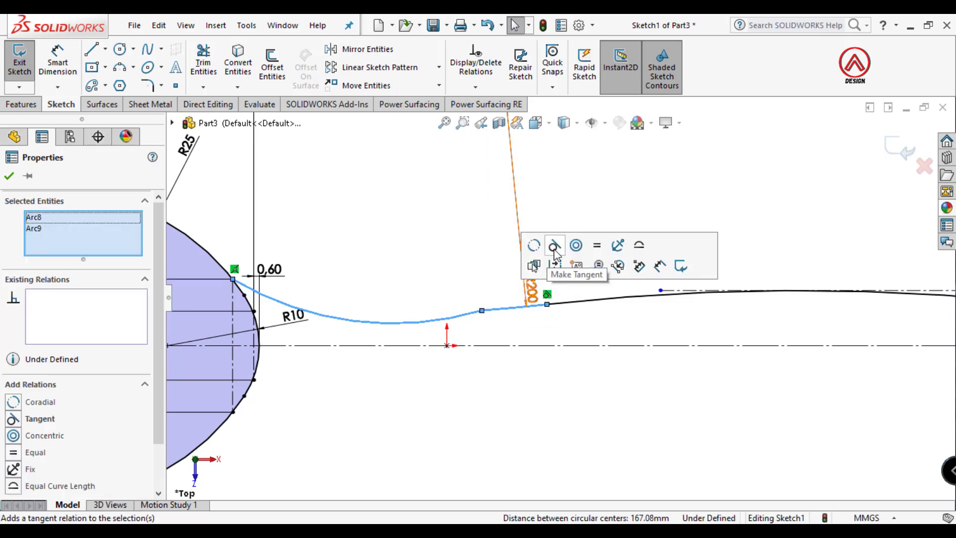
left_click(550, 251)
Dimension the neck arc's radius as 10 mm.
left_click(58, 63)
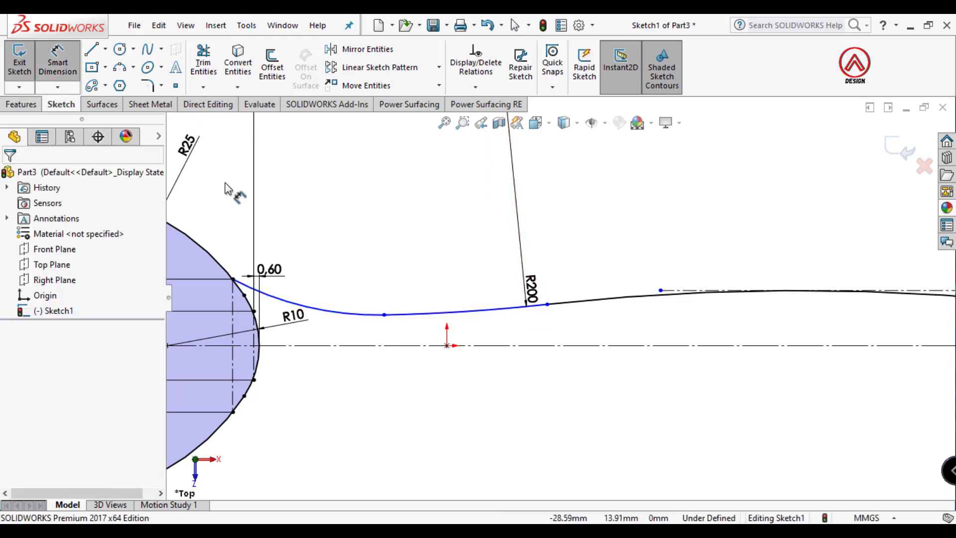
left_click(324, 314)
left_click(324, 283)
key("Return")
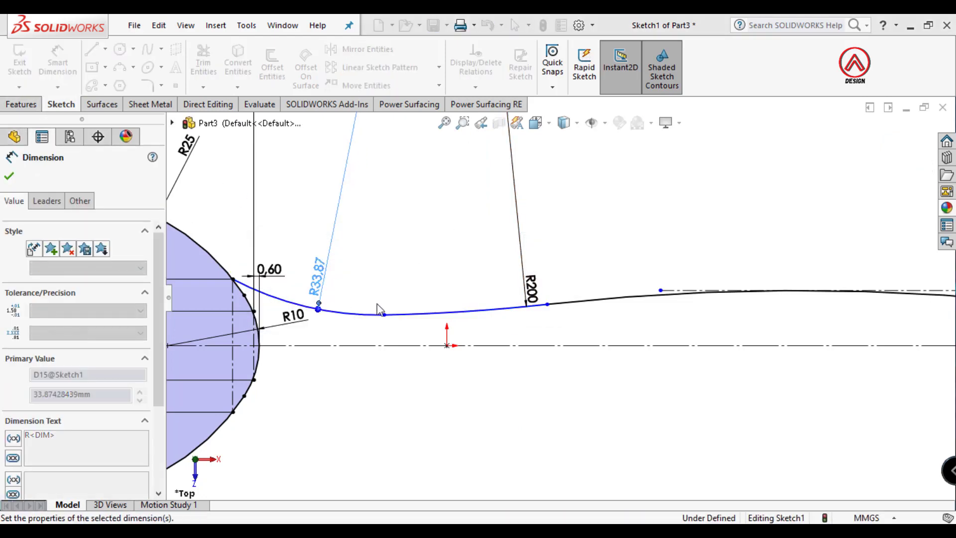
left_click(454, 413)
Place the bowl end arc's radius label below the main centerline and lower the joint between the neck and middle arcs.
scroll(290, 286, "down", 3)
key("Escape")
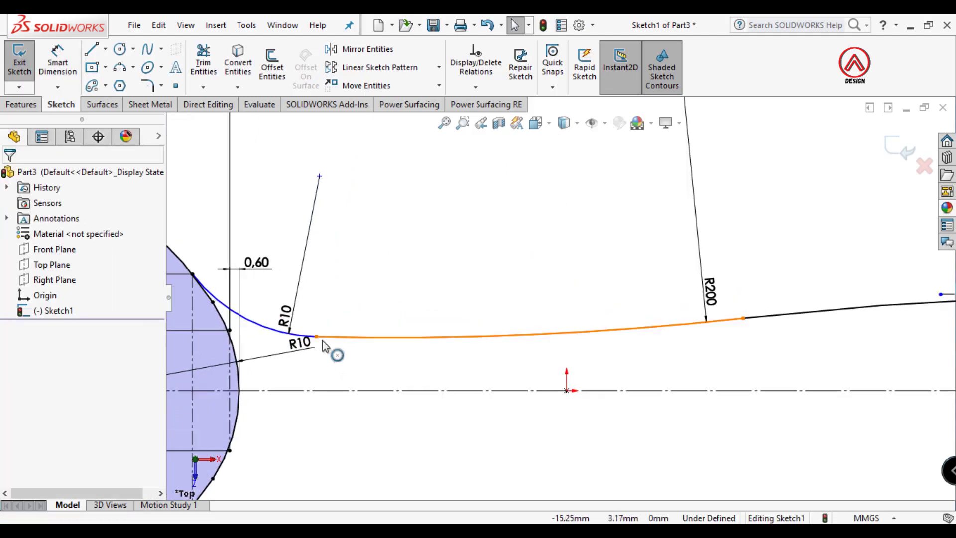
left_click_drag(322, 340, 351, 345)
left_click_drag(326, 391, 324, 437)
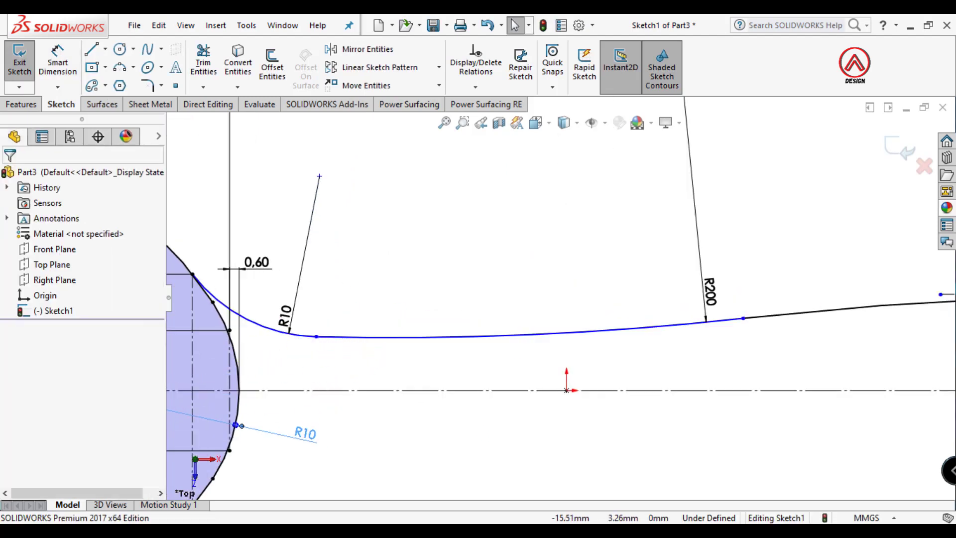
mouse_move(317, 337)
left_mouse_down()
mouse_move(412, 355)
mouse_move(330, 347)
left_mouse_up()
key("Escape")
Dimension the joint between the neck and middle handle arcs as a 7 mm doubled distance across the main centerline.
left_click(58, 60)
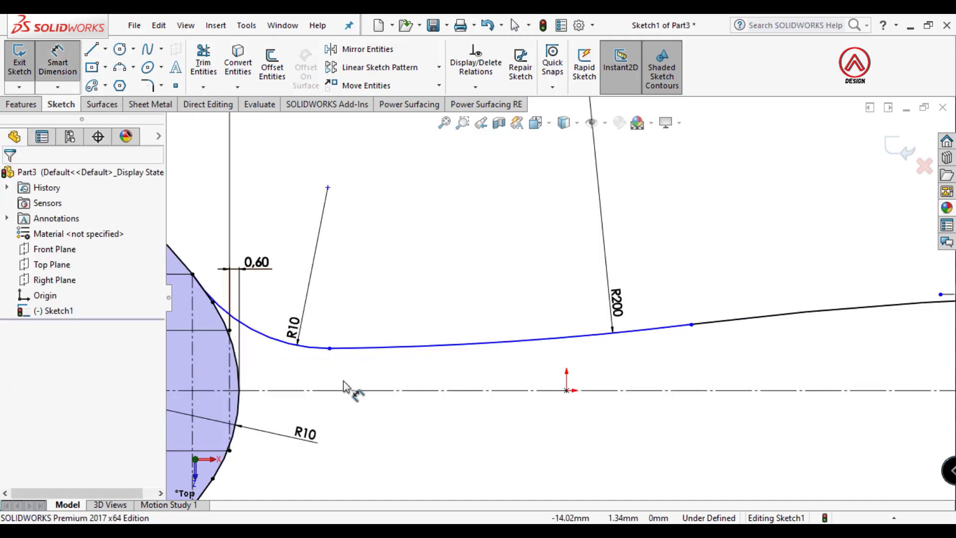
left_click(364, 391)
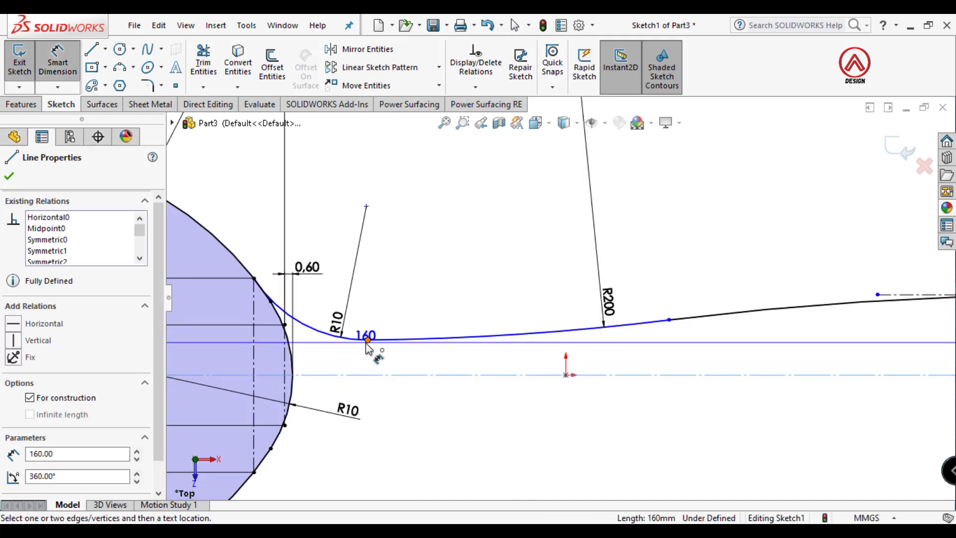
left_click(368, 339)
left_click(470, 402)
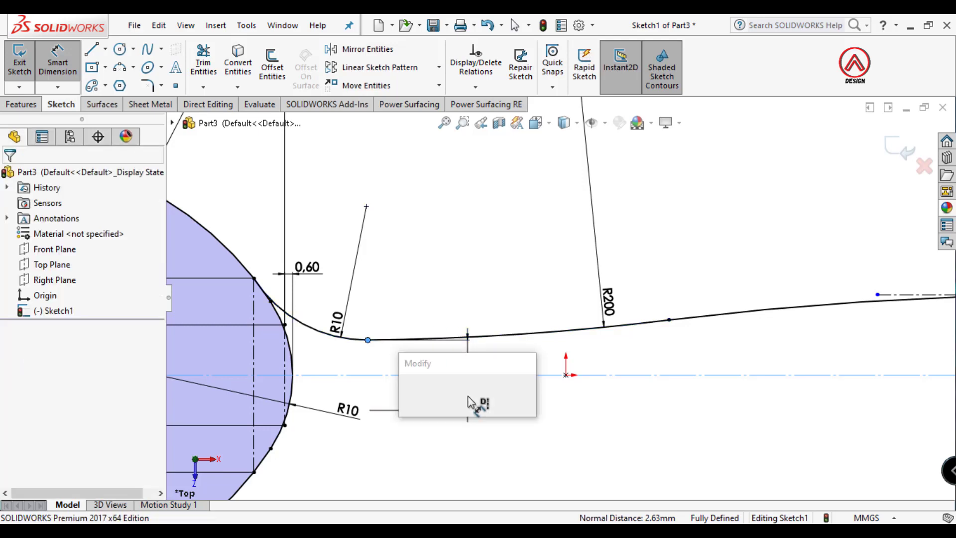
type("7")
key("Return")
Mirror the neck arc, middle handle arc and end handle arc about the main horizontal centerline, keeping the originals.
scroll(524, 397, "up", 5)
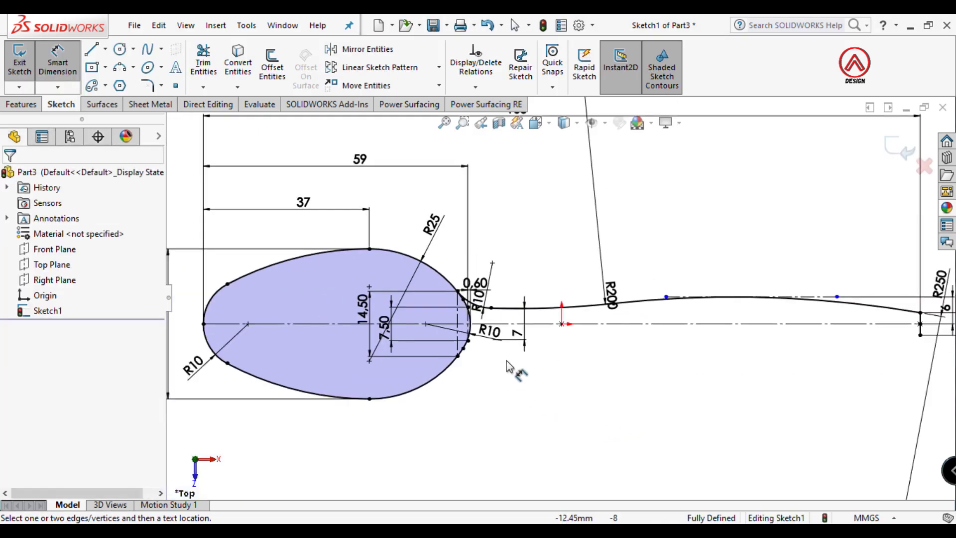
scroll(507, 363, "down", 2)
left_click(349, 49)
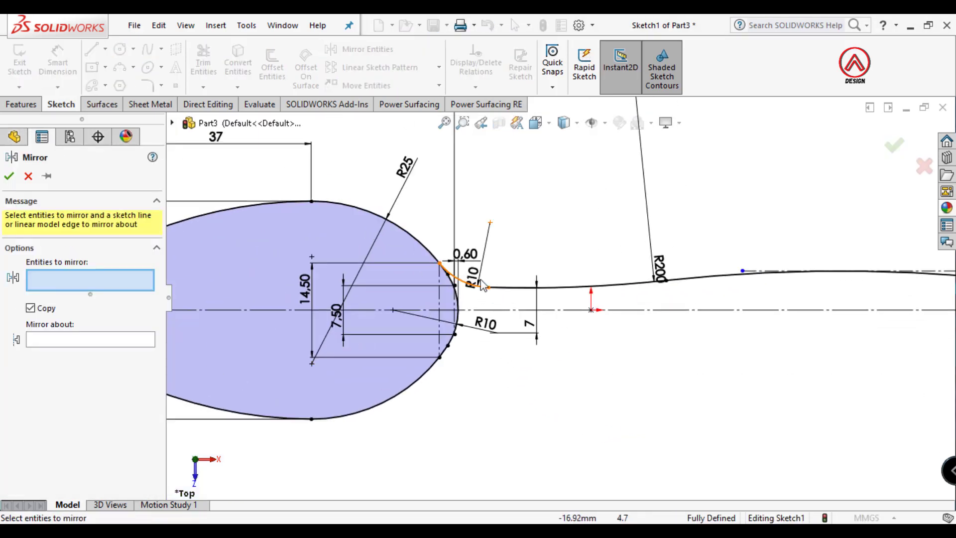
key("Escape")
scroll(485, 263, "down", 2)
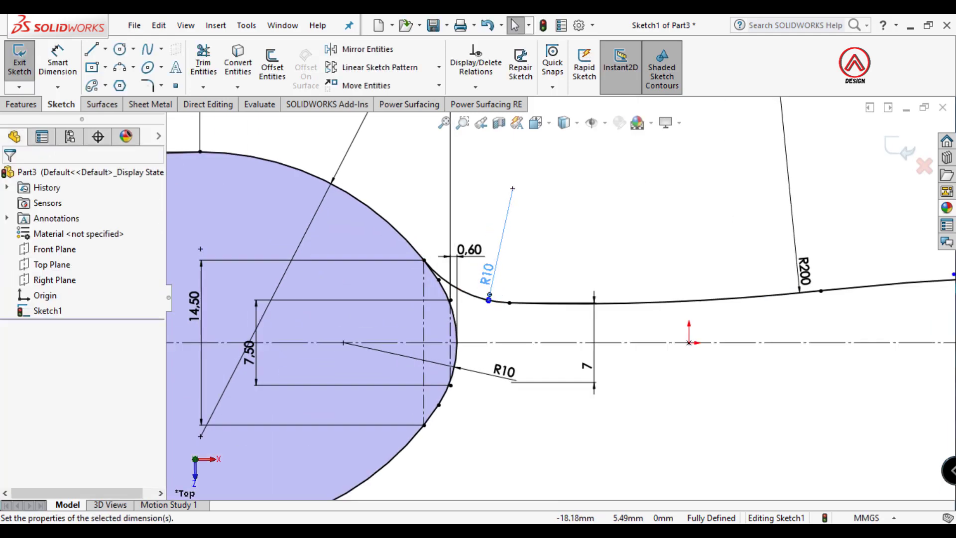
left_click(348, 49)
left_click(476, 295)
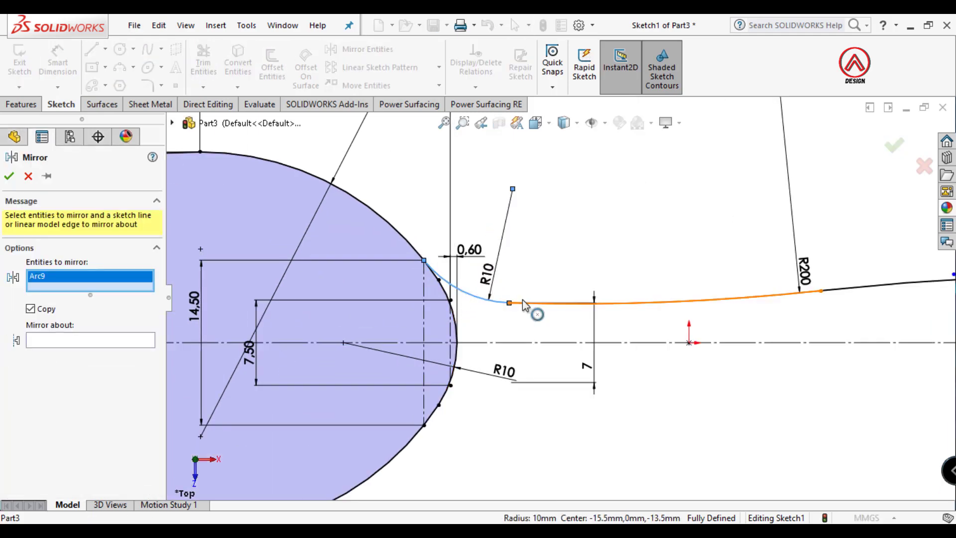
left_click(523, 302)
scroll(558, 301, "up", 4)
left_click(705, 295)
scroll(720, 299, "up", 3)
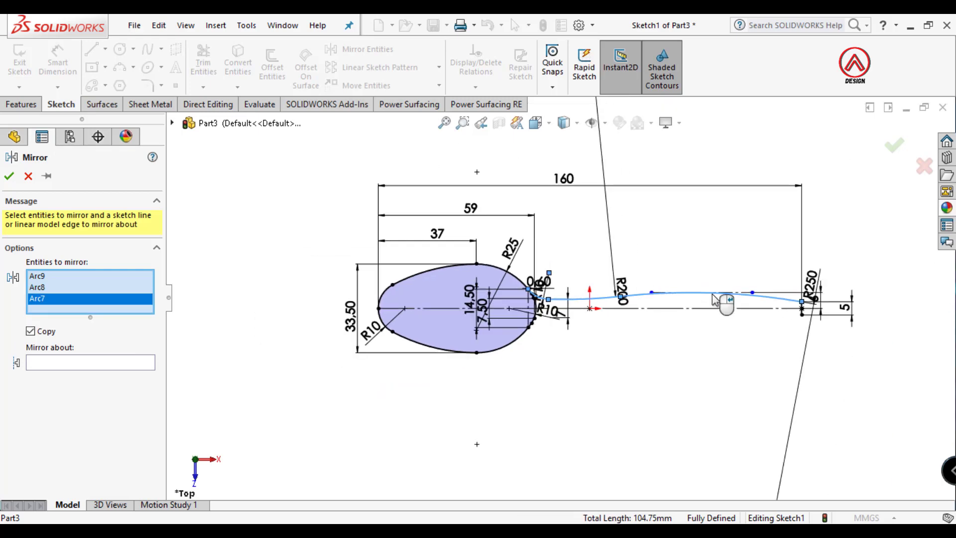
scroll(722, 299, "down", 4)
left_click(59, 363)
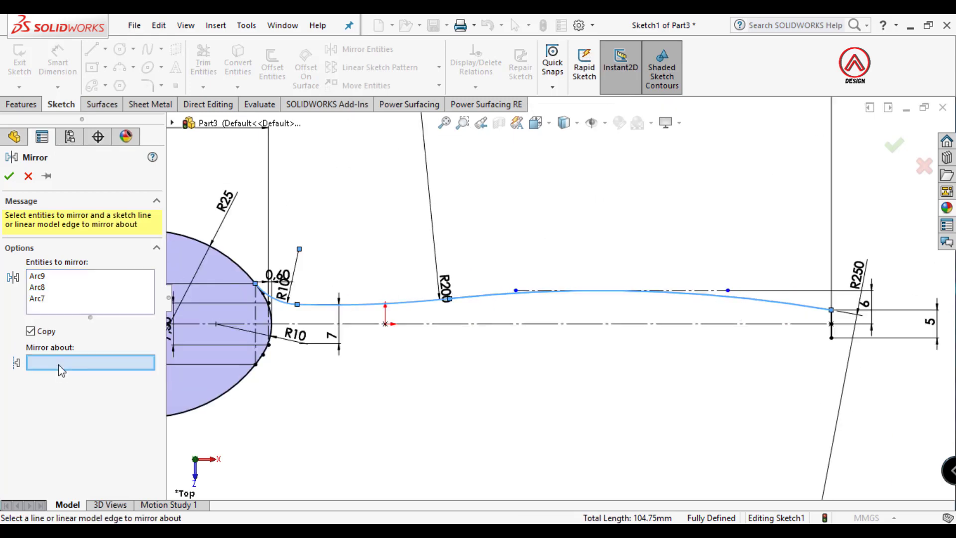
left_click(411, 325)
left_click(9, 176)
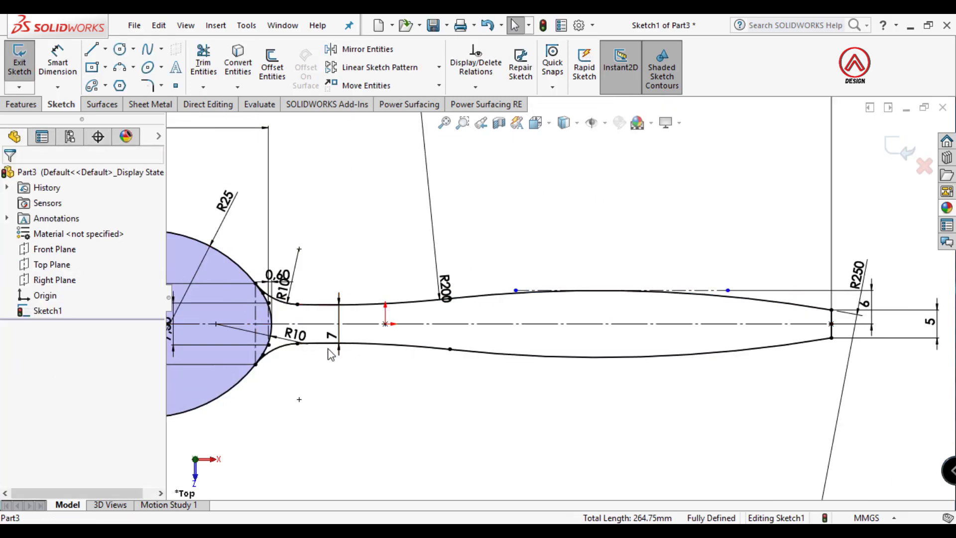
Add a 2 mm sketch fillet between the upper handle arc and the vertical end line, accepting the relation removal.
scroll(446, 340, "up", 3)
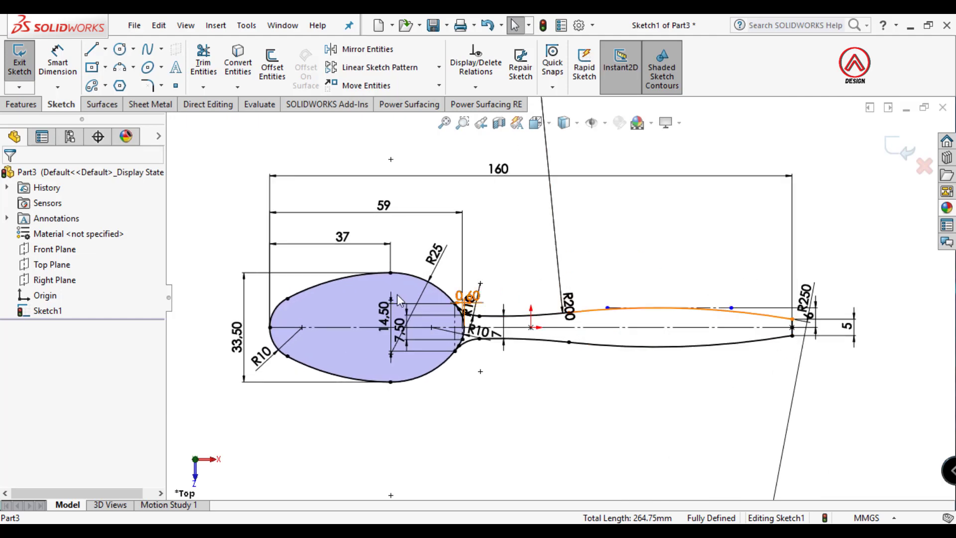
scroll(817, 242, "down", 3)
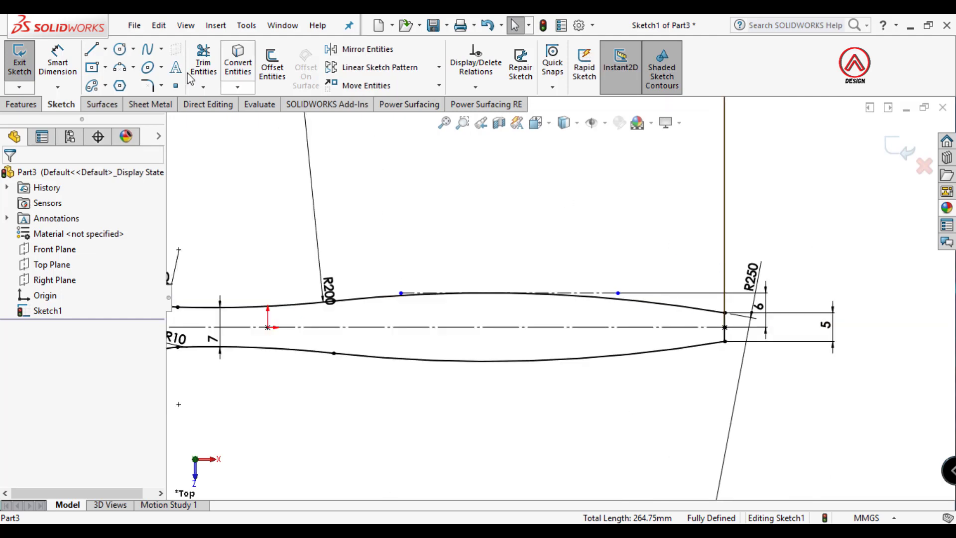
left_click(148, 86)
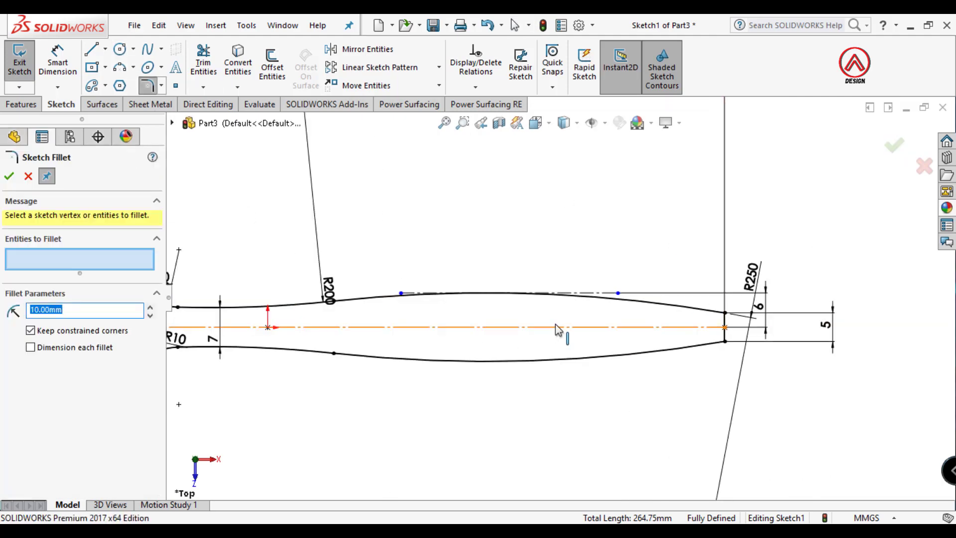
scroll(695, 299, "down", 3)
type("2")
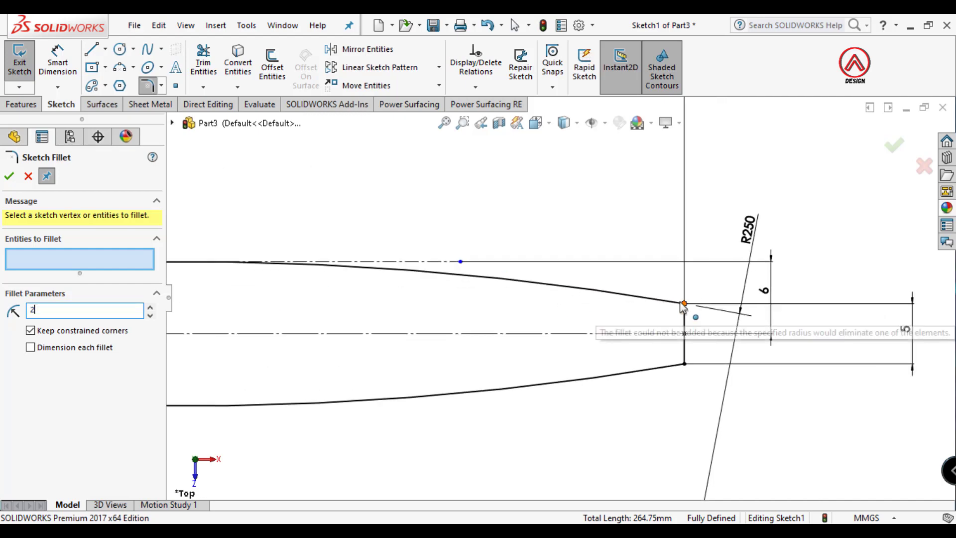
left_click(671, 301)
left_click(686, 318)
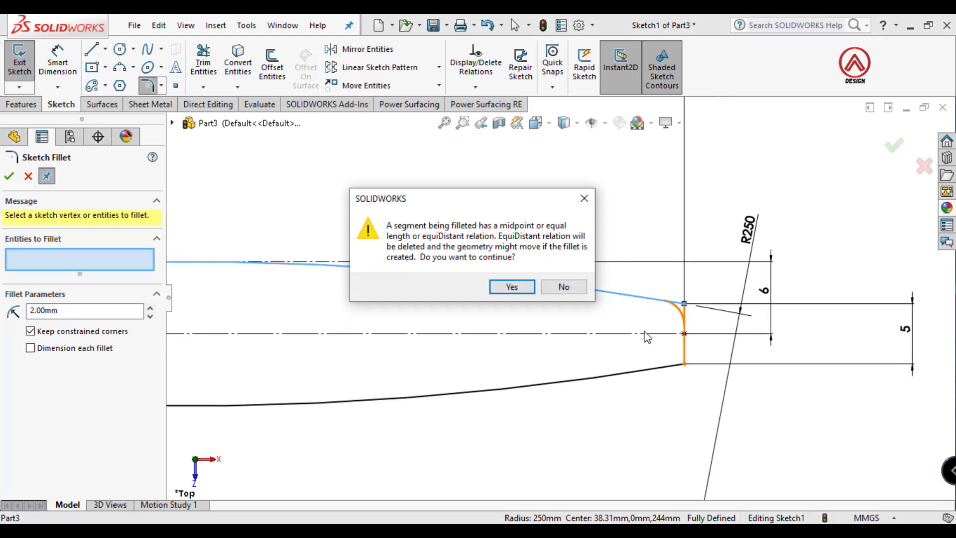
left_click(519, 288)
Add a matching 2 mm sketch fillet between the vertical end line and the lower handle arc.
left_click(685, 349)
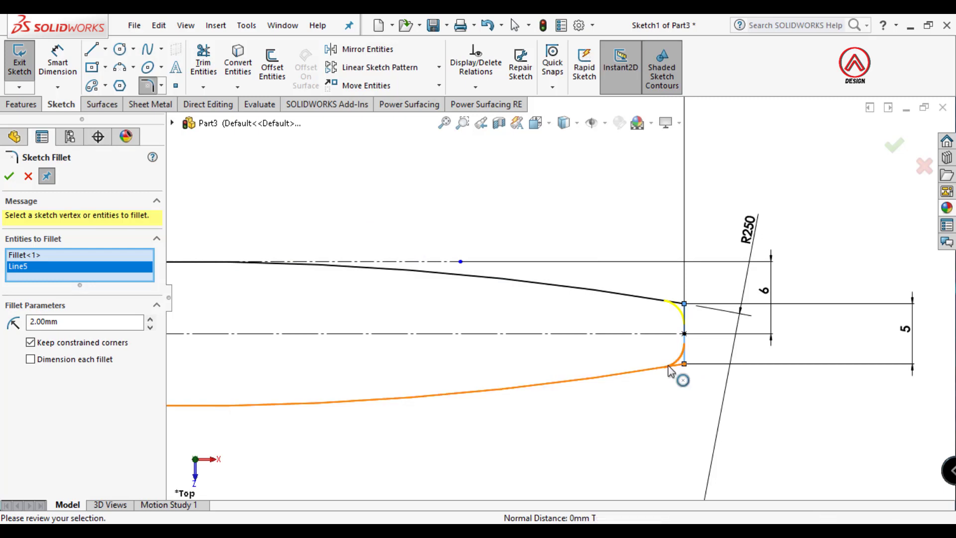
left_click(679, 367)
left_click(498, 289)
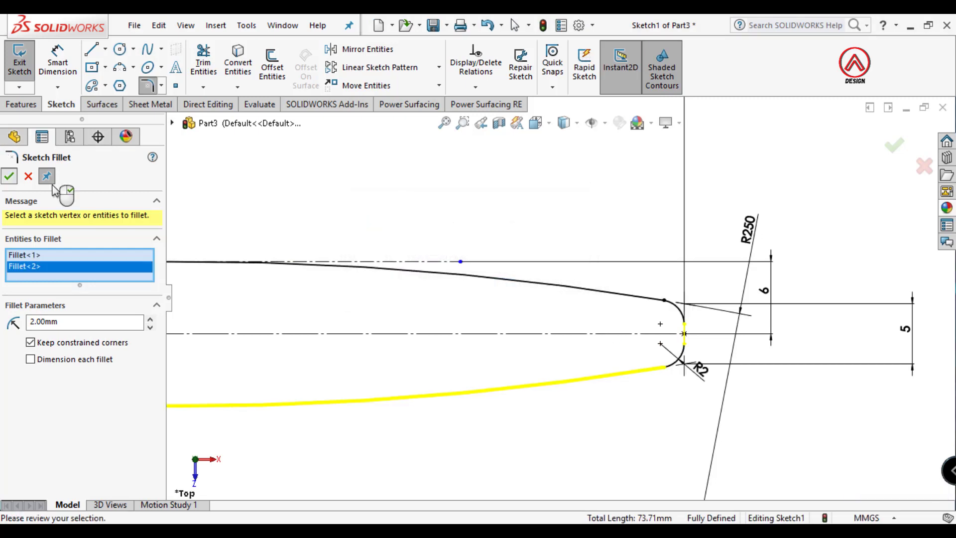
key("f")
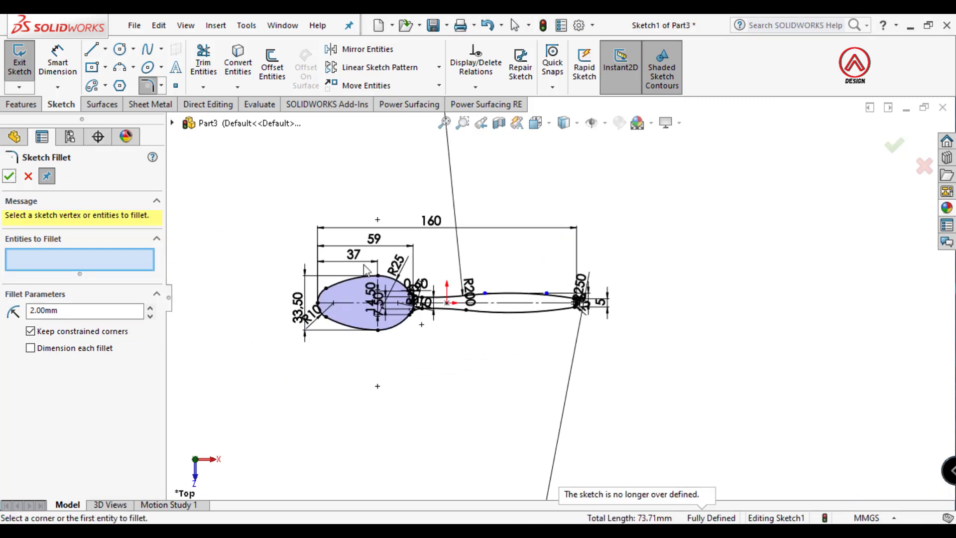
key("Escape")
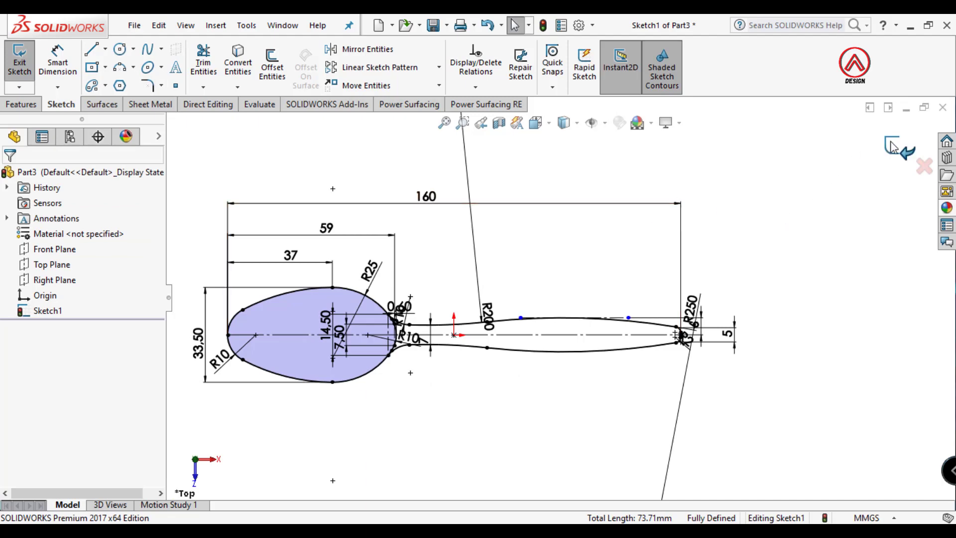
Reopen Sketch1, draw a vertical centerline across the bowl between its upper and lower widest points, and exit the sketch.
left_click(38, 297)
left_click(40, 311)
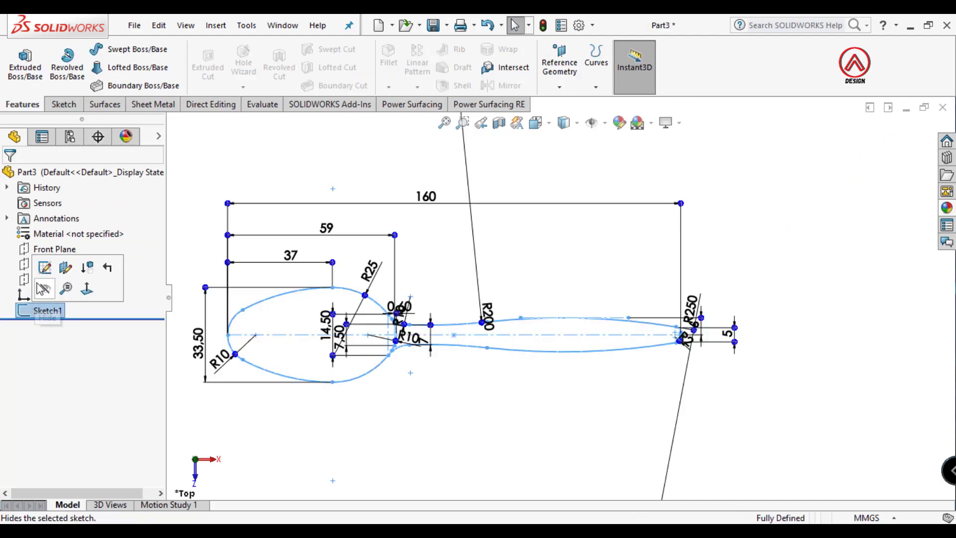
left_click(105, 49)
left_click(132, 85)
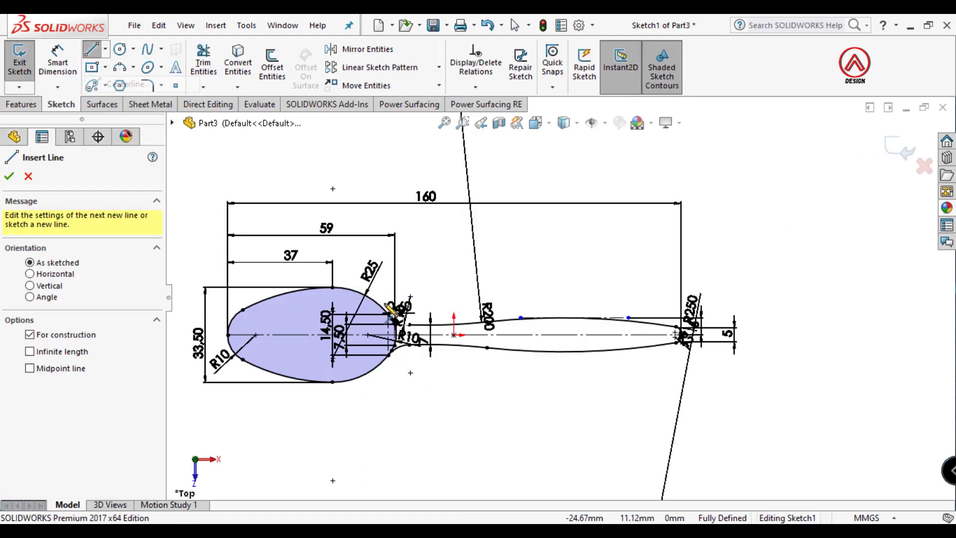
scroll(367, 319, "up", 3)
scroll(366, 320, "up", 1)
left_click_drag(337, 258, 337, 457)
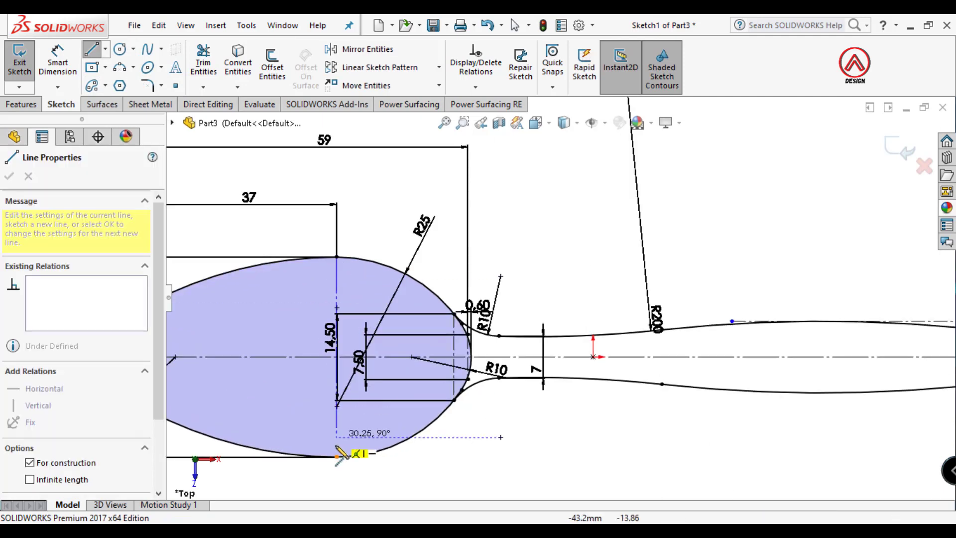
key("Escape")
left_click_drag(327, 337, 284, 331)
key("Escape")
scroll(796, 224, "down", 3)
left_click(895, 149)
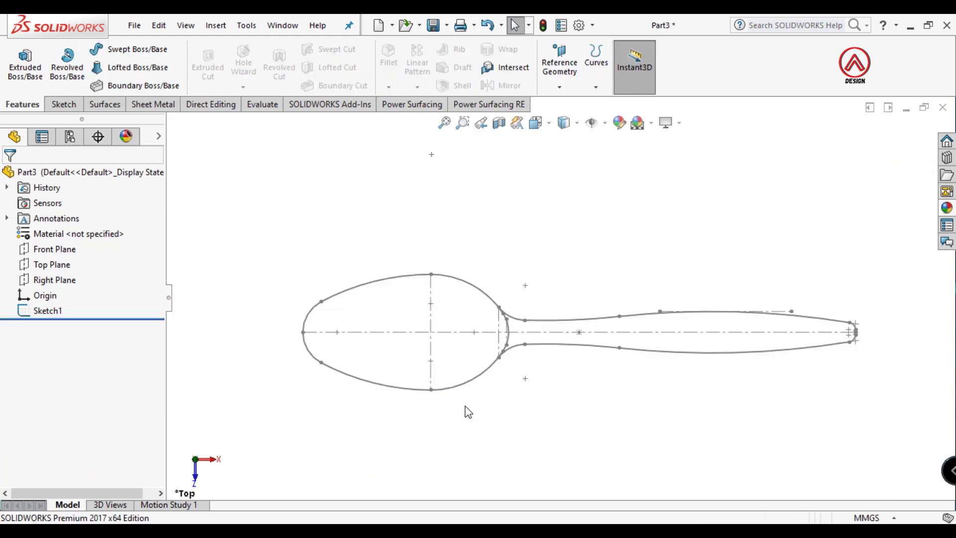
Start a new sketch on the Top Plane.
left_click(52, 249)
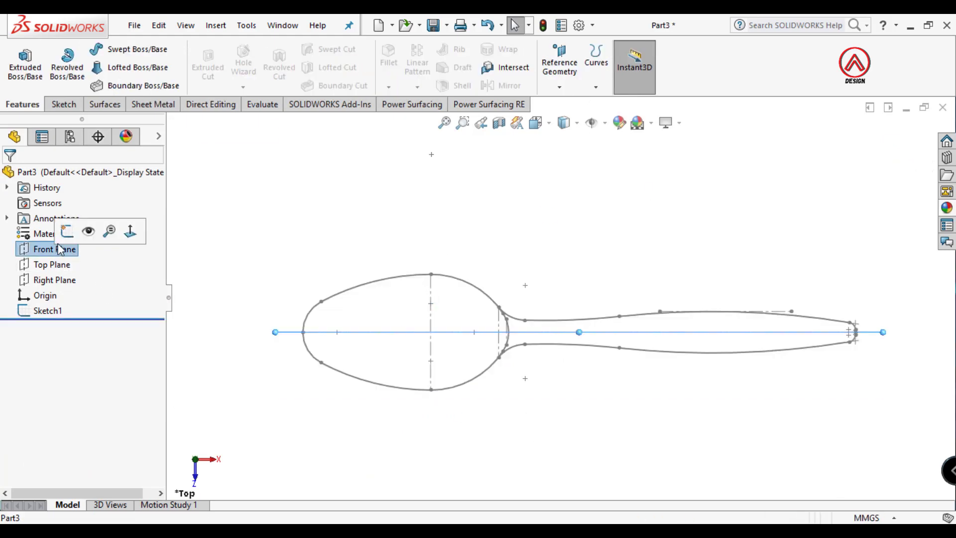
left_click(58, 268)
left_click(65, 250)
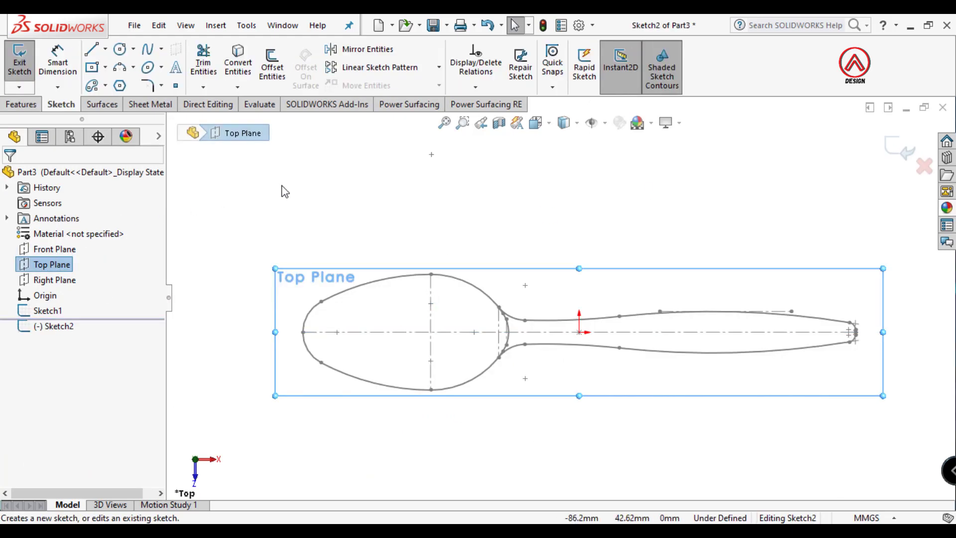
Convert the six arcs of the bowl's closed outline from Sketch1 into the new sketch and exit it.
left_click(241, 62)
left_click(339, 295)
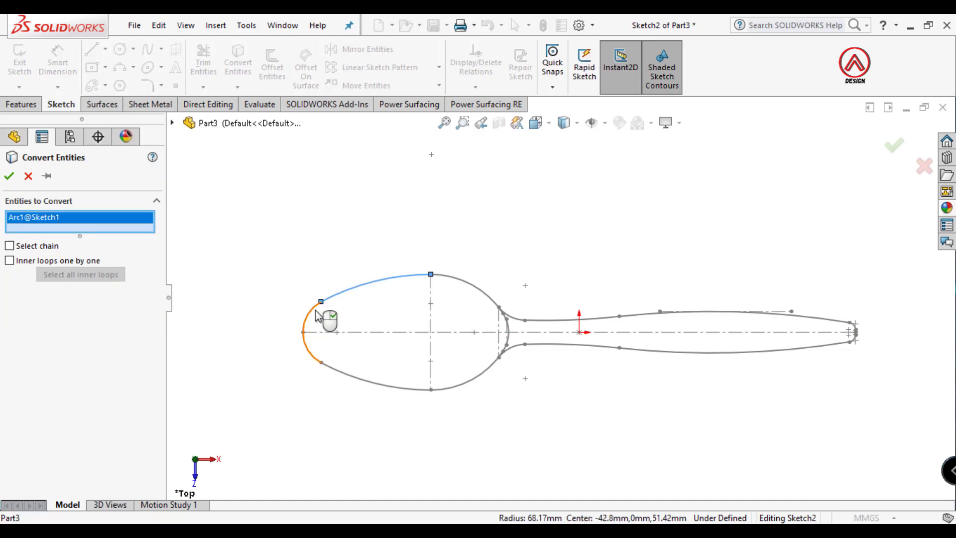
left_click(313, 310)
left_click(335, 371)
left_click(467, 393)
scroll(503, 354, "down", 5)
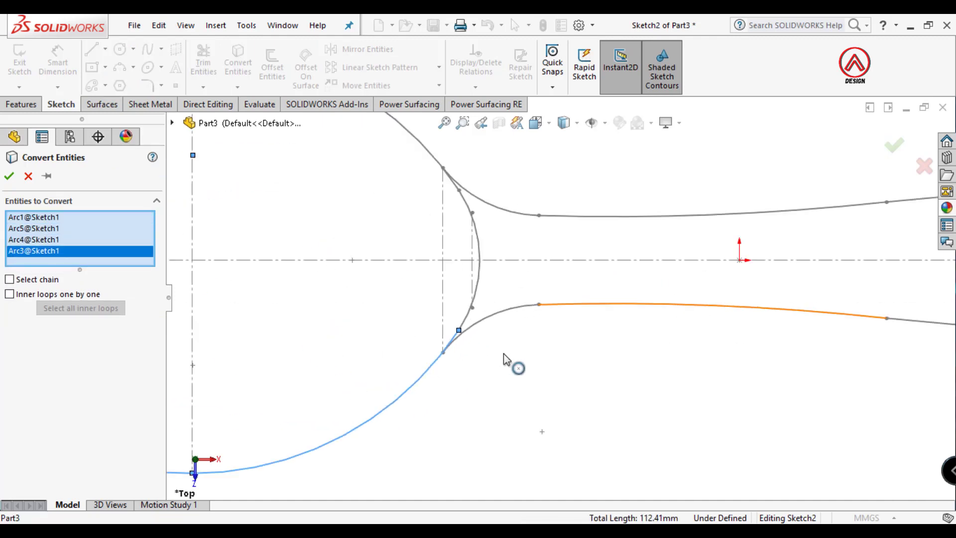
left_click(462, 294)
scroll(478, 279, "up", 5)
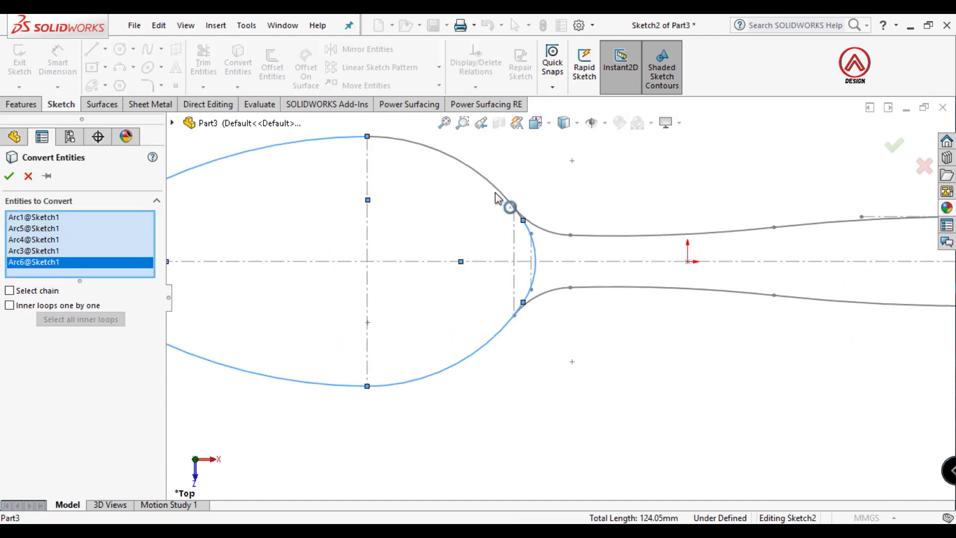
left_click(513, 205)
scroll(516, 207, "down", 4)
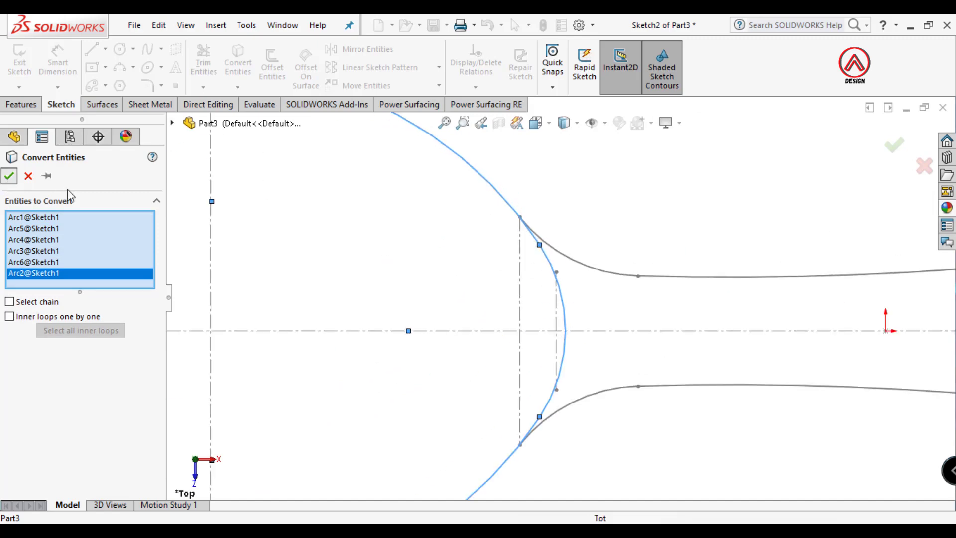
scroll(569, 248, "up", 6)
left_click(900, 155)
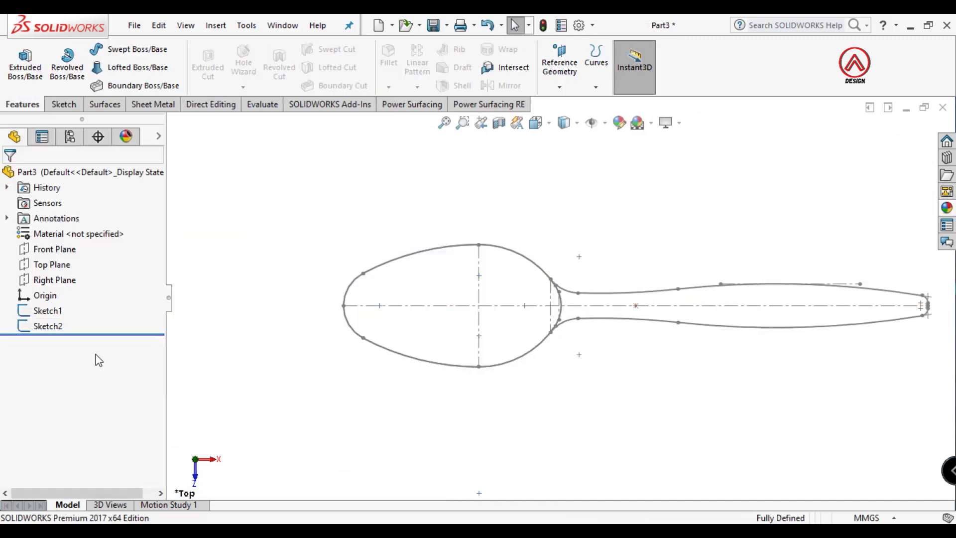
Create a reference plane through the bowl's vertical centerline and perpendicular to the Top Plane.
left_click(480, 297)
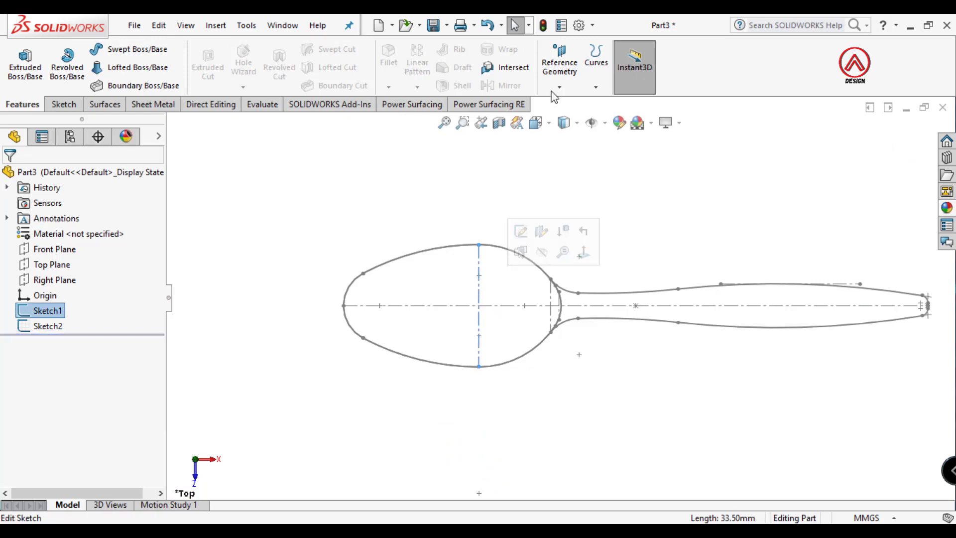
left_click(568, 65)
left_click(573, 101)
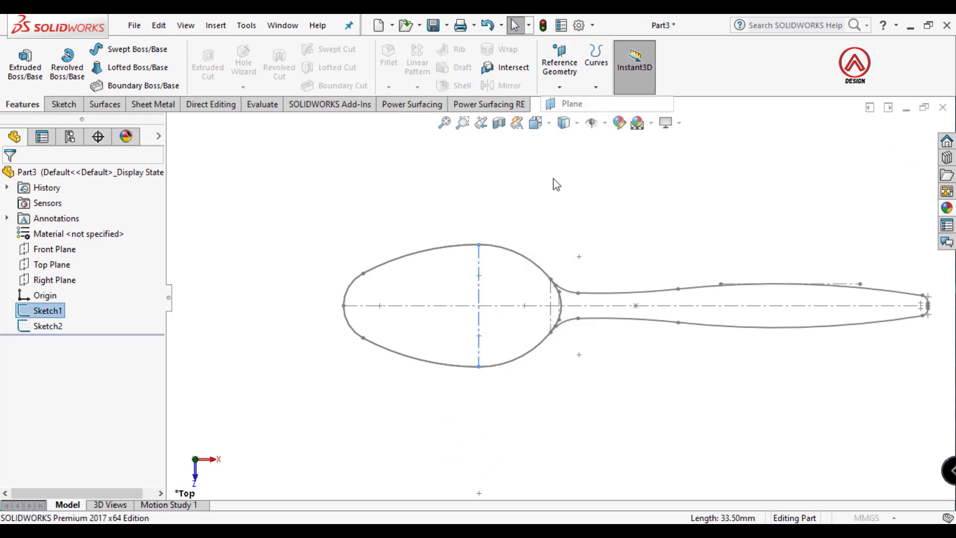
left_click(172, 123)
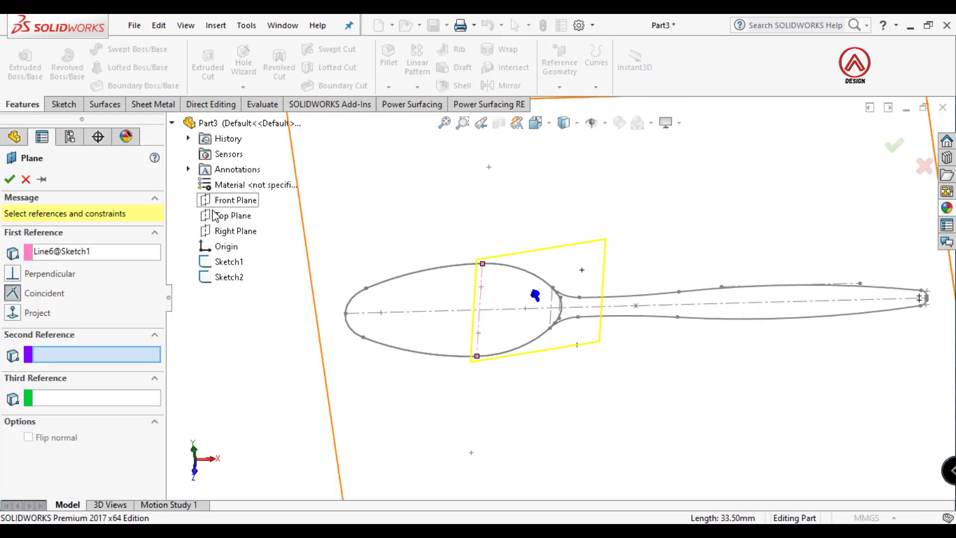
left_click(225, 215)
left_click(10, 179)
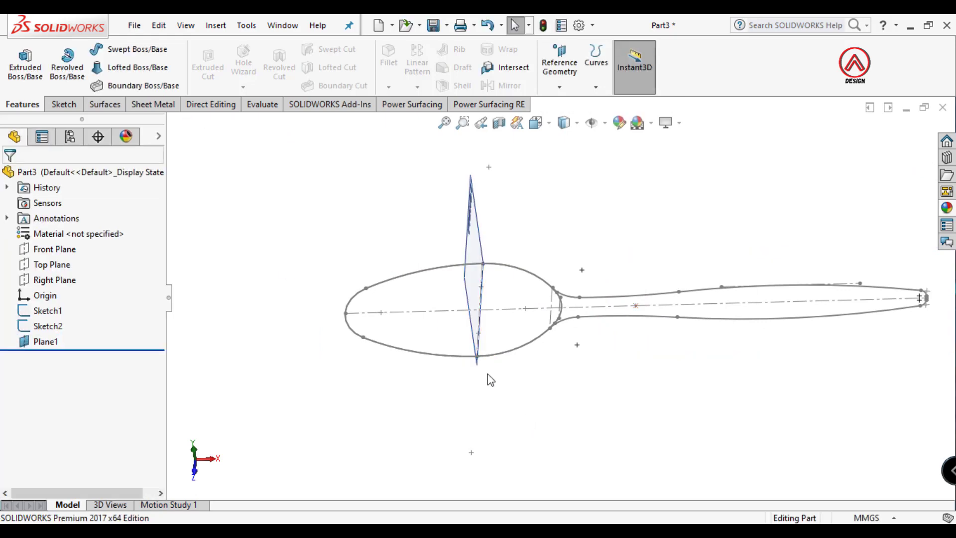
Hide Sketch1 and start a new sketch on the Front Plane in front view.
left_click(38, 312)
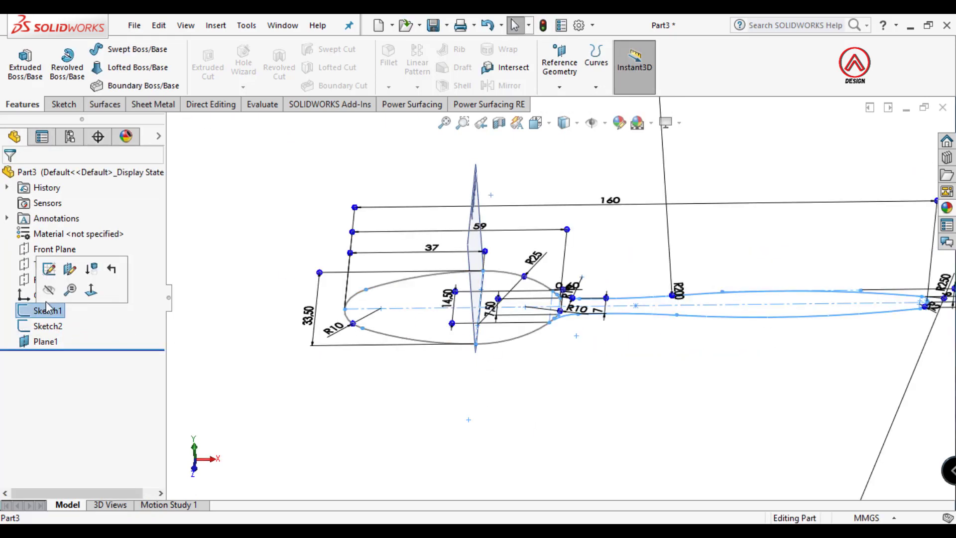
left_click(49, 290)
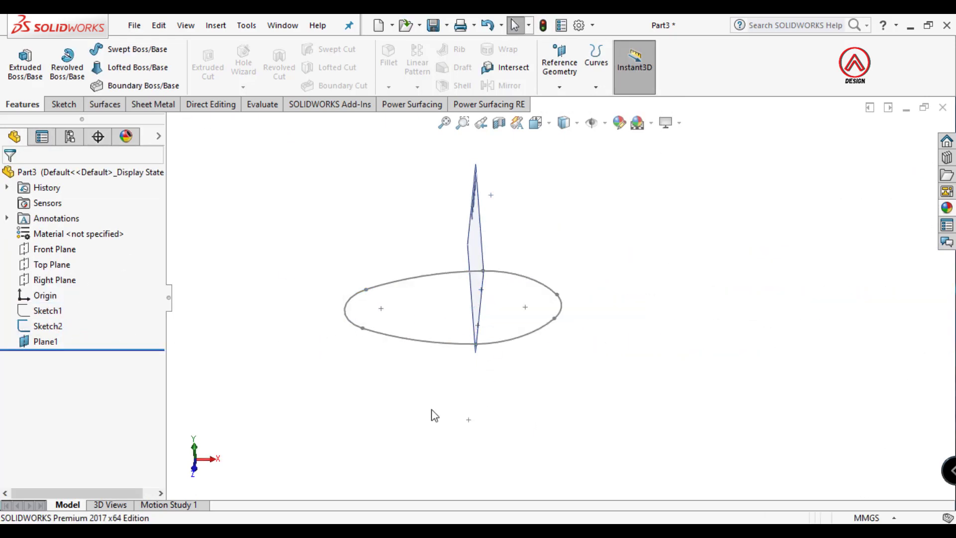
left_click(535, 123)
left_click(559, 186)
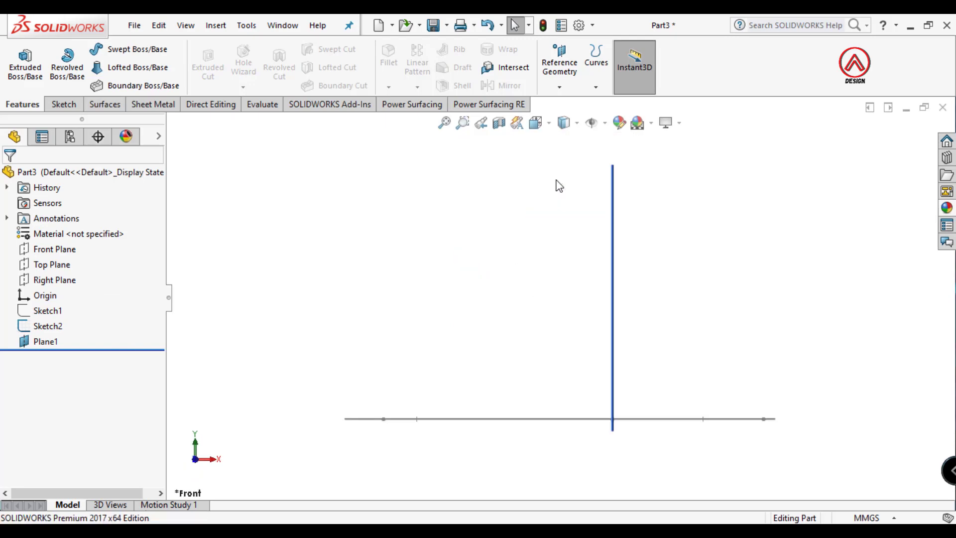
left_click(54, 250)
left_click(62, 229)
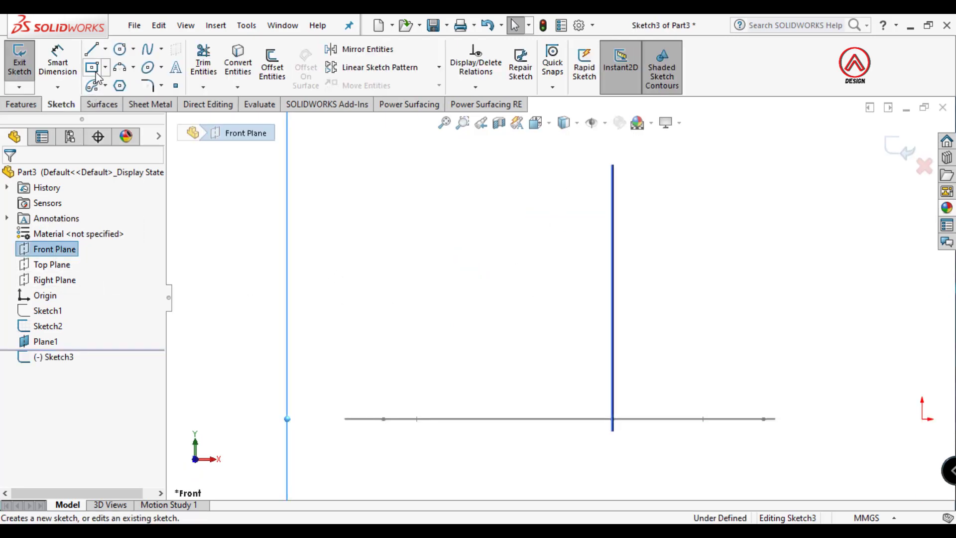
Draw a downward-bulging three-point arc between the bowl's two lengthwise ends, with a radius of about 57 mm.
left_click(120, 68)
left_click(345, 419)
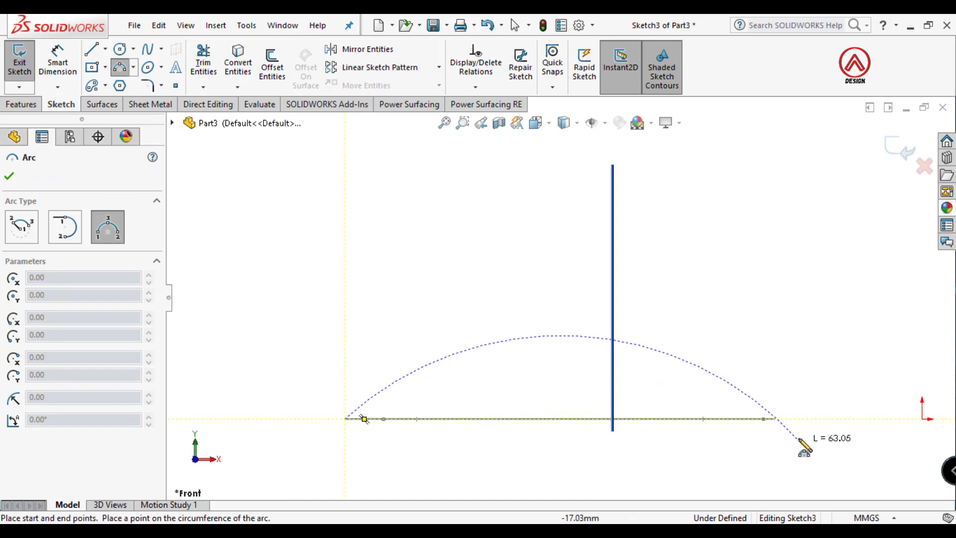
left_click(775, 419)
left_click(561, 480)
middle_click_drag(531, 438, 470, 459)
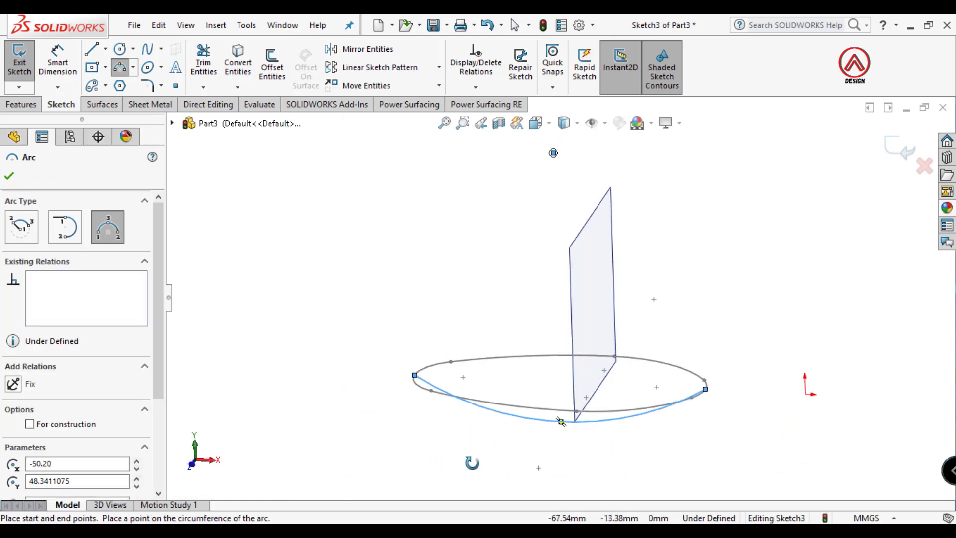
key("Escape")
Add pierce relations between both ends of the lengthwise arc and the bowl outline's end arcs.
left_click(416, 371)
left_click(424, 363, "ctrl")
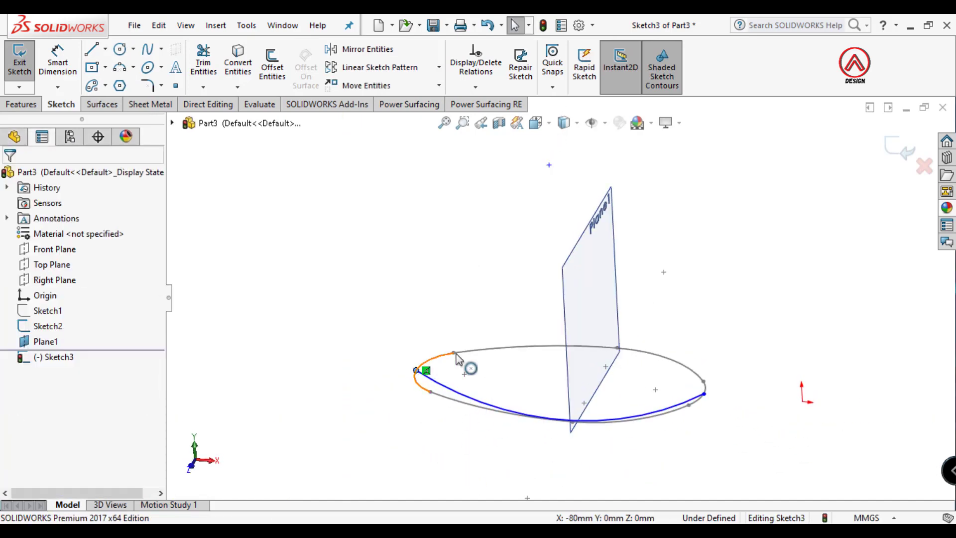
left_click(512, 298)
left_click(493, 242)
scroll(706, 429, "down", 2)
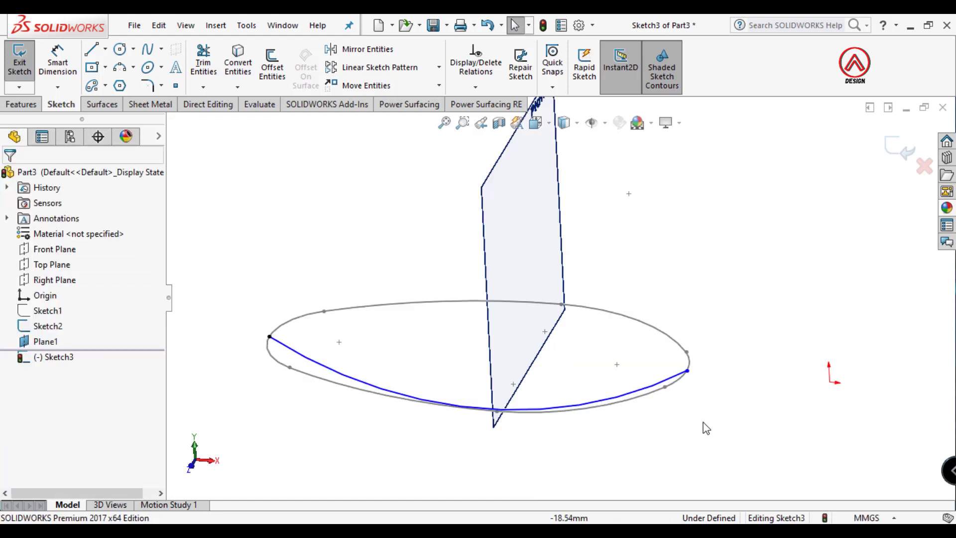
left_click(687, 371)
left_click(690, 361, "ctrl")
left_click(773, 299)
left_click(595, 397)
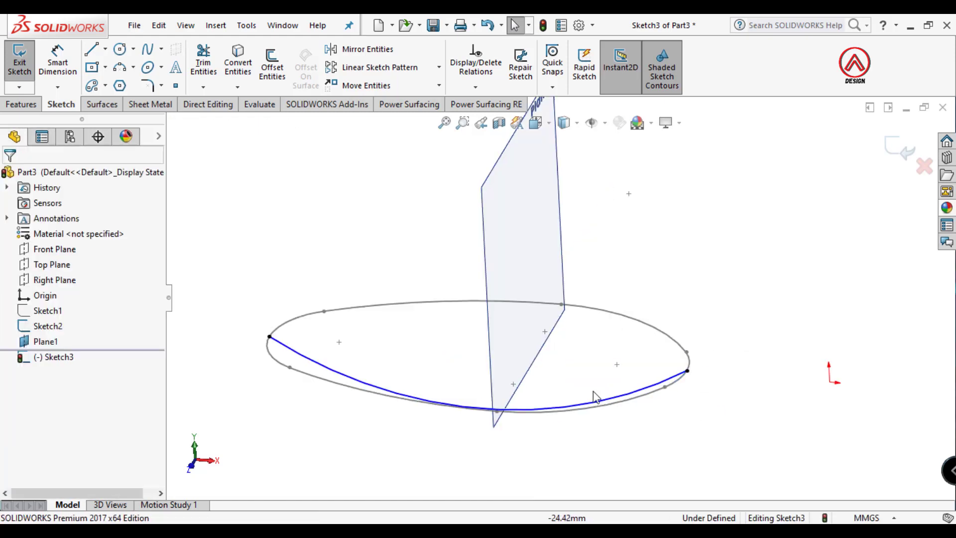
Dimension the lengthwise arc's radius as 60 mm and exit the sketch.
left_click(69, 71)
left_click(380, 391)
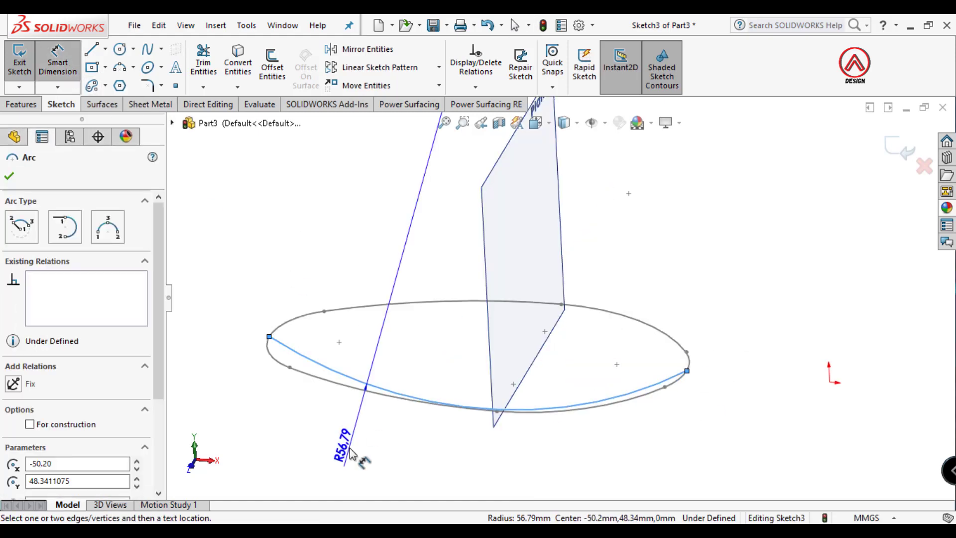
left_click(352, 453)
type("60")
key("Return")
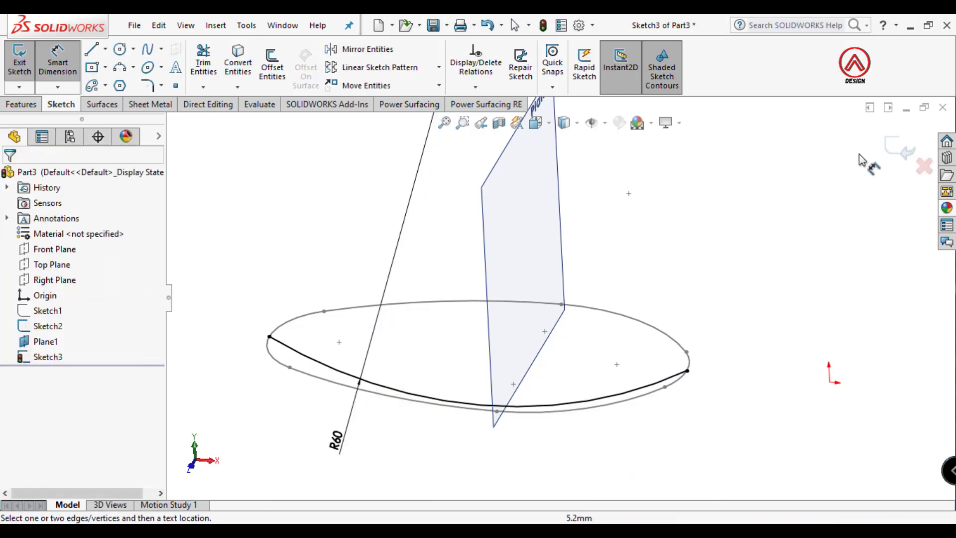
Start a new sketch on Plane1 across the bowl and view it normal to the plane.
middle_click_drag(461, 410, 560, 388)
left_click(587, 280)
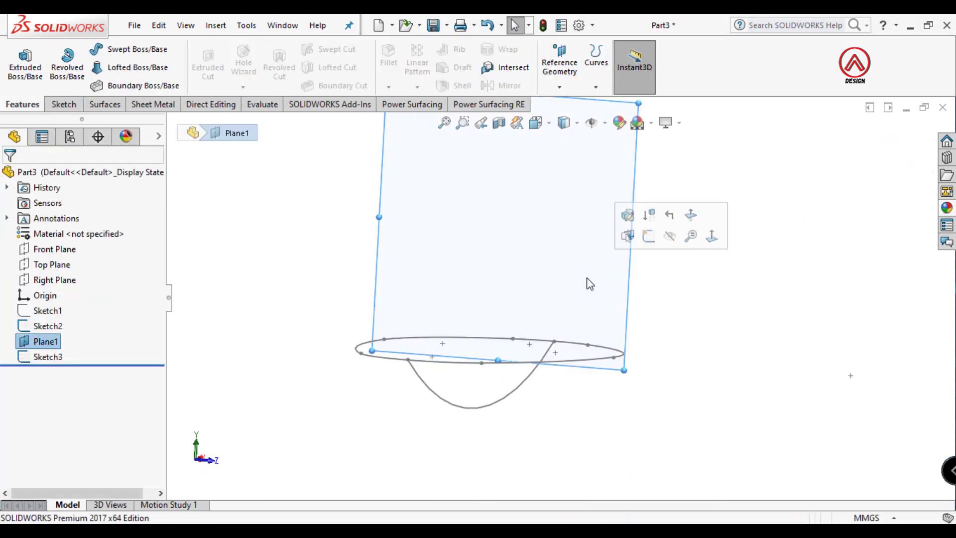
left_click(649, 236)
left_click(535, 122)
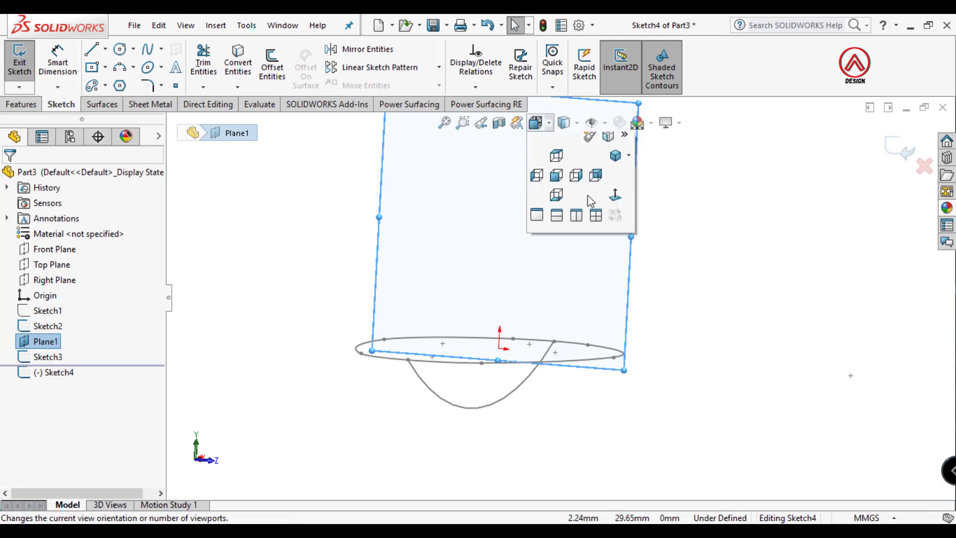
left_click(615, 205)
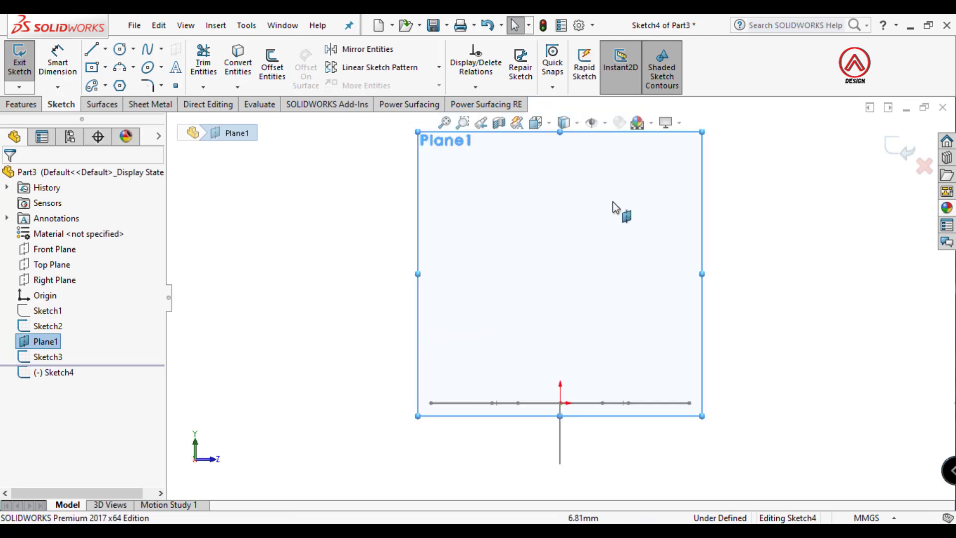
Draw a downward-bulging three-point arc about 34 mm wide between the two side edges of the bowl outline.
left_click(120, 68)
left_click(431, 402)
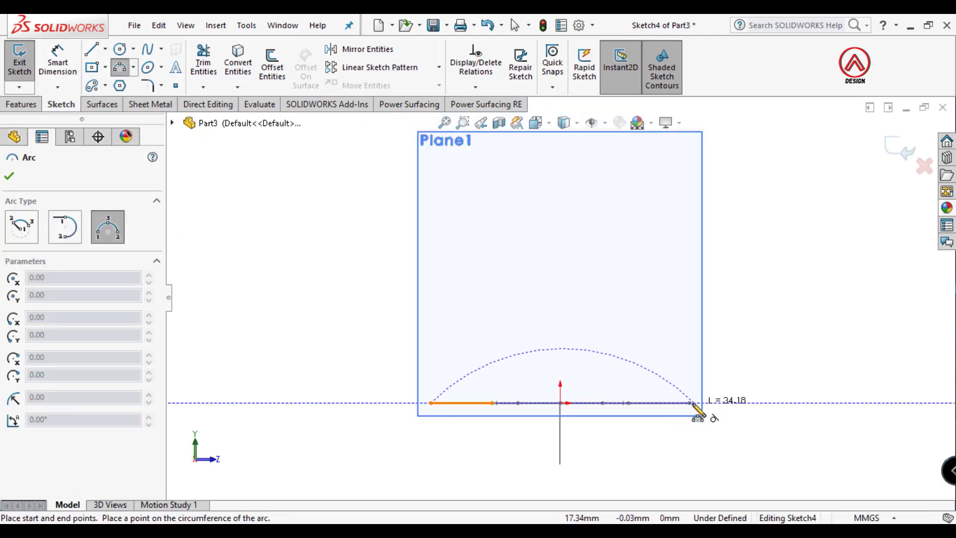
left_click(689, 402)
left_click(623, 450)
key("Escape")
Add pierce relations between both ends of the crosswise arc and the bowl outline in Sketch2.
middle_click_drag(566, 448, 474, 384)
left_click(457, 369)
left_click(466, 367, "ctrl")
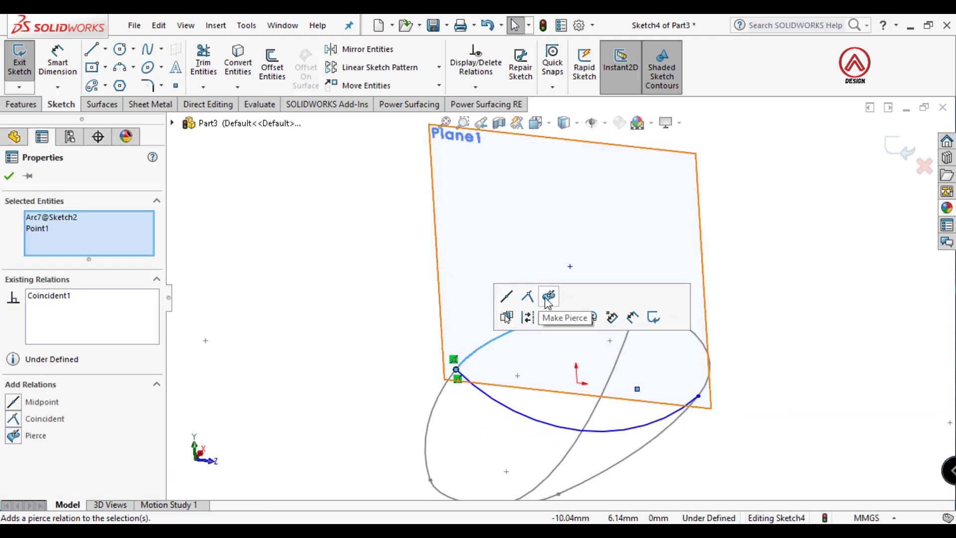
left_click(543, 299)
left_click(749, 428)
left_click(699, 396)
left_click(709, 359, "ctrl")
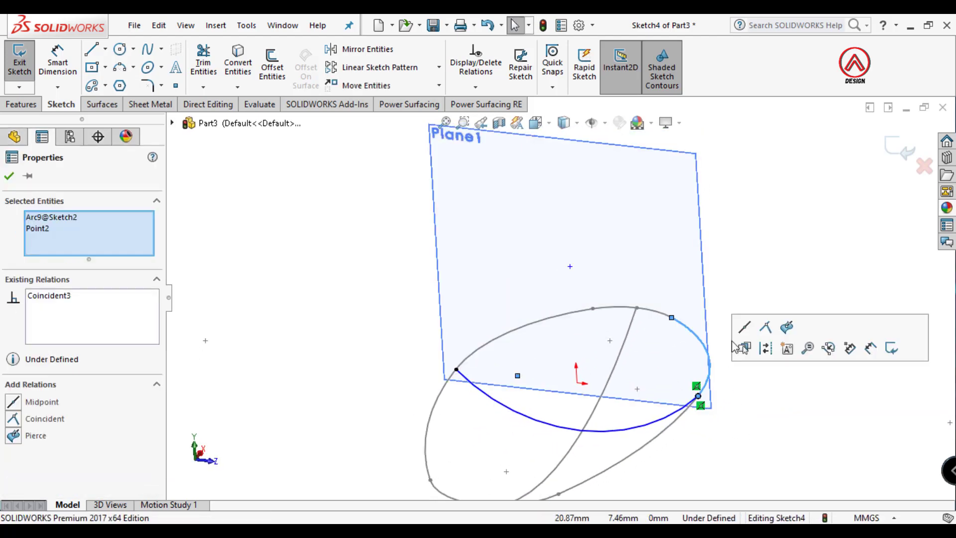
left_click(787, 327)
left_click(763, 424)
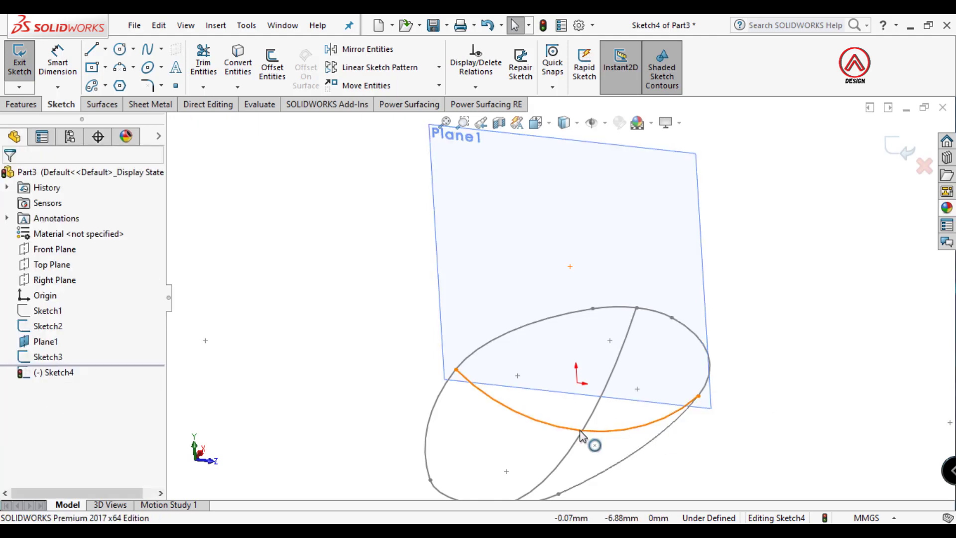
Make the crosswise arc's midpoint coincident with the lengthwise arc of Sketch3 and exit the sketch.
left_click(581, 432)
left_click(581, 441, "ctrl")
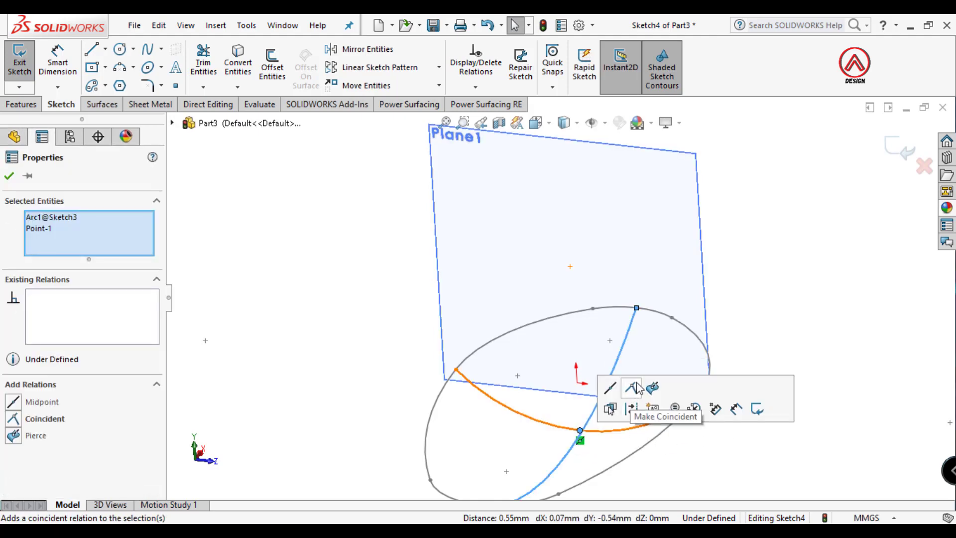
left_click(635, 404)
left_click(887, 169)
left_click(896, 149)
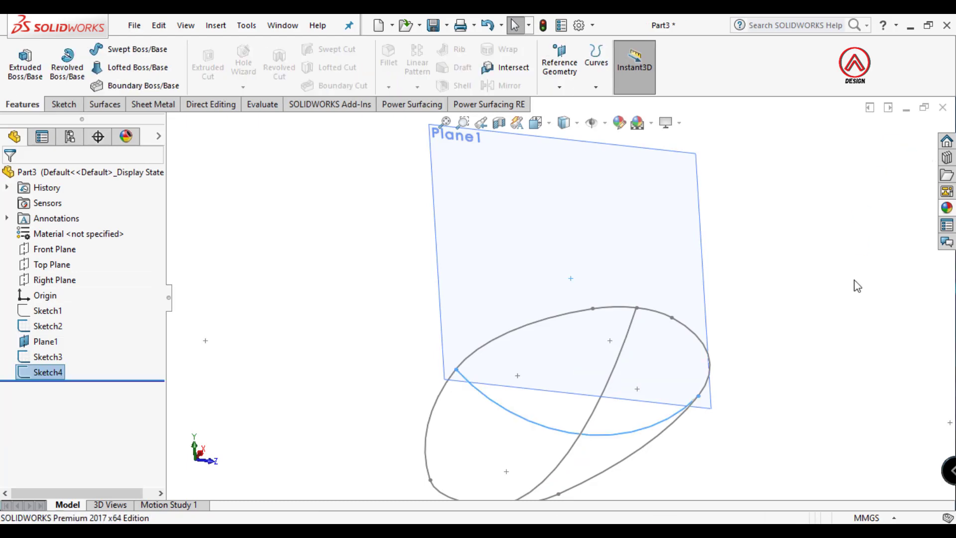
Hide Plane1.
left_click(644, 270)
left_click(724, 226)
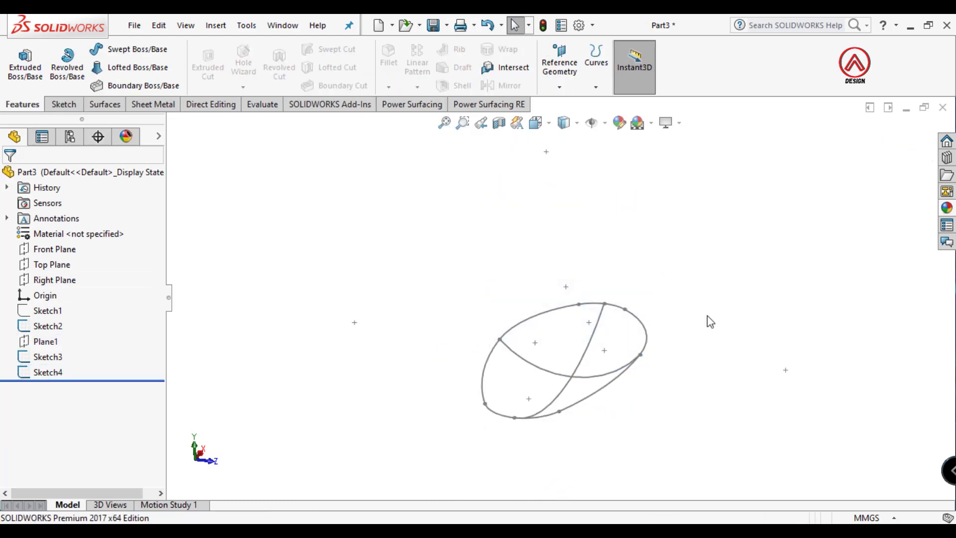
mouse_move(718, 375)
middle_mouse_down()
mouse_move(659, 305)
mouse_move(633, 340)
mouse_move(551, 349)
middle_mouse_up()
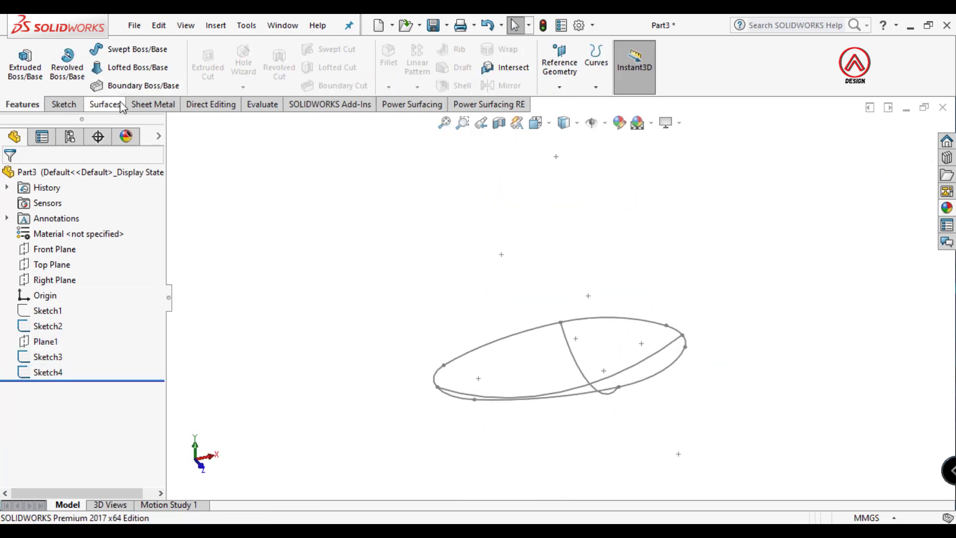
Create a Filled Surface with Sketch2 as the contact patch boundary and Sketch3 and Sketch4 as constraint curves.
left_click(104, 104)
left_click(207, 67)
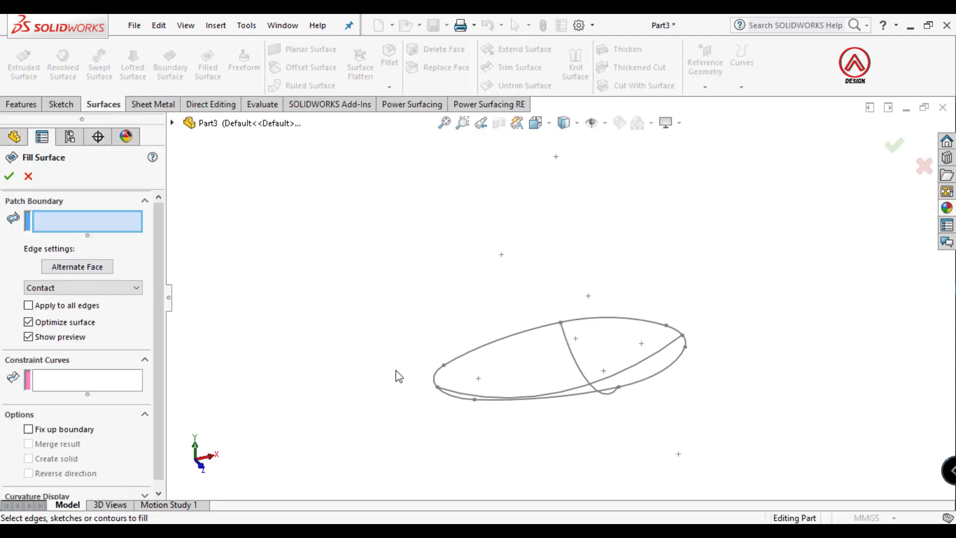
left_click(529, 399)
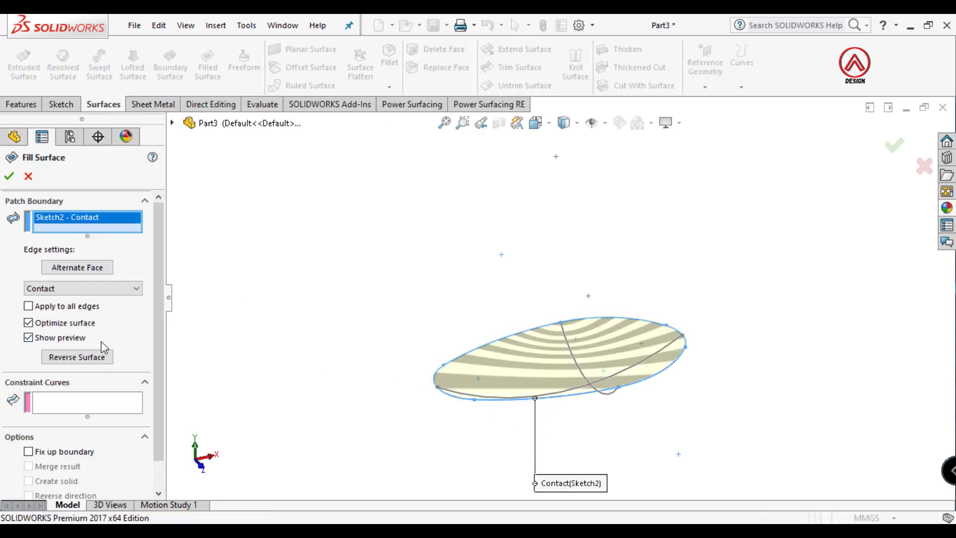
left_click(69, 406)
middle_click_drag(650, 353, 594, 404)
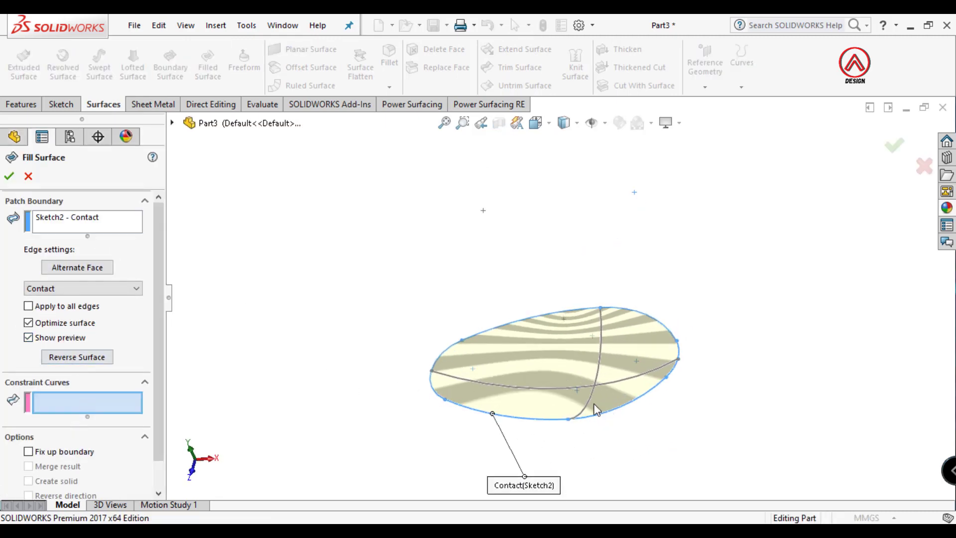
left_click(610, 387)
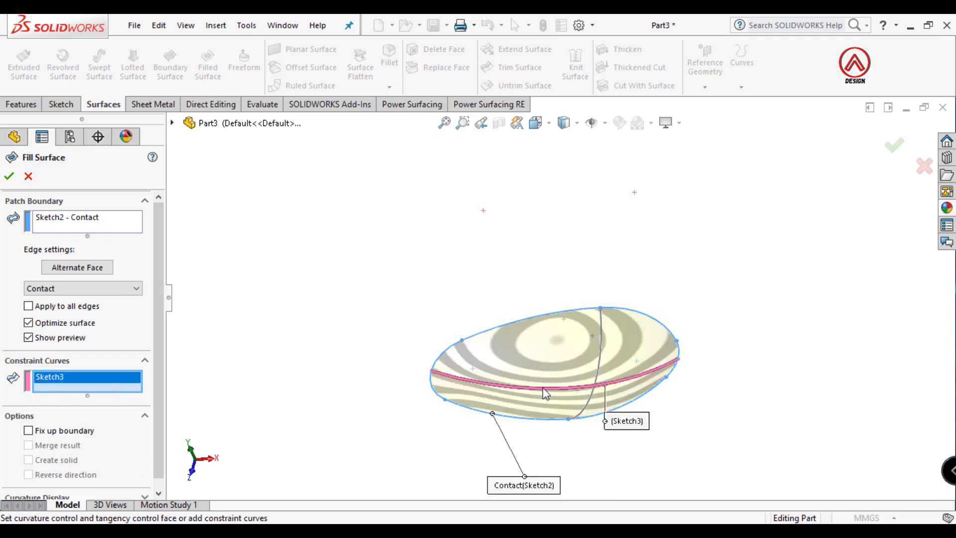
left_click(585, 414)
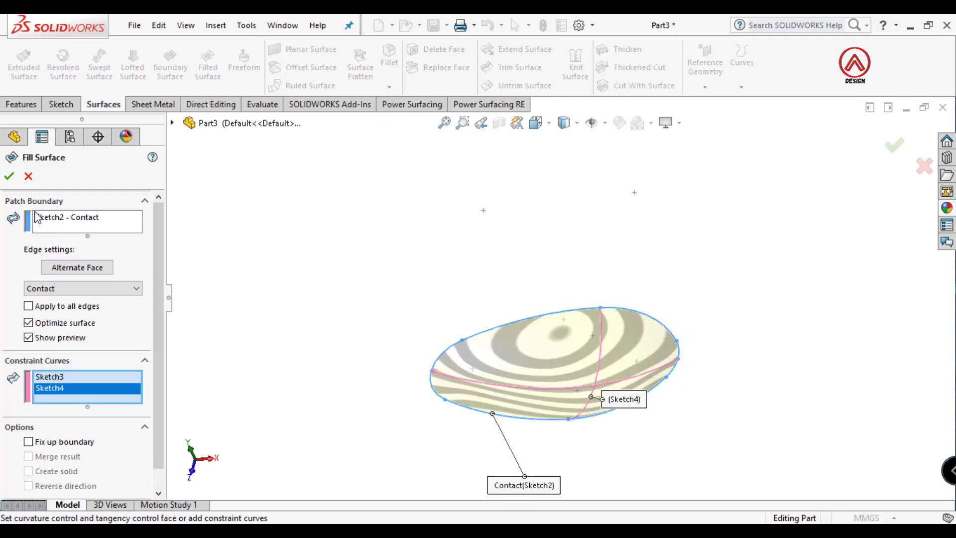
left_click(9, 177)
Show Sketch1 again with the bowl surface in front view.
middle_click_drag(657, 343, 616, 209)
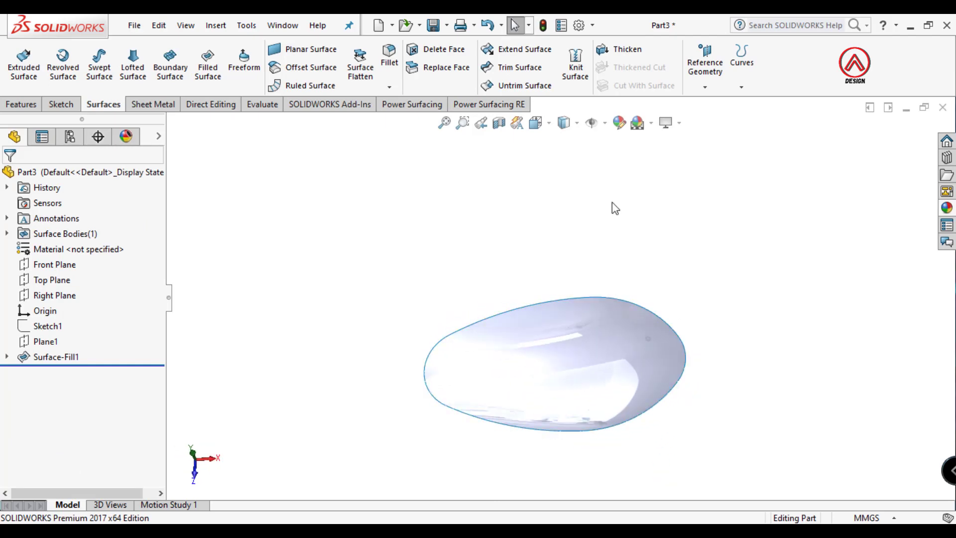
left_click(545, 123)
left_click(559, 154)
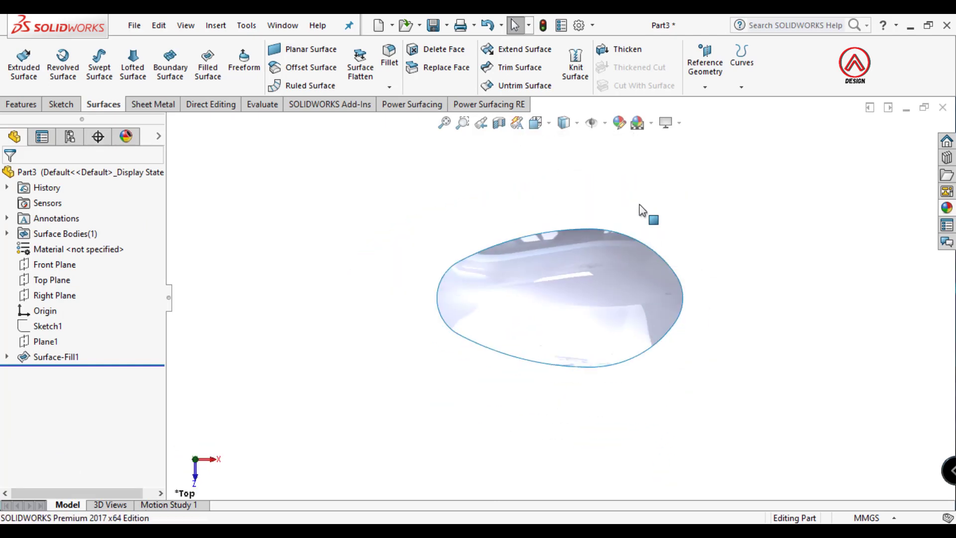
left_click(538, 123)
left_click(538, 155)
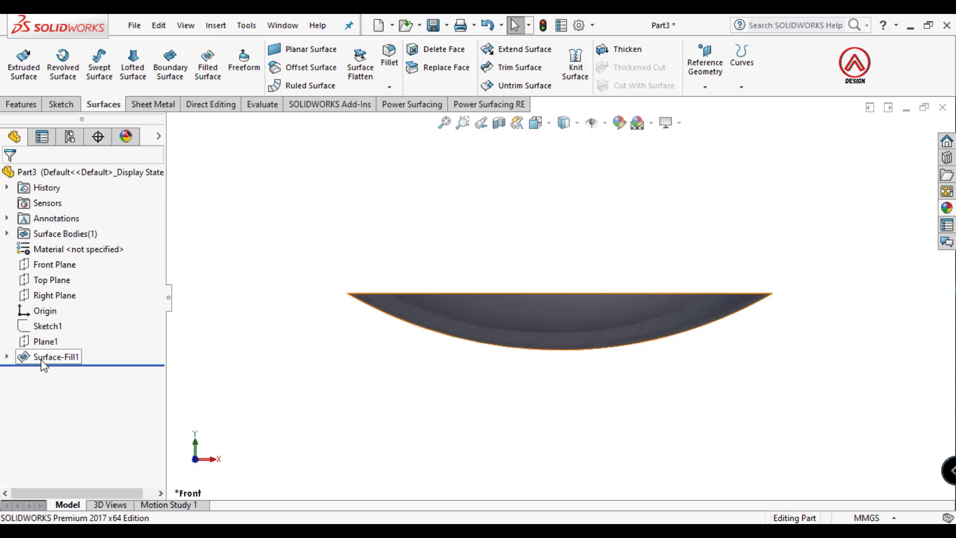
left_click(42, 328)
left_click(55, 306)
key("z")
key("z")
key("z")
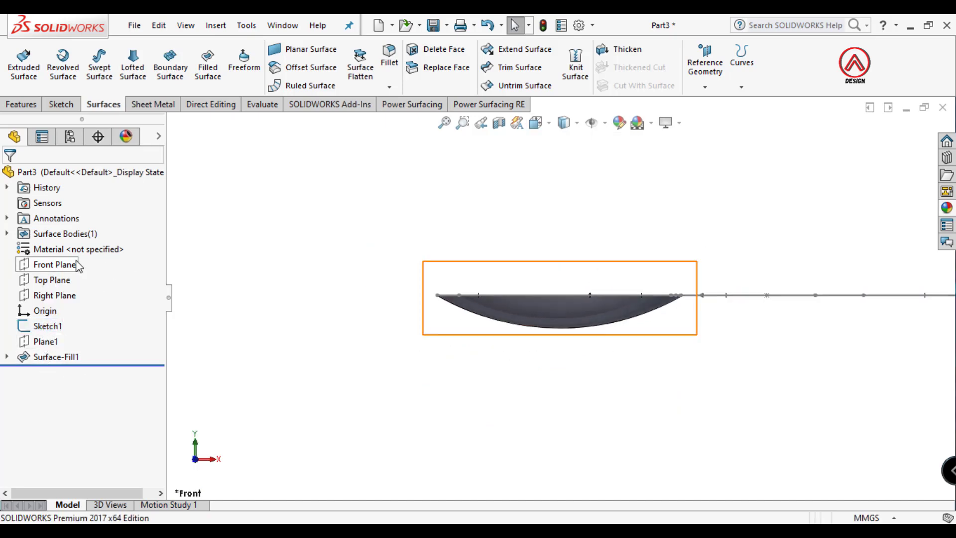
Start a new sketch on the Front Plane and draw a slanted line above the handle, rising away from the bowl.
left_click(49, 264)
left_click(63, 249)
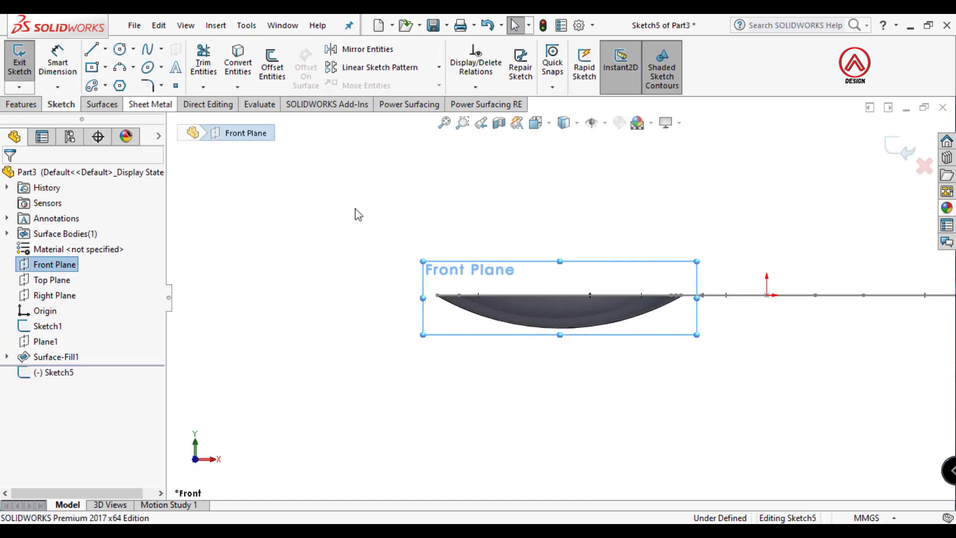
scroll(560, 298, "up", 6)
scroll(712, 265, "down", 3)
left_click(91, 50)
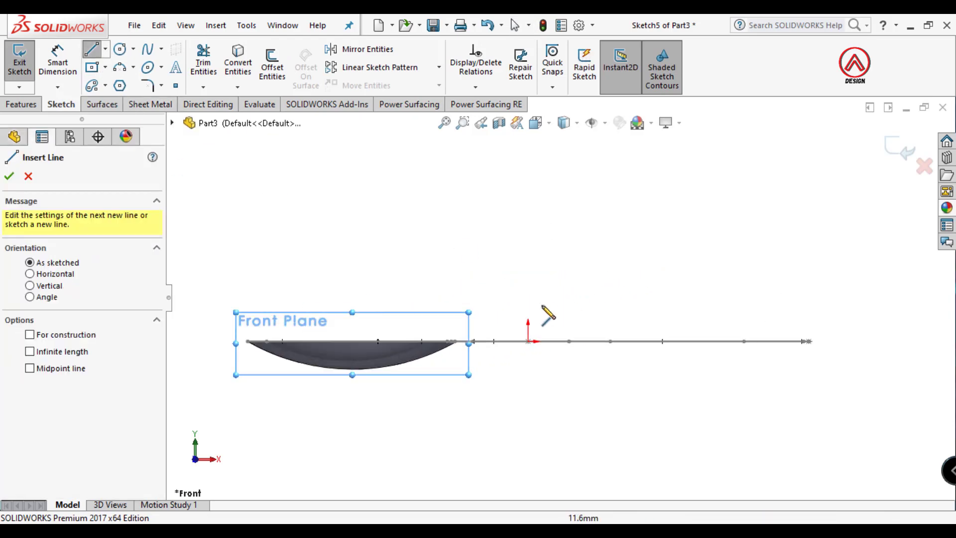
left_click(504, 319)
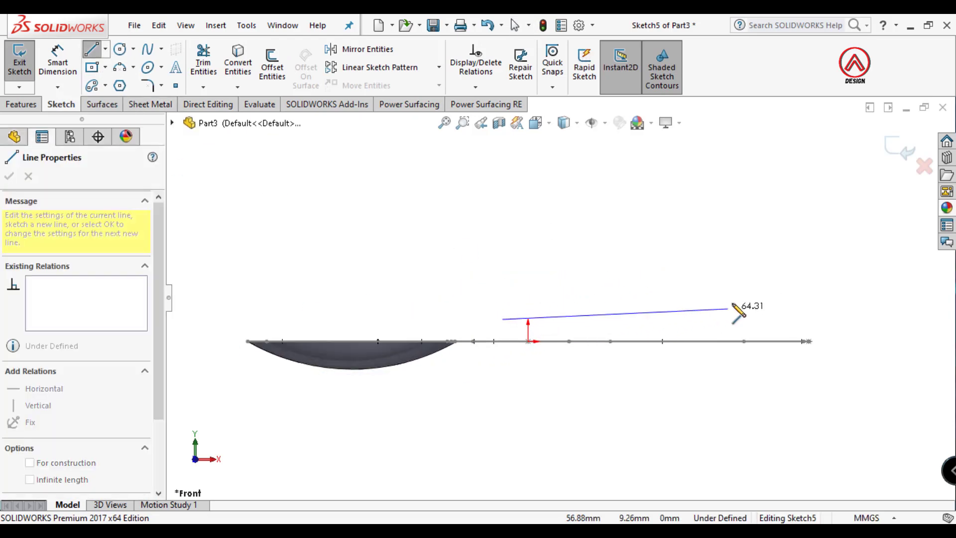
left_click(802, 288)
key("Escape")
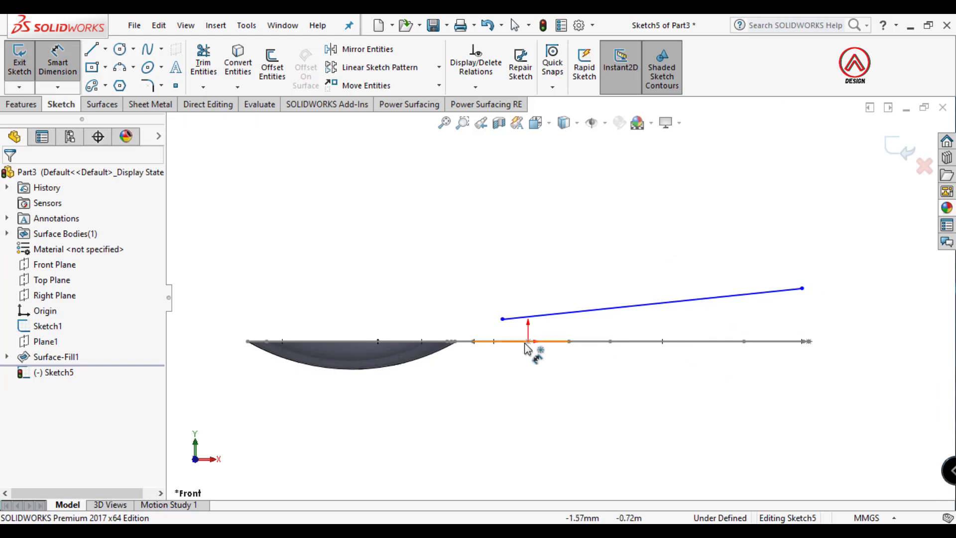
Dimension the slanted line's far endpoint 13 mm above the origin and reposition the dimension beside the handle end.
left_click(528, 341)
key("d")
left_click(802, 289)
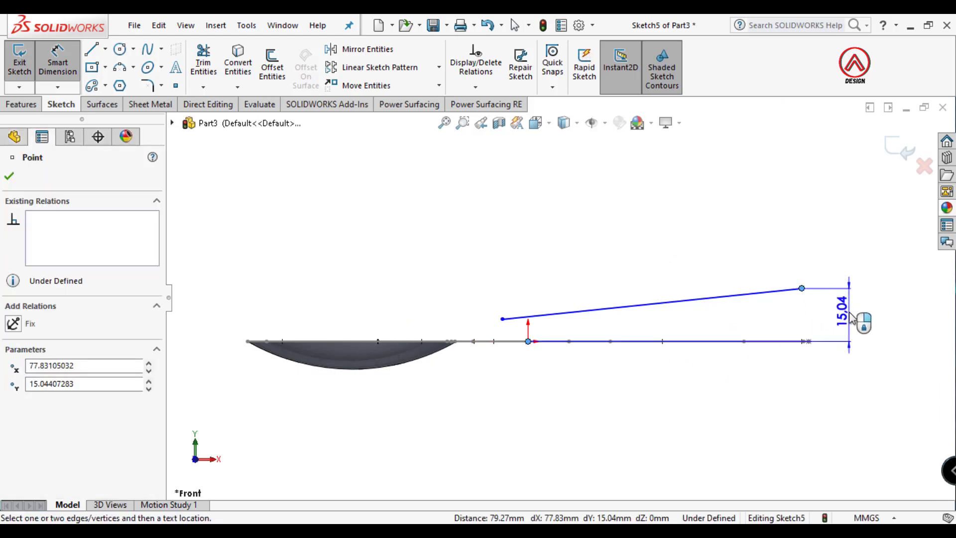
left_click(853, 319)
type("13")
key("Return")
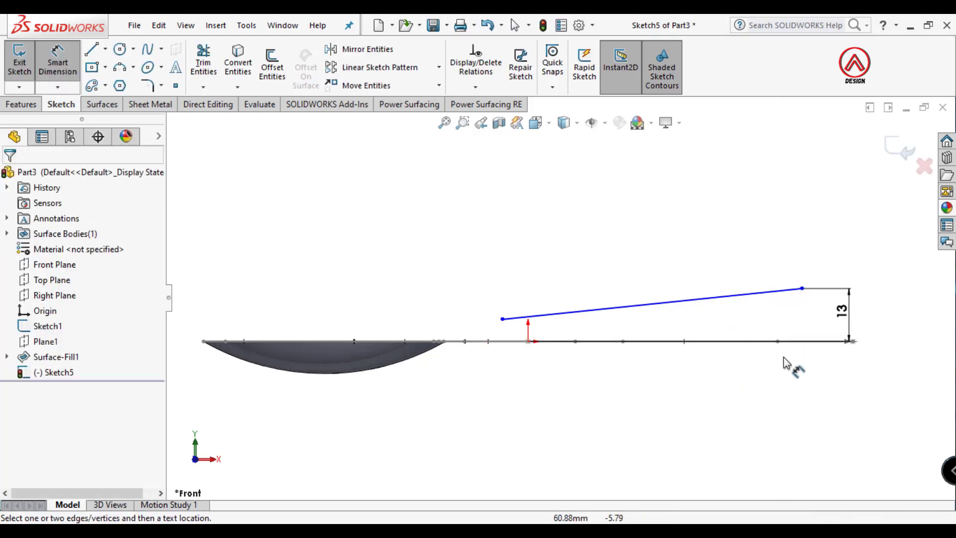
scroll(824, 330, "up", 2)
scroll(826, 330, "down", 2)
key("Escape")
left_click_drag(766, 306, 790, 307)
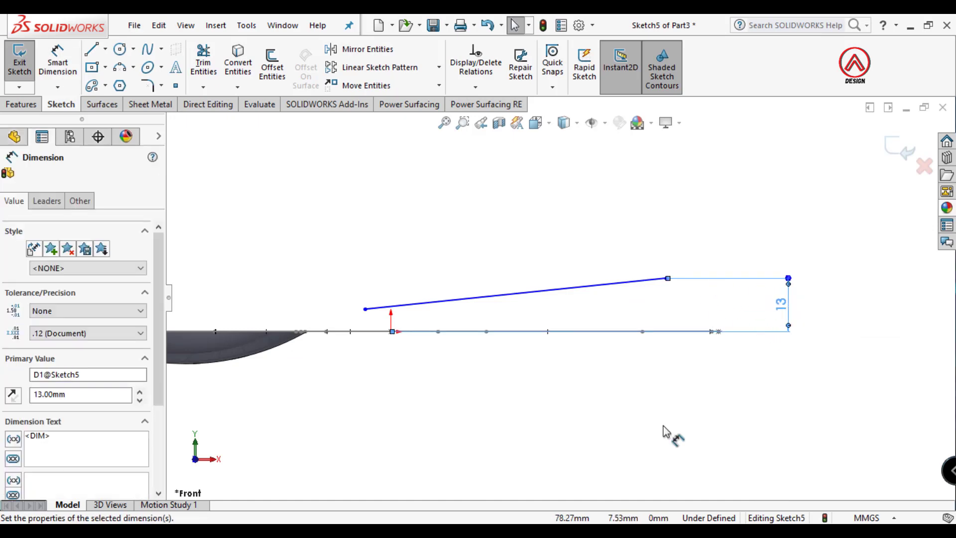
left_click(666, 433)
key("z")
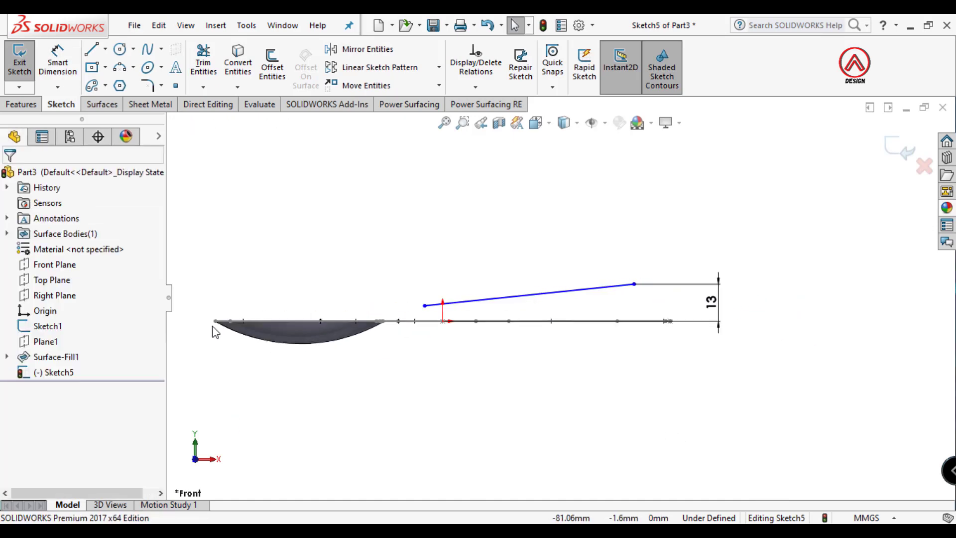
Set the horizontal distance from the bowl's tip to the slanted line's far endpoint to 160 mm.
left_click(634, 285)
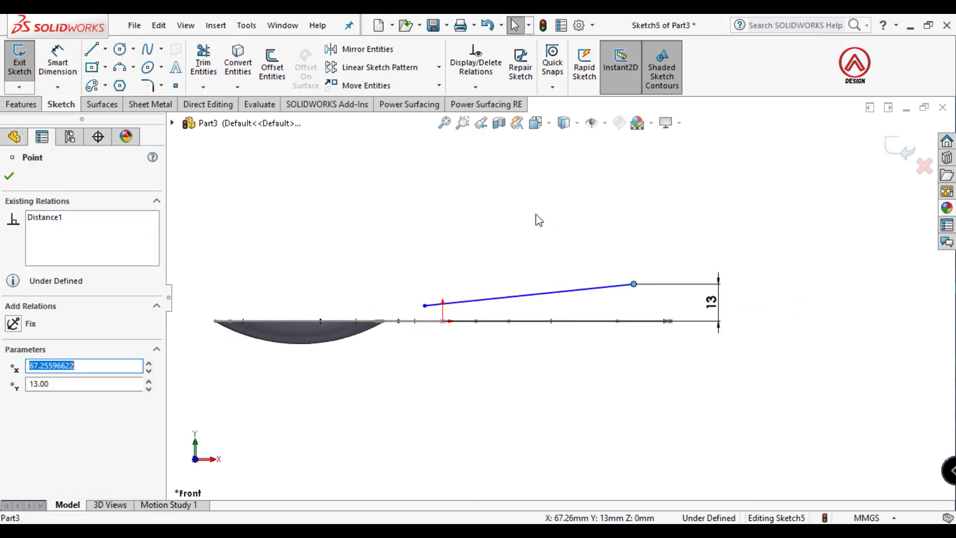
left_click(78, 68)
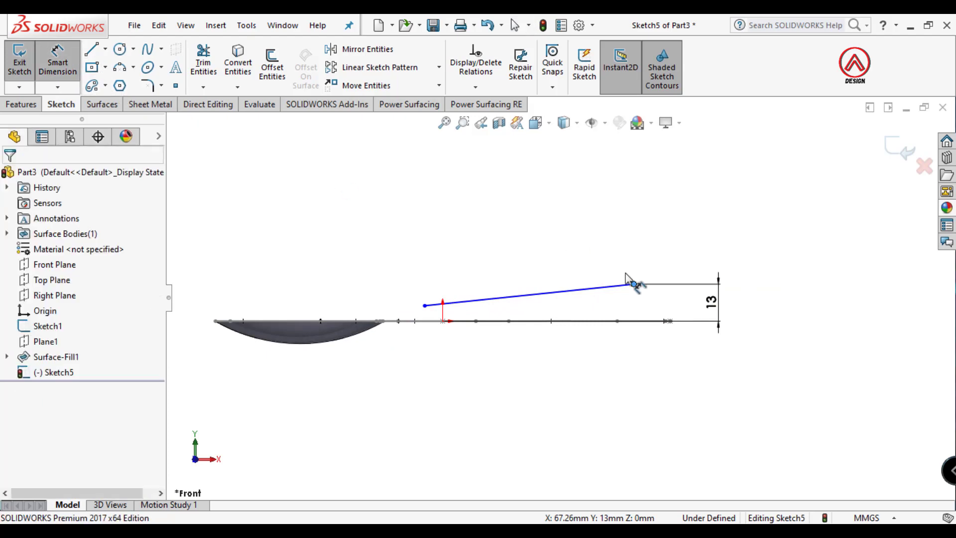
left_click(216, 321)
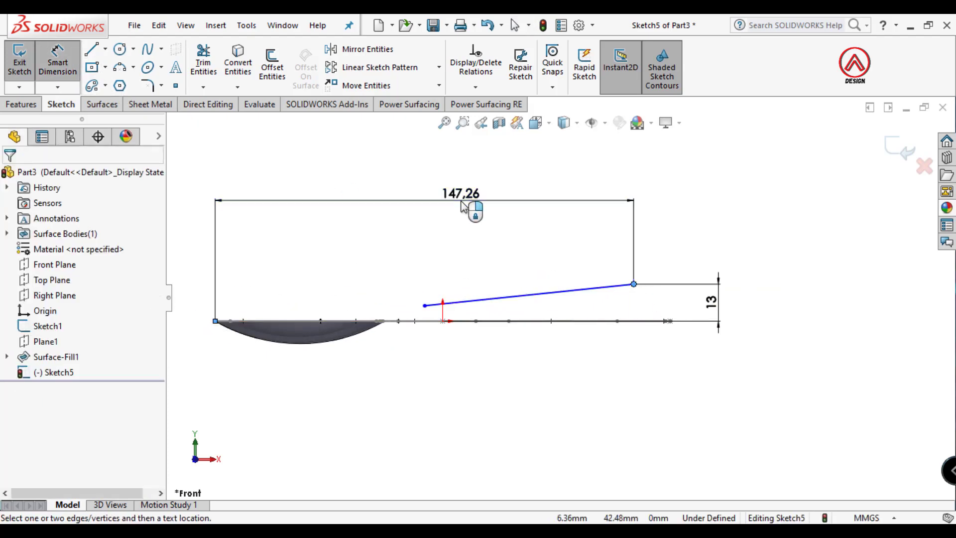
left_click(474, 204)
type("160")
key("Return")
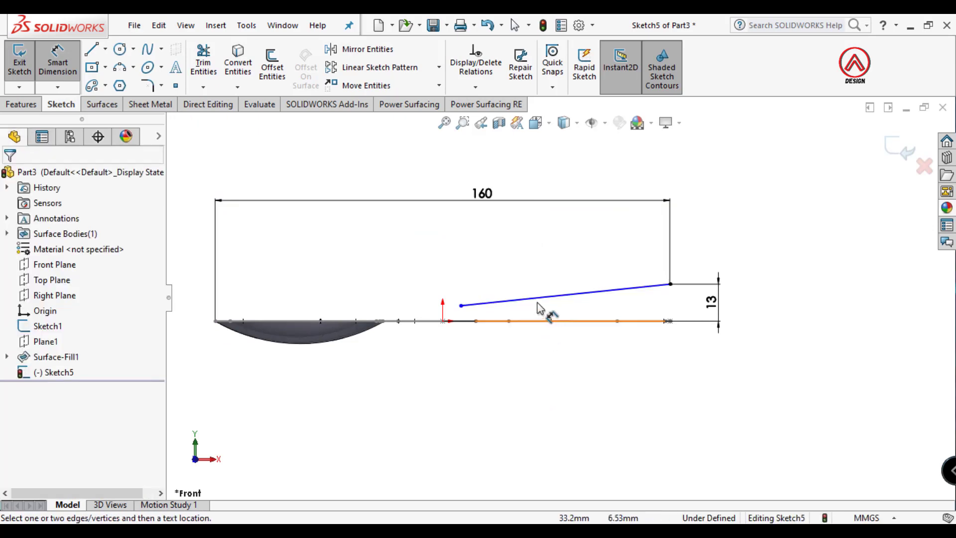
Set the angle between the slanted line and the horizontal handle outline to 4°.
left_click(544, 321)
left_click(573, 294)
left_click(592, 323)
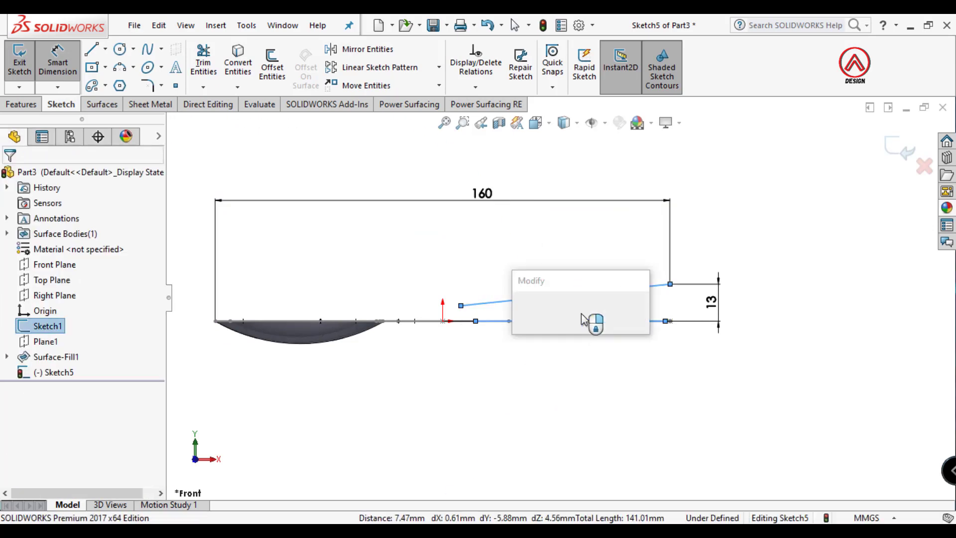
type("4")
key("Return")
left_click(487, 391)
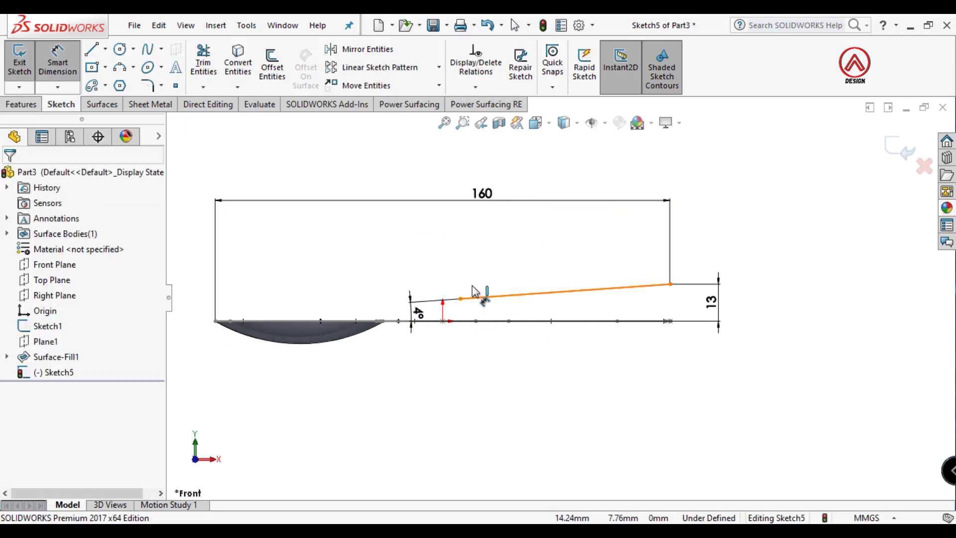
Set the slanted handle line's length to 90 mm.
left_click(475, 294)
left_click(344, 234)
type("90")
key("Return")
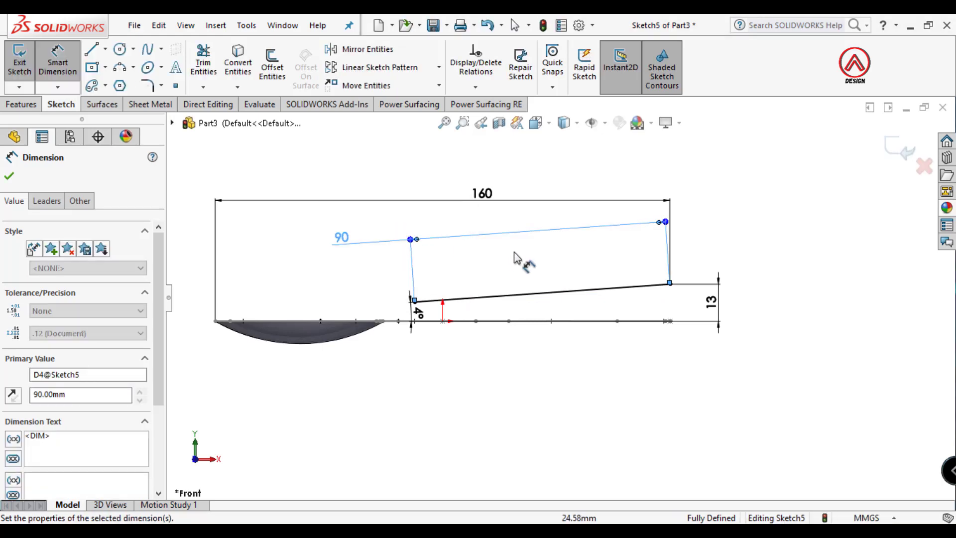
left_click(515, 256)
key("f")
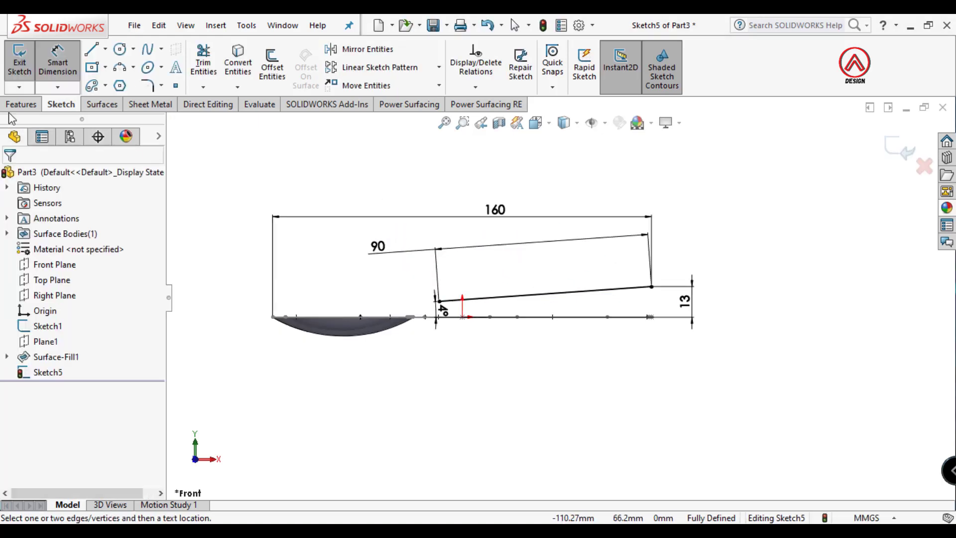
Extrude the slanted line as a surface with the Mid Plane end condition and a 14 mm depth.
left_click(115, 106)
left_click(24, 67)
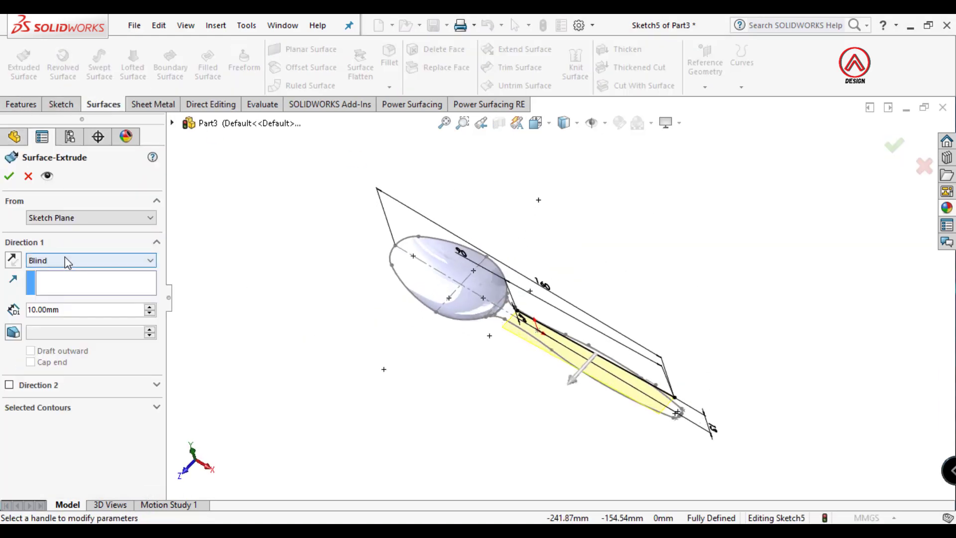
left_click(68, 260)
left_click(63, 319)
type("14")
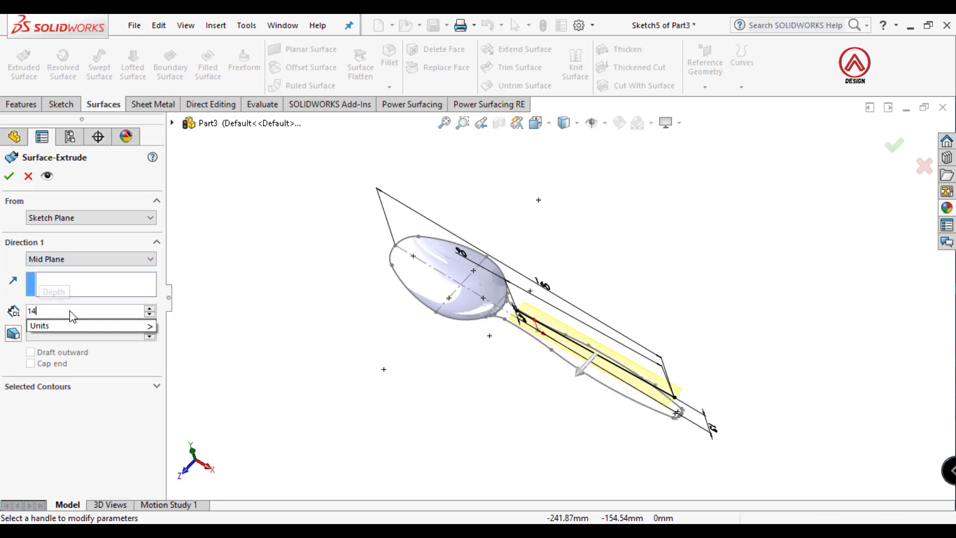
key("Return")
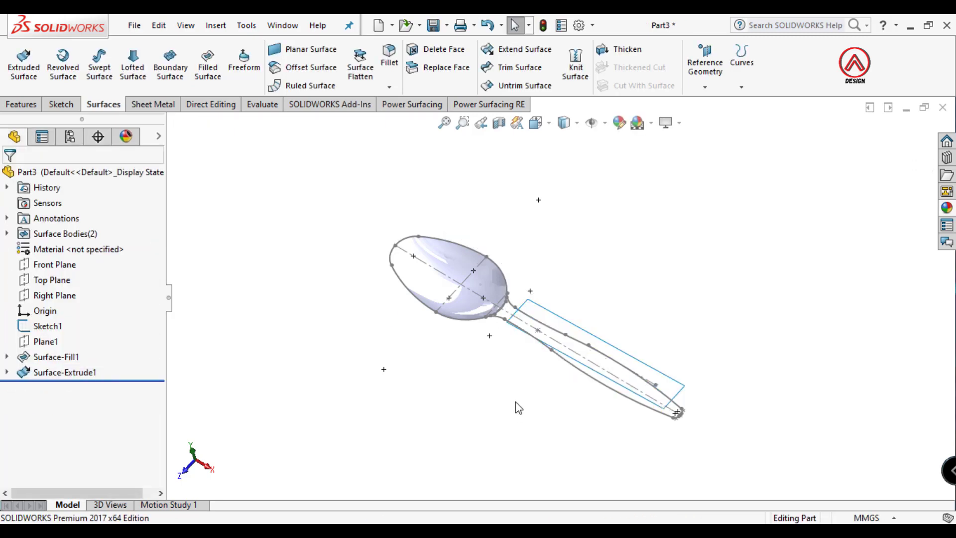
Start a sketch on the Top Plane and convert Sketch1's construction line across the handle end of the bowl.
left_click(563, 124)
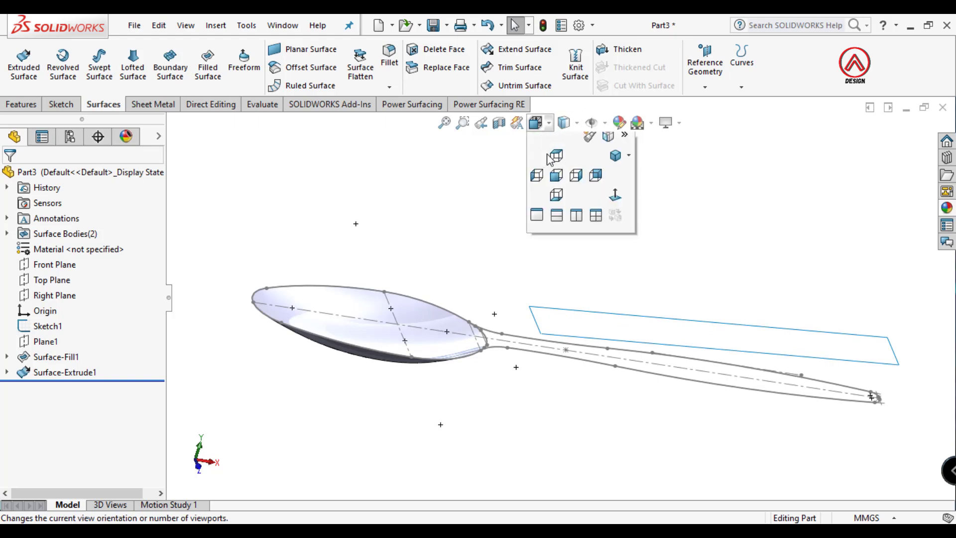
left_click(548, 178)
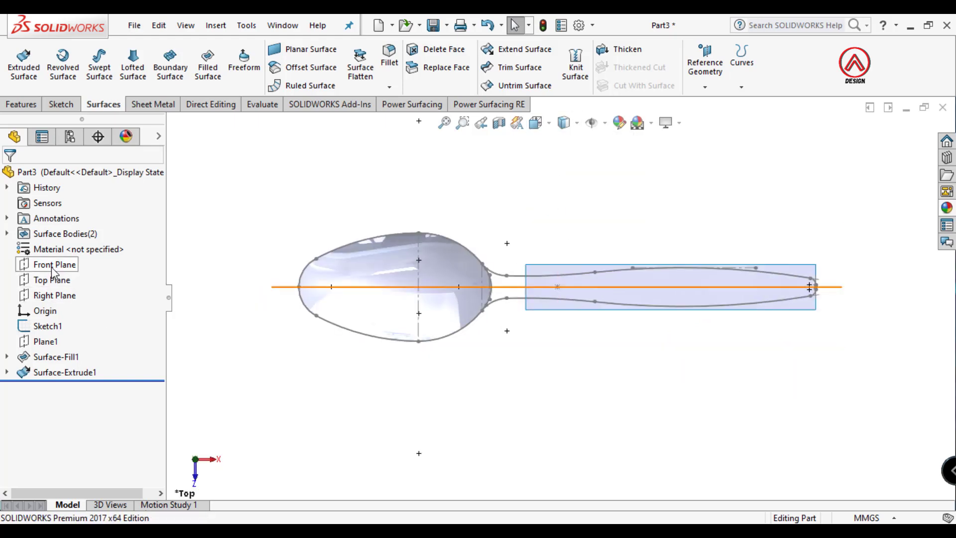
left_click(48, 281)
left_click(78, 254)
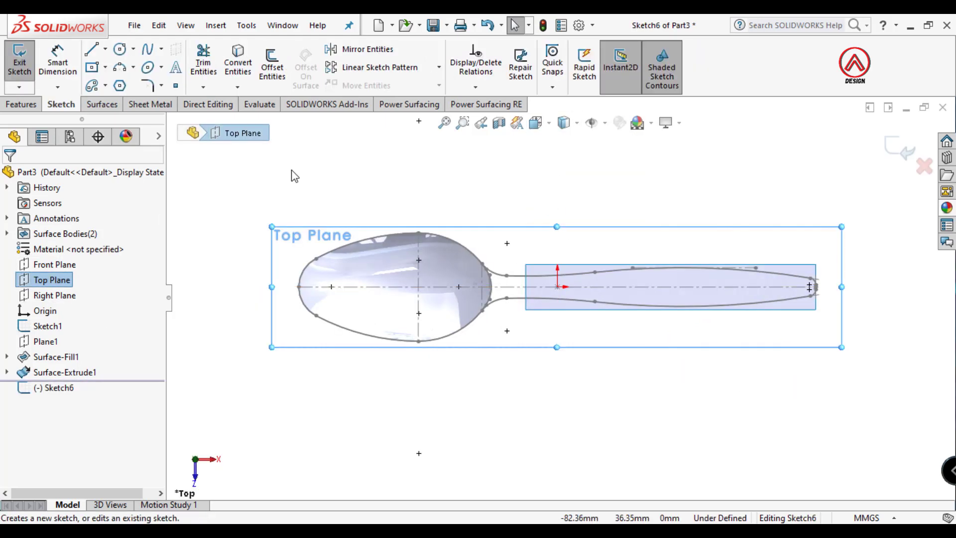
left_click(238, 64)
scroll(483, 300, "down", 5)
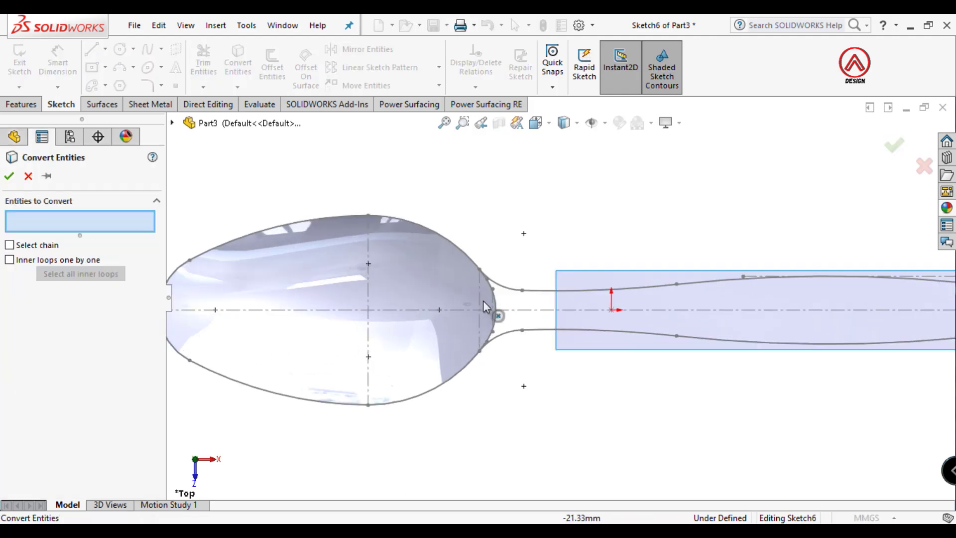
left_click(487, 294)
left_click(9, 176)
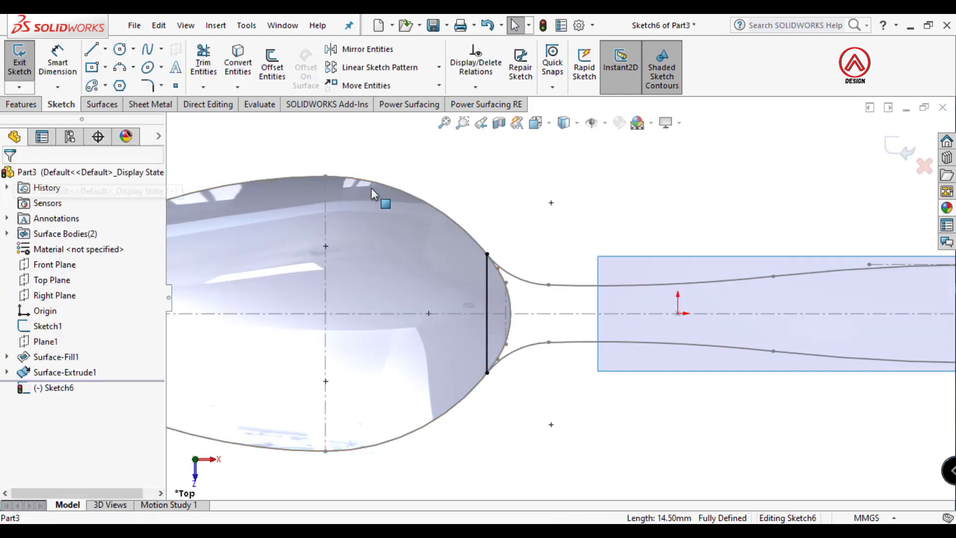
Trim the bowl surface with the converted line, removing the small rounded piece on the handle side.
left_click(111, 105)
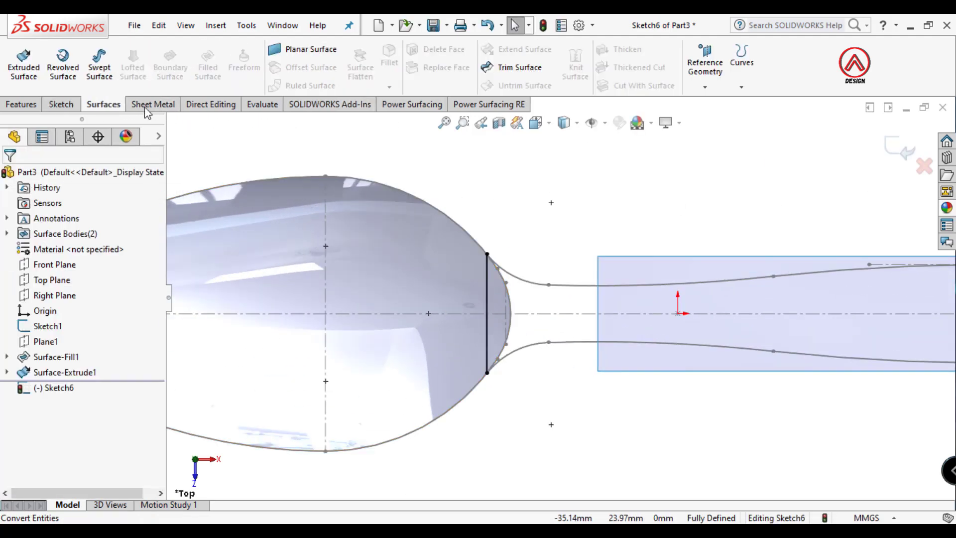
left_click(518, 67)
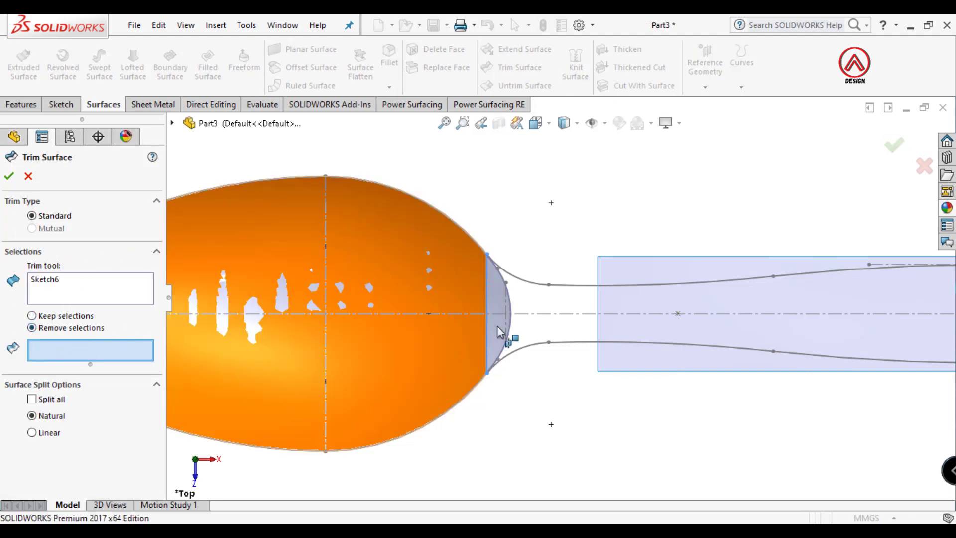
left_click(500, 324)
left_click(9, 176)
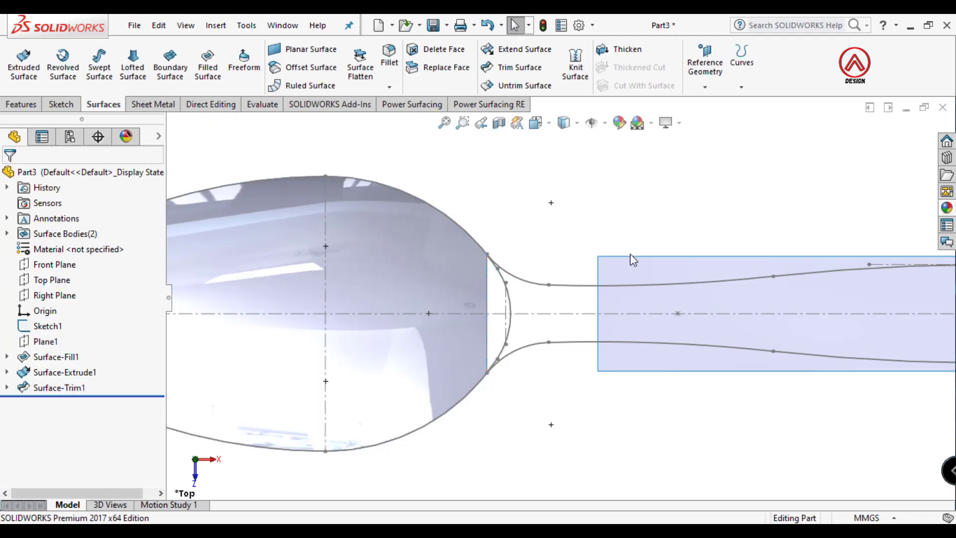
Hide Sketch1 so only the bowl and handle surfaces are displayed.
scroll(631, 255, "up", 3)
middle_click_drag(608, 299, 611, 224)
left_click(44, 326)
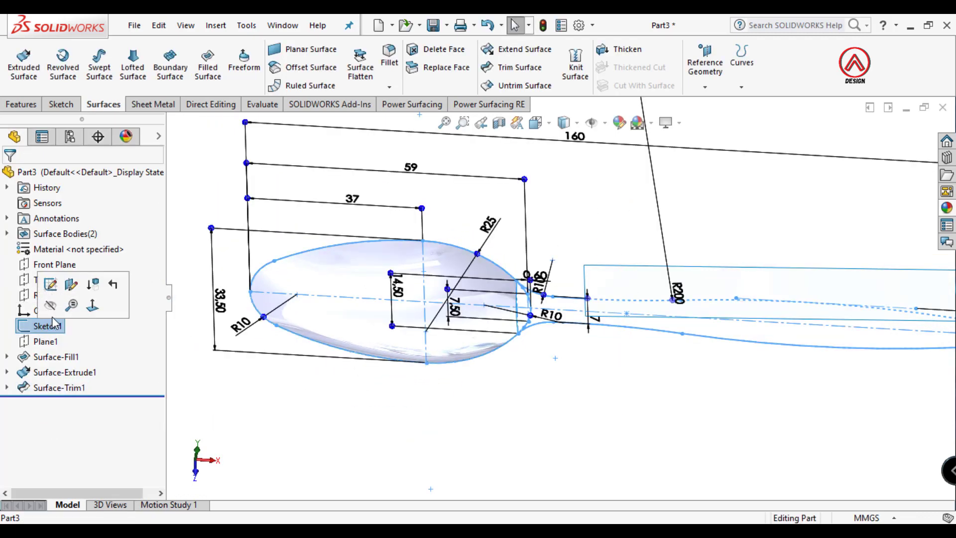
left_click(610, 432)
middle_click_drag(584, 306, 632, 294)
Loft a surface between the handle's near edge and the bowl's trimmed edge, with Tangency To Face at the start and Curvature To Face at the end.
left_click(143, 80)
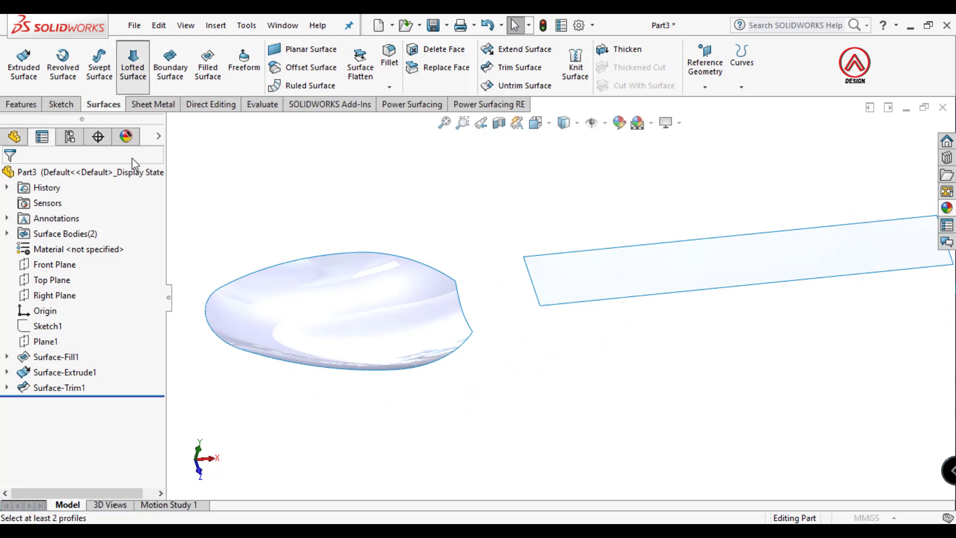
left_click(536, 293)
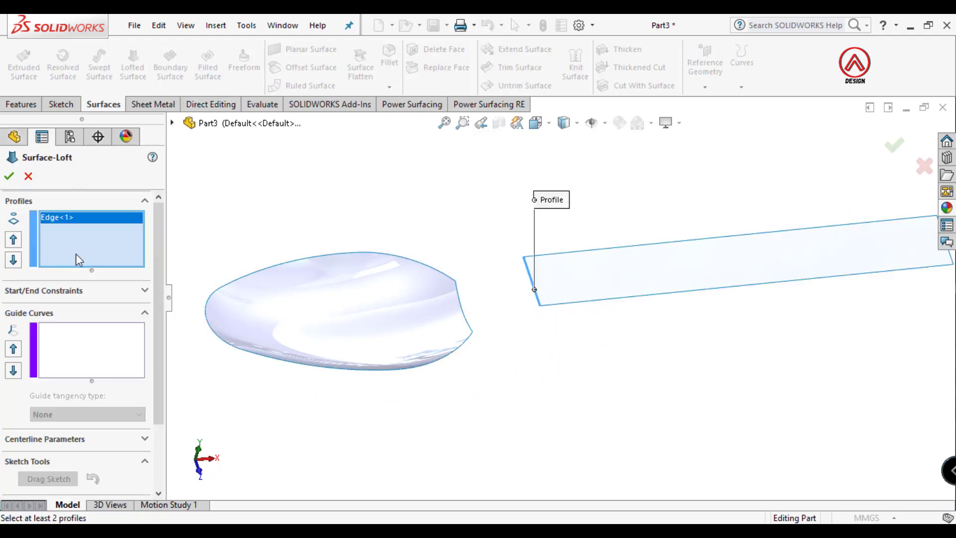
left_click(467, 324)
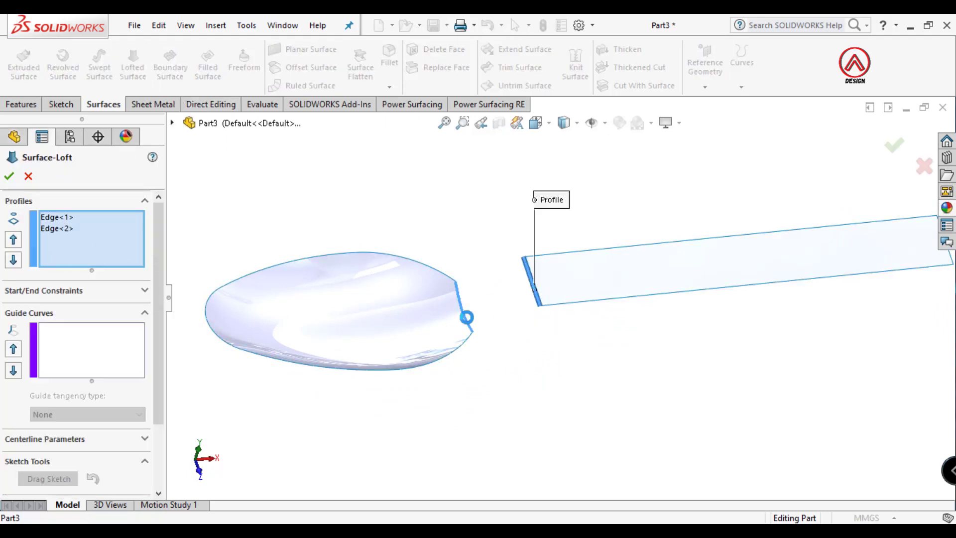
left_click(60, 291)
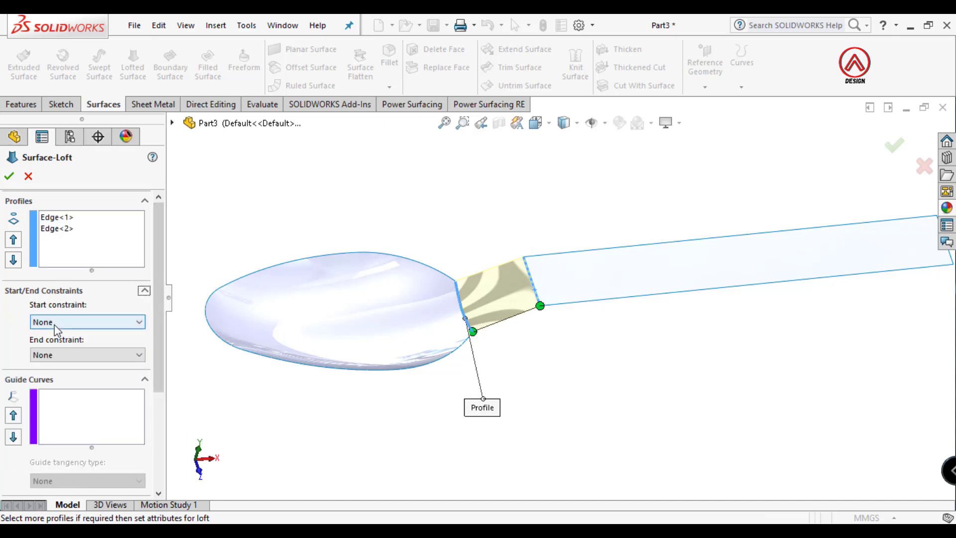
left_click(63, 323)
left_click(68, 353)
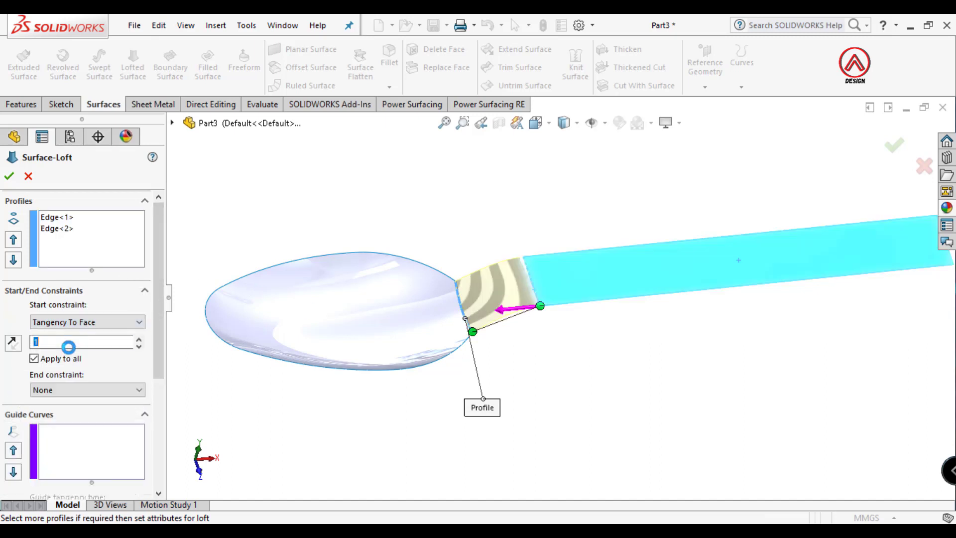
left_click(61, 390)
left_click(63, 427)
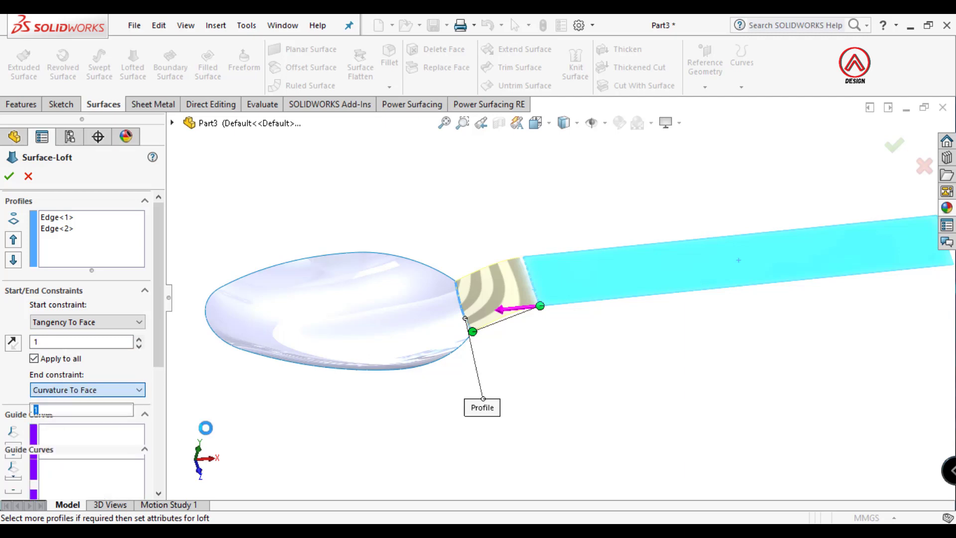
middle_click_drag(493, 279, 491, 203)
left_click(9, 177)
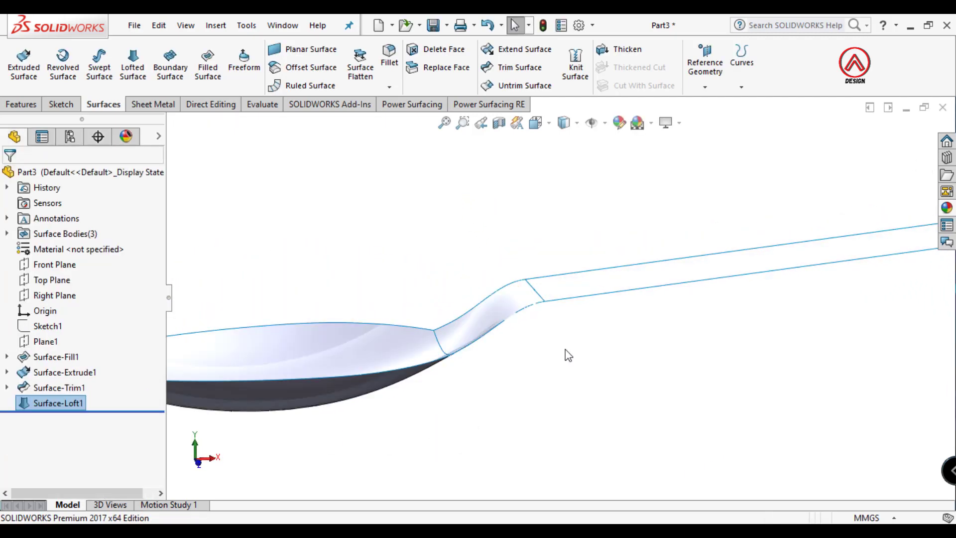
Show Sketch1 again over the spoon surfaces in top view.
middle_click_drag(559, 305, 587, 426)
left_click(536, 122)
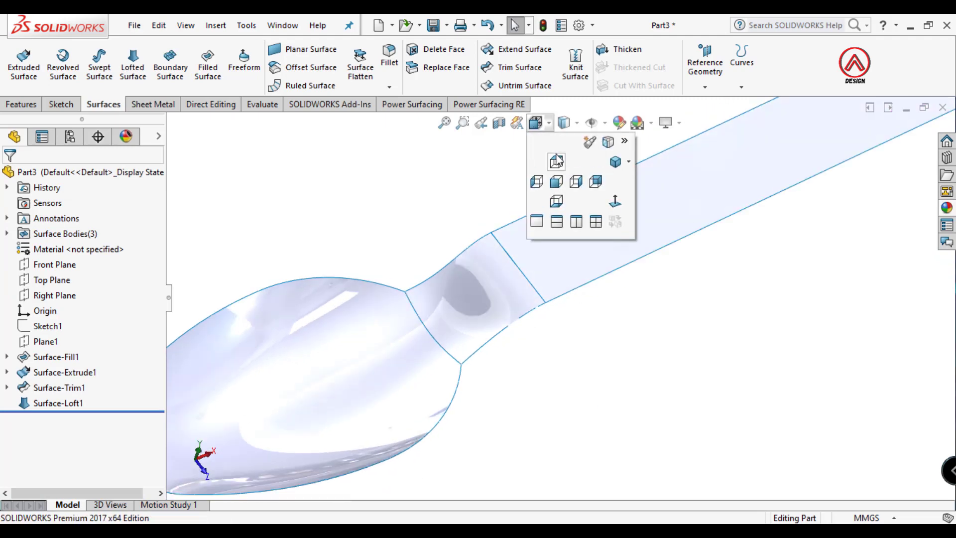
left_click(563, 164)
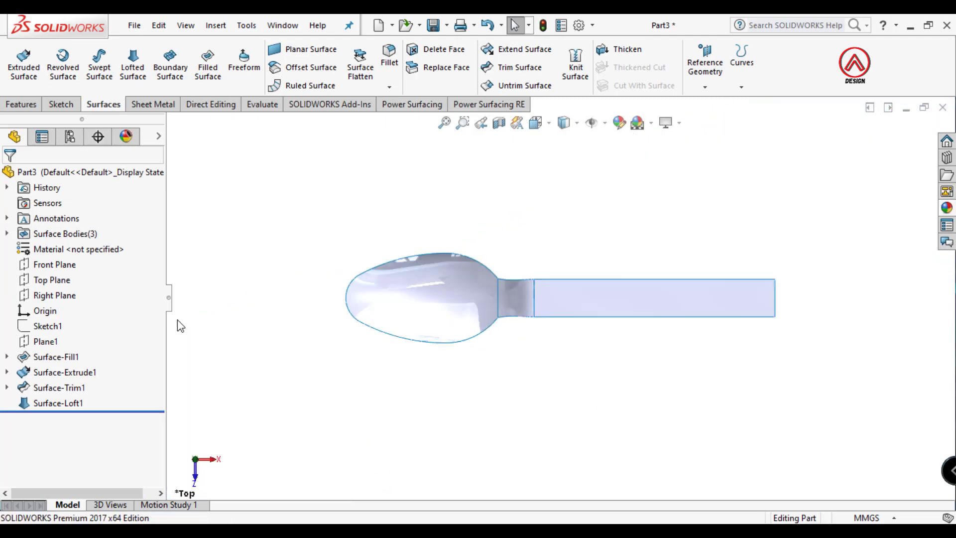
left_click(7, 356)
left_click(44, 326)
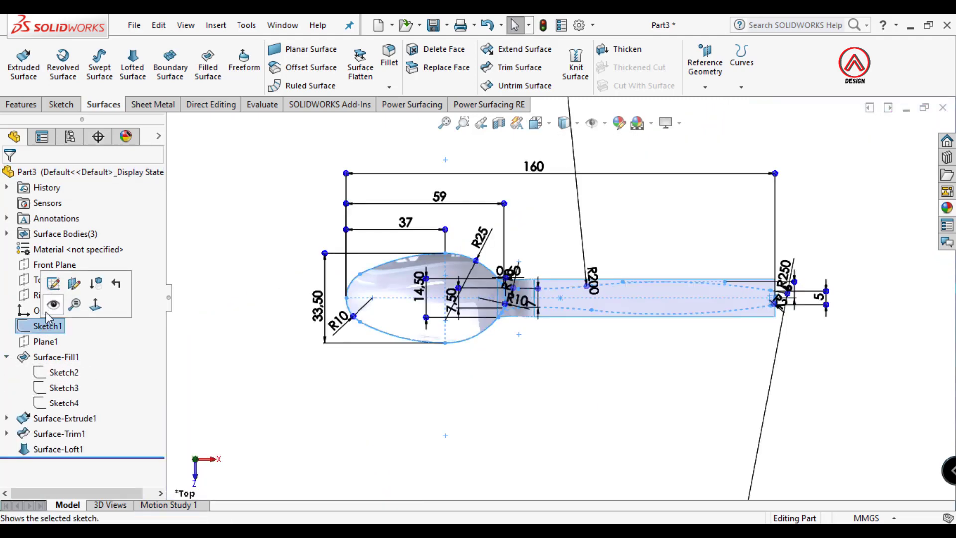
left_click(53, 303)
scroll(539, 288, "down", 1)
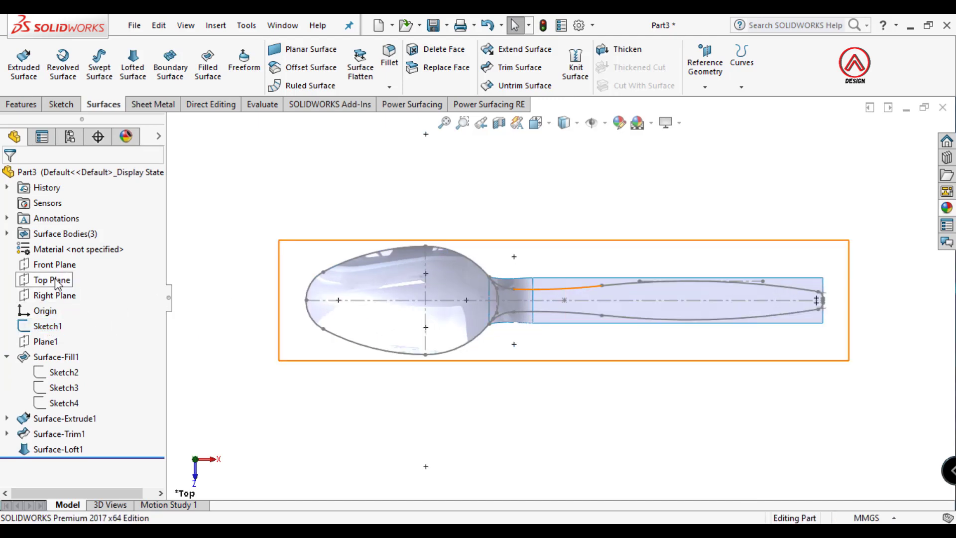
Start a sketch on the Top Plane and select Sketch1's four neck arcs, two on each side, for Convert Entities.
left_click(70, 280)
left_click(75, 256)
left_click(237, 65)
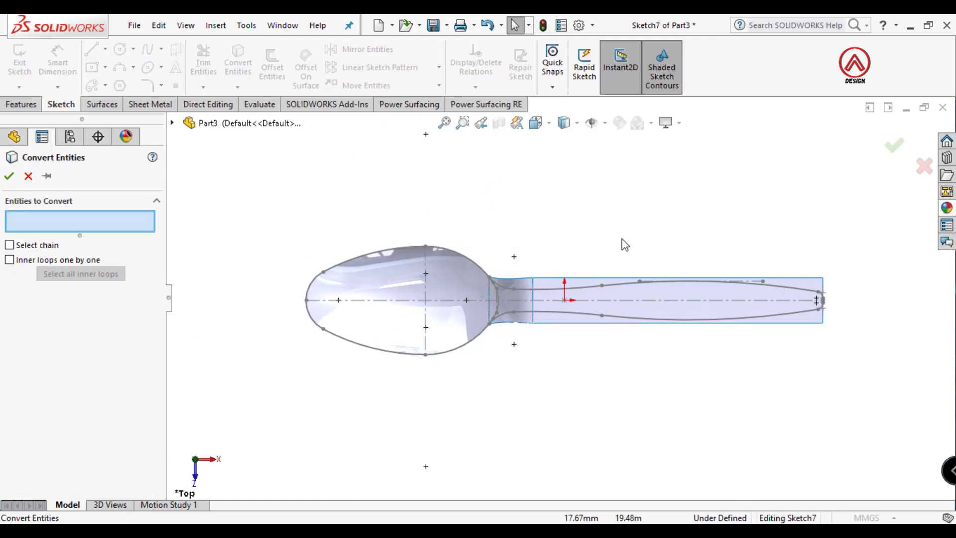
scroll(551, 259, "down", 3)
left_click(426, 330)
left_click(471, 340)
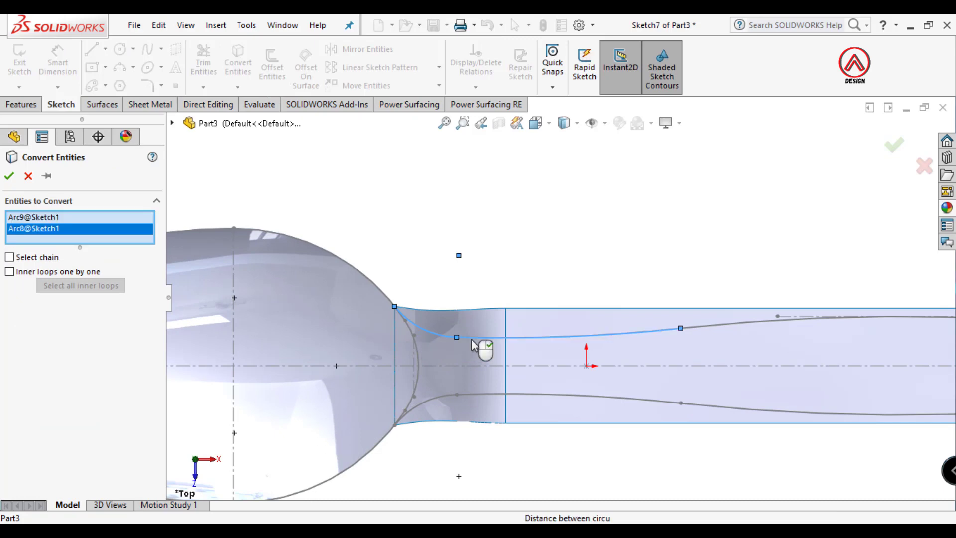
left_click(442, 397)
left_click(481, 395)
scroll(560, 299, "up", 3)
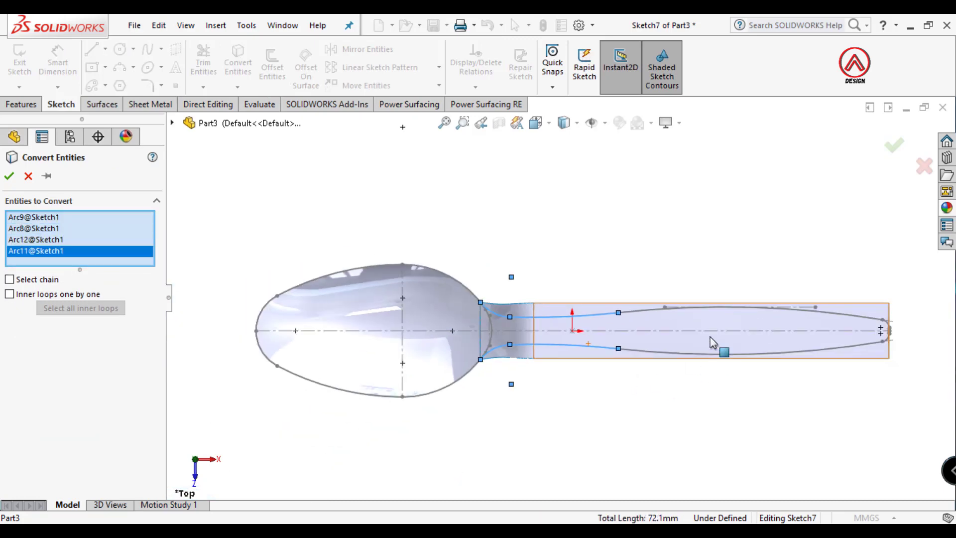
Add the two long handle arcs, both end corner arcs and the short end line, and convert the whole handle outline.
left_click(648, 310)
left_click(662, 356)
scroll(830, 331, "down", 5)
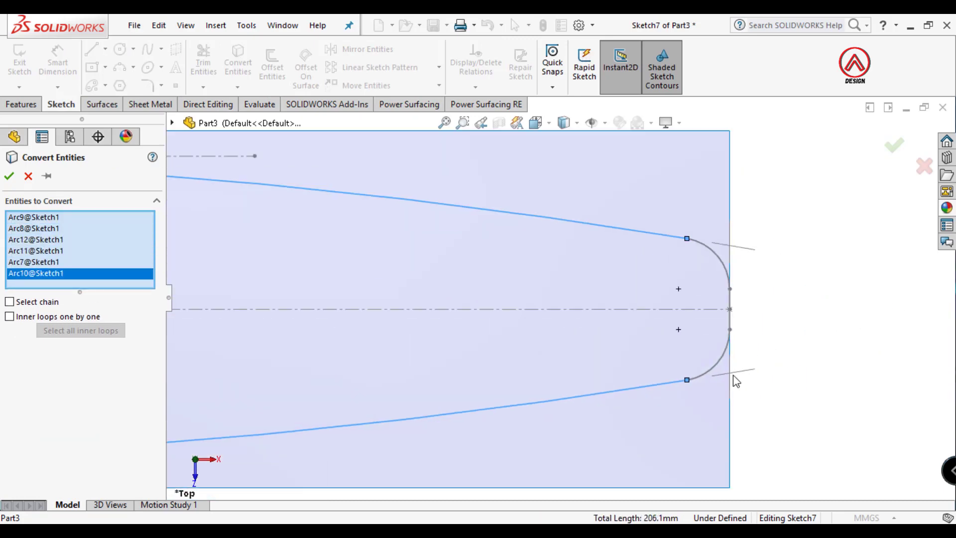
left_click(723, 369)
left_click(730, 311)
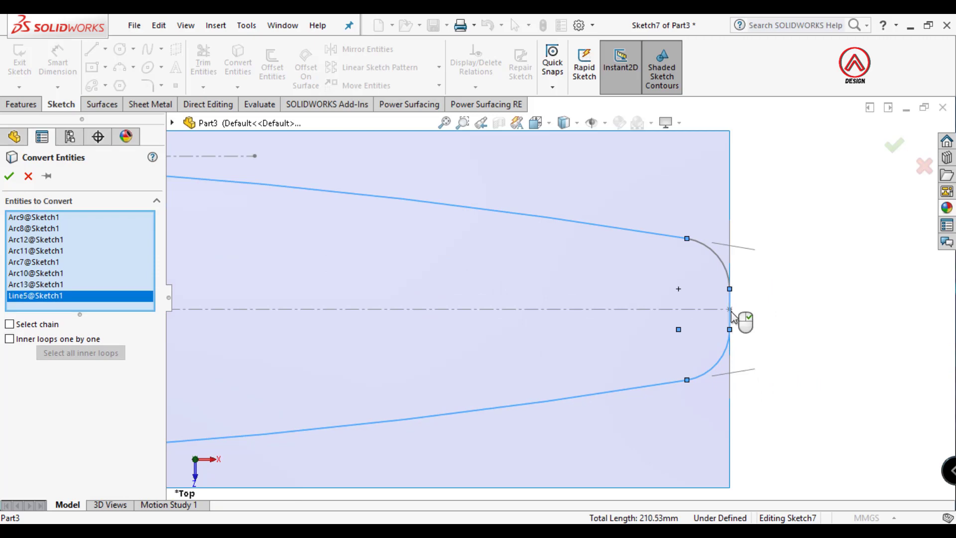
left_click(722, 269)
left_click(10, 176)
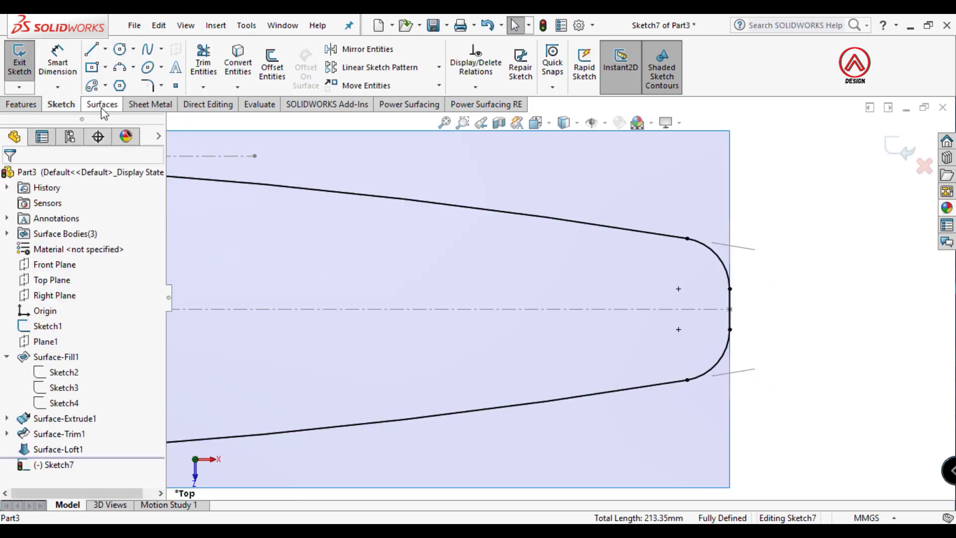
Trim the handle and loft surfaces with the converted outline using Keep selections, keeping the regions inside the outline on both surfaces.
left_click(102, 107)
left_click(518, 67)
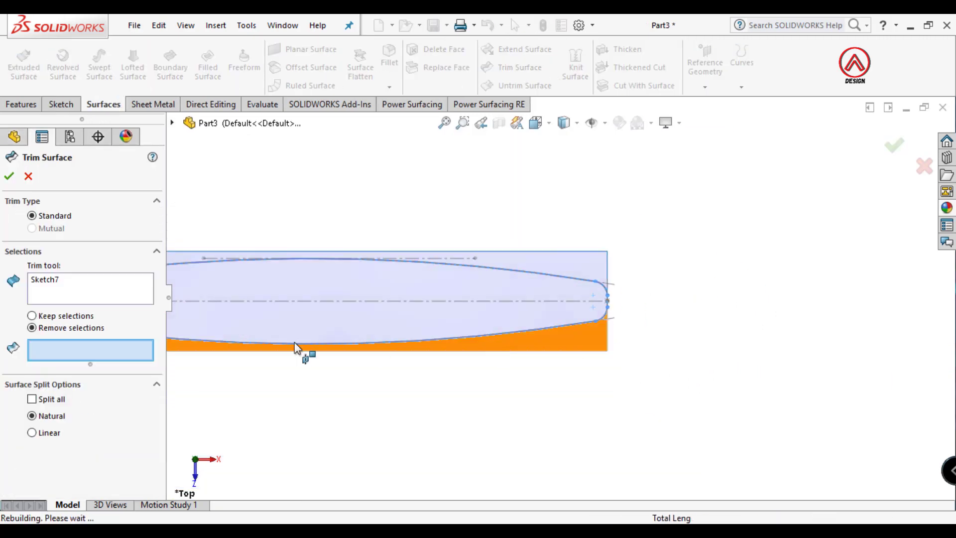
left_click(67, 317)
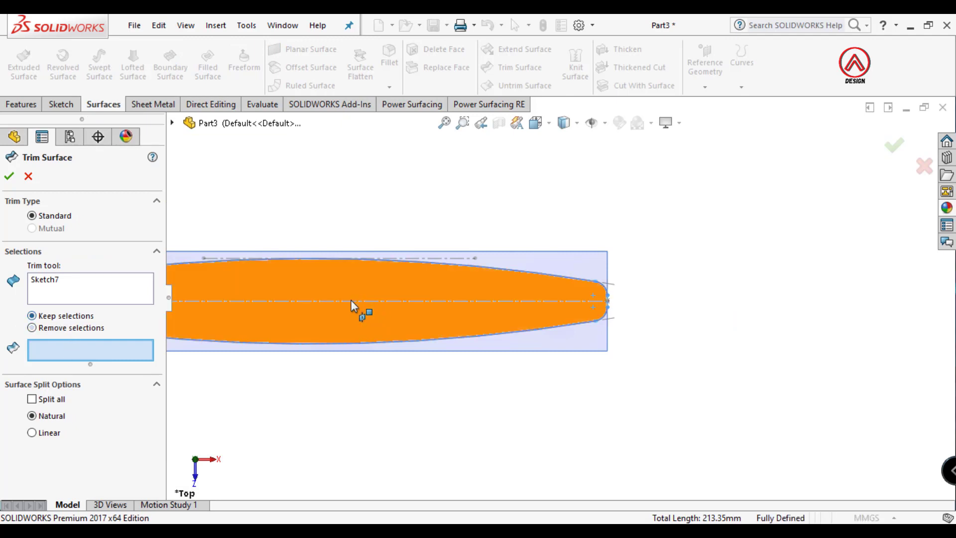
left_click(352, 306)
scroll(391, 304, "up", 2)
scroll(428, 299, "down", 4)
left_click(426, 298)
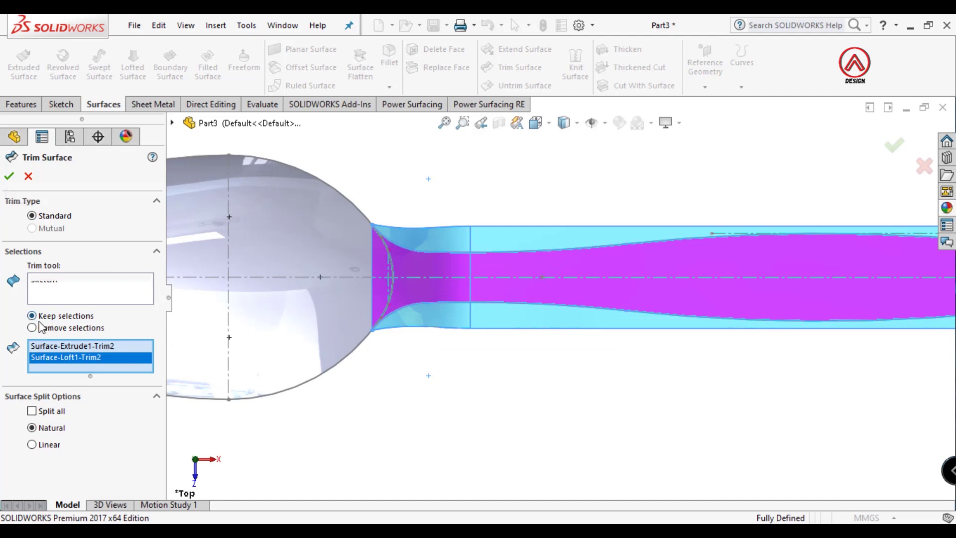
left_click(9, 176)
scroll(548, 394, "up", 4)
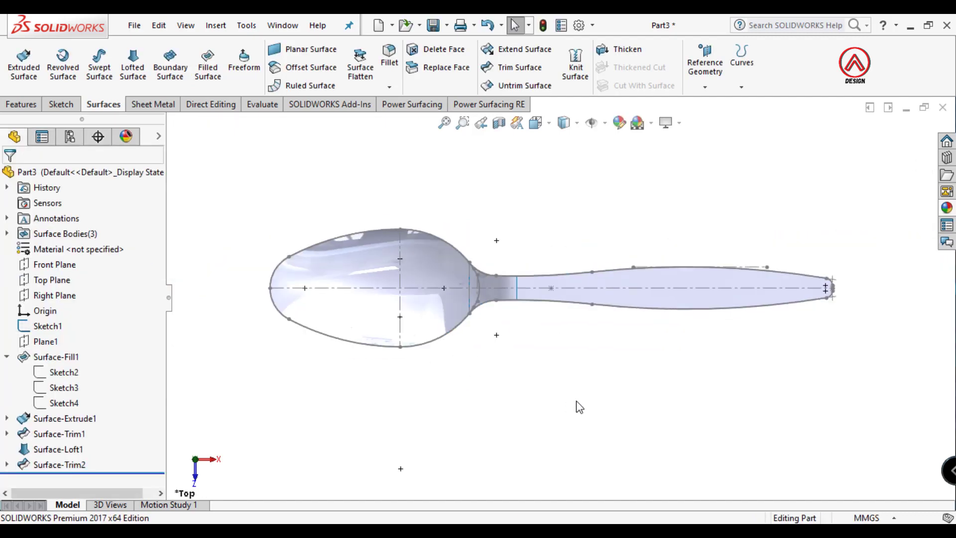
middle_click_drag(525, 356, 526, 295)
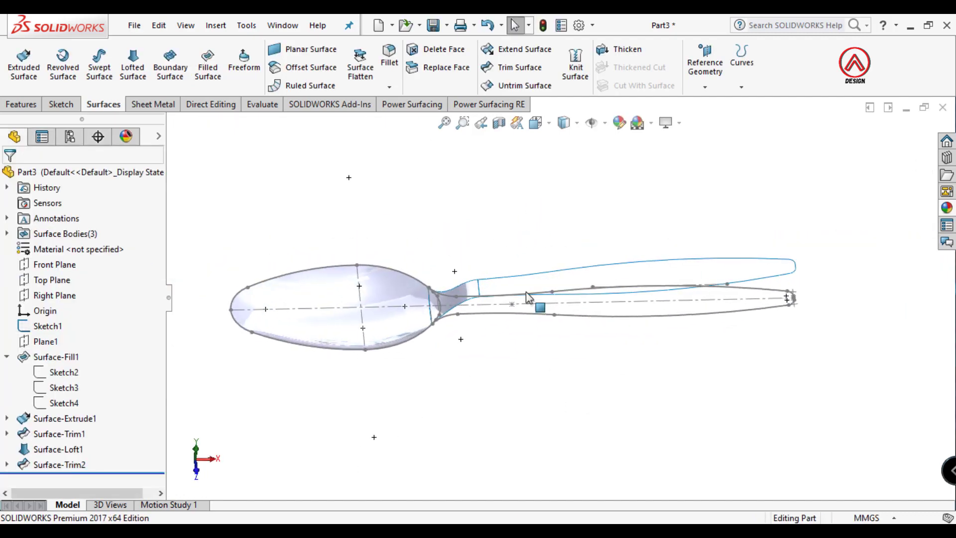
Hide the spoon outline sketch and knit the bowl, neck and handle surfaces into one surface.
left_click(543, 319)
left_click(604, 252)
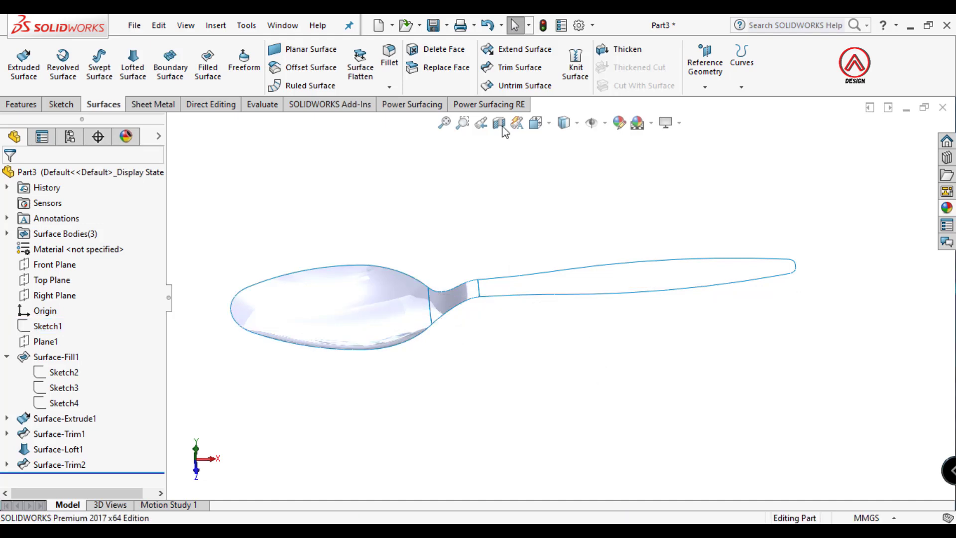
left_click(575, 65)
left_click(414, 321)
left_click(447, 307)
left_click(500, 296)
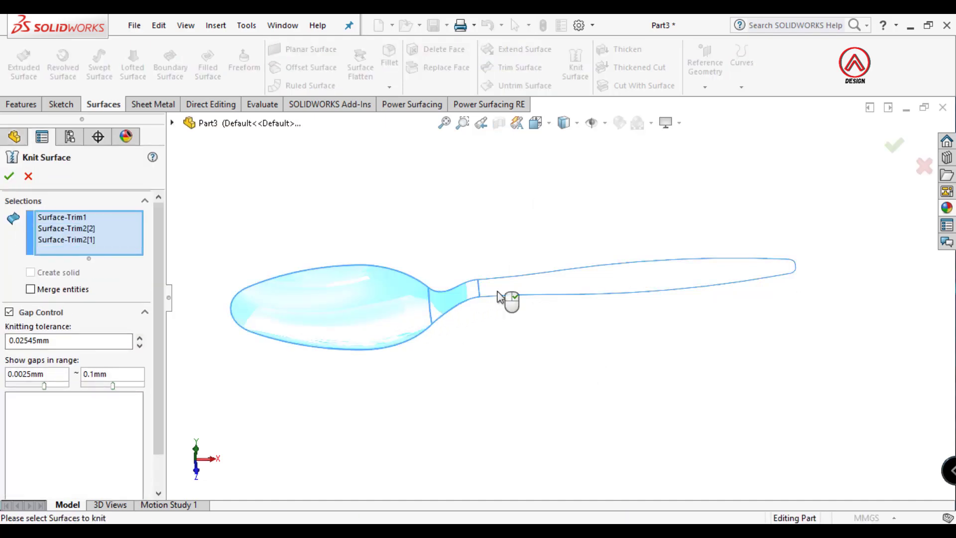
left_click(9, 177)
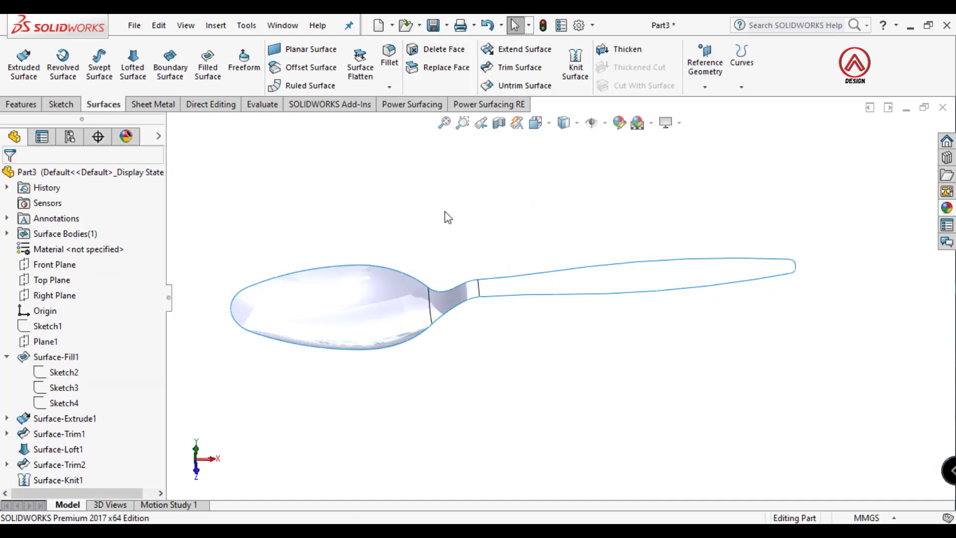
Thicken the knitted spoon surface by 0.50 mm on both sides.
left_click(626, 49)
left_click(543, 280)
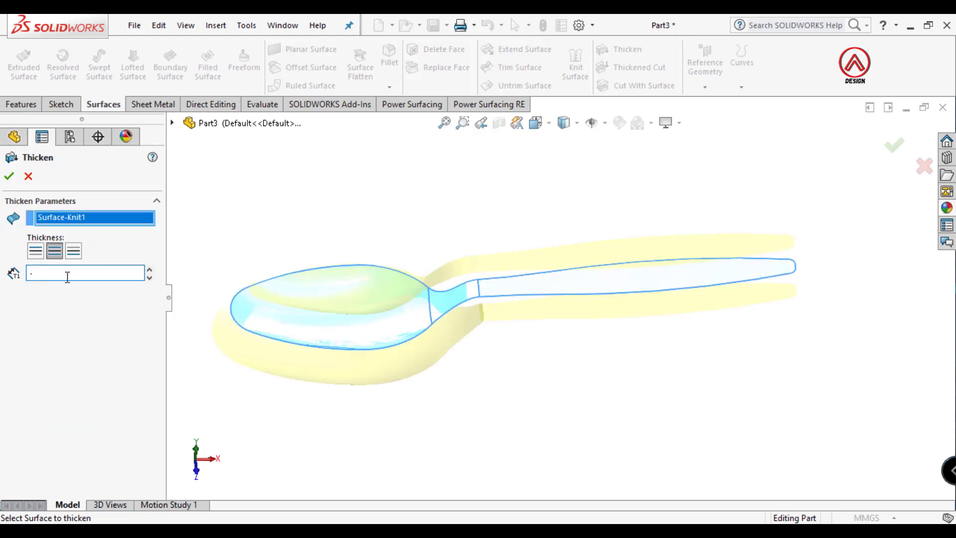
type("5")
key("Return")
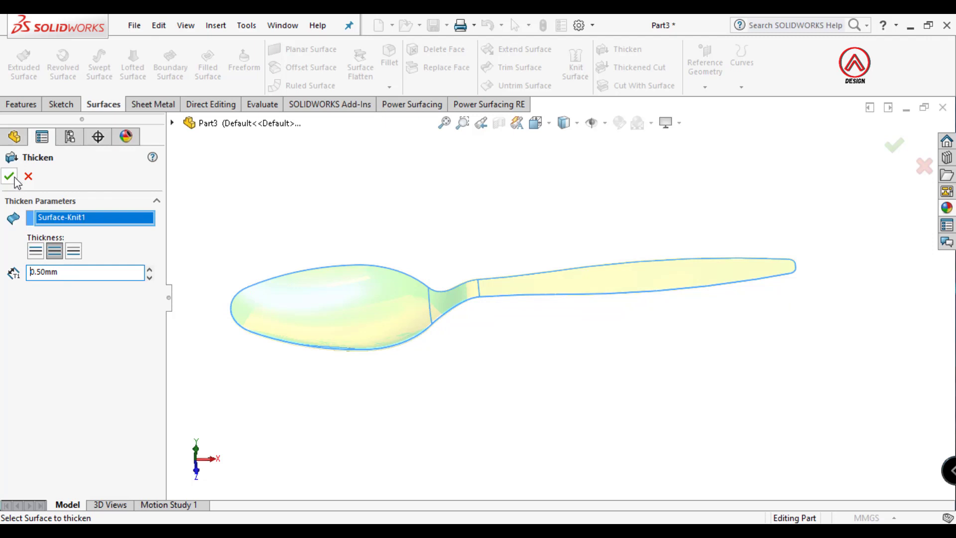
Create a reference plane offset 10 mm below the Top Plane, with the offset direction flipped.
mouse_move(510, 402)
middle_mouse_down()
mouse_move(485, 197)
mouse_move(509, 241)
mouse_move(491, 335)
mouse_move(542, 209)
middle_mouse_up()
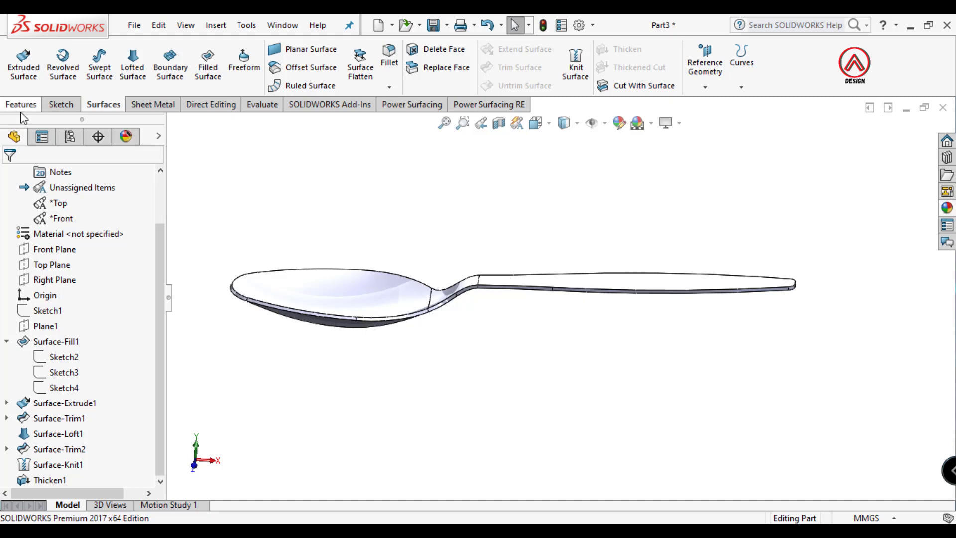
left_click(51, 265)
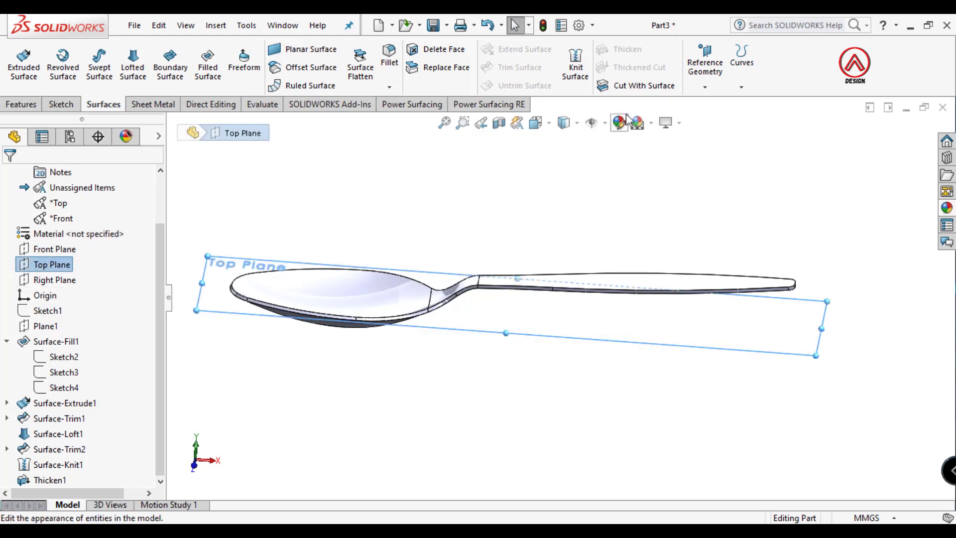
left_click(705, 65)
key("Escape")
left_click(699, 85)
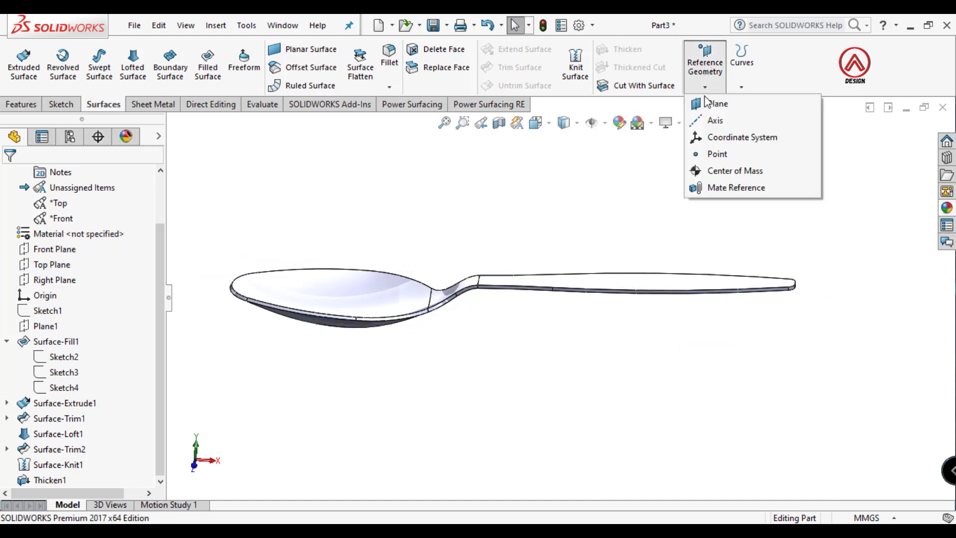
left_click(739, 114)
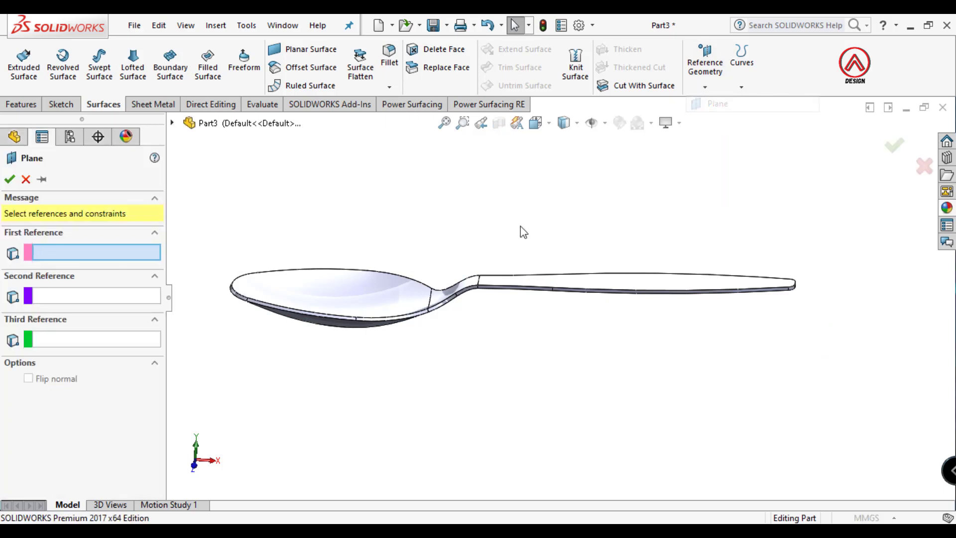
left_click(172, 123)
left_click(221, 215)
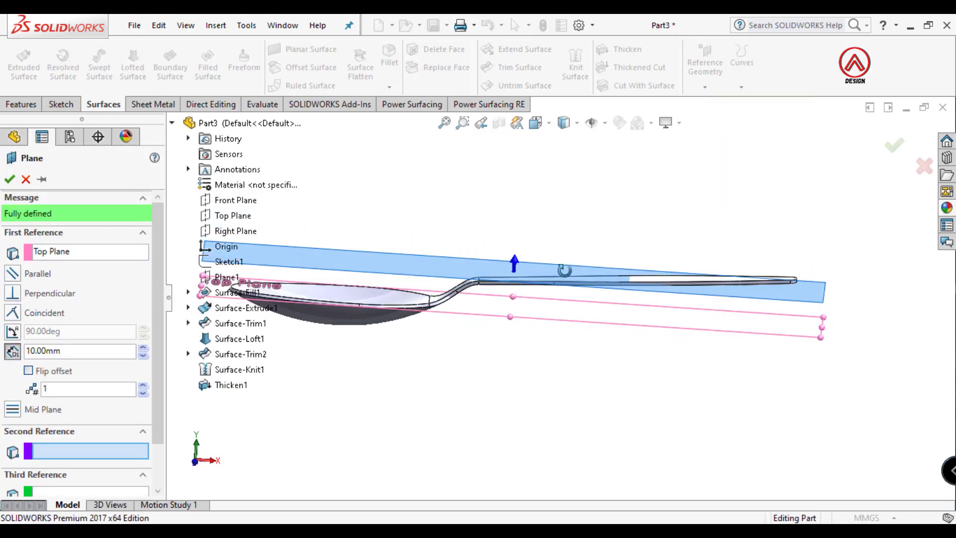
left_click(28, 371)
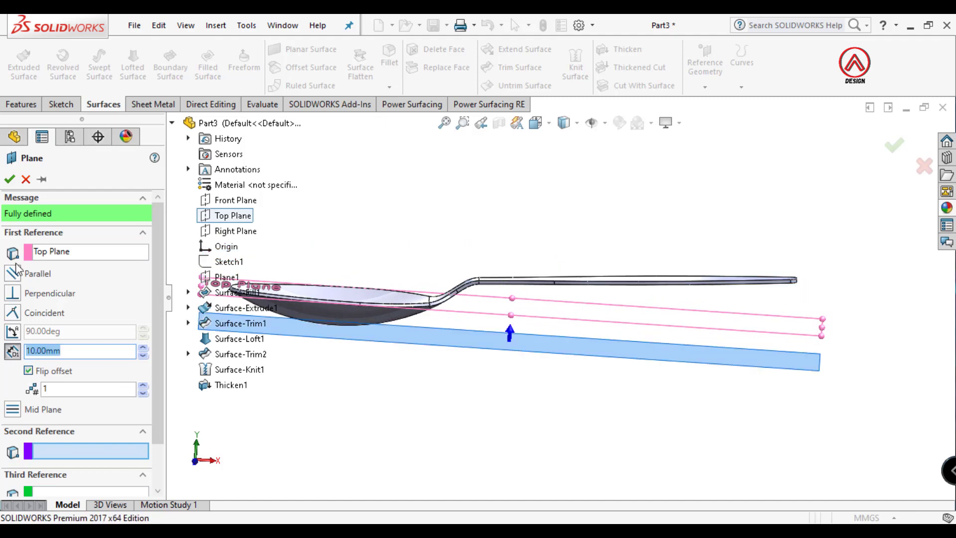
left_click(11, 179)
View the new plane and the underside of the spoon in the Bottom orientation.
left_click(454, 418)
middle_click_drag(455, 418, 518, 269)
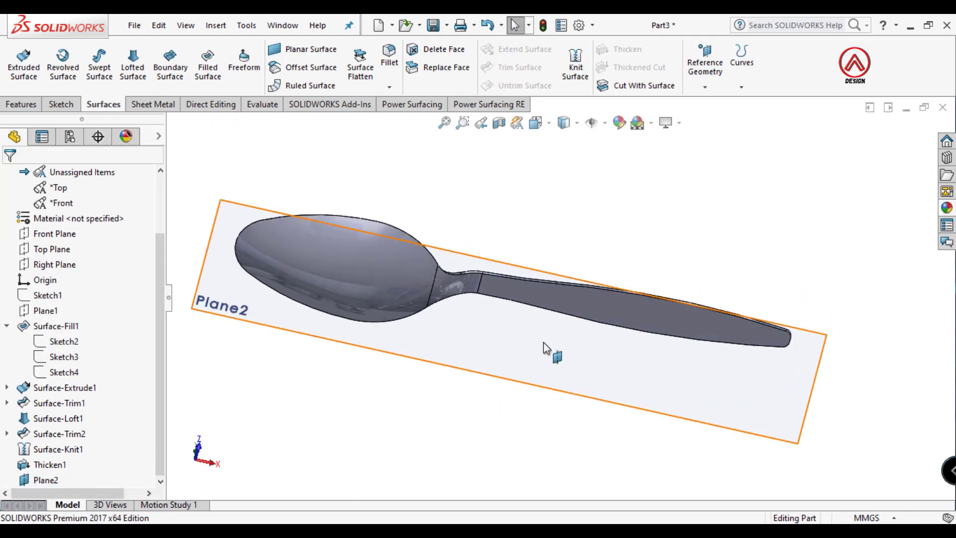
left_click(544, 342)
left_click(669, 301)
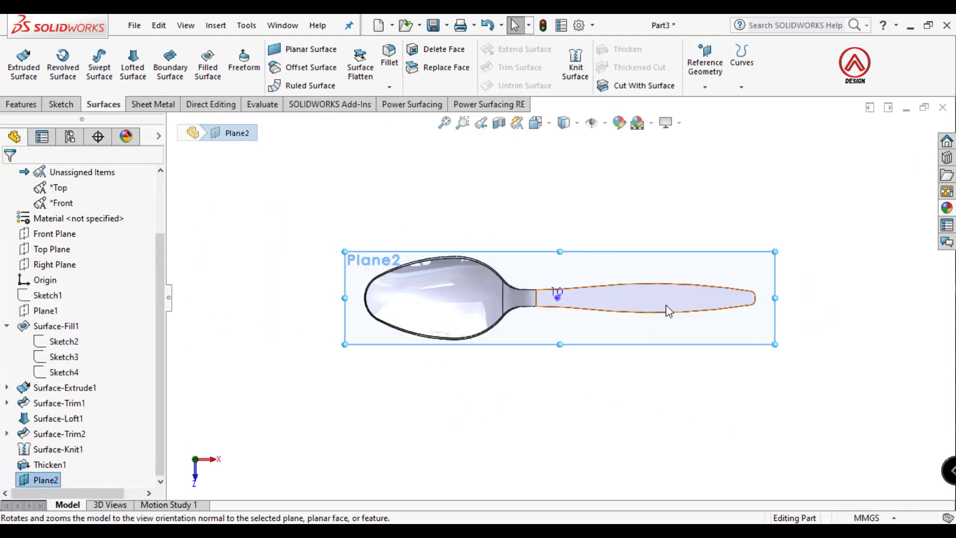
left_click(536, 122)
left_click(561, 212)
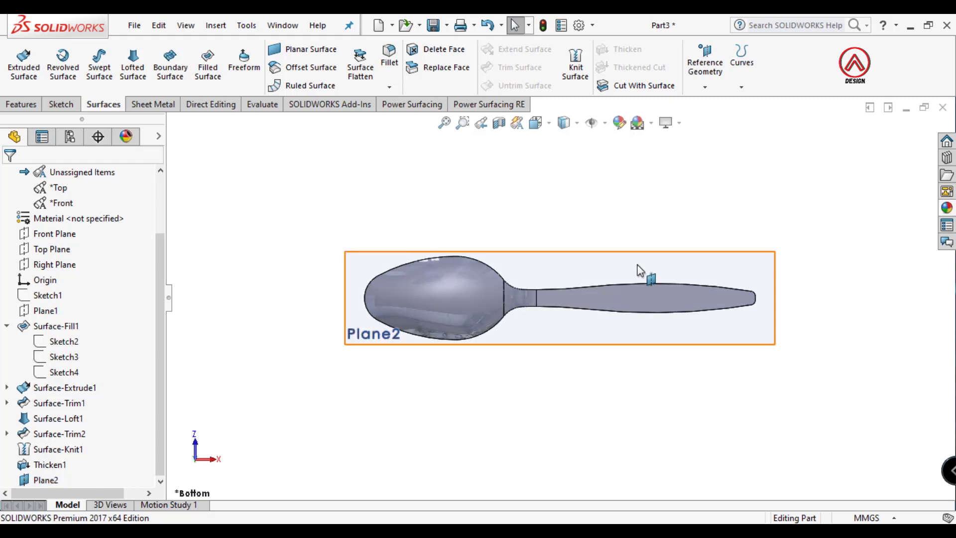
Delete the existing Sketch11 listed after Plane2.
scroll(630, 268, "down", 2)
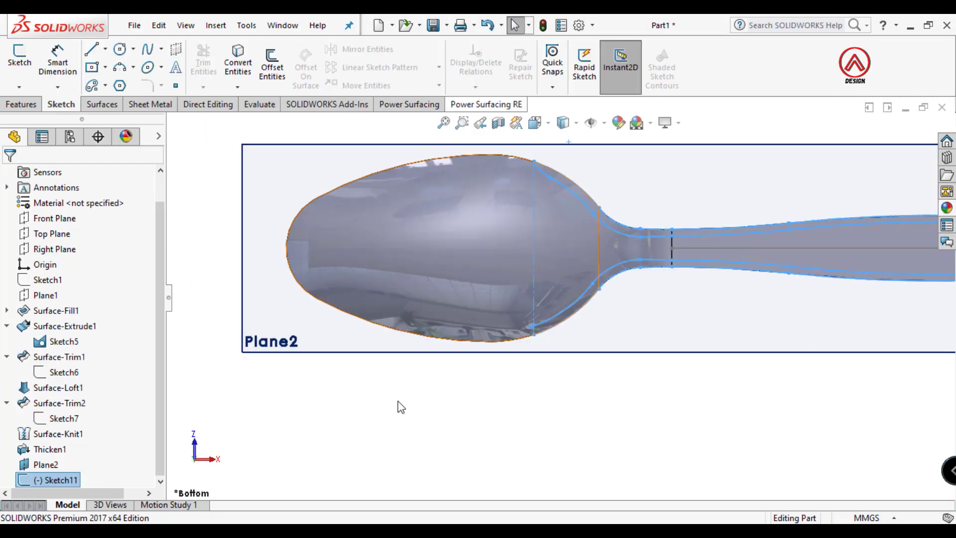
scroll(528, 362, "up", 3)
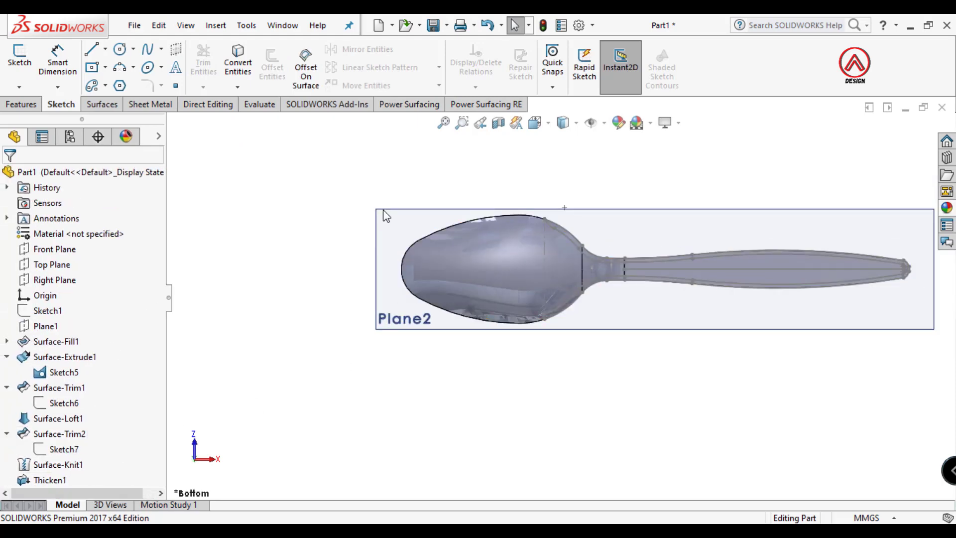
scroll(85, 426, "down", 1)
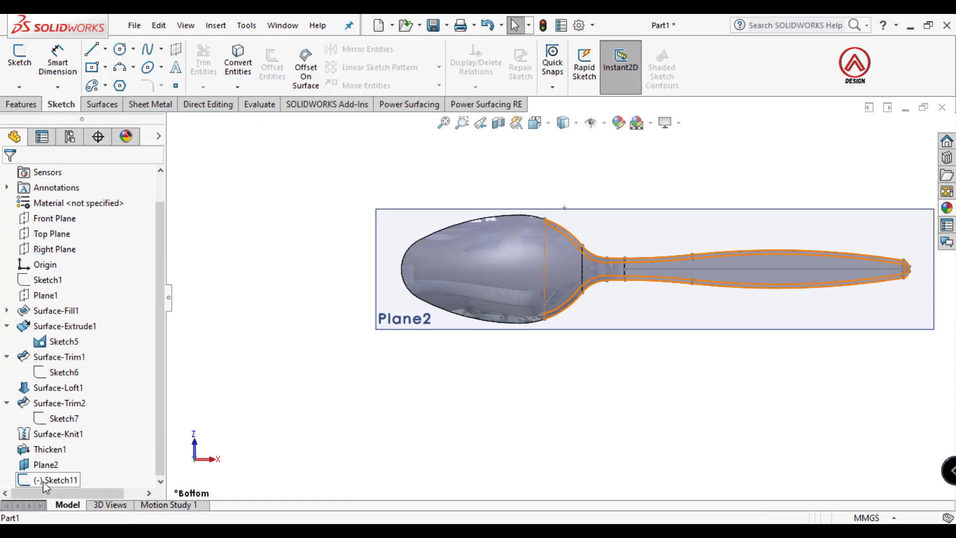
left_click(44, 481)
key("Delete")
key("Return")
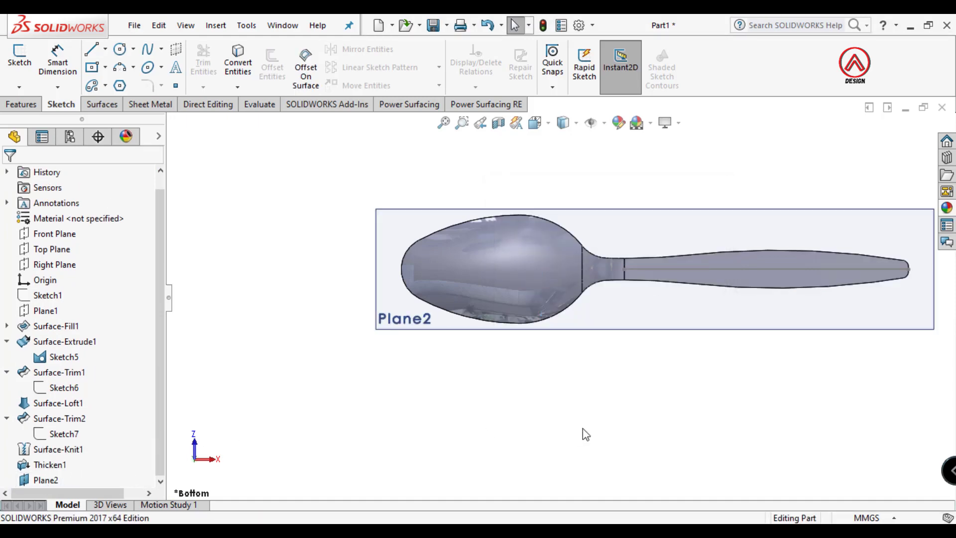
Start a new sketch on Plane2.
scroll(572, 408, "up", 3)
scroll(601, 254, "down", 2)
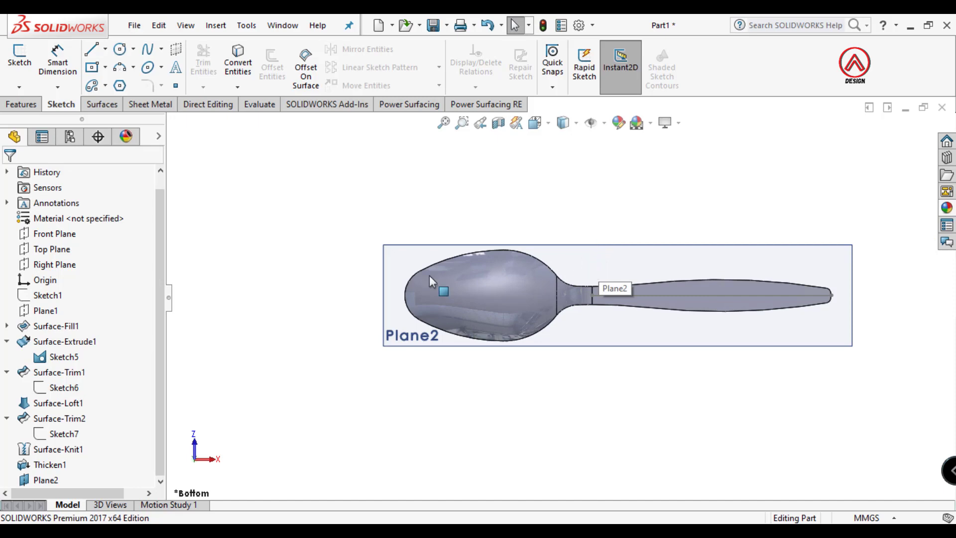
left_click(415, 337)
left_click(475, 297)
left_click(460, 193)
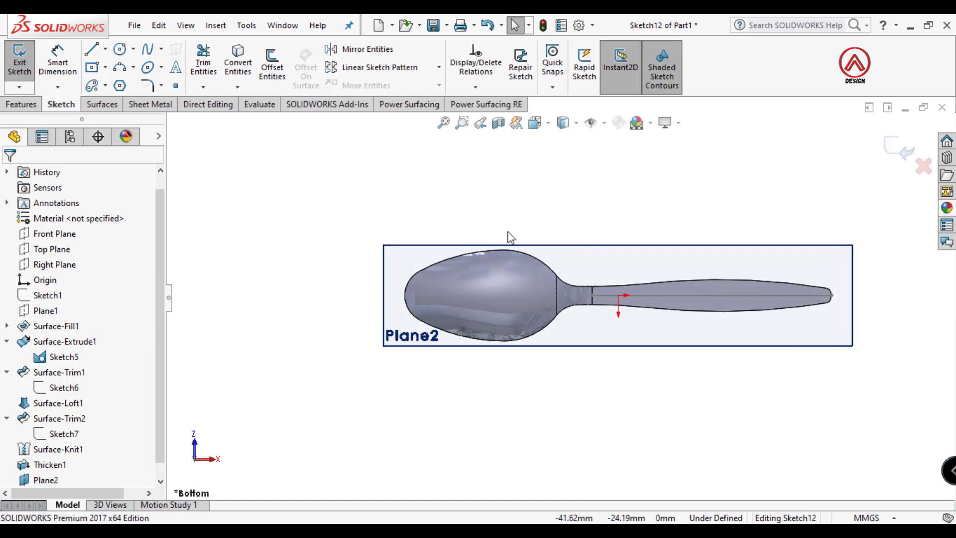
Start Convert Entities and select the edges along the upper side of the neck and the adjoining bowl edge.
left_click(246, 73)
scroll(565, 264, "down", 3)
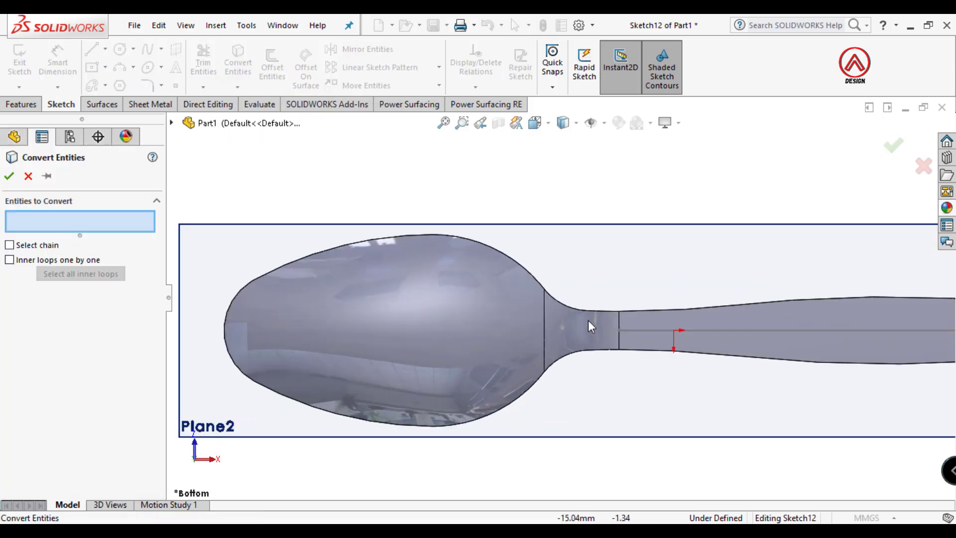
left_click(578, 311)
left_click(544, 294)
left_click(538, 290)
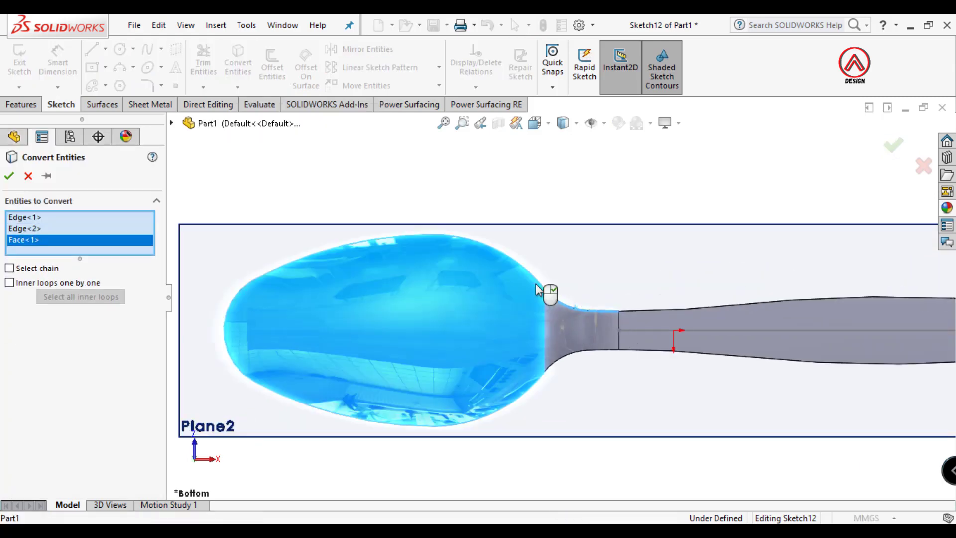
left_click(525, 303)
left_click(548, 292)
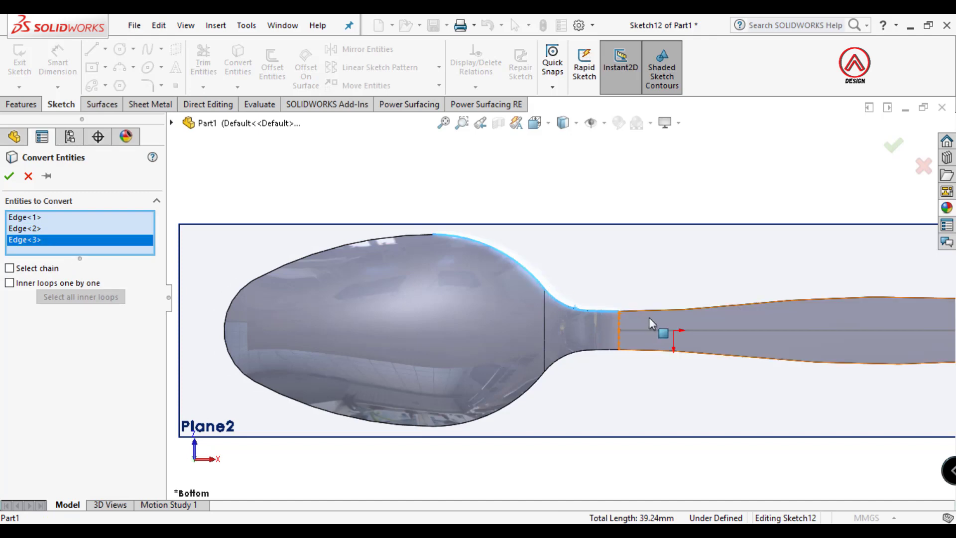
Add the handle's upper edges and the rounded edges of its tip to the entities to convert.
left_click(649, 312)
scroll(650, 313, "up", 2)
scroll(836, 285, "down", 2)
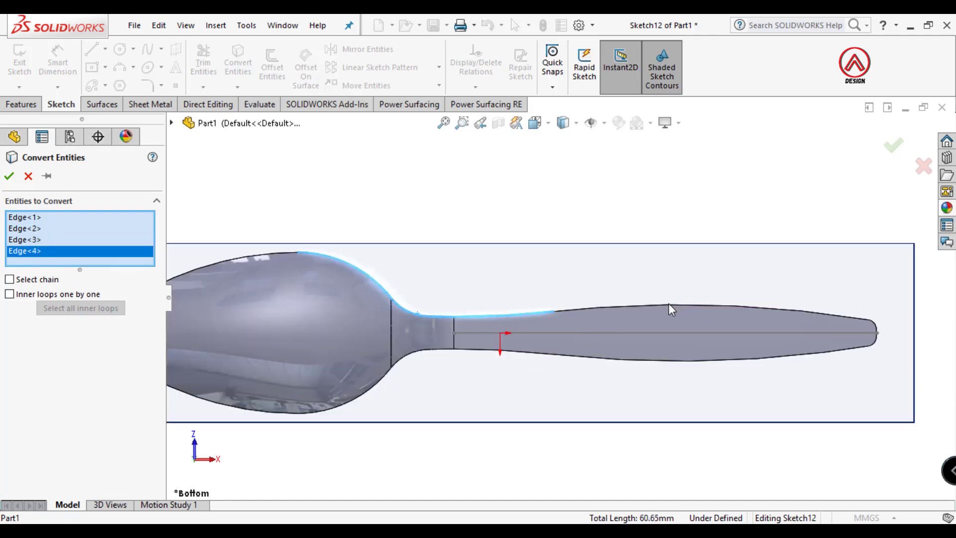
left_click(669, 303)
scroll(920, 332, "down", 2)
left_click(756, 317)
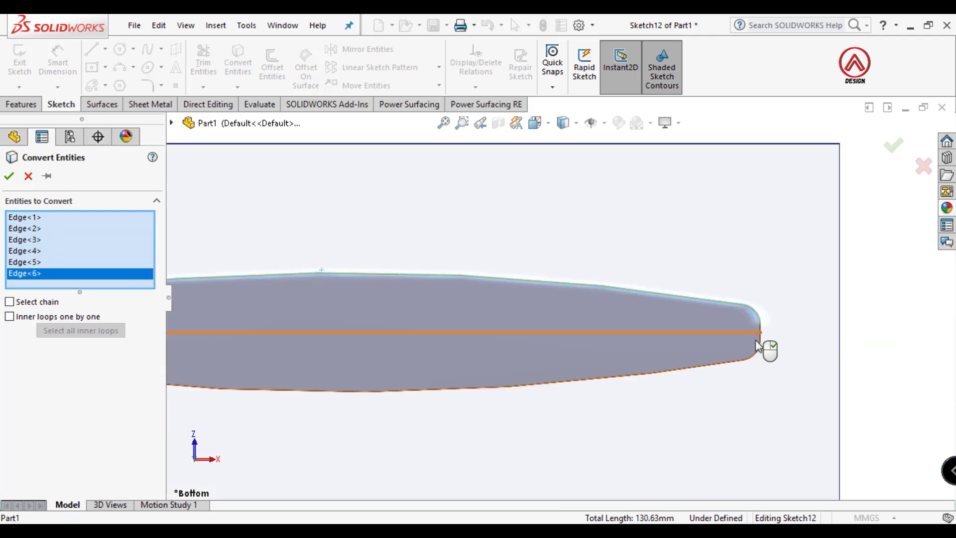
scroll(747, 332, "down", 2)
left_click(729, 321)
left_click(726, 347)
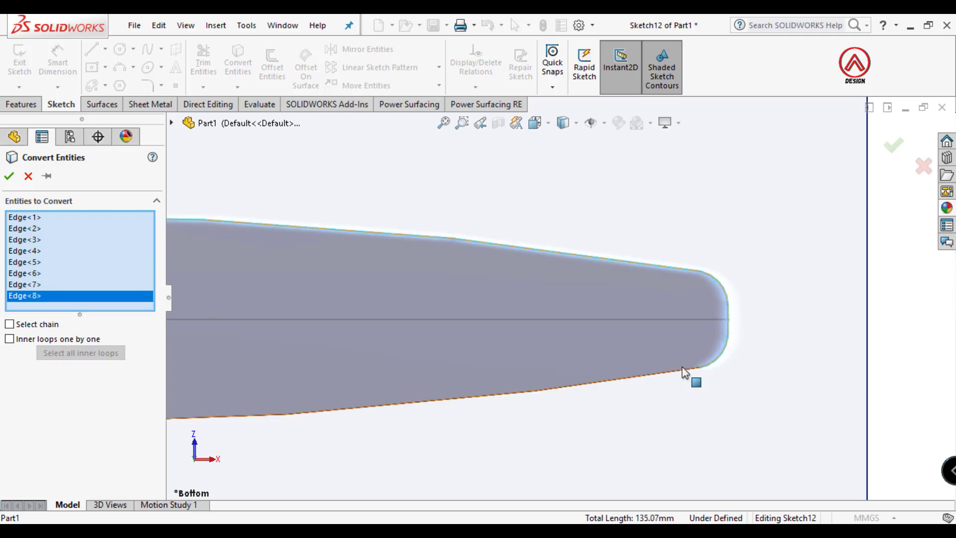
Add the lower edges of the handle, neck and bowl, and convert the whole selection into sketch geometry.
left_click(688, 376)
scroll(677, 378, "up", 5)
scroll(360, 305, "down", 4)
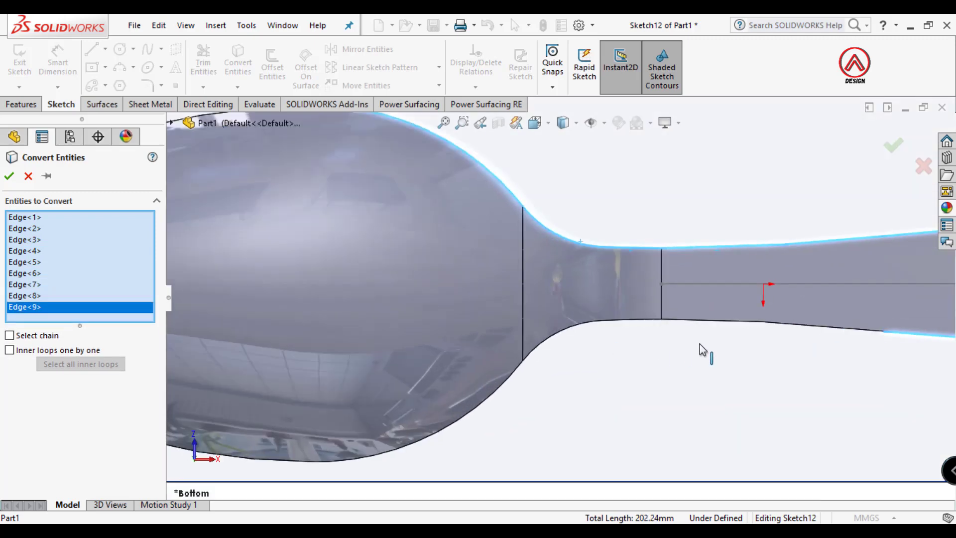
left_click(727, 322)
left_click(628, 328)
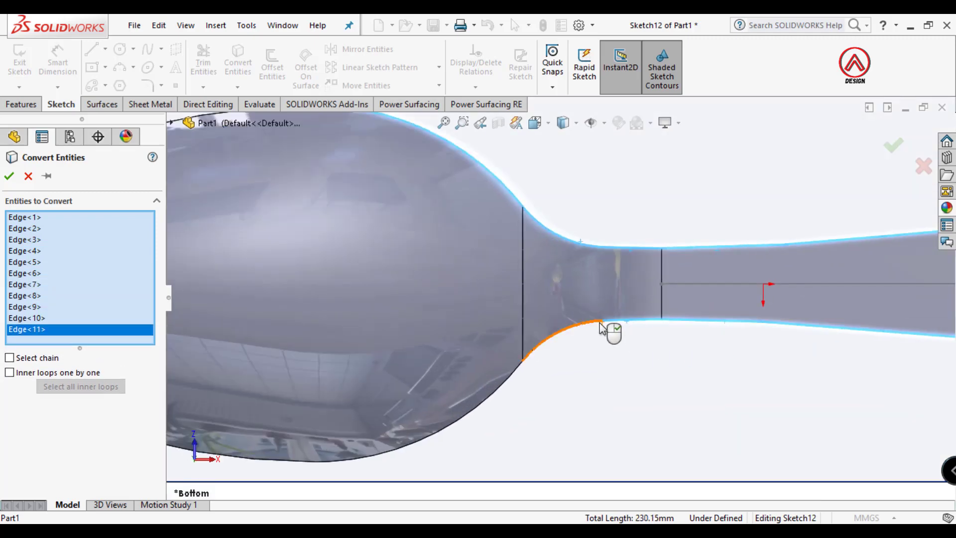
left_click(607, 330)
left_click(522, 373)
left_click(8, 176)
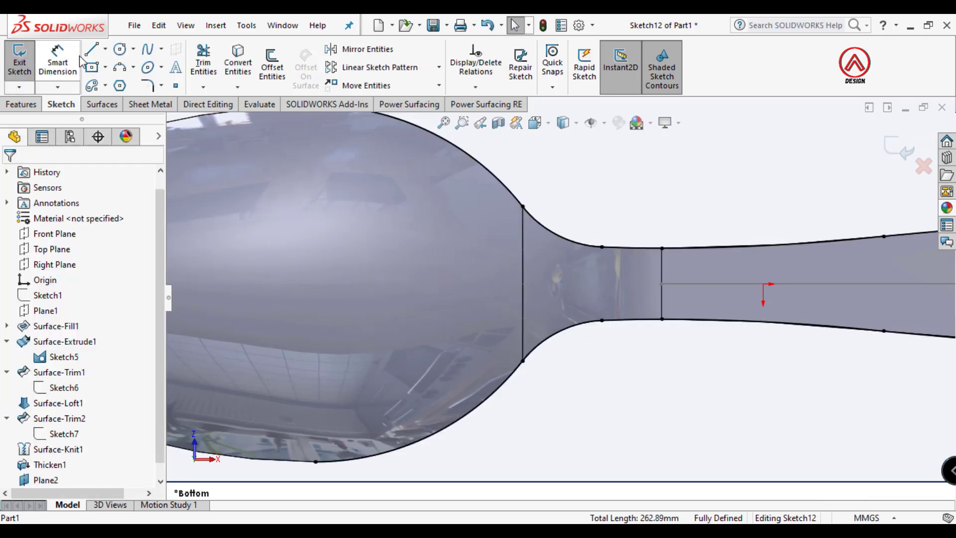
Sketch a vertical centerline across the full width of the bowl, between its widest point and the neck.
left_click(105, 49)
left_click(133, 82)
scroll(501, 187, "up", 2)
left_click(490, 180)
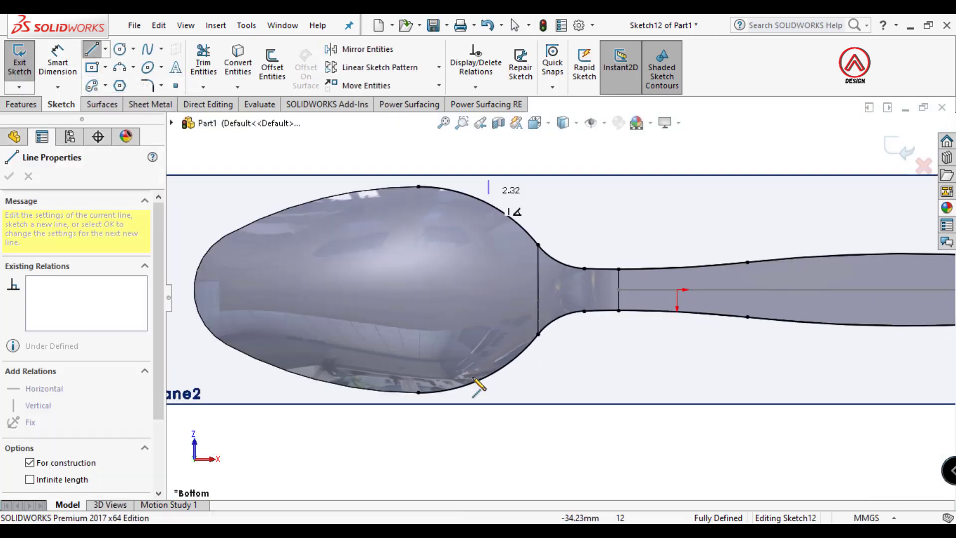
left_click(489, 393)
Dimension the vertical centerline 35 mm from the origin.
left_click(57, 69)
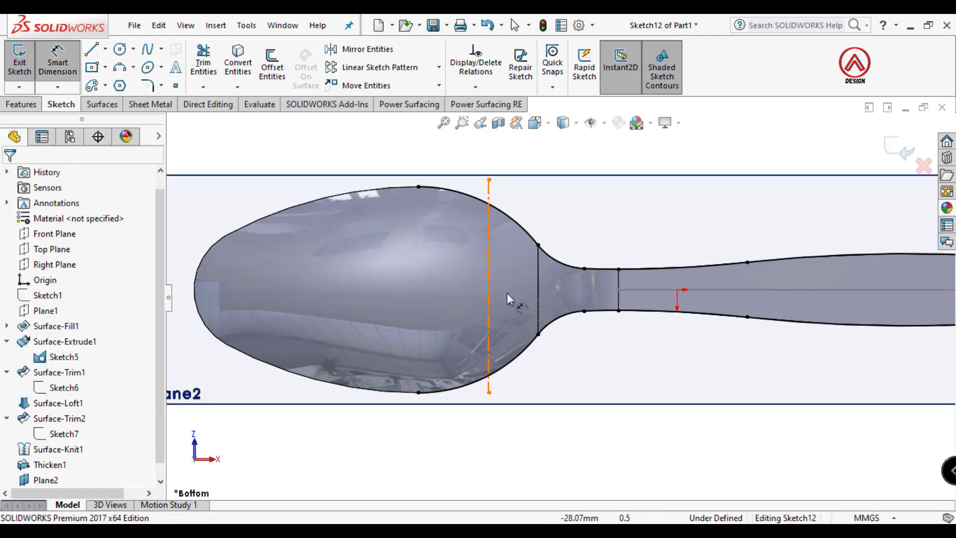
left_click(489, 295)
left_click(677, 290)
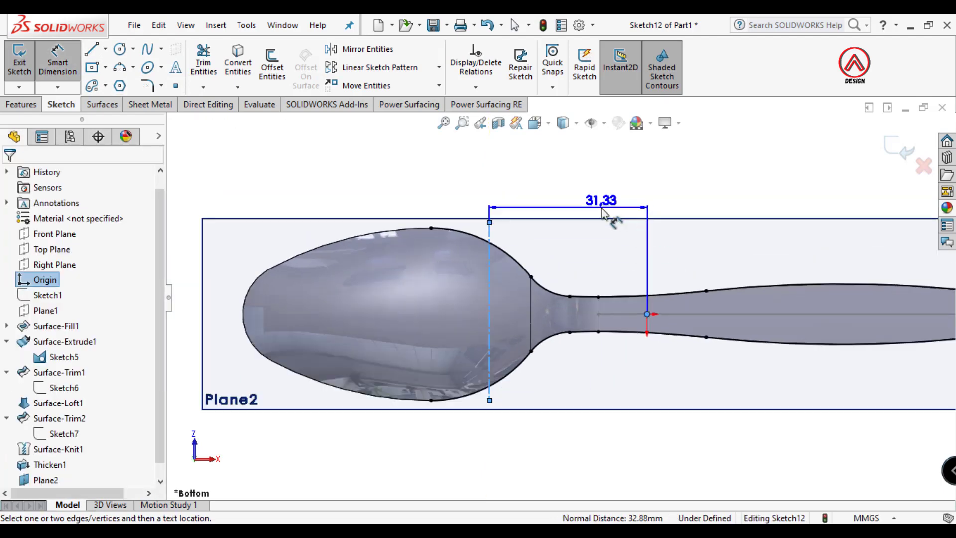
left_click(593, 197)
type("35")
key("Return")
left_click(582, 408)
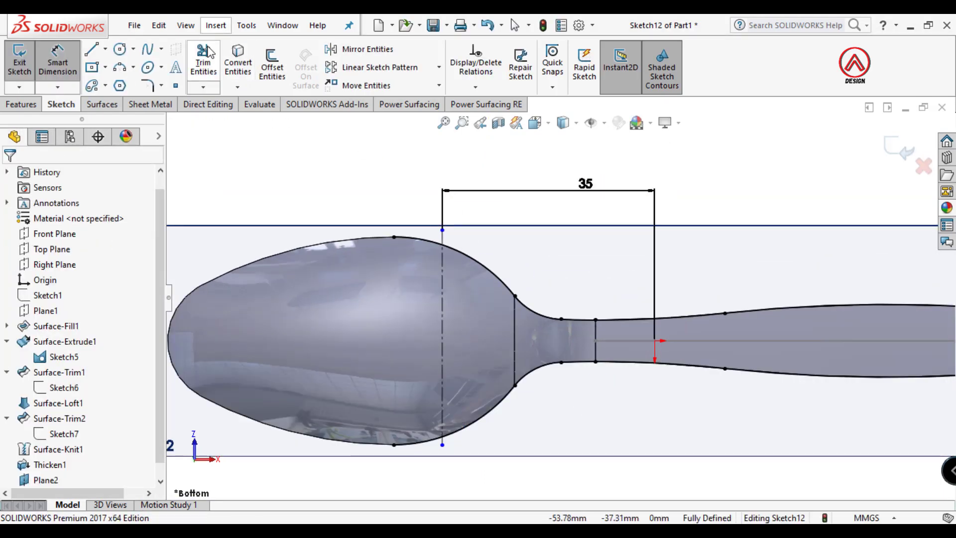
Trim away the converted bowl curves on the bowl-tip side of the vertical centerline.
left_click(206, 58)
scroll(563, 319, "up", 3)
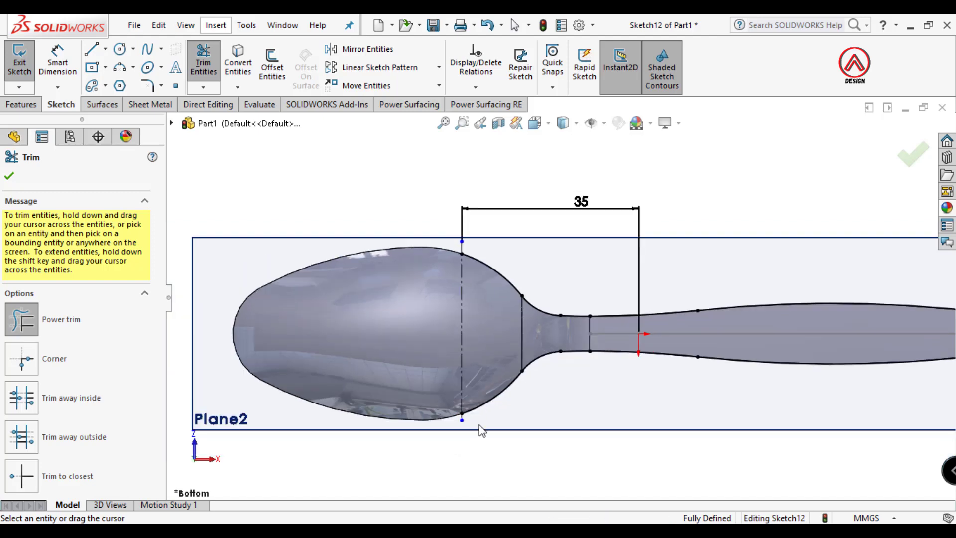
scroll(623, 321, "down", 4)
key("Escape")
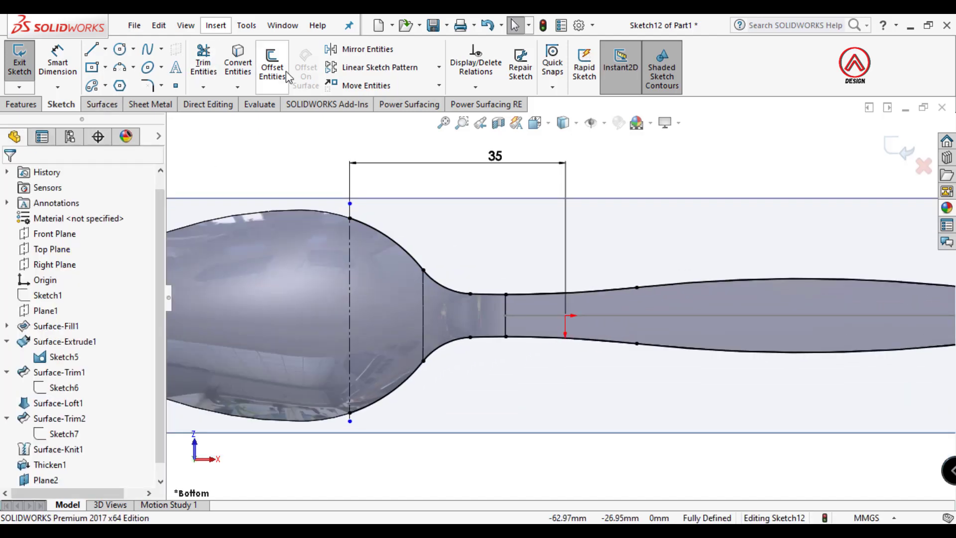
Offset the handle outline inward by 1.2 mm, including both long edges and the rounded end.
left_click(272, 67)
type("1.2")
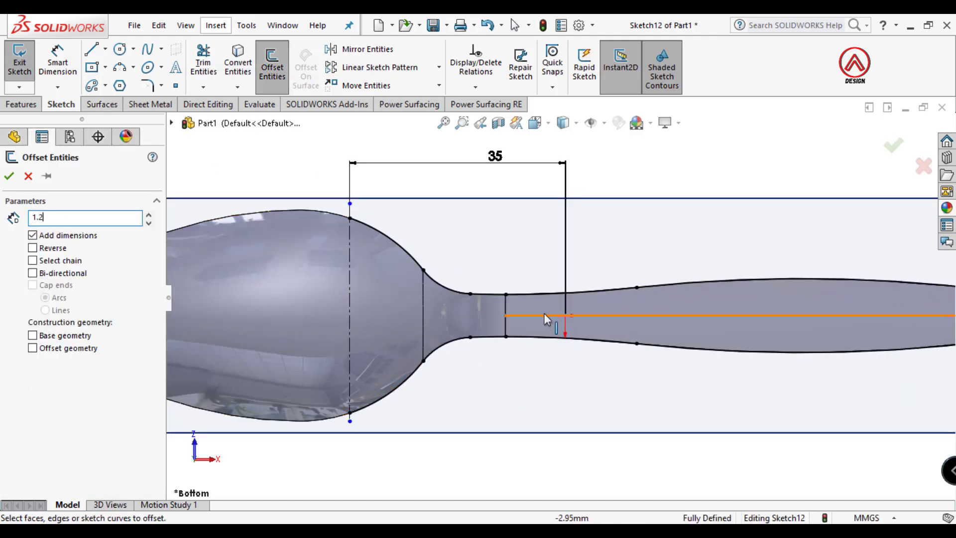
left_click(540, 294)
scroll(849, 295, "down", 5)
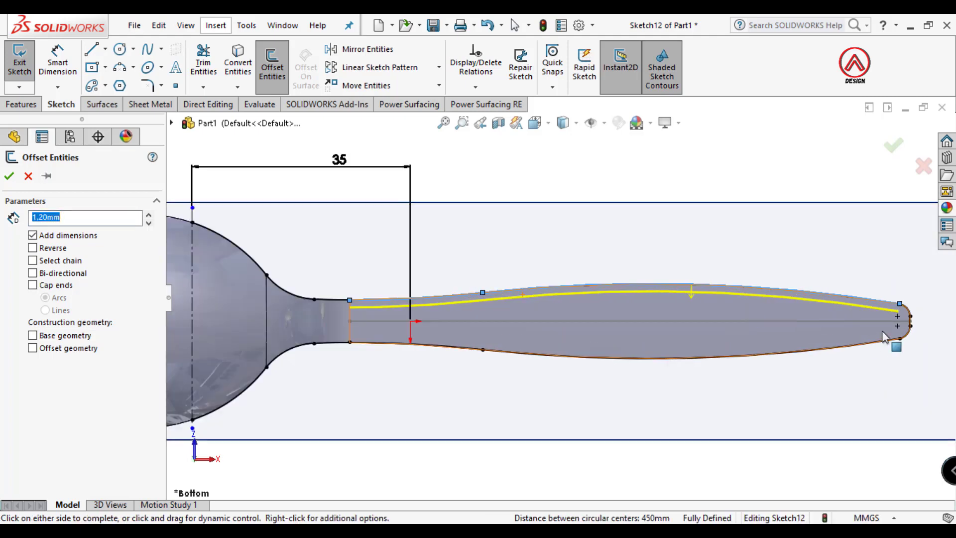
left_click(842, 296)
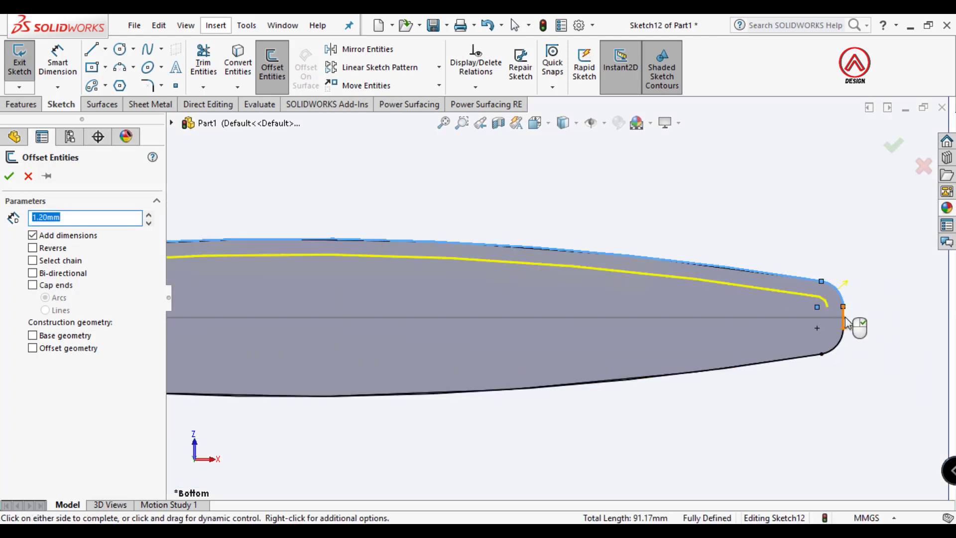
left_click(837, 345)
left_click(800, 357)
scroll(781, 359, "up", 5)
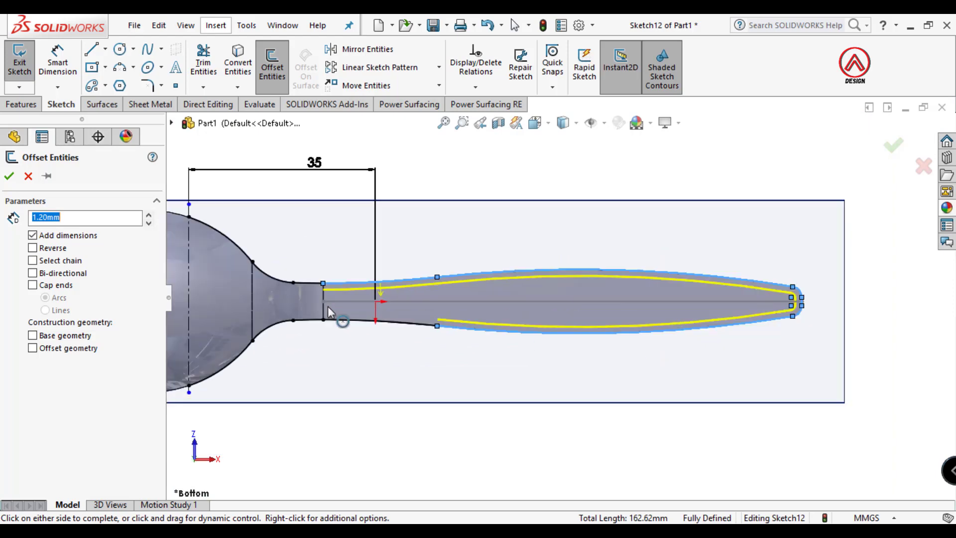
scroll(269, 312, "down", 1)
left_click(421, 328)
scroll(316, 304, "up", 3)
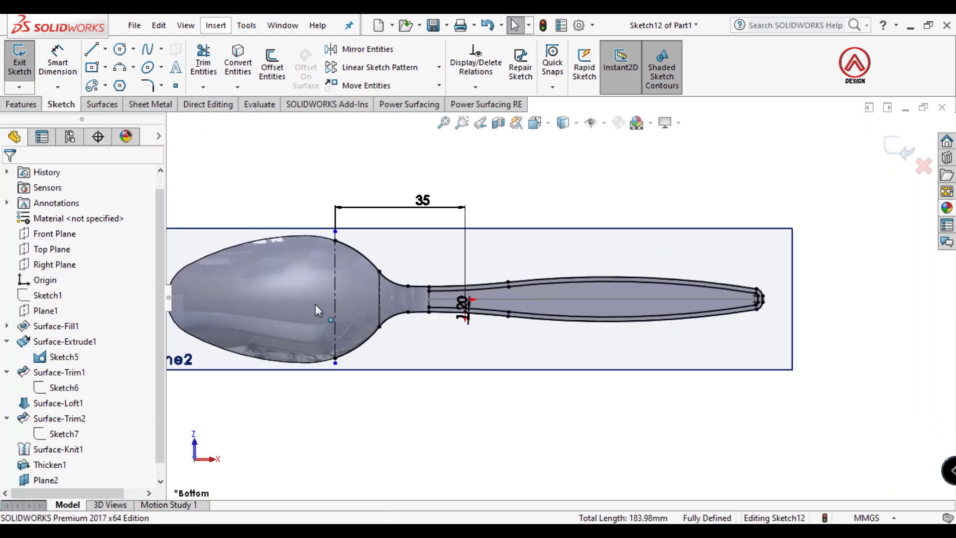
Offset the upper bowl and neck curves inward by 1.5 mm.
scroll(329, 206, "down", 4)
key("Return")
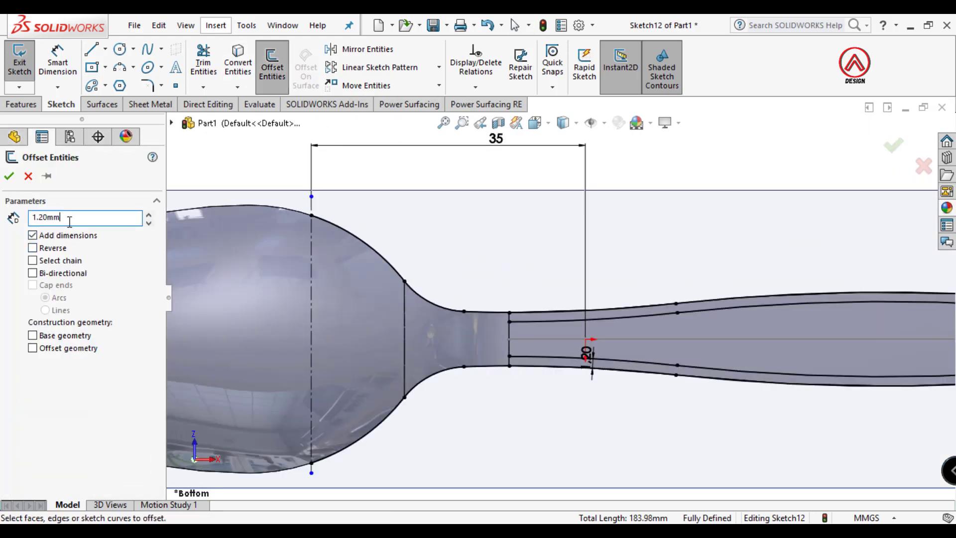
type("1.5")
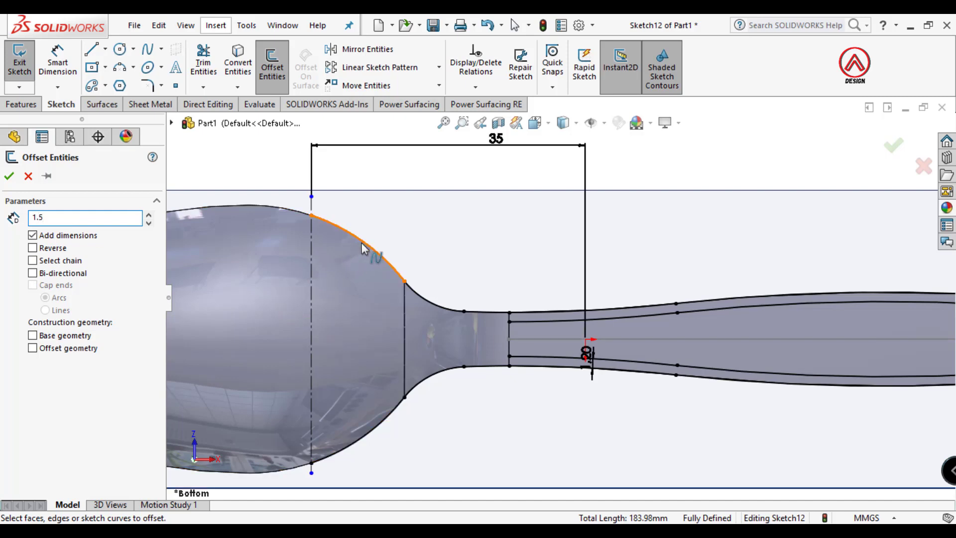
left_click(371, 249)
left_click(55, 248)
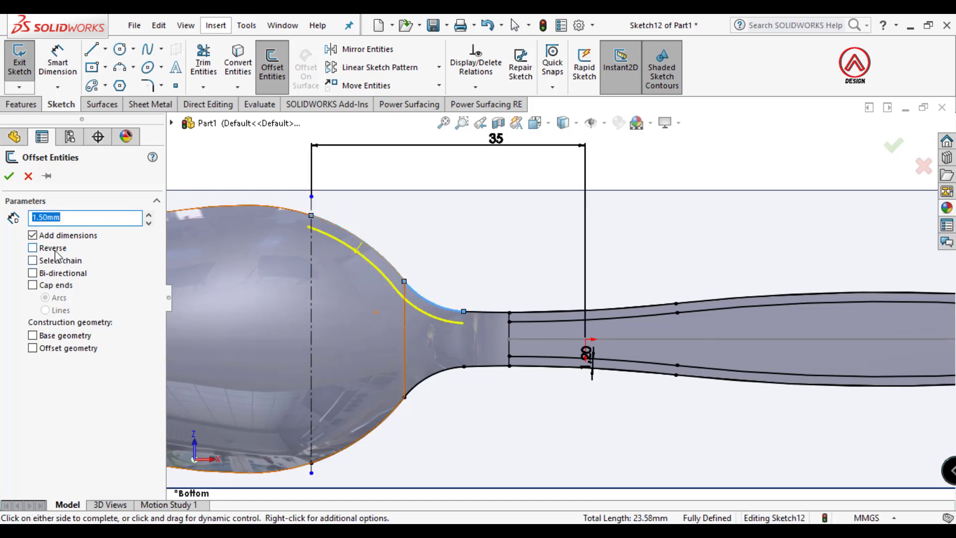
left_click(343, 351)
Offset the lower bowl and neck curves inward by 1.5 mm, reversing the offset direction.
key("Return")
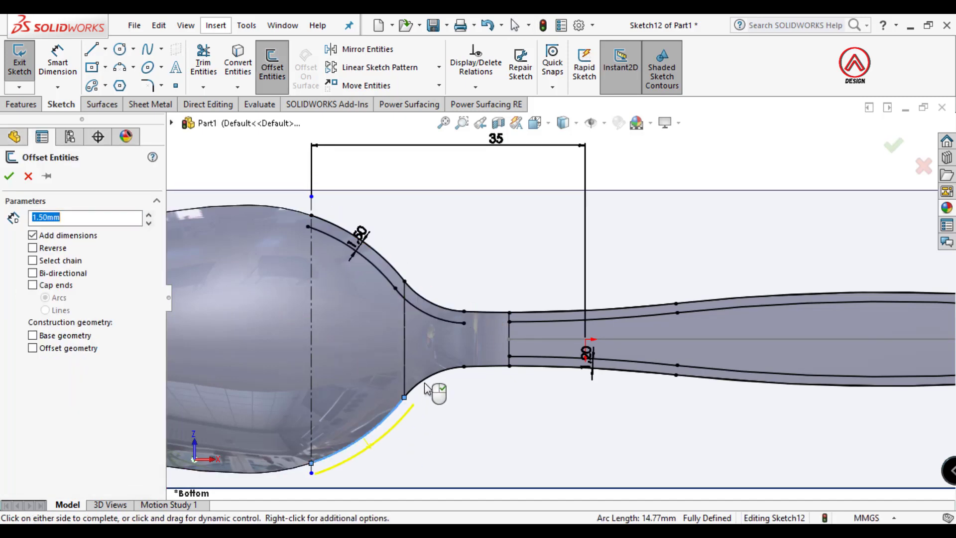
left_click(432, 379)
left_click(52, 251)
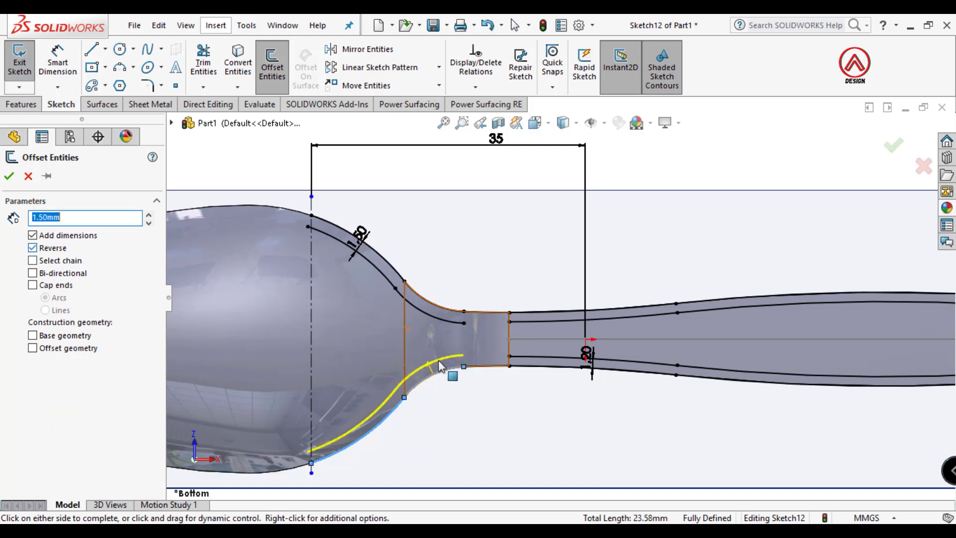
left_click(440, 362)
Connect the neck offset curves to the handle offset curves with a straight line on each side of the neck.
left_click(91, 49)
left_click(464, 322)
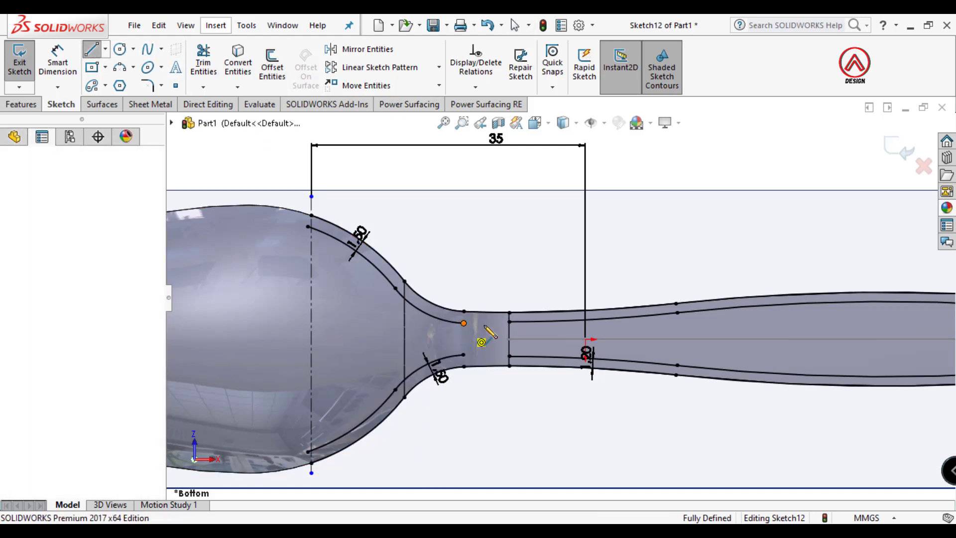
left_click(509, 322)
key("Escape")
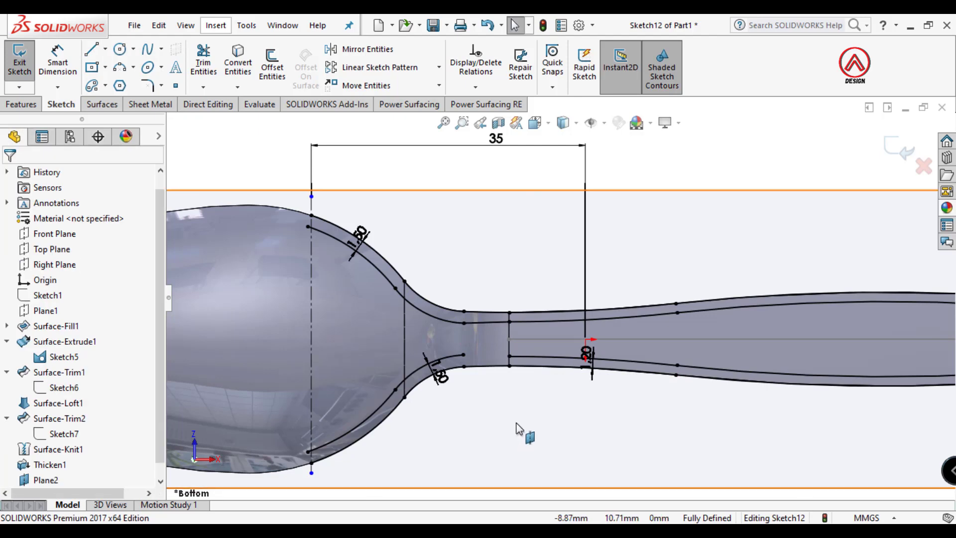
left_click(464, 354)
left_click(509, 357)
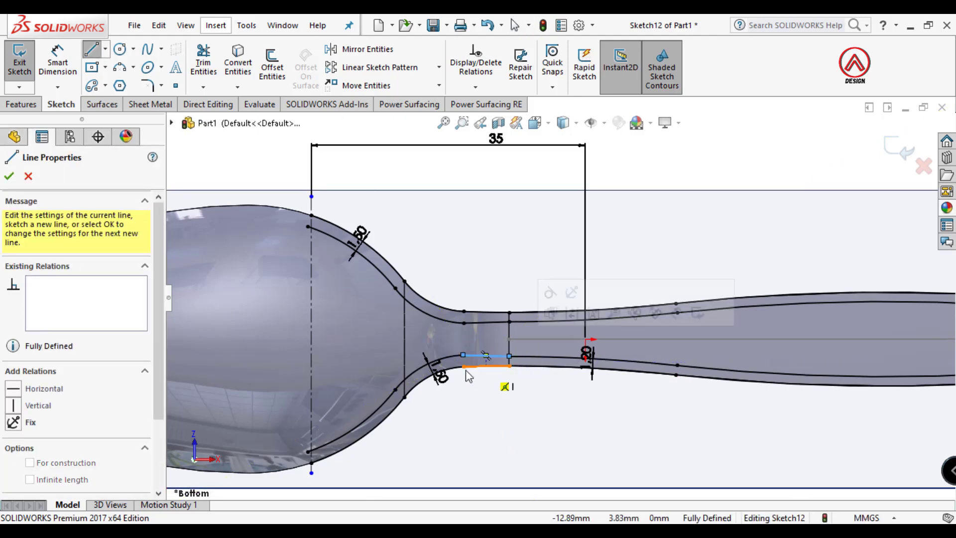
key("Escape")
Sketch a three-point arc from the upper outline's end on the vertical centerline to the upper inner offset curve.
scroll(281, 230, "down", 4)
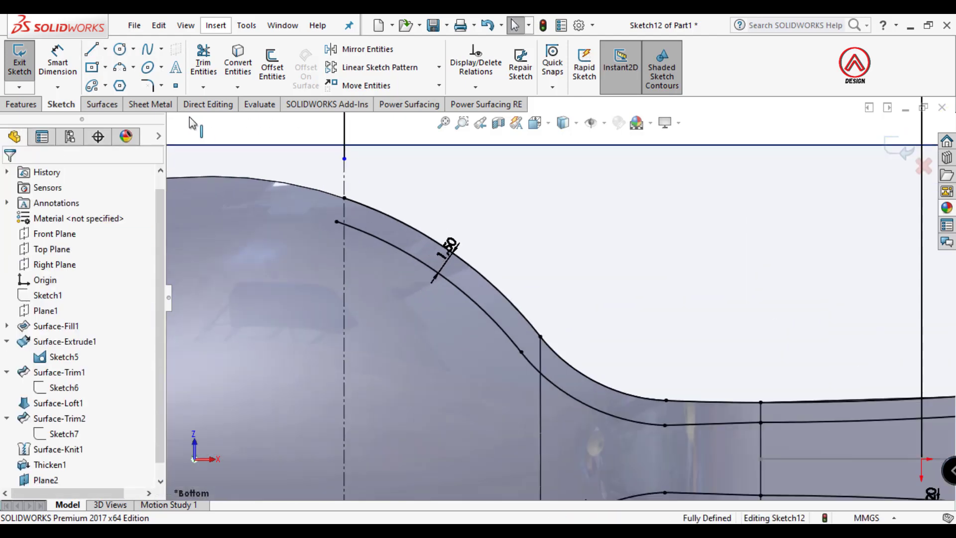
left_click(120, 67)
left_click(344, 197)
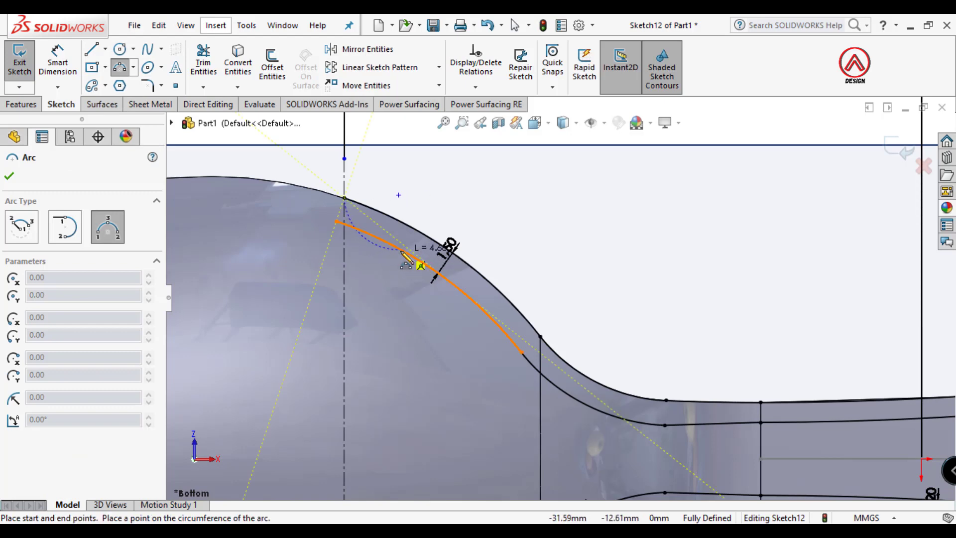
left_click(401, 252)
scroll(377, 242, "down", 2)
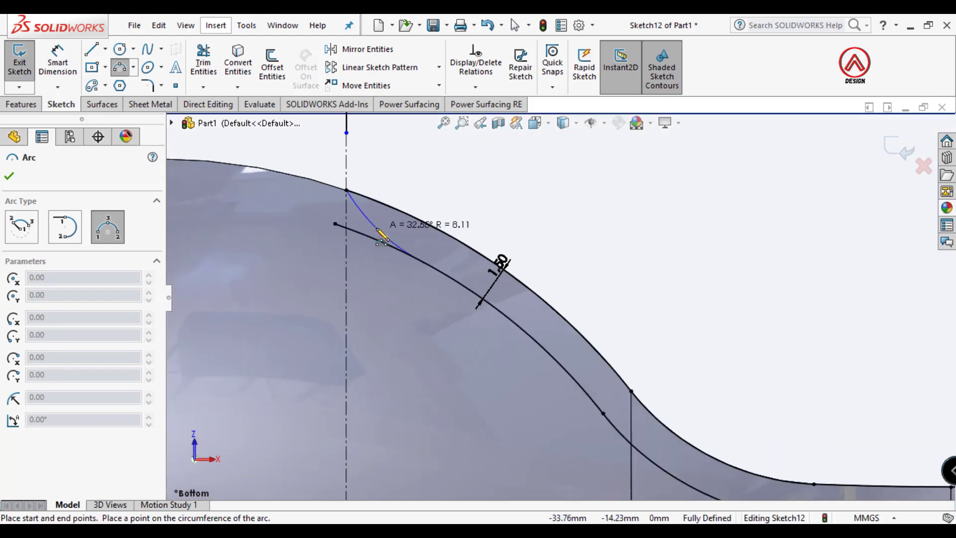
left_click(381, 239)
key("Escape")
Trim away the upper inner offset curve between its free bowl-side end and the arc.
left_click(204, 63)
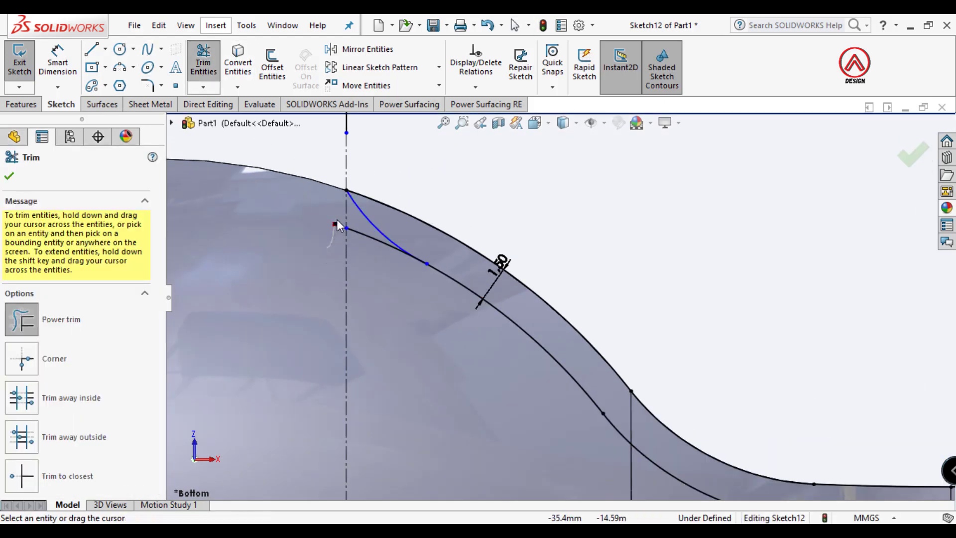
scroll(516, 276, "down", 5)
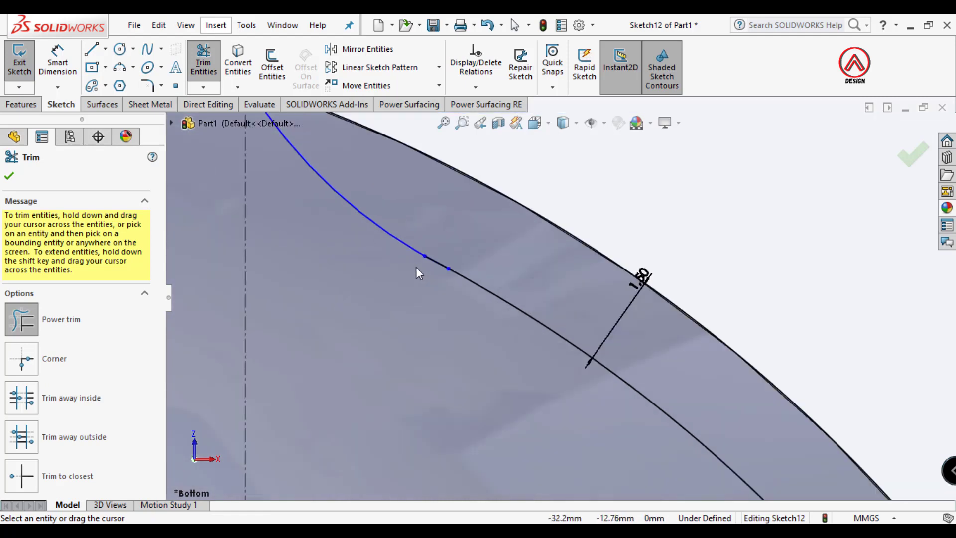
key("Escape")
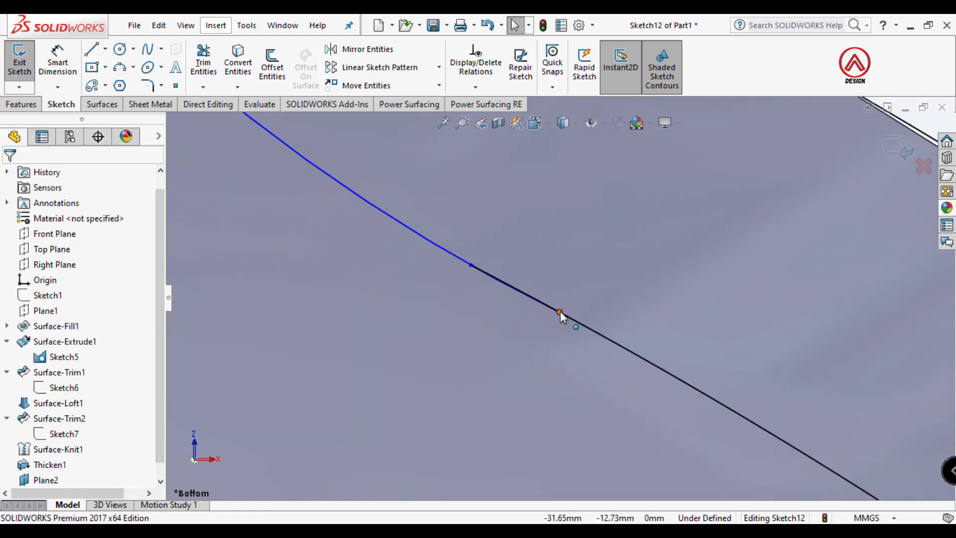
Make the arc's inner end coincident with the upper offset curve and move it onto the curve's trimmed end.
left_click(561, 312)
left_click(574, 323, "ctrl")
left_click(617, 264)
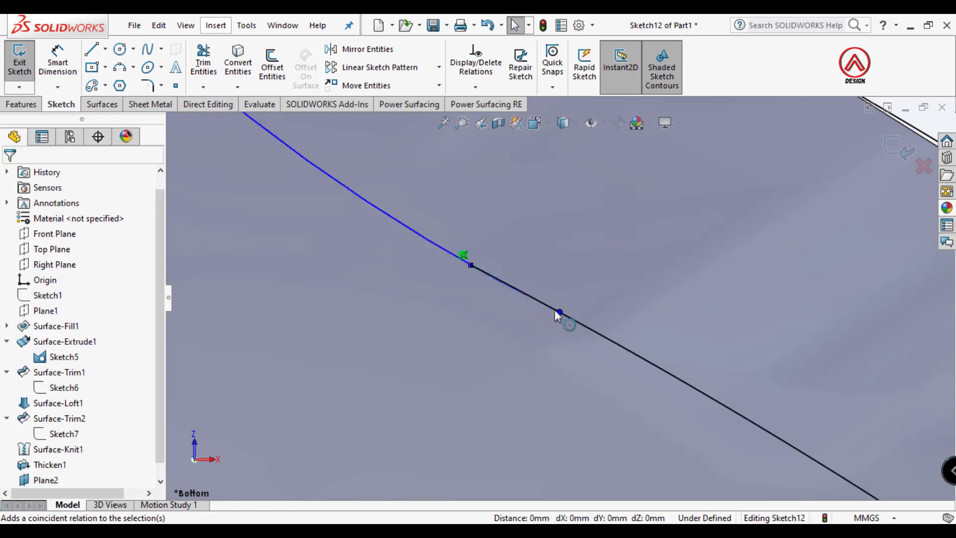
left_click_drag(560, 313, 471, 265)
scroll(479, 280, "up", 4)
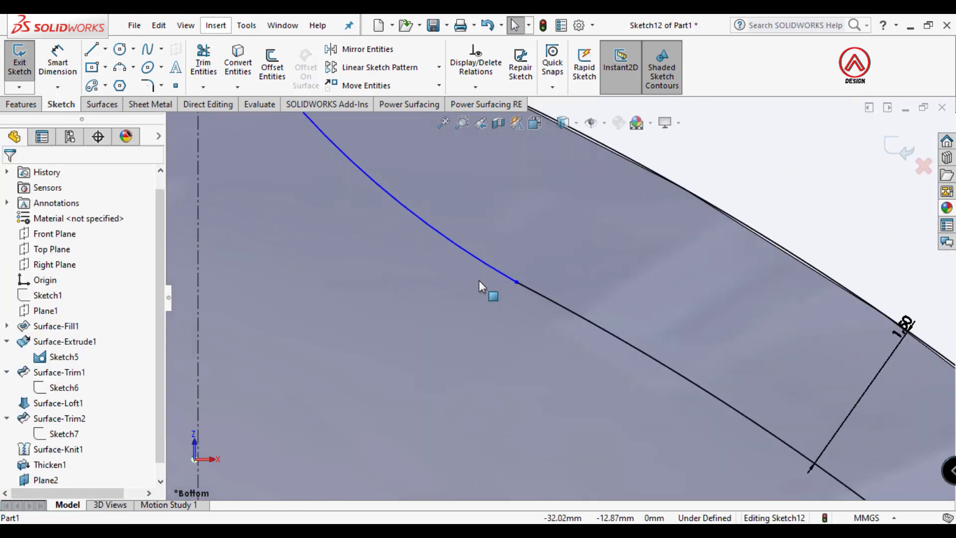
Add a tangent relation between the upper arc and the inner offset curve.
scroll(479, 281, "up", 4)
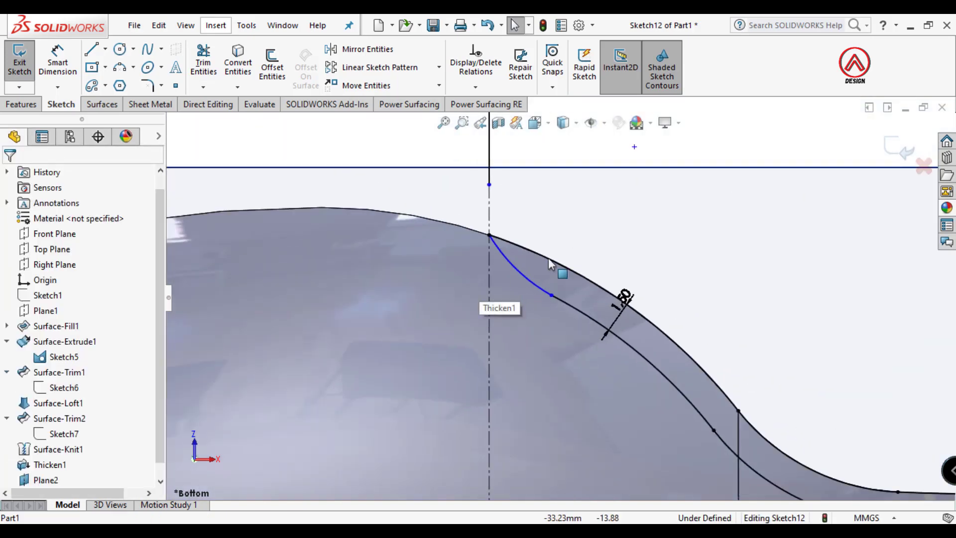
left_click(563, 300)
left_click(573, 308, "ctrl")
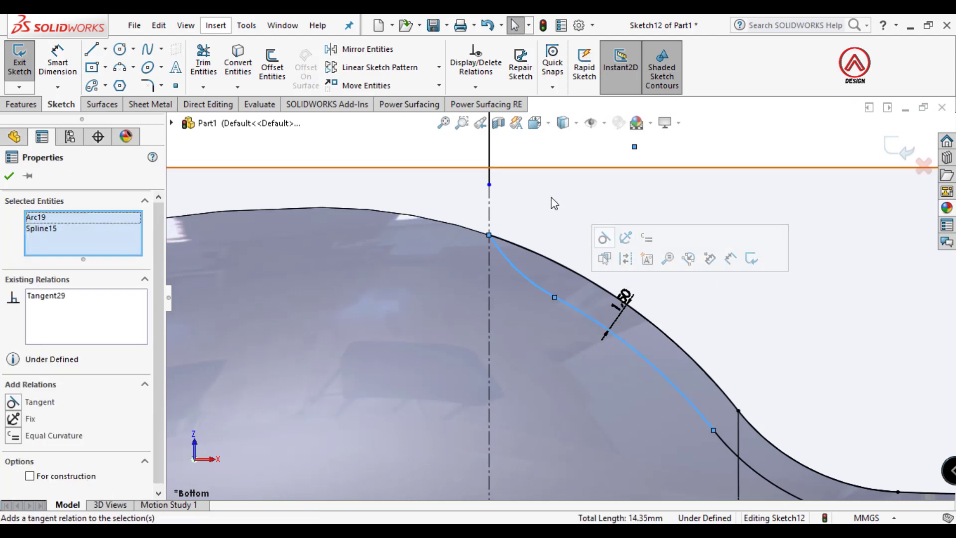
left_click(355, 165)
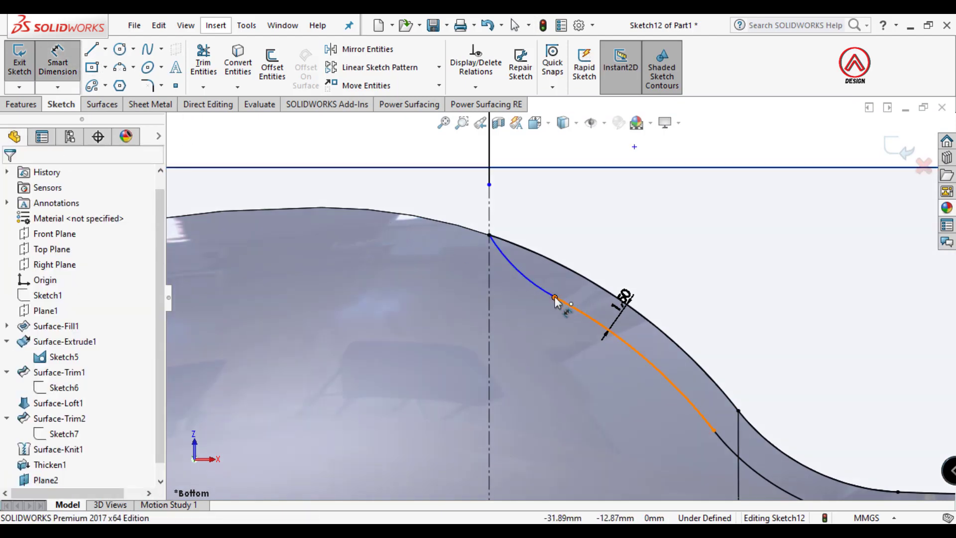
Dimension the upper arc's inner end 3 mm from the vertical centerline.
left_click(556, 299)
scroll(556, 298, "up", 3)
left_click(552, 223)
left_click(552, 199)
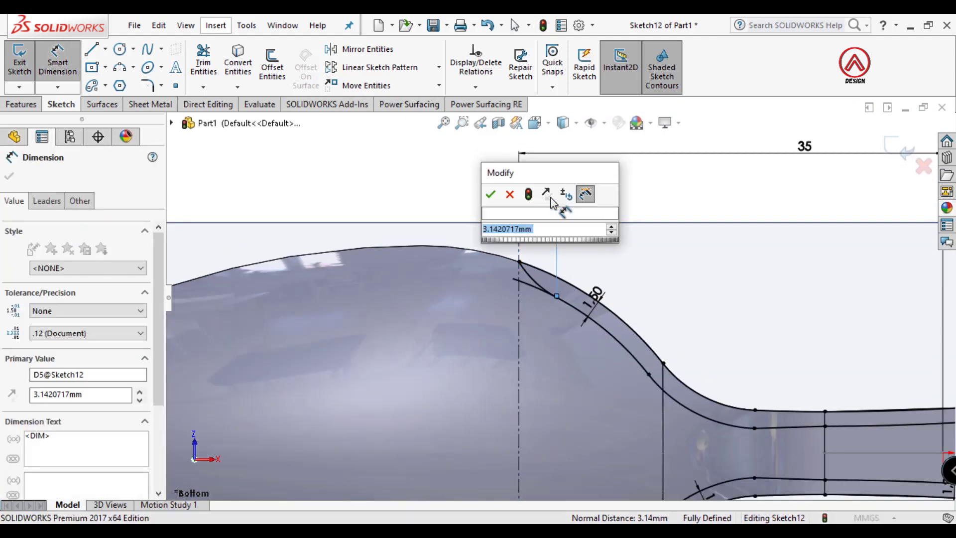
type("3")
key("Return")
left_click(657, 285)
Sketch a three-point arc from the lower outline's end on the vertical centerline to the lower inner offset curve.
scroll(642, 319, "up", 6)
scroll(633, 378, "down", 6)
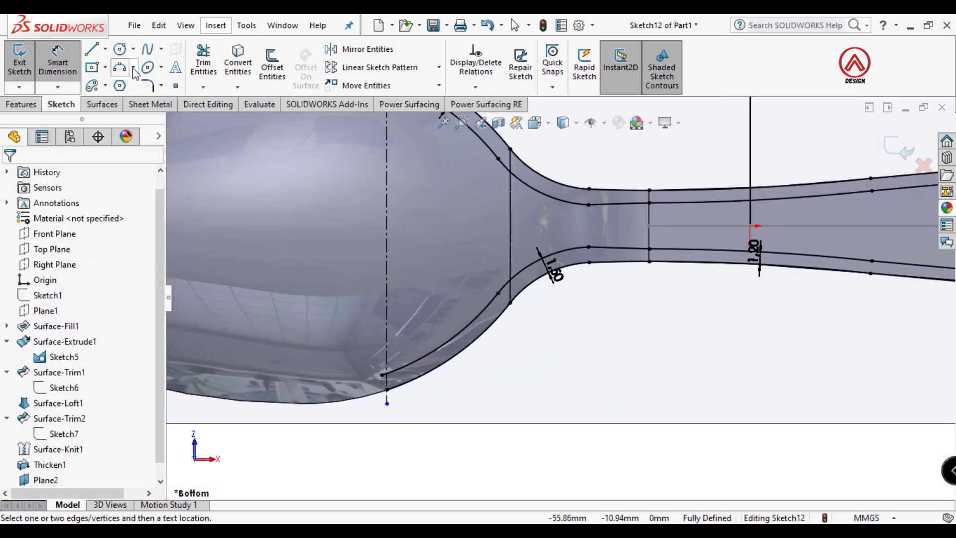
left_click(133, 71)
scroll(379, 369, "down", 3)
left_click(406, 414)
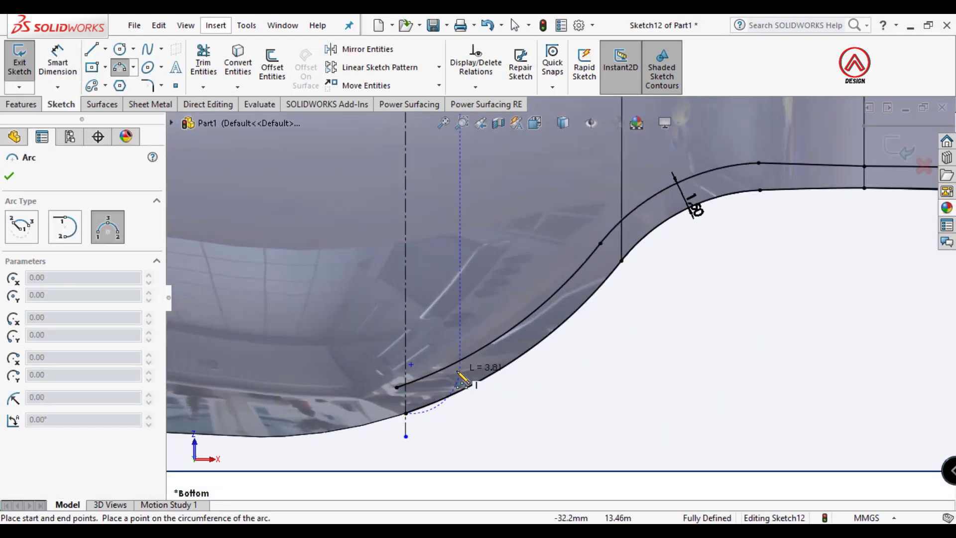
left_click(449, 369)
scroll(433, 381, "down", 3)
left_click(433, 379)
key("Escape")
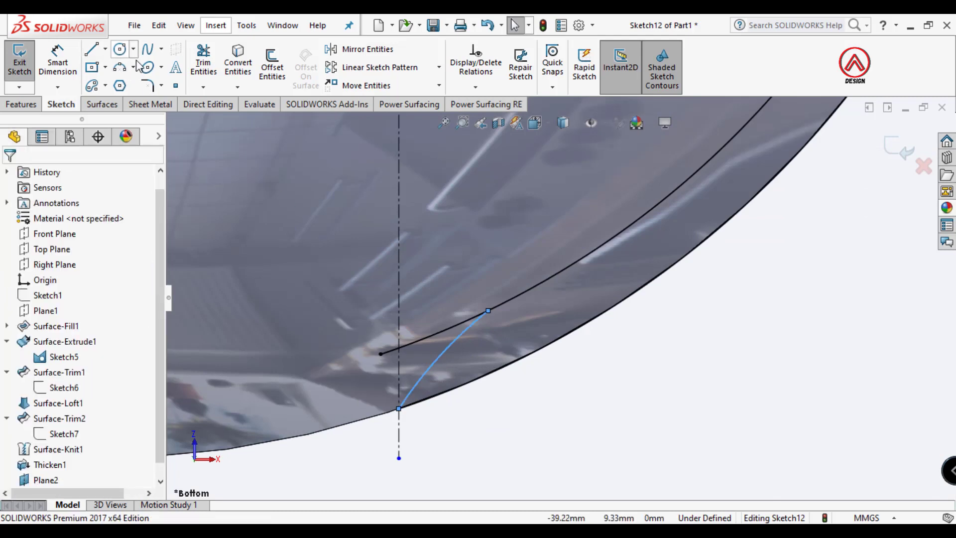
Trim the lower inner offset curve back to the vertical centerline, and undo the extra trim that removes the rest of it.
key("t")
left_click_drag(382, 335, 387, 360)
left_click_drag(426, 319, 426, 363)
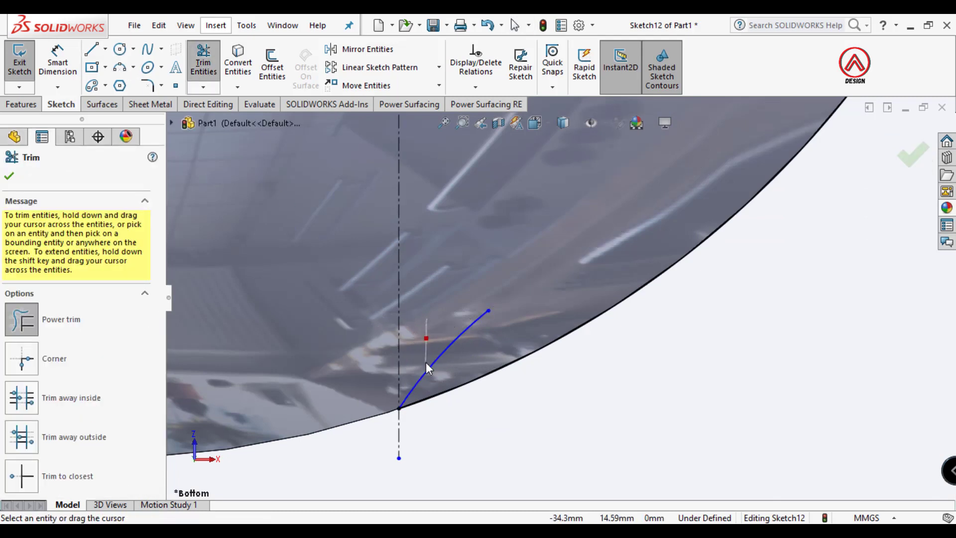
key("Escape")
key("ctrl+z")
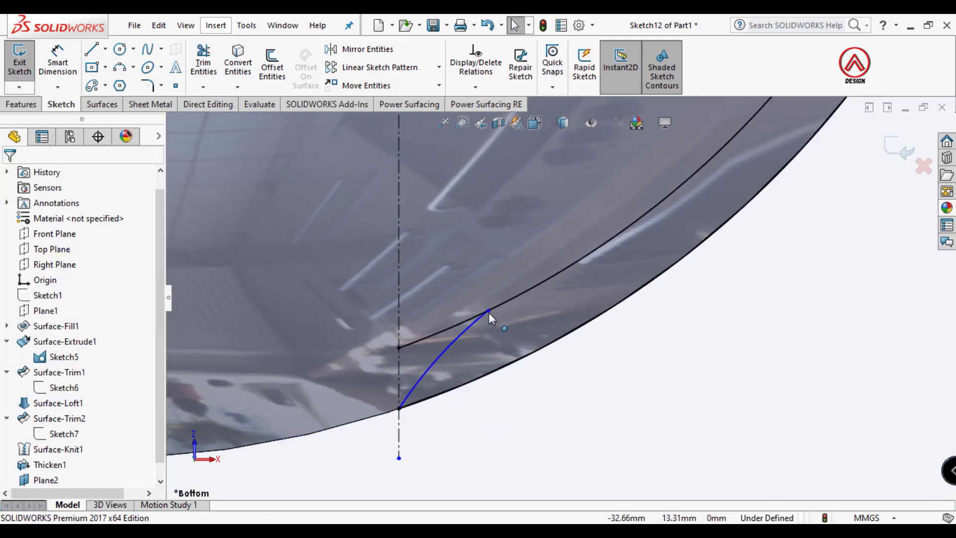
Shift the lower arc's inner end slightly toward the centerline and make it coincident with the lower offset curve.
mouse_move(489, 311)
left_mouse_down()
mouse_move(454, 337)
mouse_move(468, 314)
mouse_move(477, 317)
left_mouse_up()
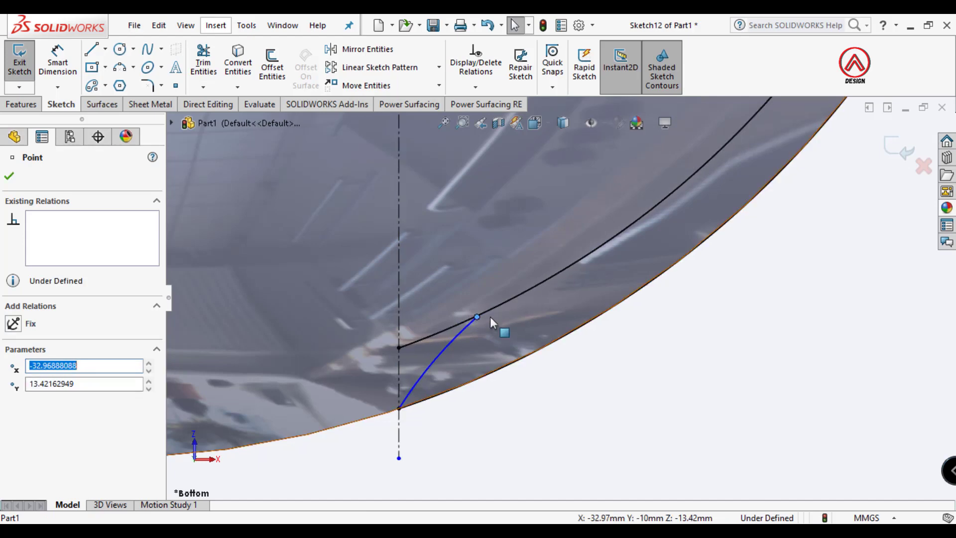
left_click(520, 291, "ctrl")
left_click(532, 247)
left_click(637, 407)
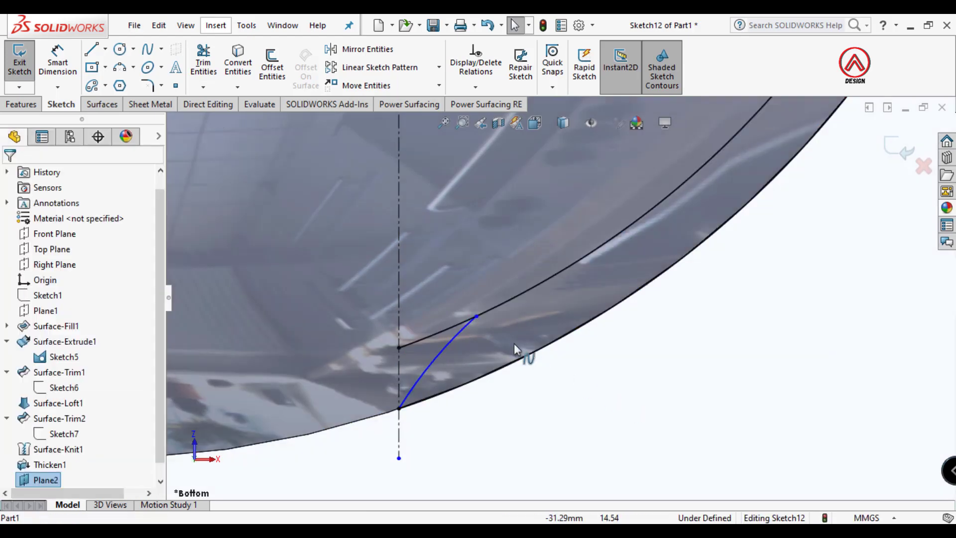
Trim away the leftover piece of the lower inner offset curve between the vertical centerline and the arc.
key("t")
left_click(444, 330)
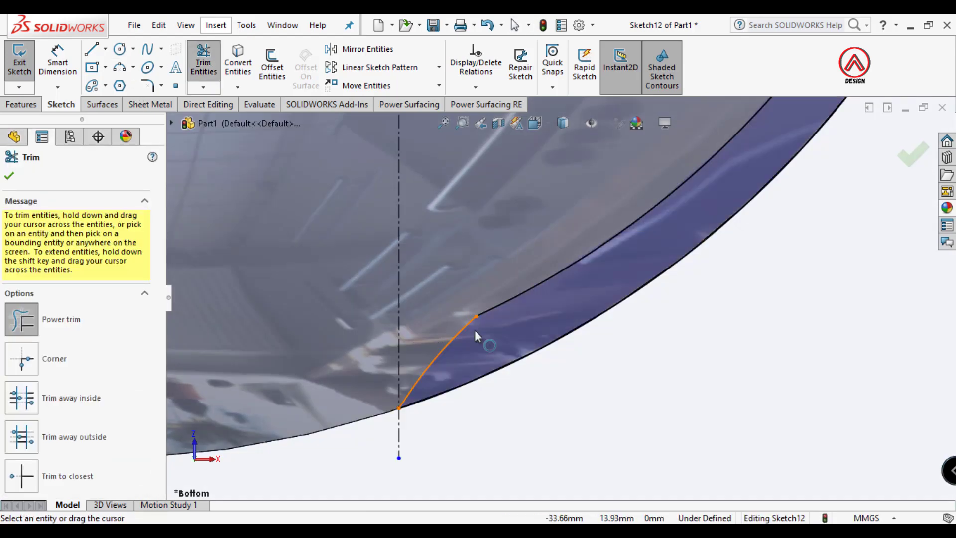
key("Escape")
Add a tangent relation between the lower arc and the lower inner offset curve.
left_click(470, 321)
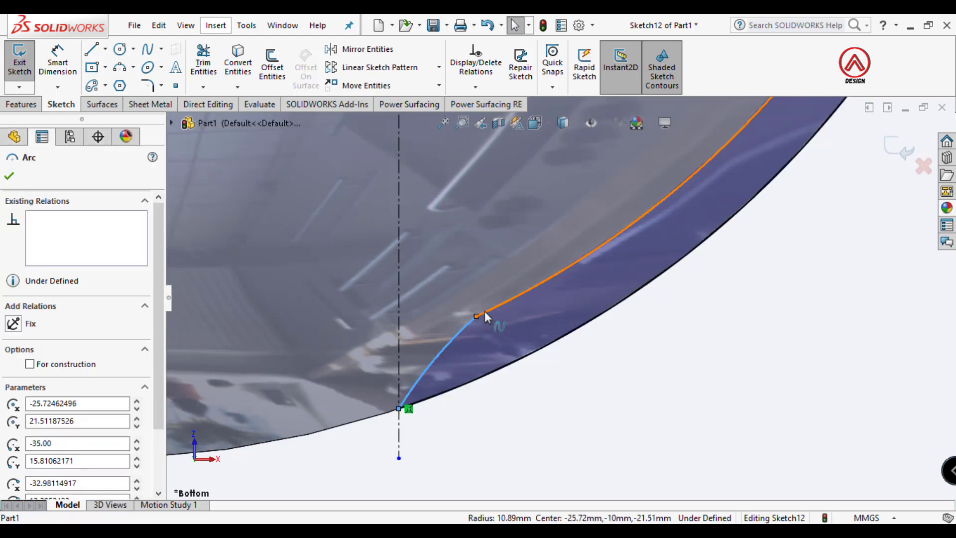
left_click(488, 311, "ctrl")
left_click(525, 250)
left_click(641, 400)
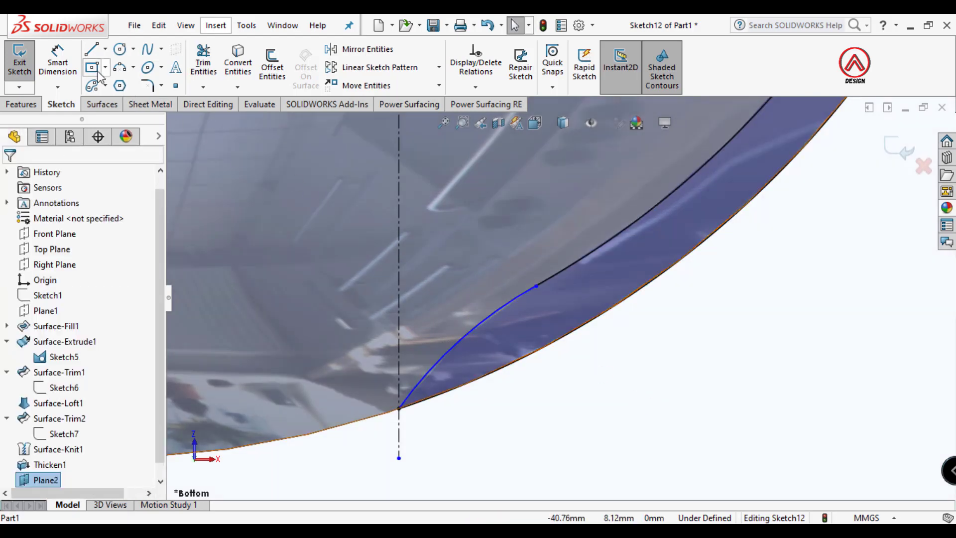
Dimension the horizontal distance between the vertical centerline and the lower arc's inner end as 3 mm.
left_click(58, 62)
left_click(536, 286)
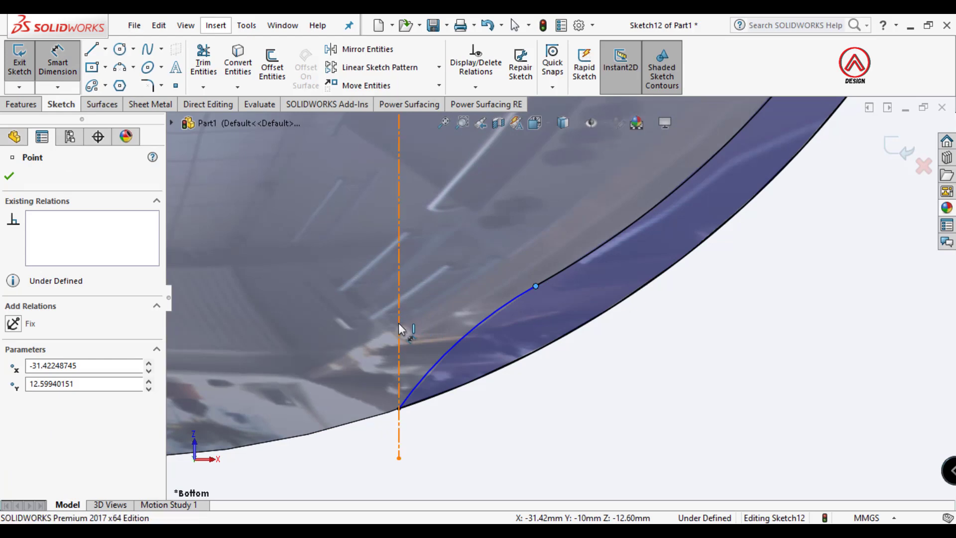
left_click(399, 324)
scroll(509, 438, "up", 3)
left_click(509, 438)
type("3")
key("Return")
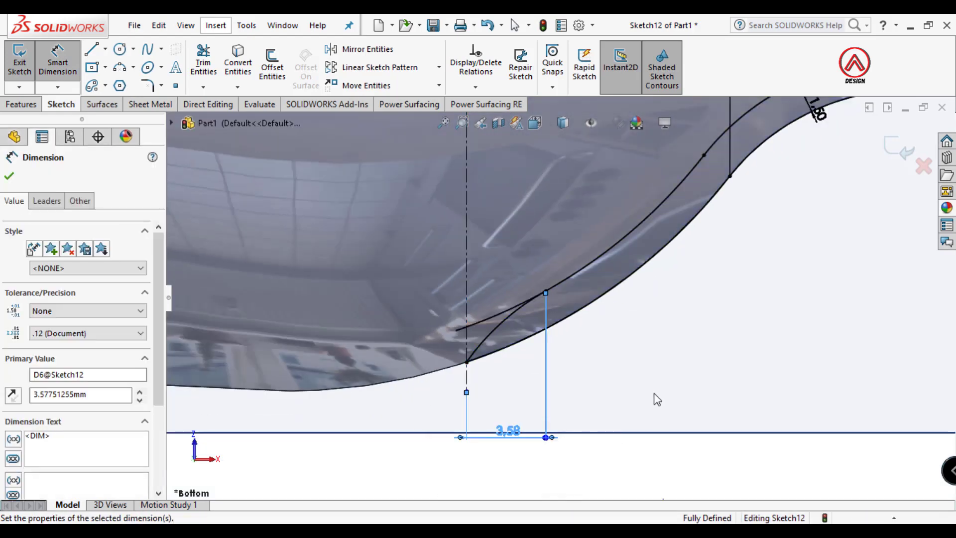
scroll(540, 399, "up", 5)
scroll(654, 396, "up", 2)
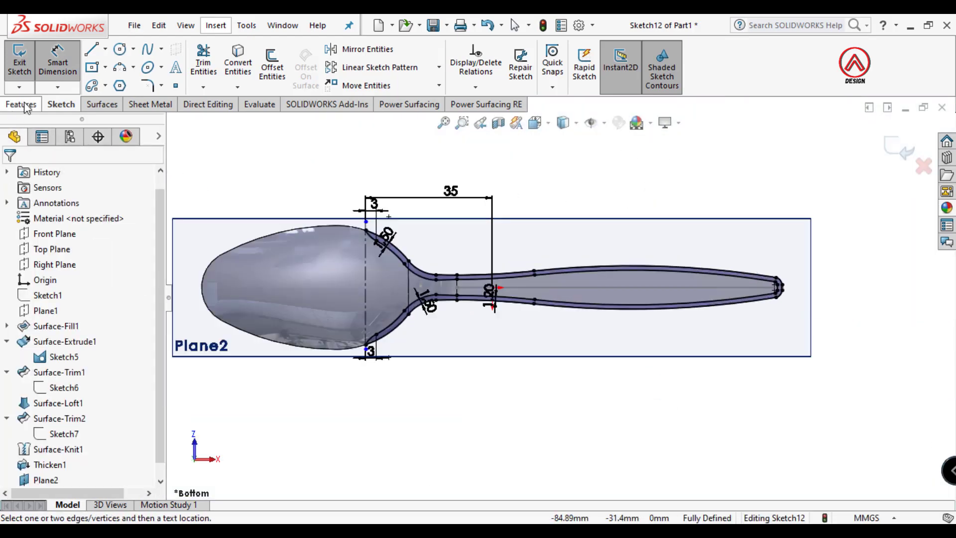
Extrude the closed rim profile from the sketch plane up to the thickened spoon body.
middle_click_drag(653, 396, 533, 441)
left_click(21, 104)
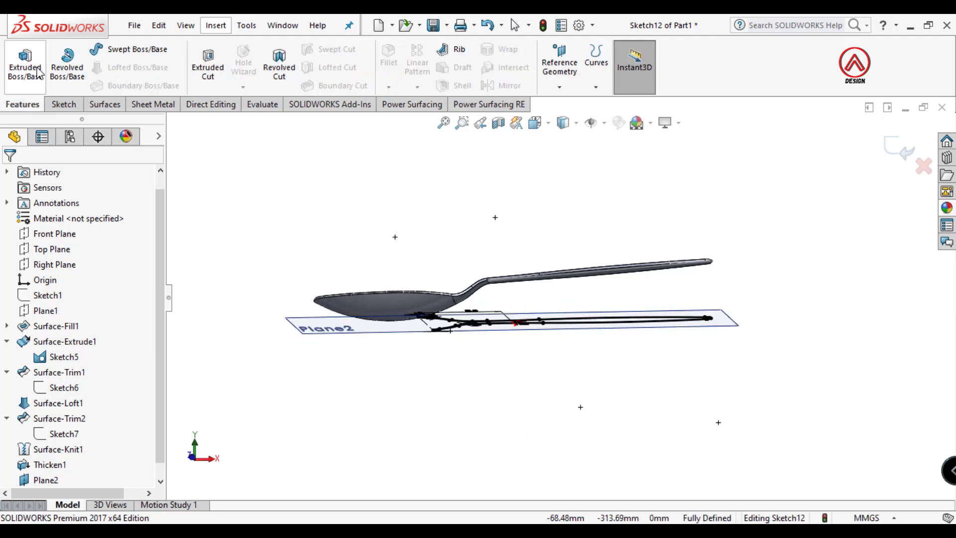
left_click(25, 62)
left_click(71, 259)
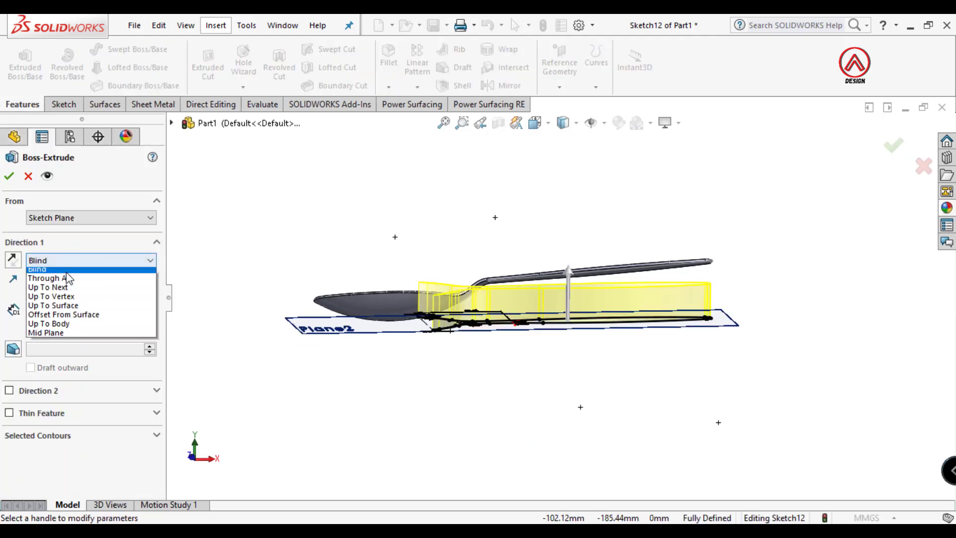
left_click(64, 327)
left_click(421, 314)
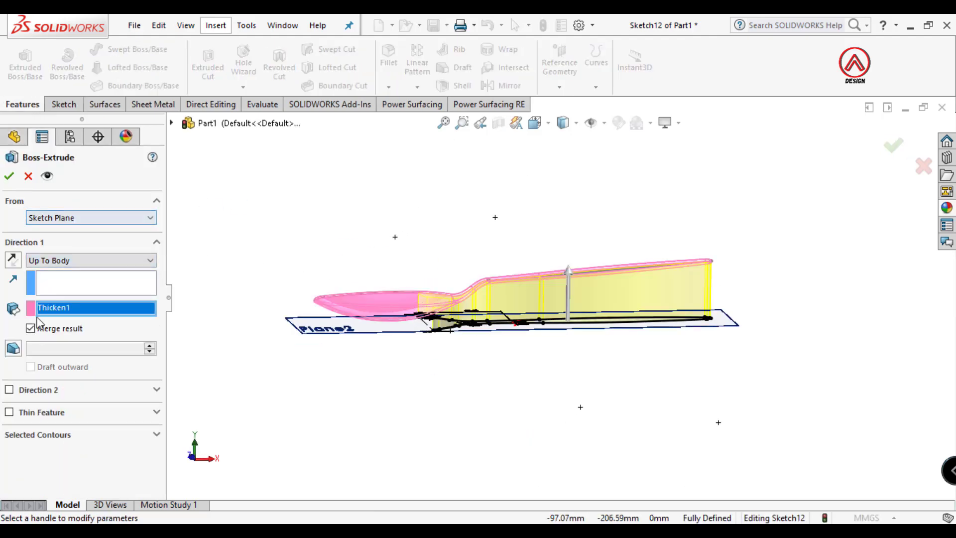
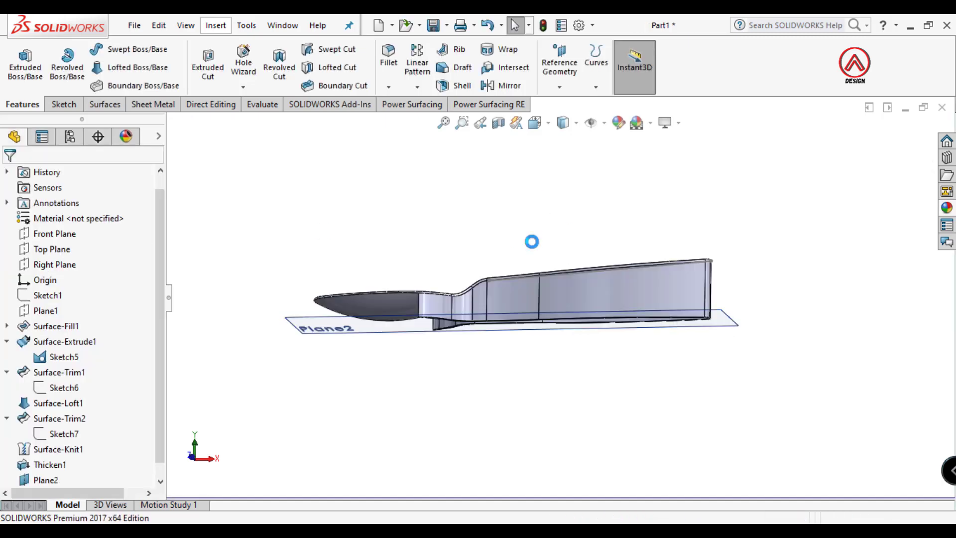
Orient the spoon to the front view and start a sketch on the Front Plane.
scroll(480, 301, "down", 5)
left_click(532, 126)
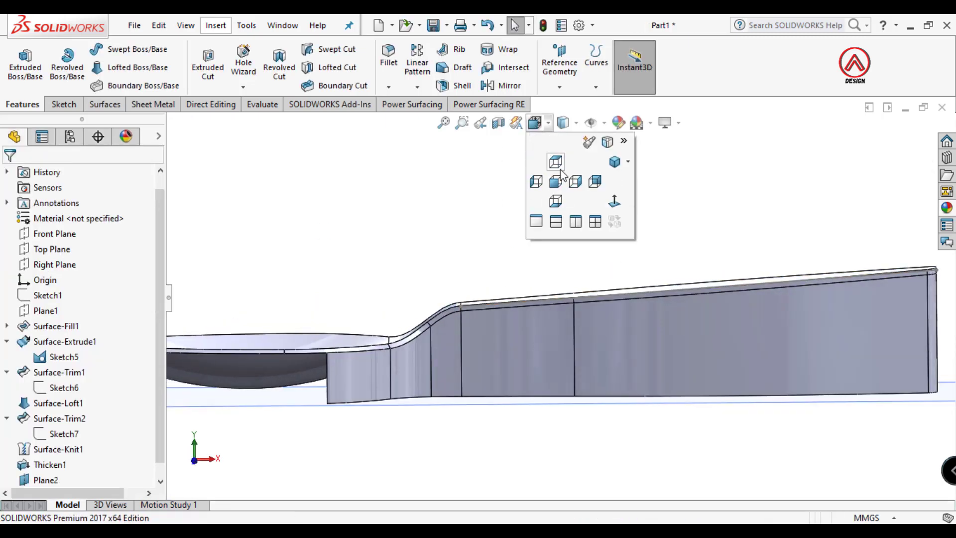
left_click(556, 182)
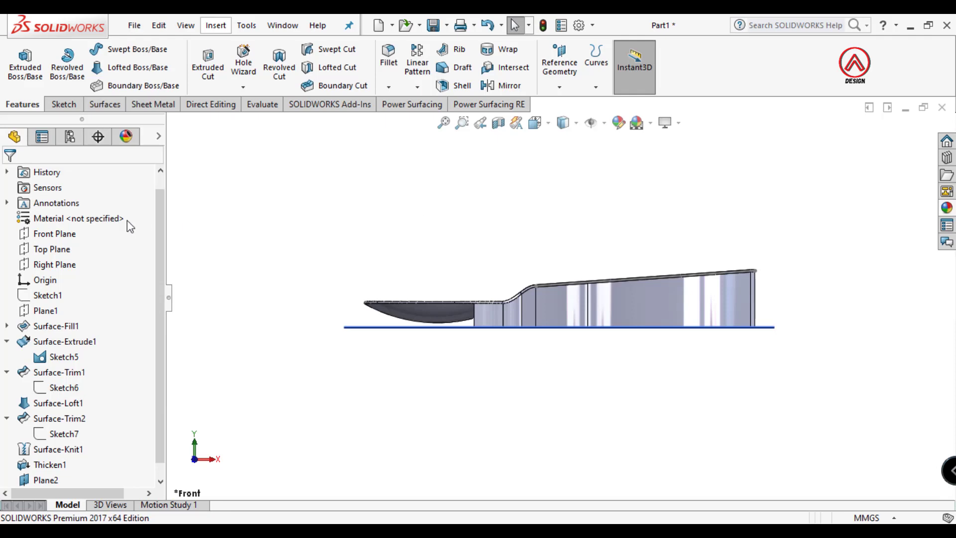
left_click(55, 234)
left_click(71, 209)
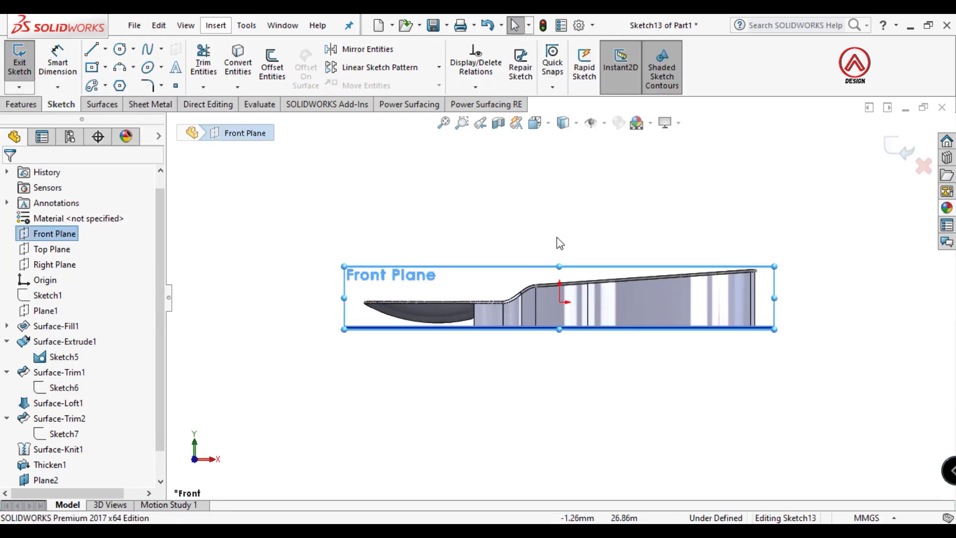
left_click(335, 346)
Offset the handle's straight side-profile line 3 mm downward into the extruded rim.
scroll(546, 287, "down", 3)
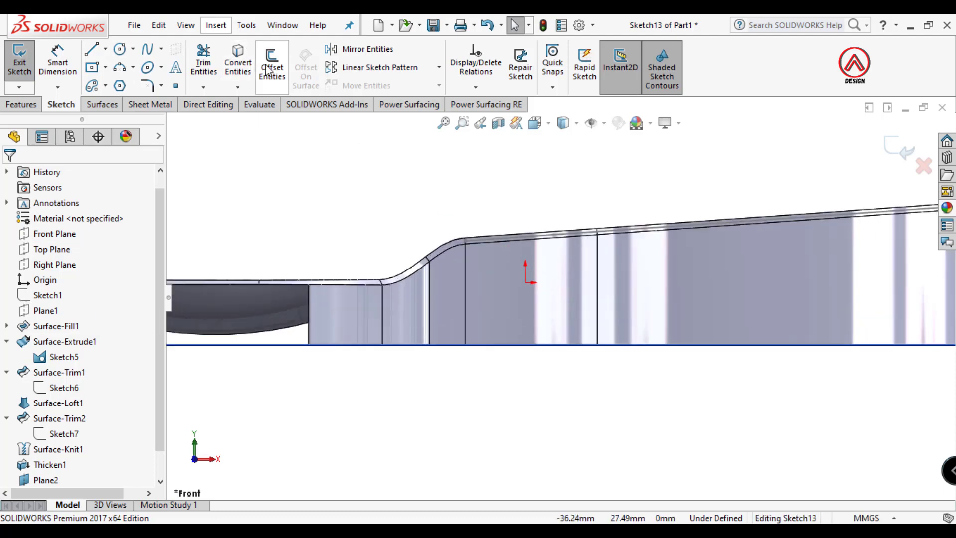
left_click(62, 357)
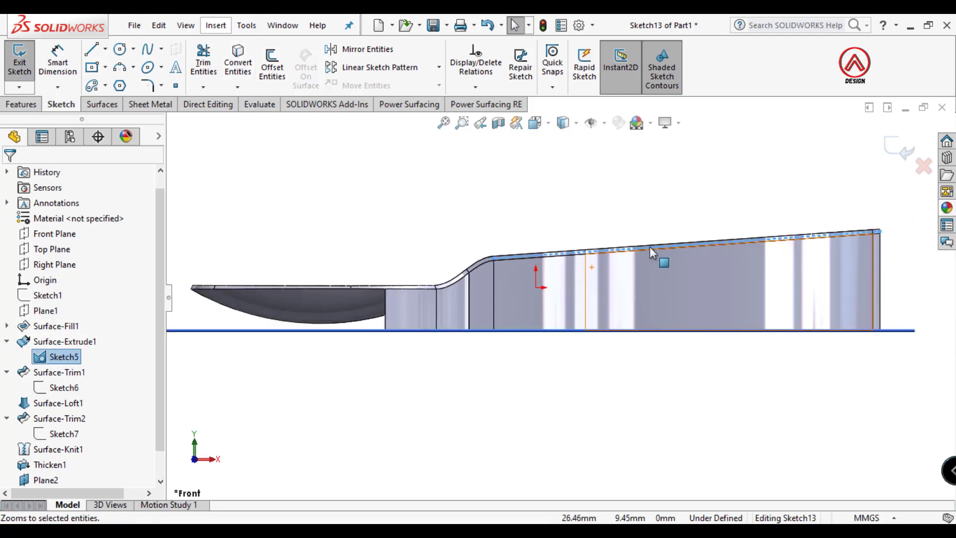
left_click(272, 65)
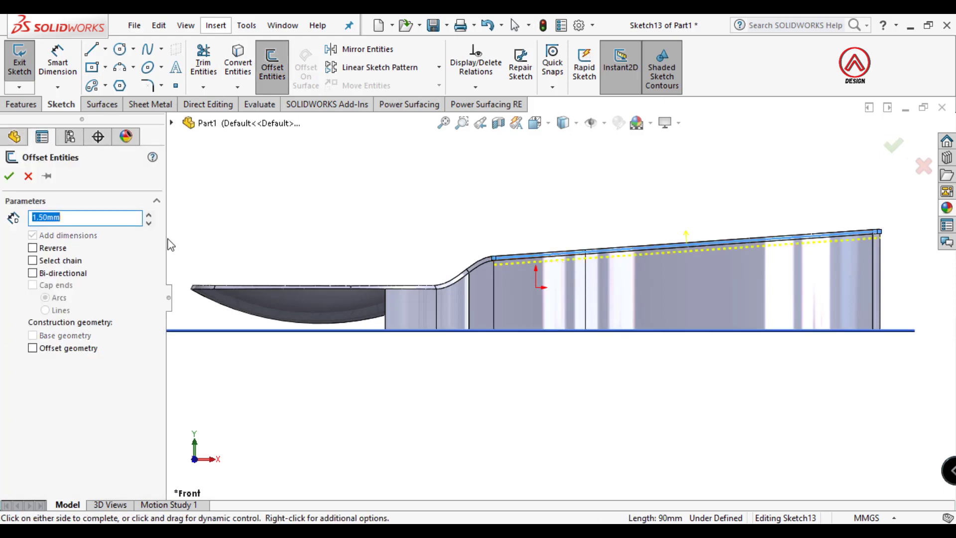
key("Return")
scroll(457, 267, "down", 3)
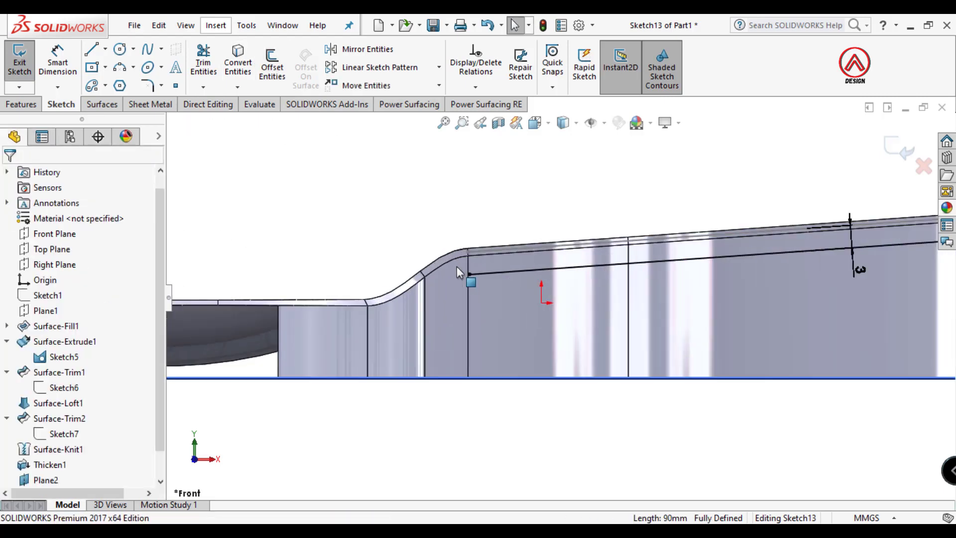
Draw a downward-sagging three-point arc from the upper bowl-side corner of the extruded rim to just before the neck transition.
left_click(119, 68)
scroll(397, 318, "up", 2)
scroll(384, 319, "down", 3)
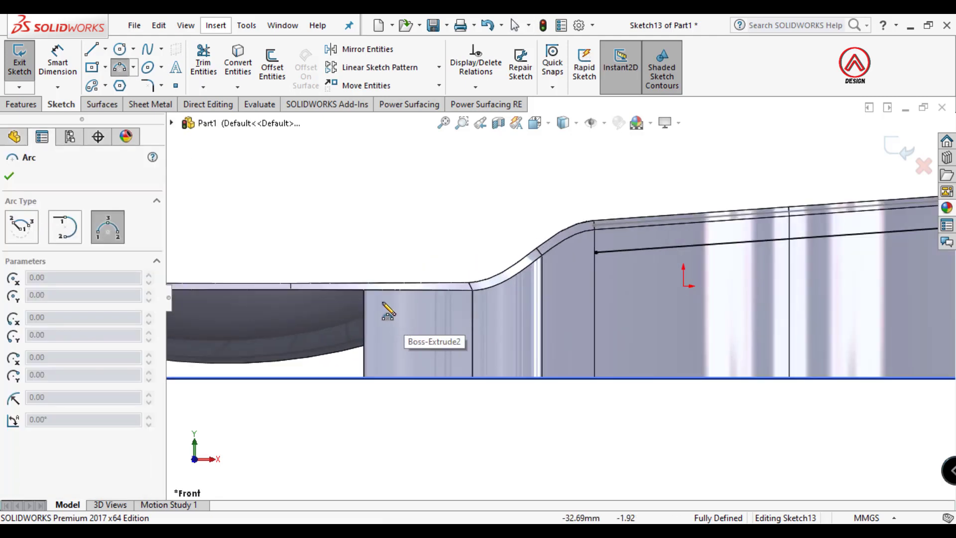
left_click(365, 287)
scroll(512, 308, "down", 2)
left_click(529, 297)
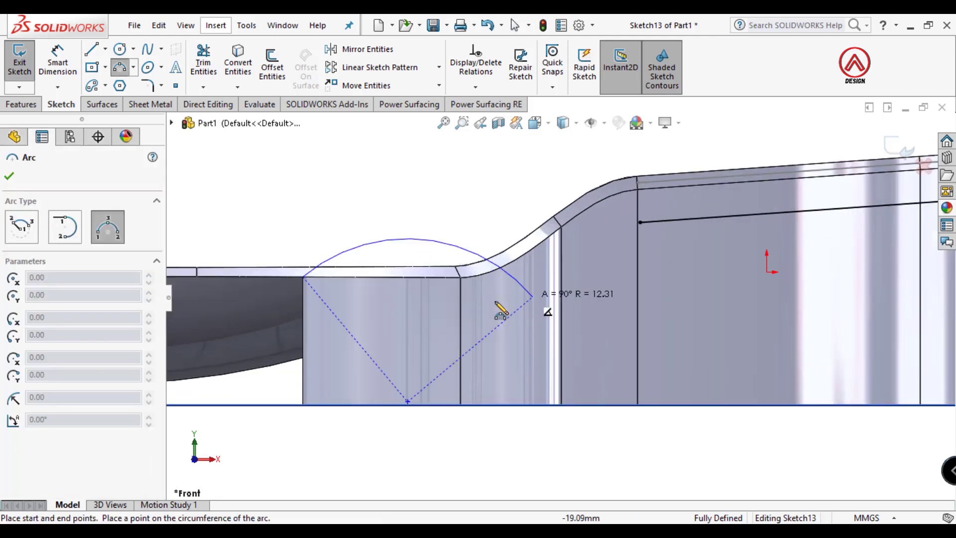
left_click(461, 317)
scroll(637, 248, "down", 2)
key("Escape")
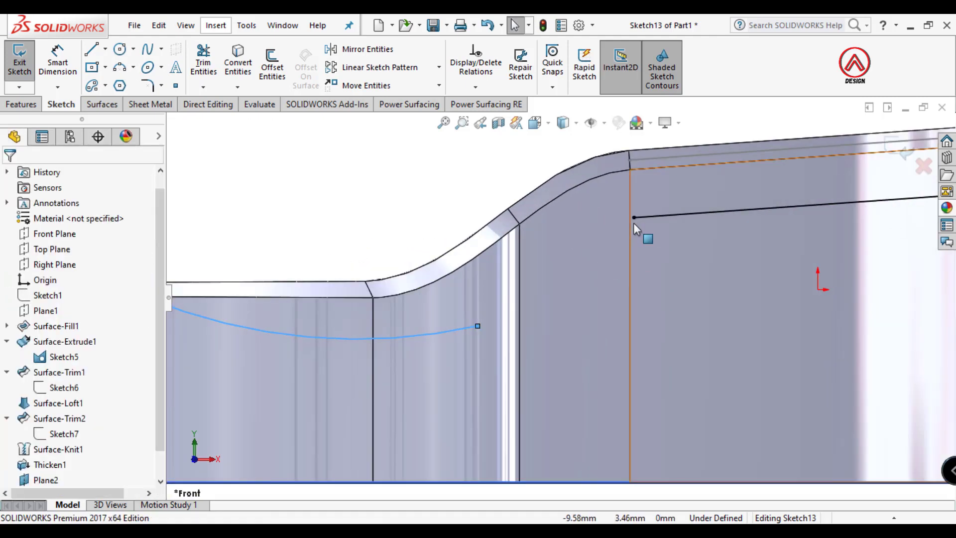
Shorten the offset line at its neck end and draw a three-point arc from it curving down toward the lower arc.
left_click_drag(634, 219, 678, 214)
key("Escape")
scroll(534, 238, "up", 2)
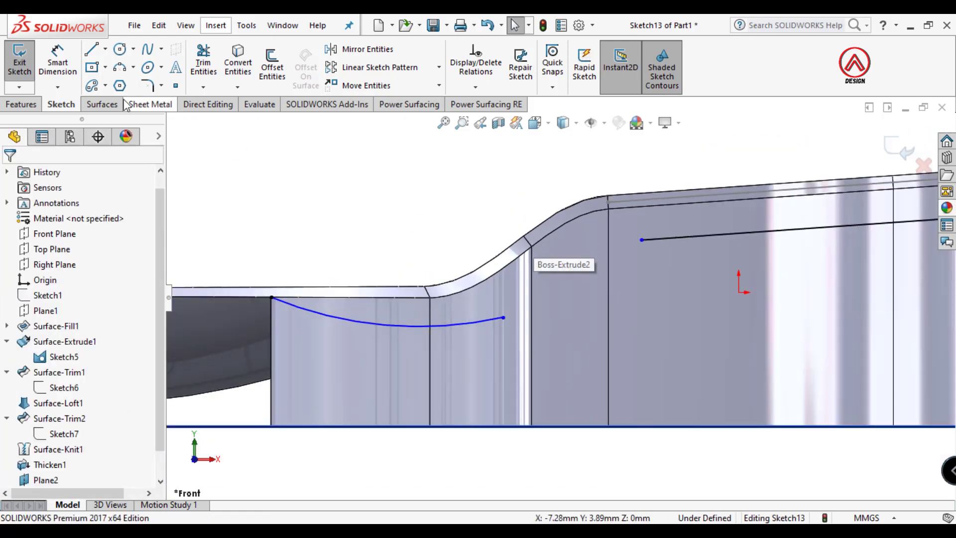
left_click(120, 68)
left_click(642, 240)
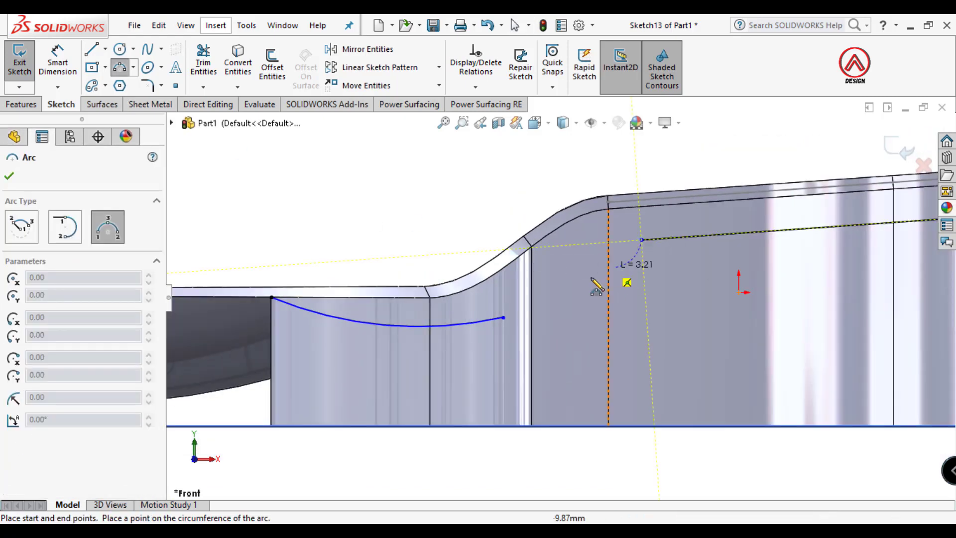
left_click(551, 292)
left_click(584, 269)
key("Escape")
Connect the free ends of the two neck arcs with a short straight line.
left_click(91, 49)
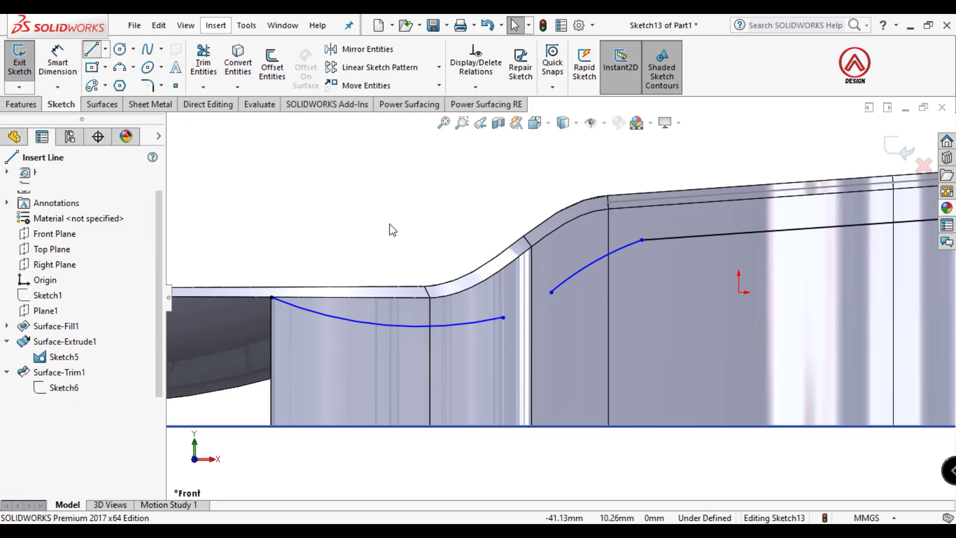
left_click(504, 318)
left_click(551, 293)
key("Escape")
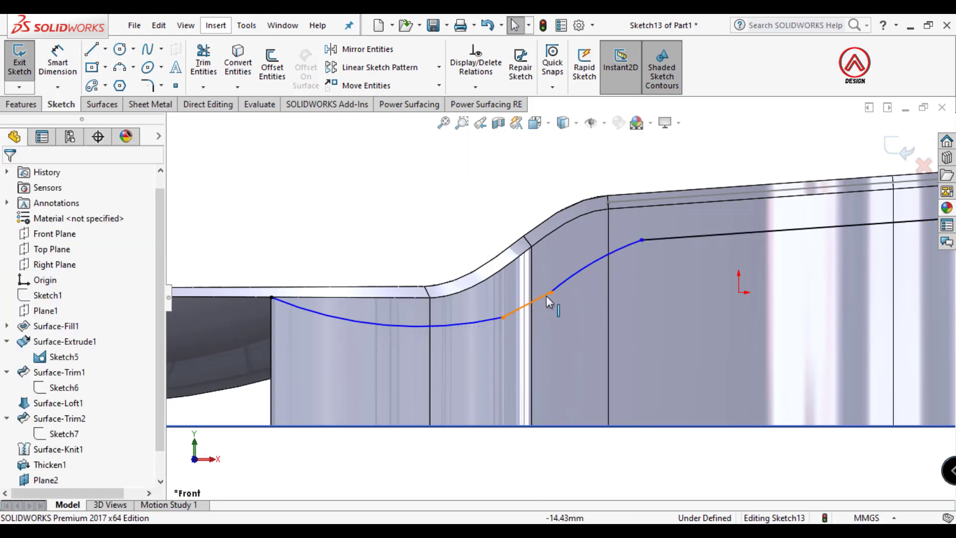
Add tangent relations between the short connecting line and both neck arcs.
left_click(546, 294)
left_click(598, 259, "ctrl")
left_click(599, 226)
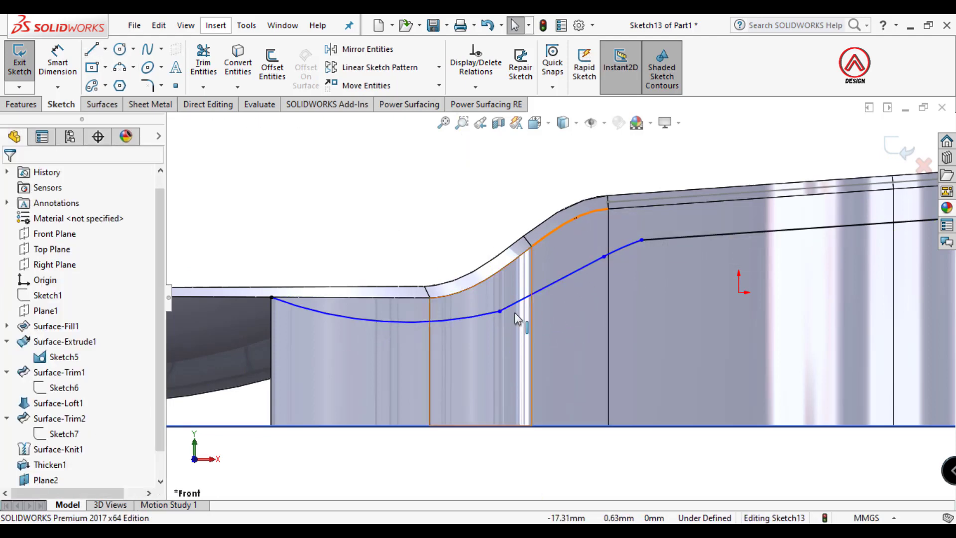
left_click(492, 315)
left_click(508, 311, "ctrl")
left_click(549, 243)
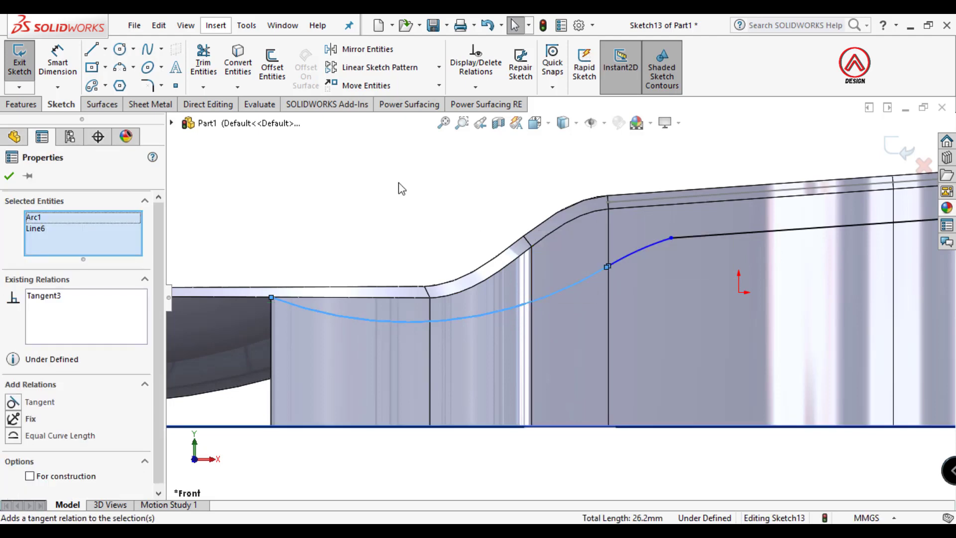
left_click(397, 185)
Move the lower end of the upper neck arc down toward the bowl to lengthen the short connecting line.
scroll(566, 259, "down", 4)
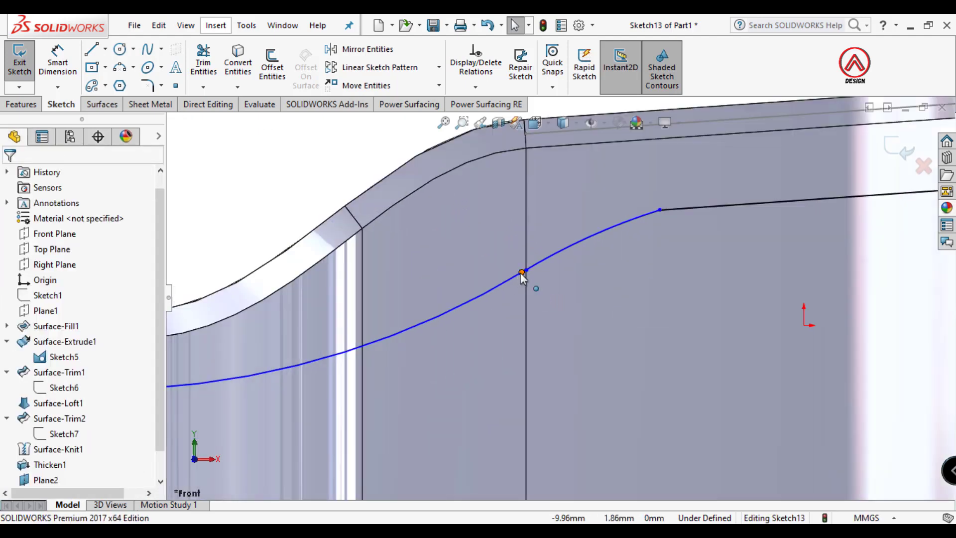
left_click_drag(522, 274, 444, 311)
scroll(495, 298, "down", 3)
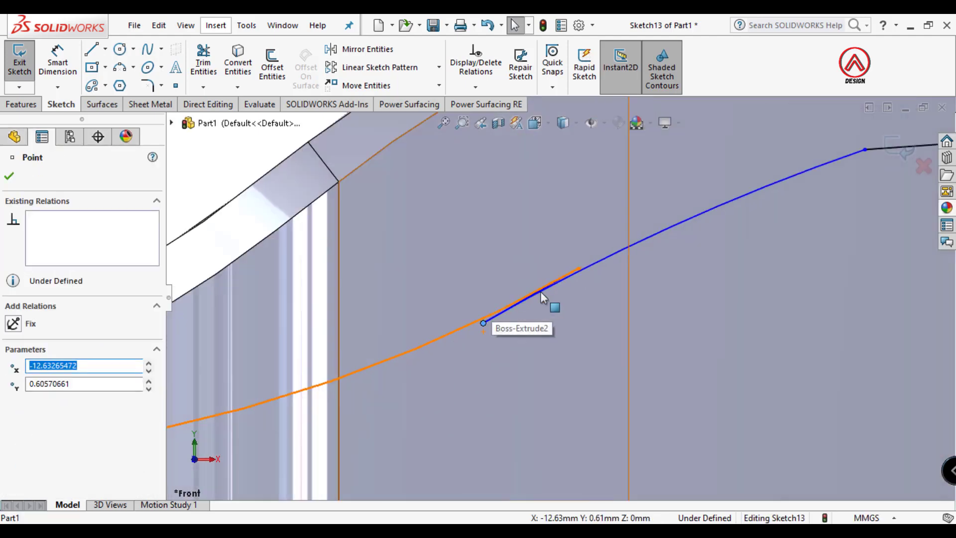
mouse_move(576, 276)
left_mouse_down()
mouse_move(495, 302)
mouse_move(302, 441)
mouse_move(408, 387)
left_mouse_up()
scroll(560, 298, "up", 5)
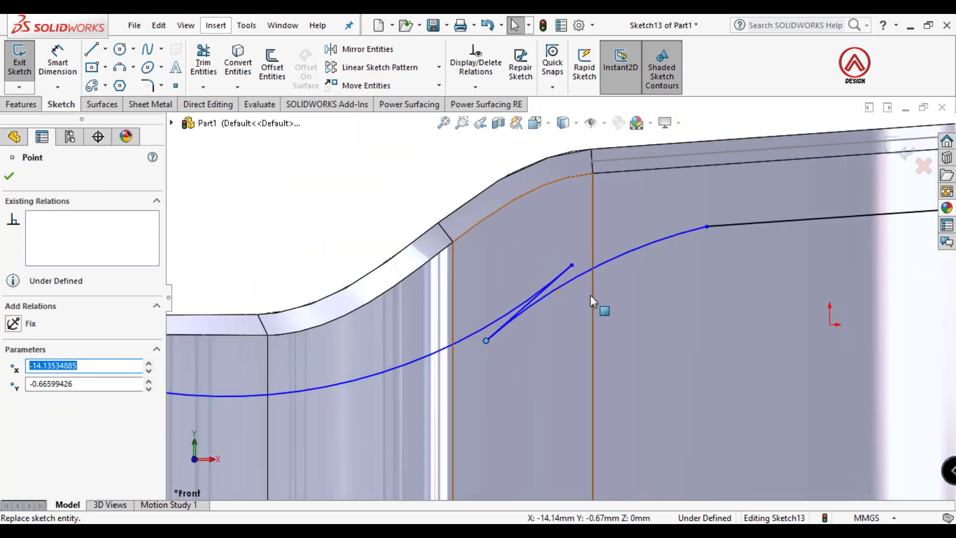
key("Escape")
left_click(503, 331)
scroll(401, 195, "up", 1)
left_click(401, 195)
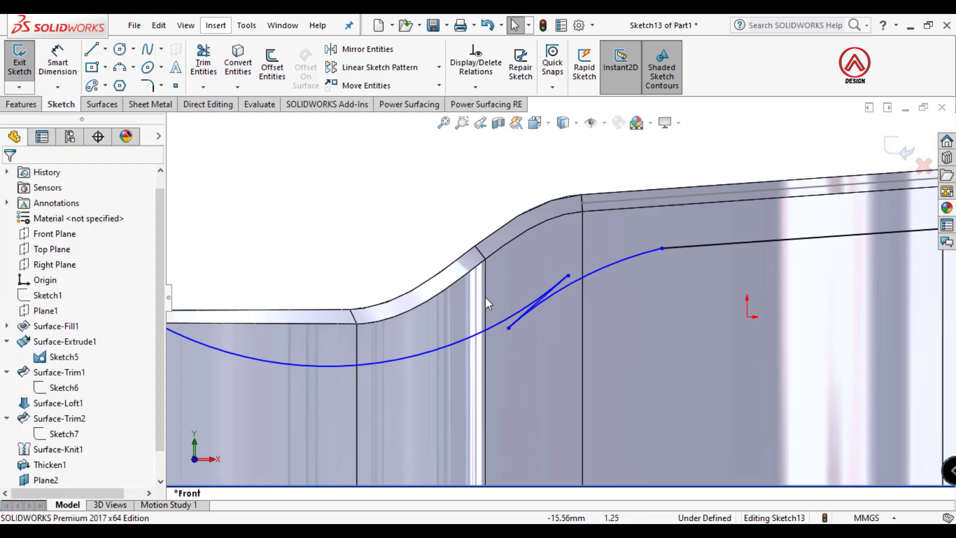
Try to untangle the overlapping neck arcs by repositioning the junction points of the connecting line.
mouse_move(568, 276)
left_mouse_down()
mouse_move(452, 354)
mouse_move(555, 294)
mouse_move(593, 289)
mouse_move(518, 379)
mouse_move(506, 344)
left_mouse_up()
scroll(559, 299, "down", 1)
scroll(556, 296, "down", 2)
scroll(510, 353, "up", 3)
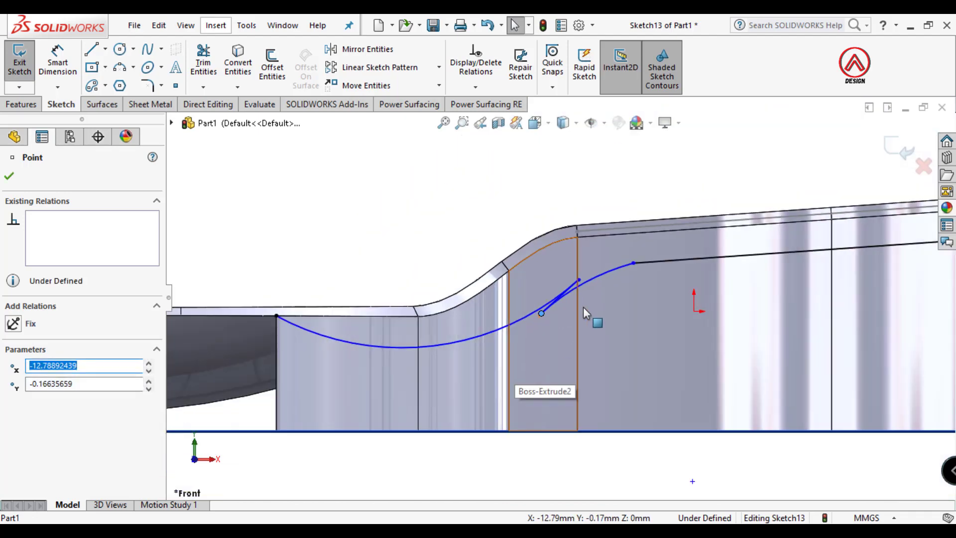
scroll(573, 297, "down", 2)
scroll(556, 284, "up", 3)
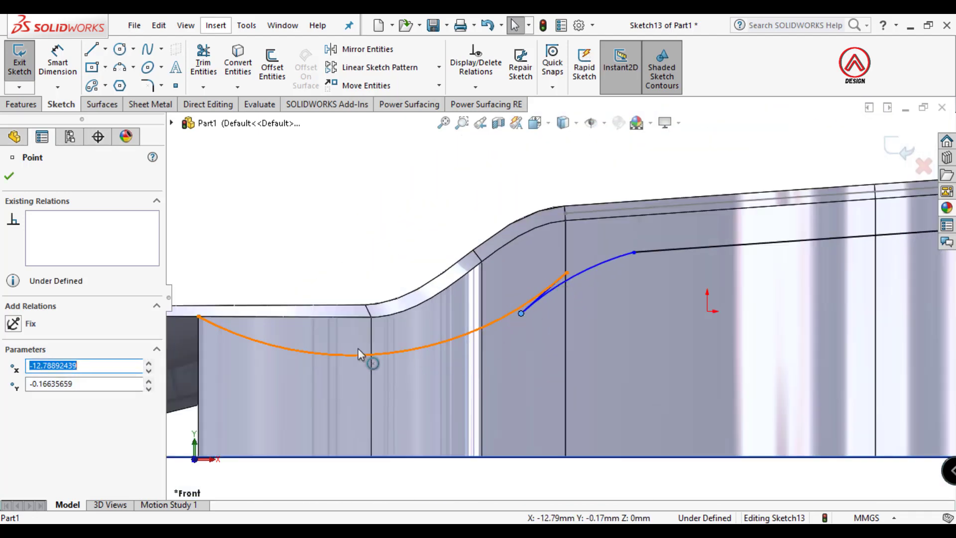
left_click(57, 62)
scroll(597, 294, "up", 2)
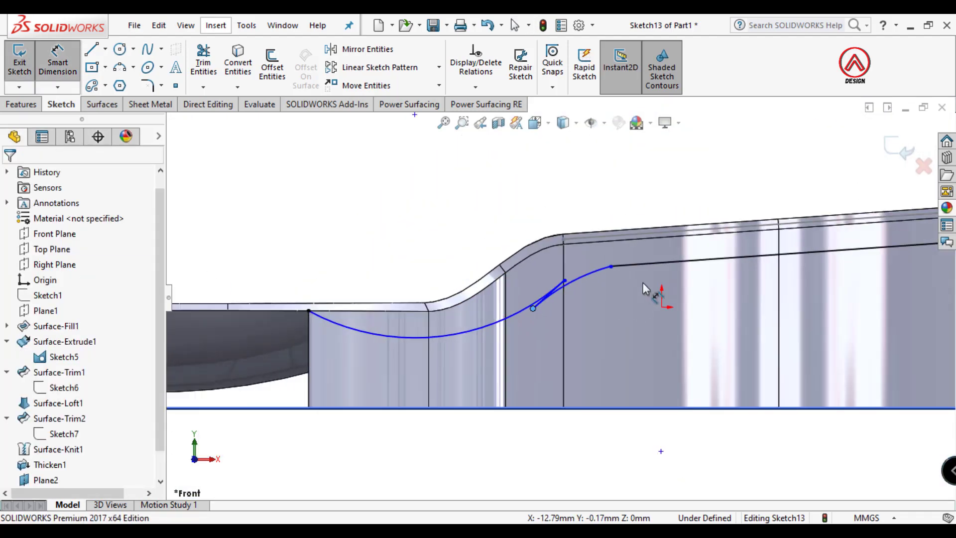
left_click(609, 269)
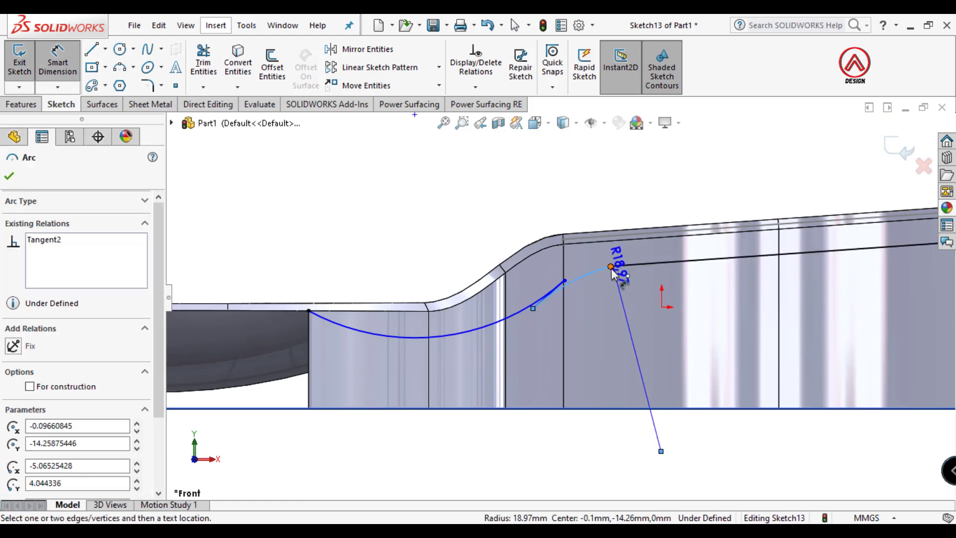
key("Escape")
Add a tangent relation between the upper neck arc and the offset handle line.
left_click(600, 272)
left_click(629, 265, "ctrl")
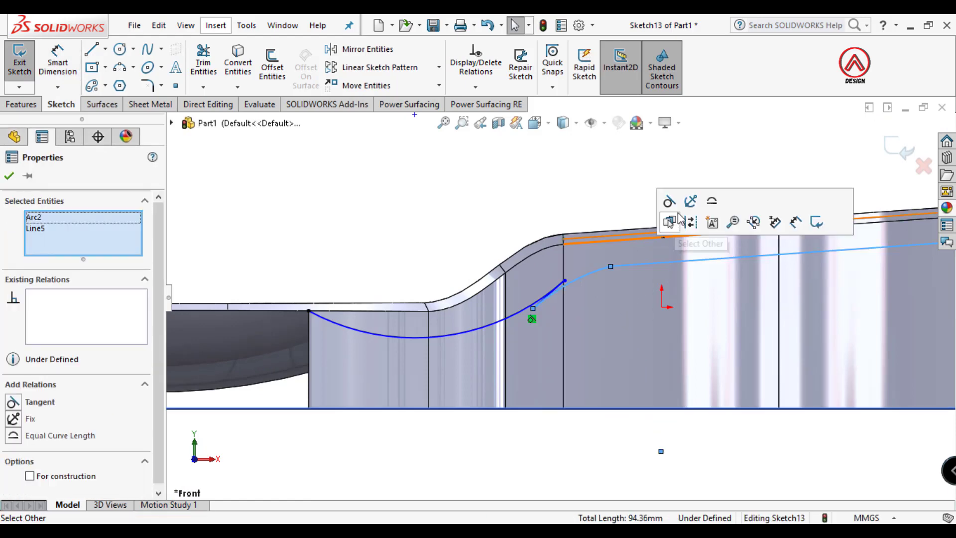
left_click(613, 177)
Dimension the horizontal distance from the offset handle line's neck end to the origin as 6 mm.
left_click(58, 68)
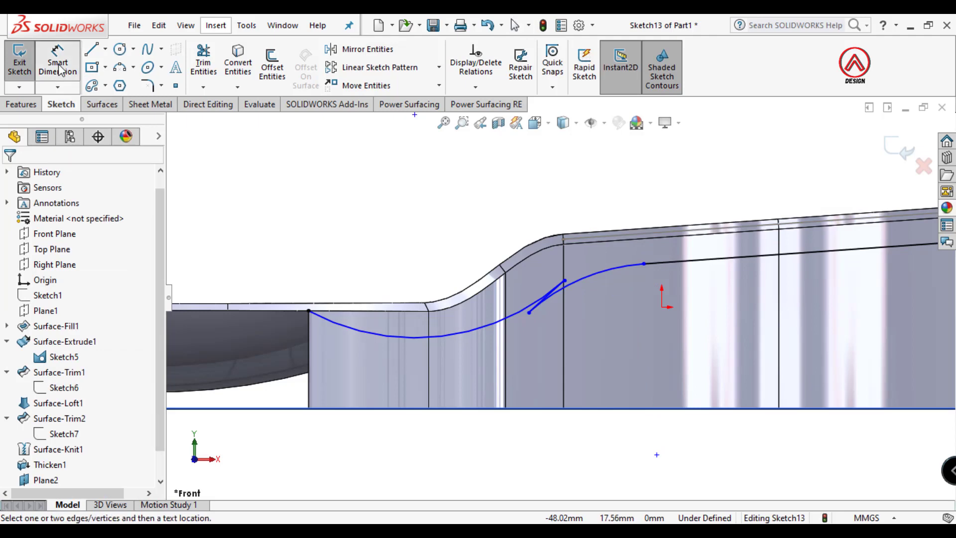
left_click(644, 263)
left_click(650, 203)
type("6")
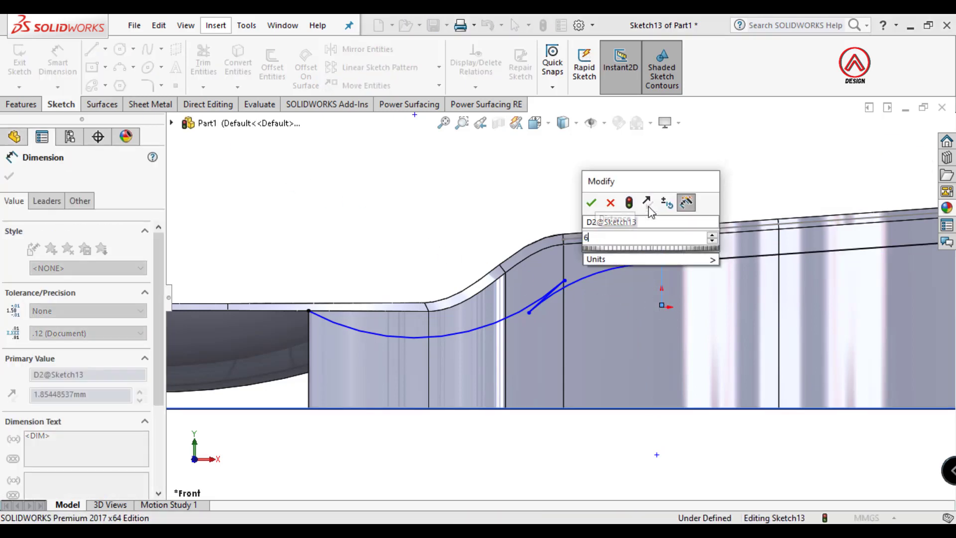
key("Return")
scroll(486, 346, "down", 3)
key("Escape")
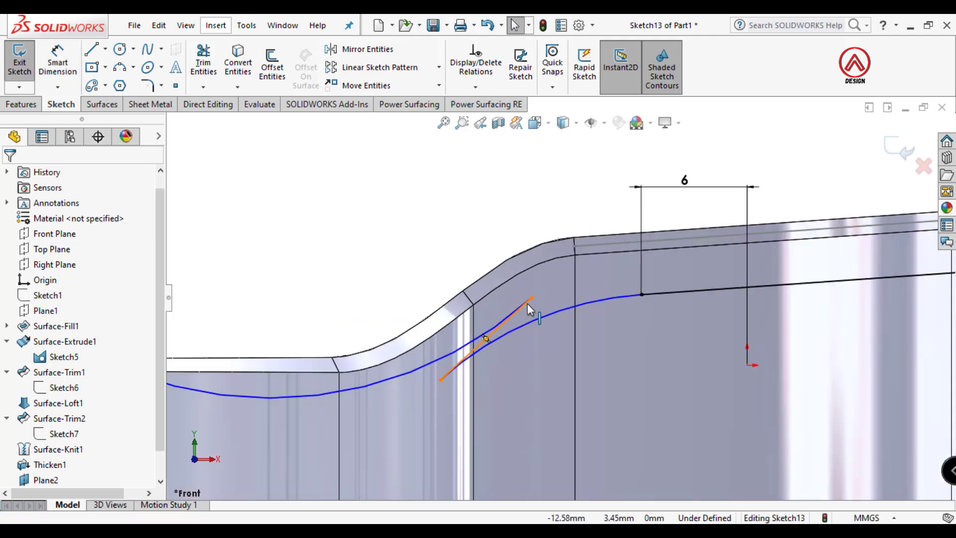
Delete the short connecting line between the neck arcs and pull the arcs' free ends apart so they no longer overlap.
mouse_move(531, 299)
left_mouse_down()
mouse_move(419, 384)
mouse_move(438, 375)
left_mouse_up()
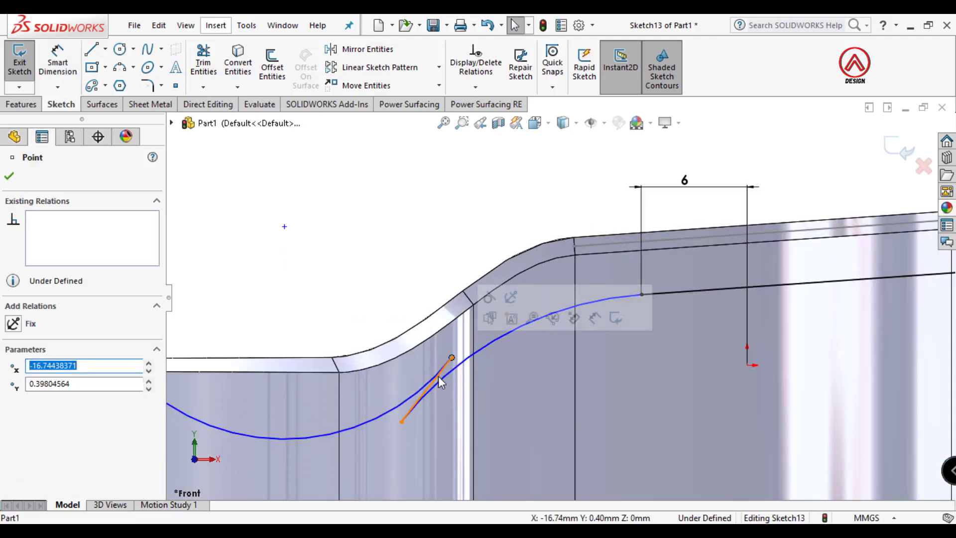
left_click(426, 390)
left_click(423, 407)
scroll(434, 450, "down", 3)
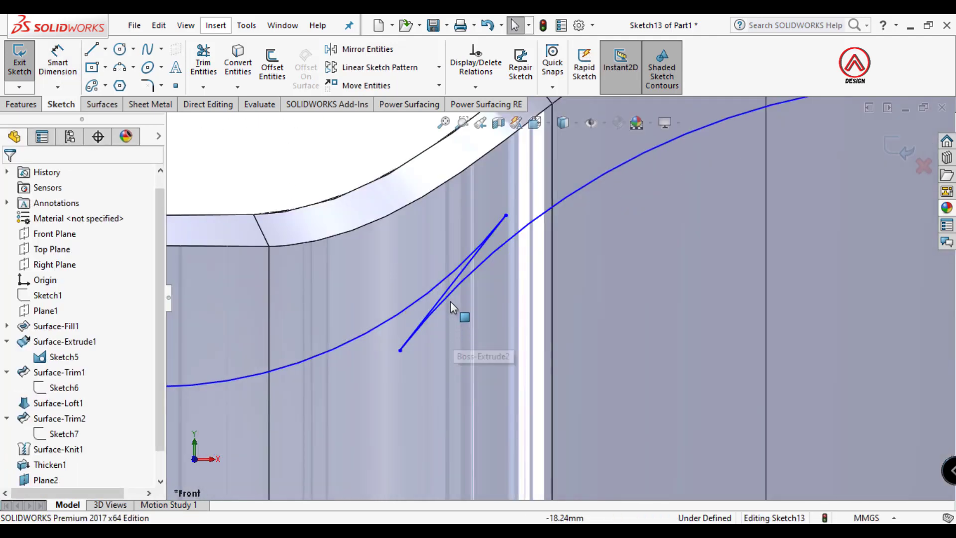
scroll(504, 309, "up", 2)
mouse_move(449, 335)
left_mouse_down()
mouse_move(517, 288)
mouse_move(533, 261)
mouse_move(492, 295)
mouse_move(441, 312)
left_mouse_up()
key("Escape")
Draw a new line joining the open ends of the lower and upper neck arcs.
left_click(91, 50)
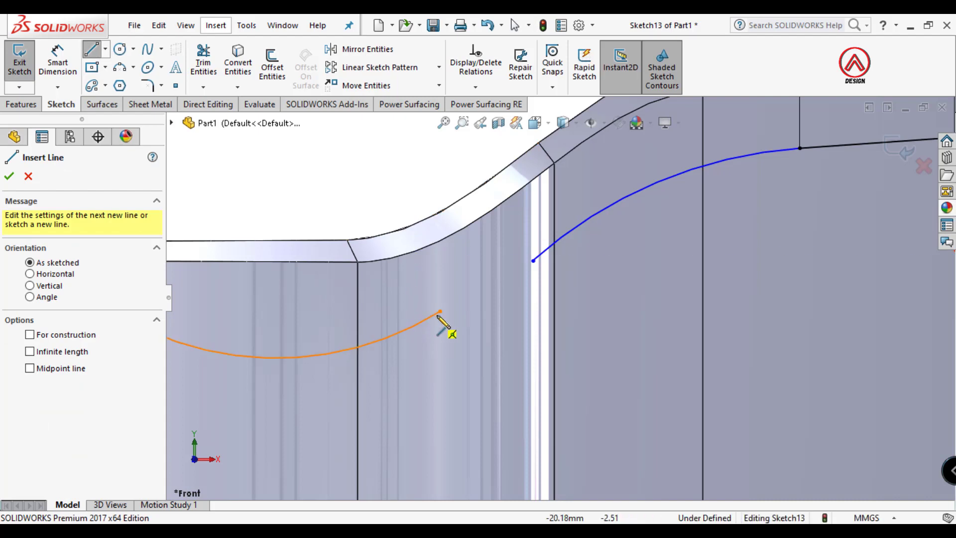
left_click(441, 311)
left_click(534, 261)
key("Escape")
Dimension the upper neck arc with a radius of 10 mm.
scroll(521, 286, "up", 2)
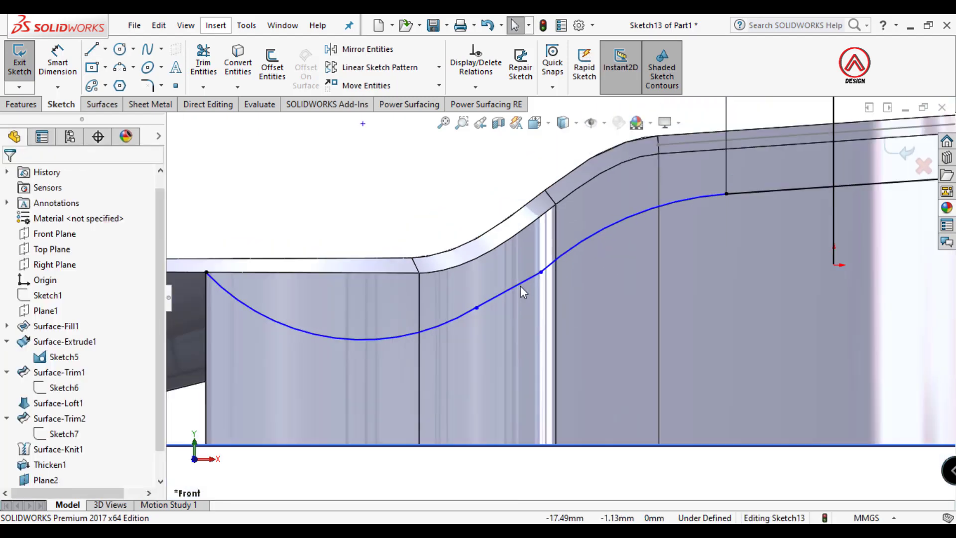
scroll(521, 286, "up", 2)
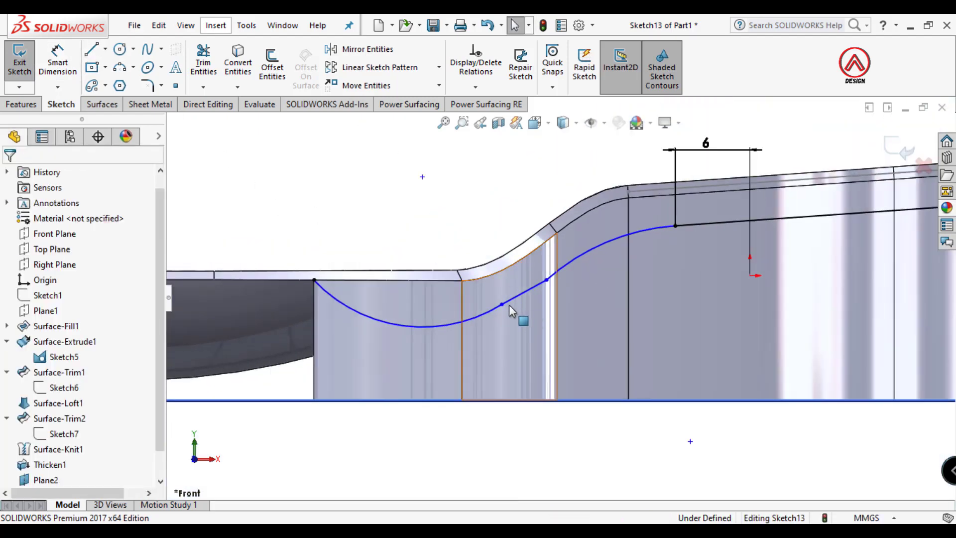
left_click(59, 62)
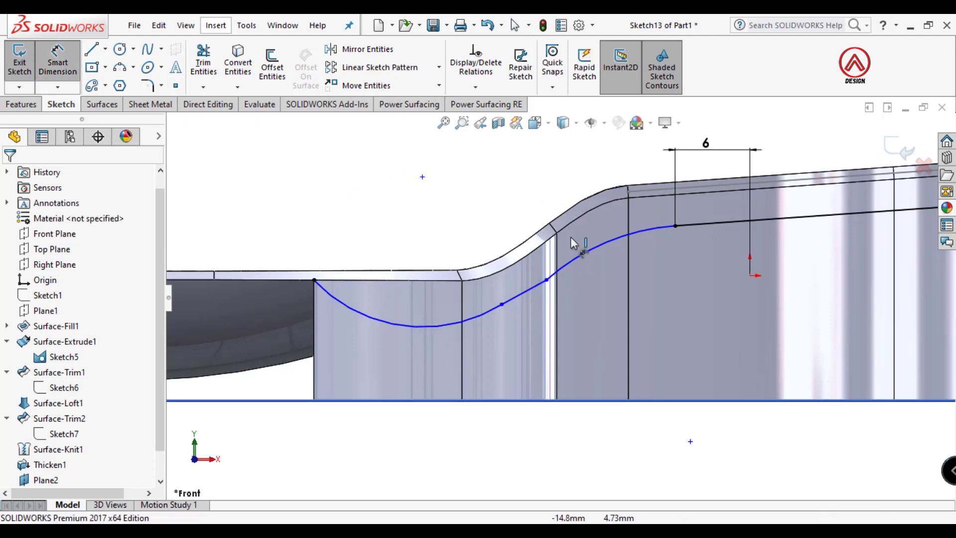
left_click(598, 247)
left_click(615, 159)
type("10")
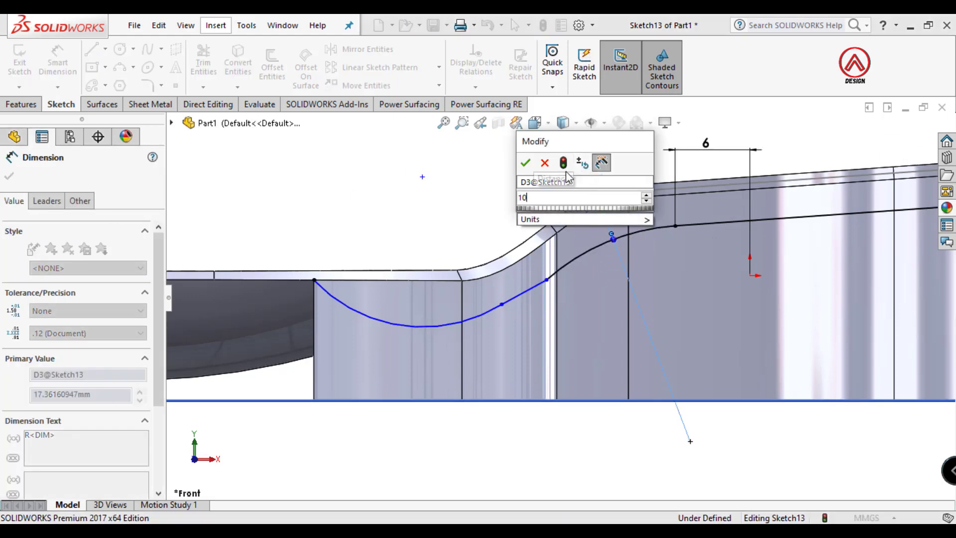
key("Return")
key("Escape")
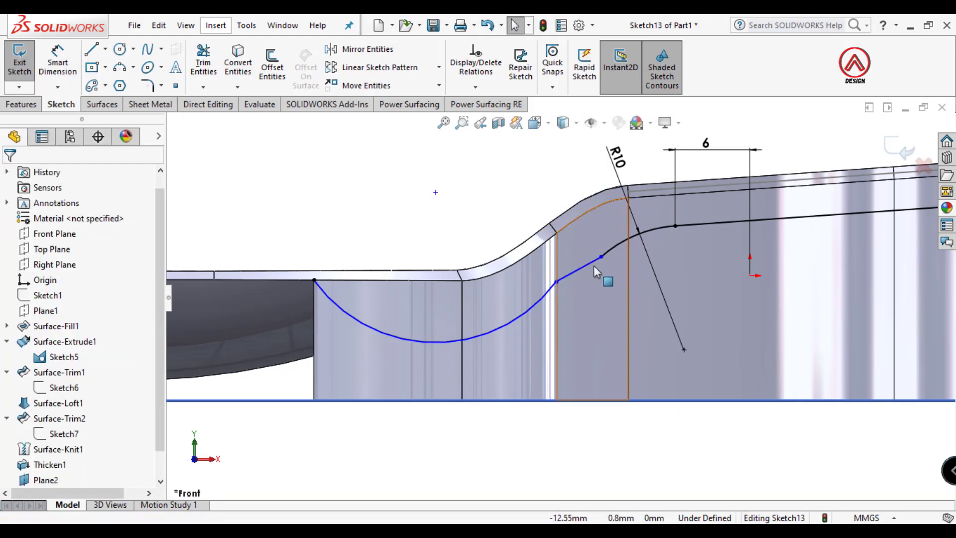
Add tangent relations between the connecting line and both the upper and lower neck arcs.
left_click(593, 263)
left_click(653, 231, "ctrl")
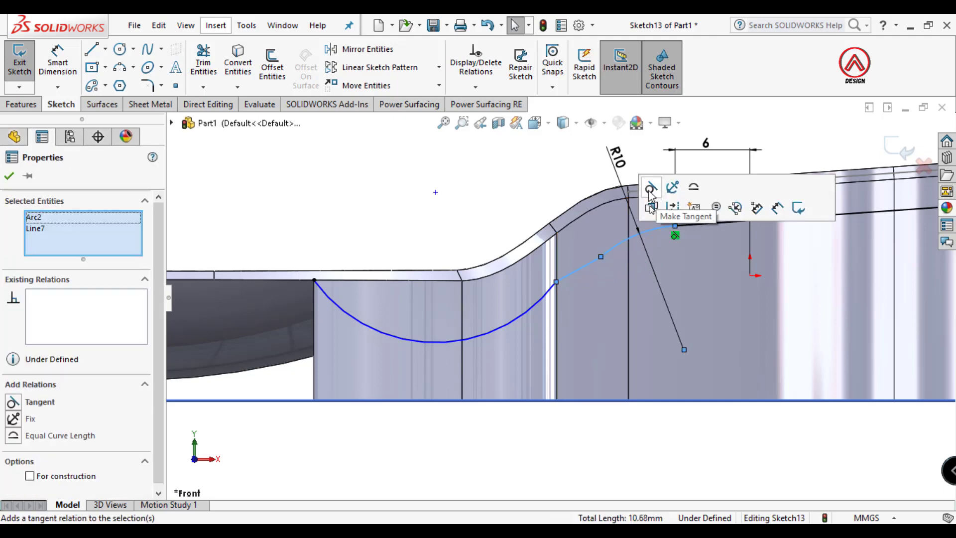
left_click(650, 189)
left_click(543, 299)
left_click(573, 269, "ctrl")
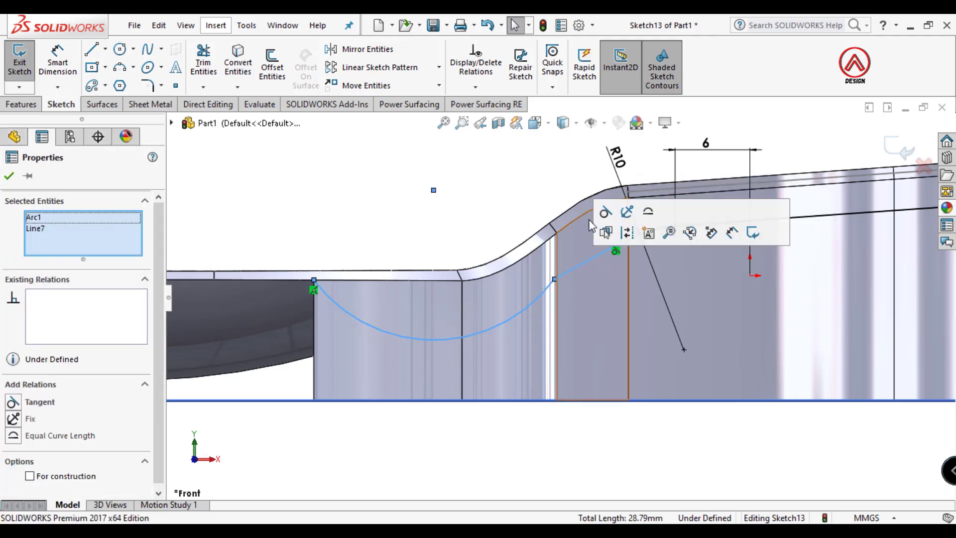
left_click(606, 214)
key("Escape")
Dimension the lower neck arc next to the bowl with a radius of 20 mm.
key("d")
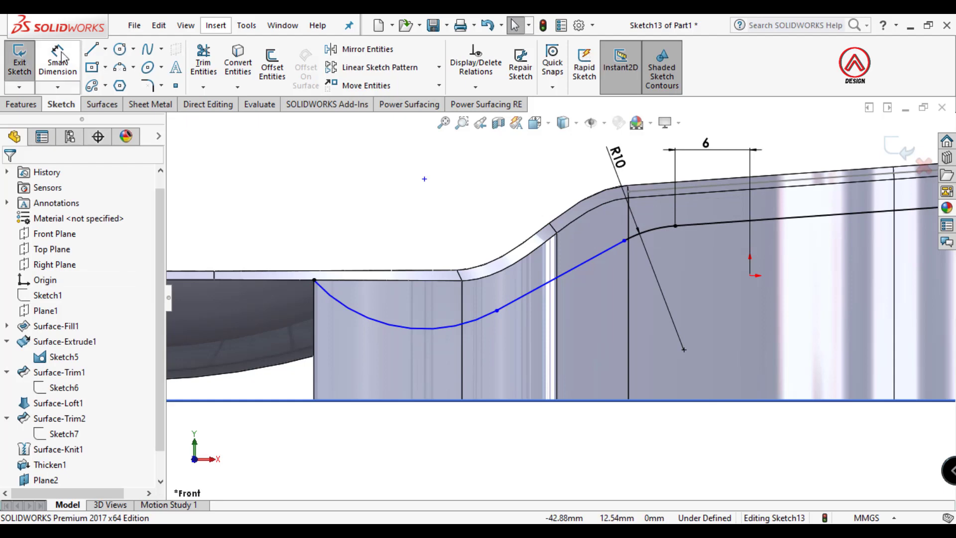
key("Escape")
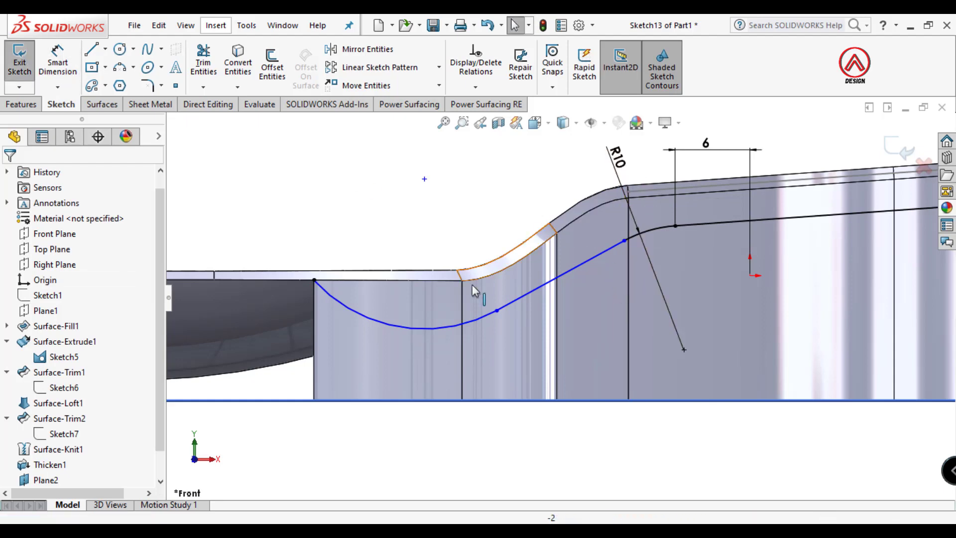
left_click(39, 49)
left_click(409, 329)
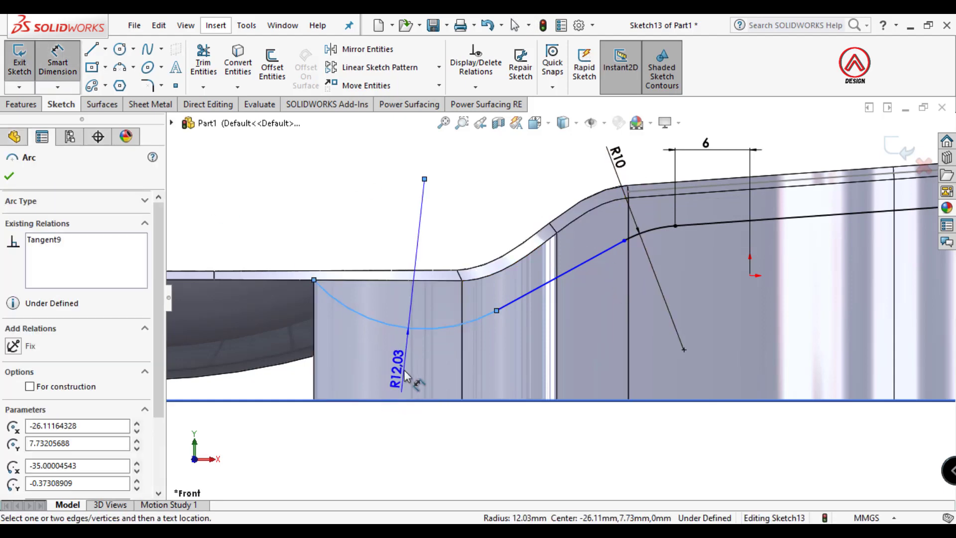
left_click(404, 375)
type("20")
key("Return")
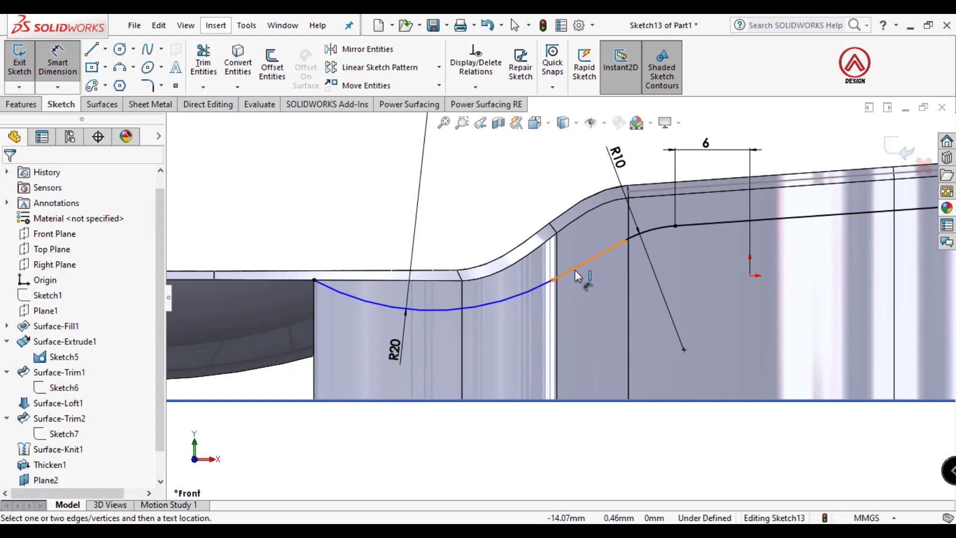
Dimension the length of the line connecting the two neck arcs as 2.5 mm.
left_click(575, 270)
left_click(496, 190)
key("Return")
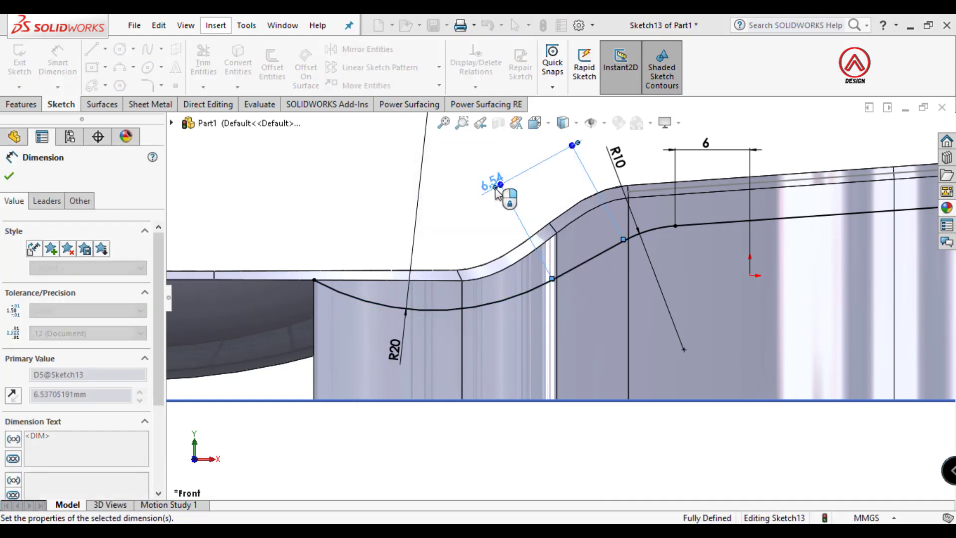
scroll(595, 274, "up", 3)
scroll(590, 286, "down", 4)
scroll(591, 337, "up", 1)
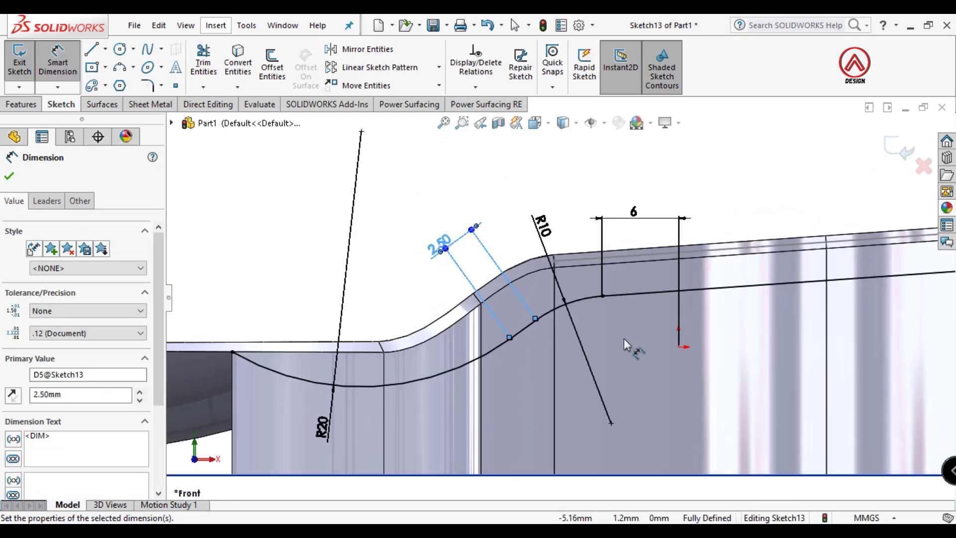
scroll(538, 342, "up", 2)
key("Escape")
Set the upper neck arc's radius to 20 mm.
scroll(540, 314, "down", 1)
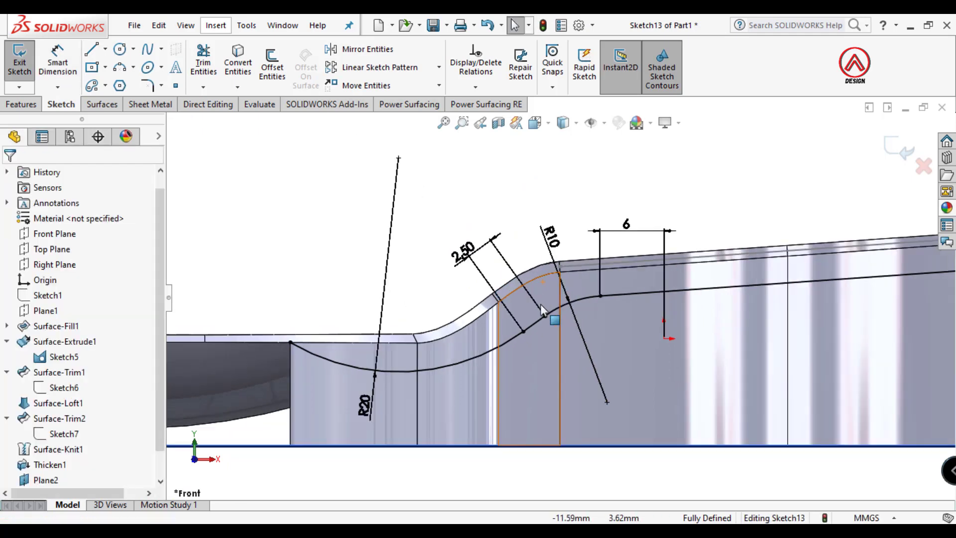
scroll(541, 308, "down", 1)
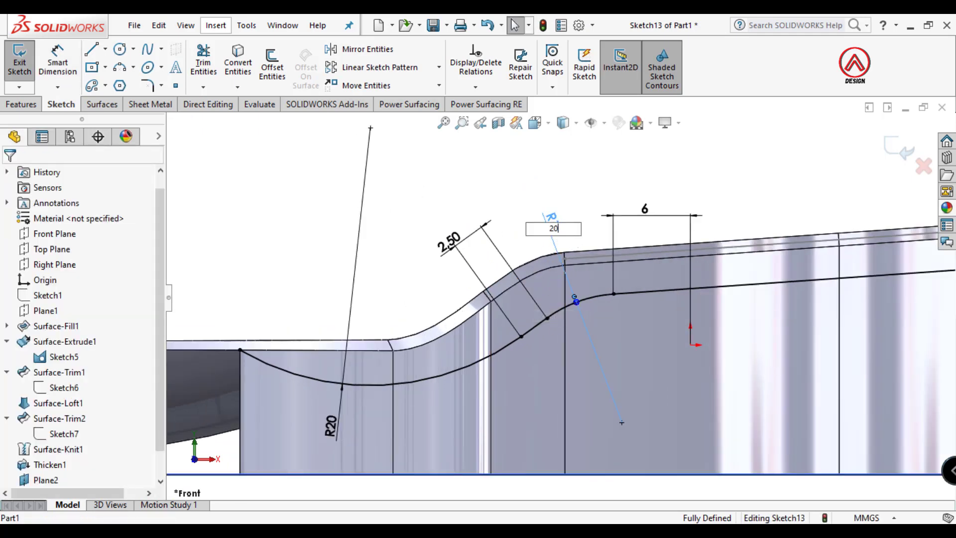
key("Return")
Draw a slanted line from the lower arc's bowl-side end up over the bowl, extending the profile beyond the rim.
scroll(519, 170, "up", 2)
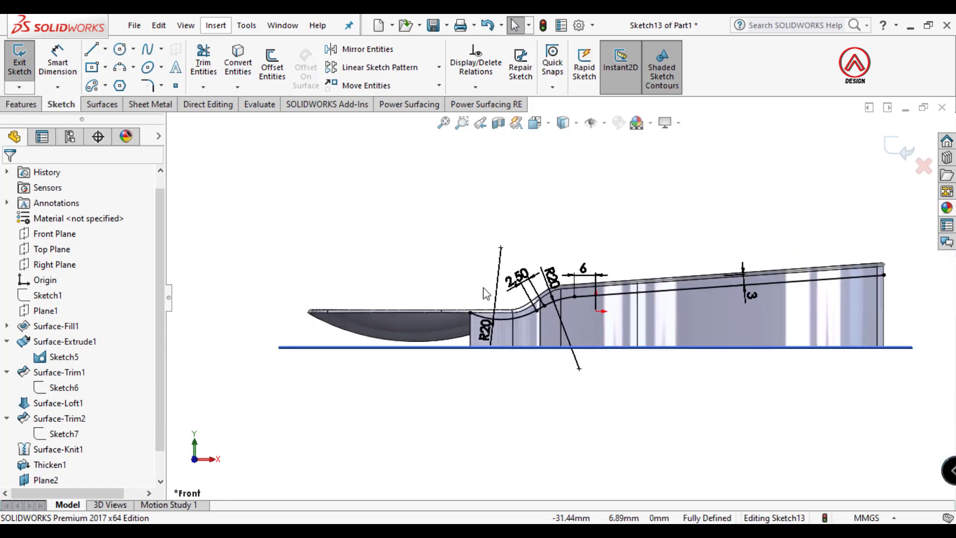
scroll(460, 270, "down", 1)
left_click(92, 49)
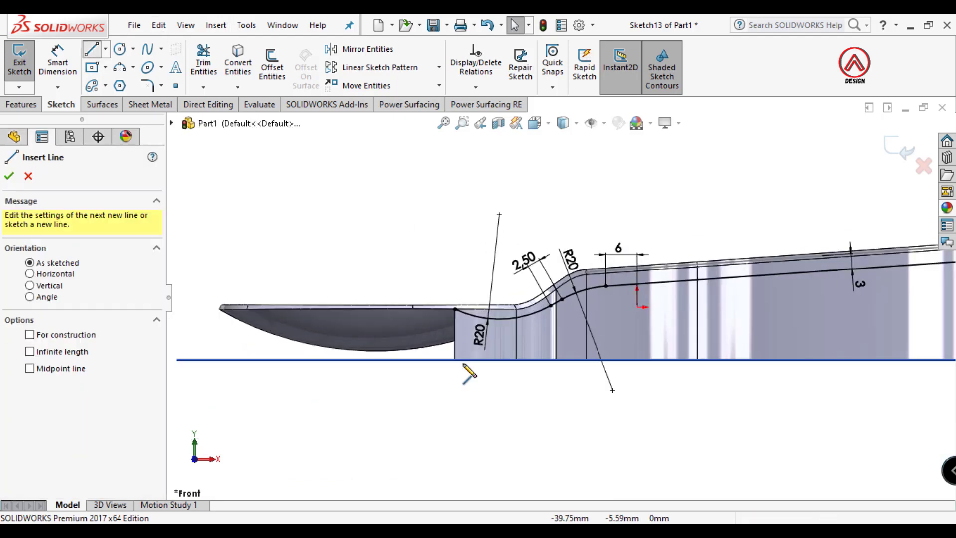
left_click(455, 310)
left_click(396, 262)
key("Escape")
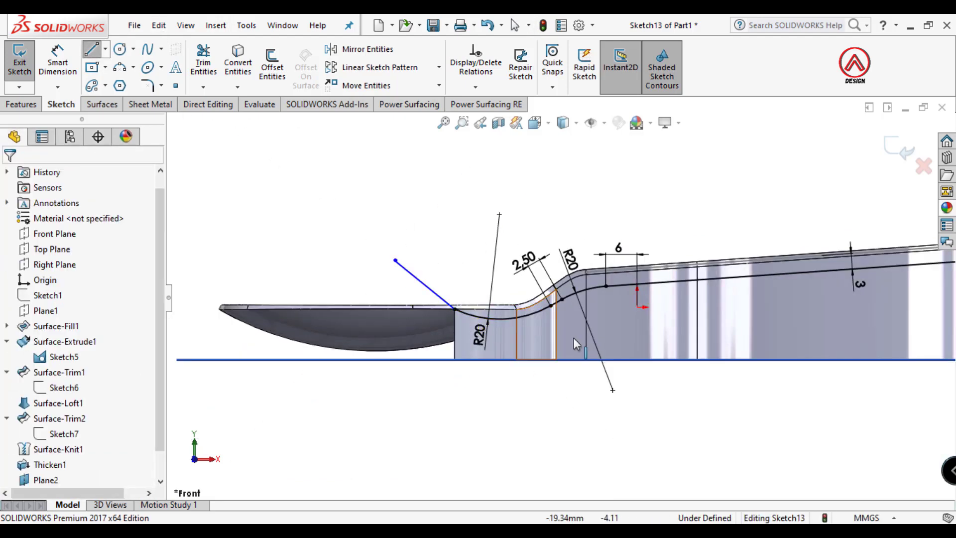
Stretch the outer end of the offset handle line past the tip of the handle.
scroll(718, 312, "up", 3)
scroll(681, 289, "down", 2)
left_click_drag(704, 274, 732, 272)
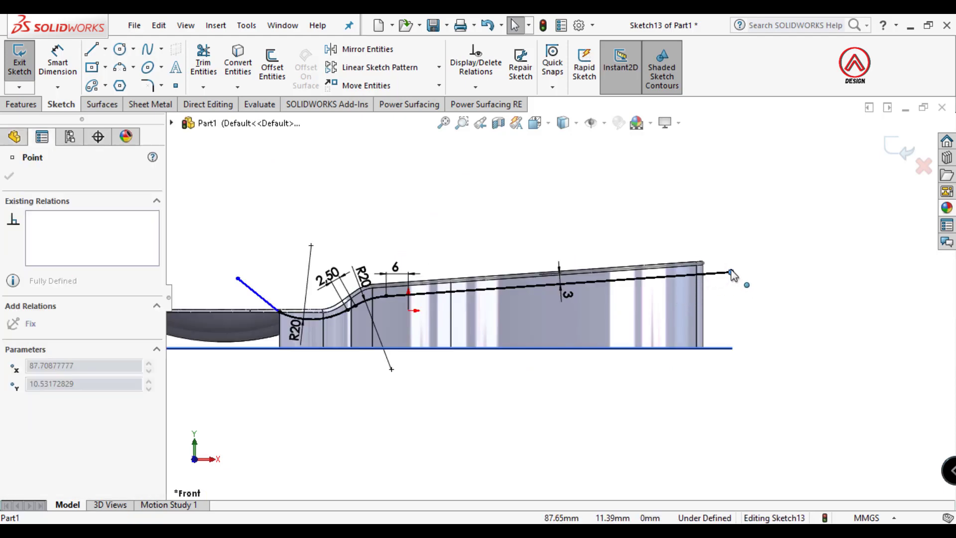
left_click(582, 252)
Start an extruded surface from the side profile sketch, using the Mid Plane end condition with a depth of 20 mm.
scroll(583, 252, "up", 2)
left_click(101, 105)
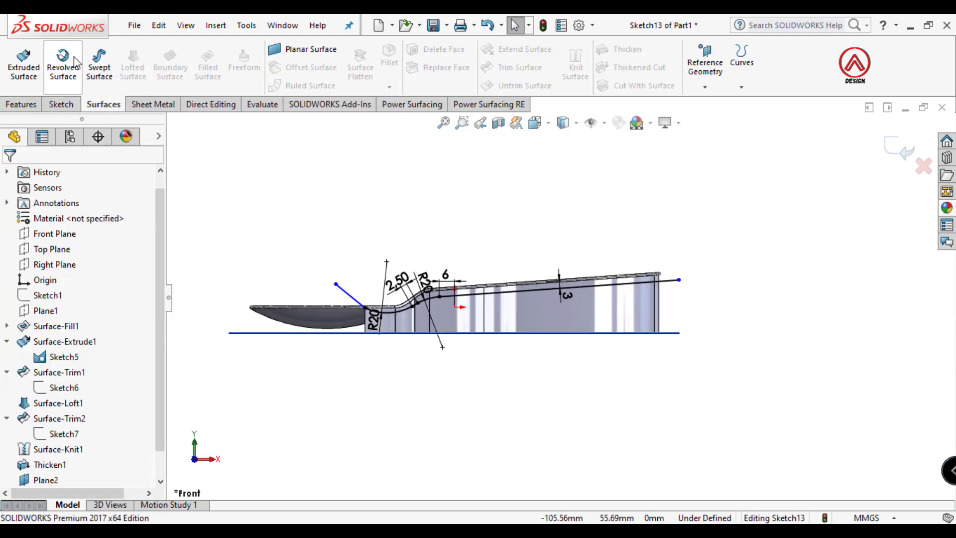
left_click(24, 62)
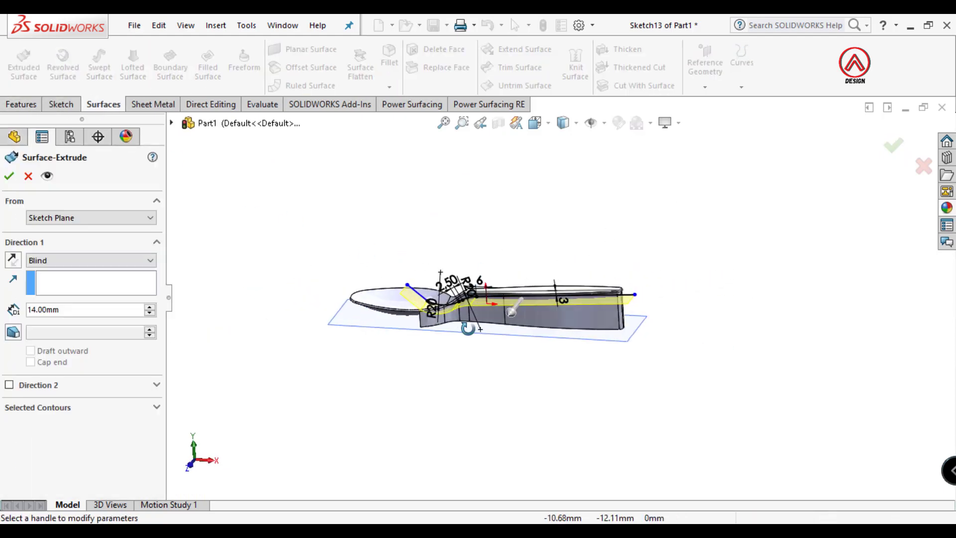
left_click(75, 260)
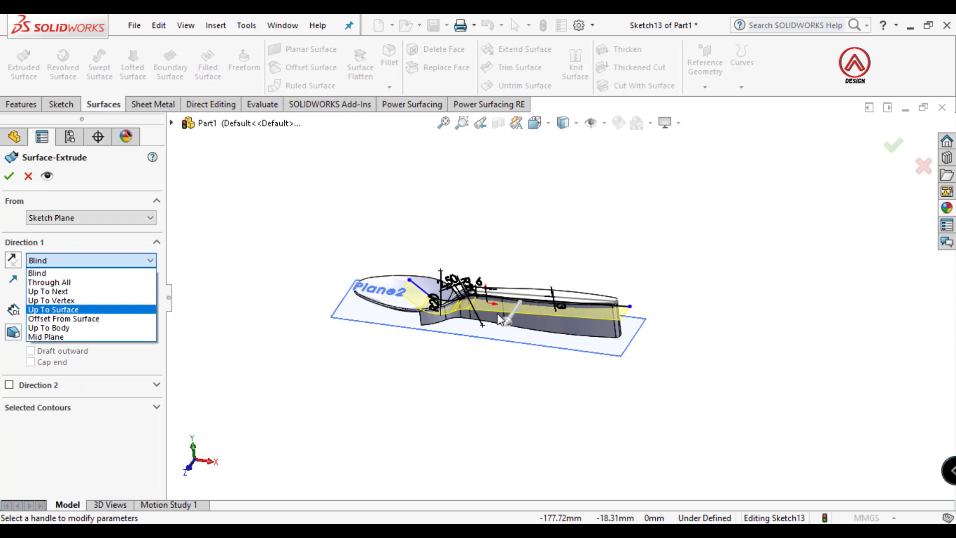
scroll(501, 309, "down", 5)
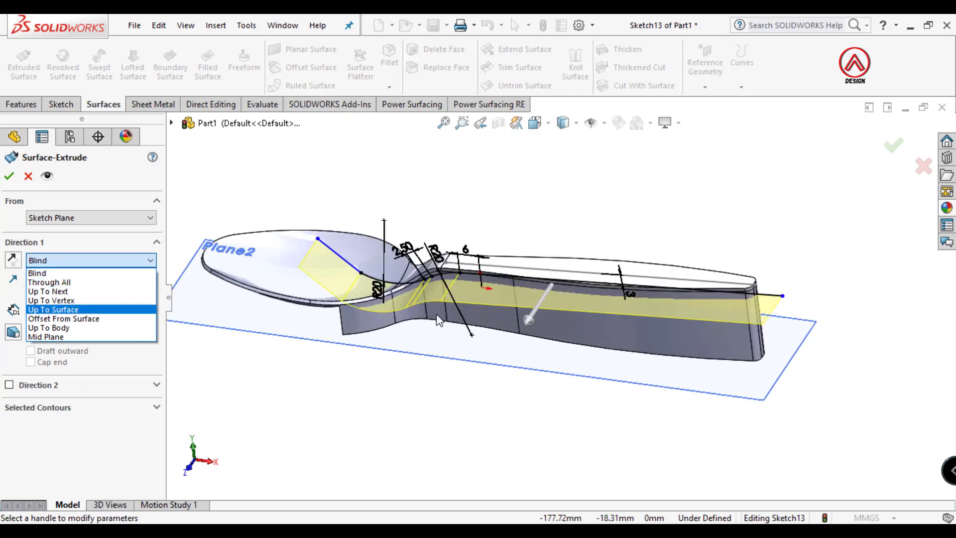
scroll(519, 300, "up", 3)
scroll(451, 301, "down", 4)
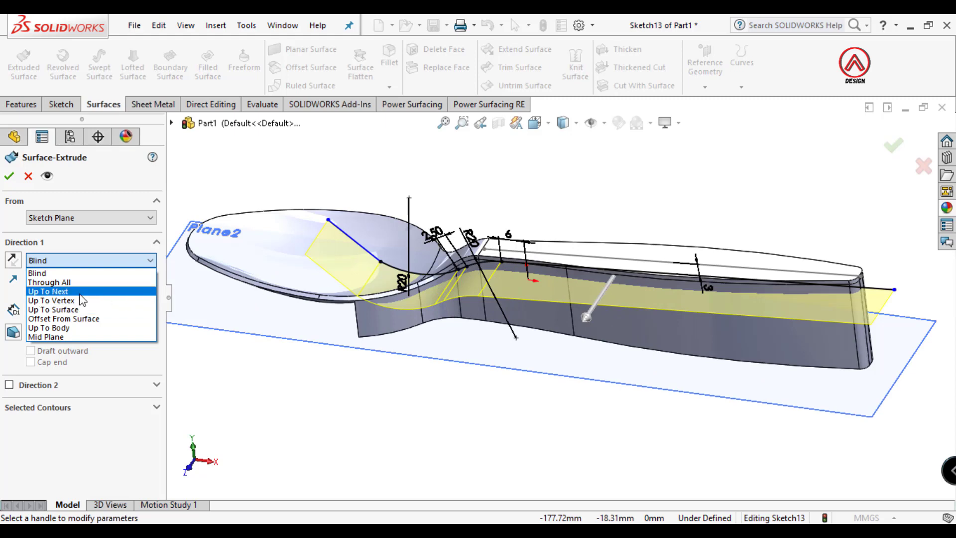
left_click(55, 338)
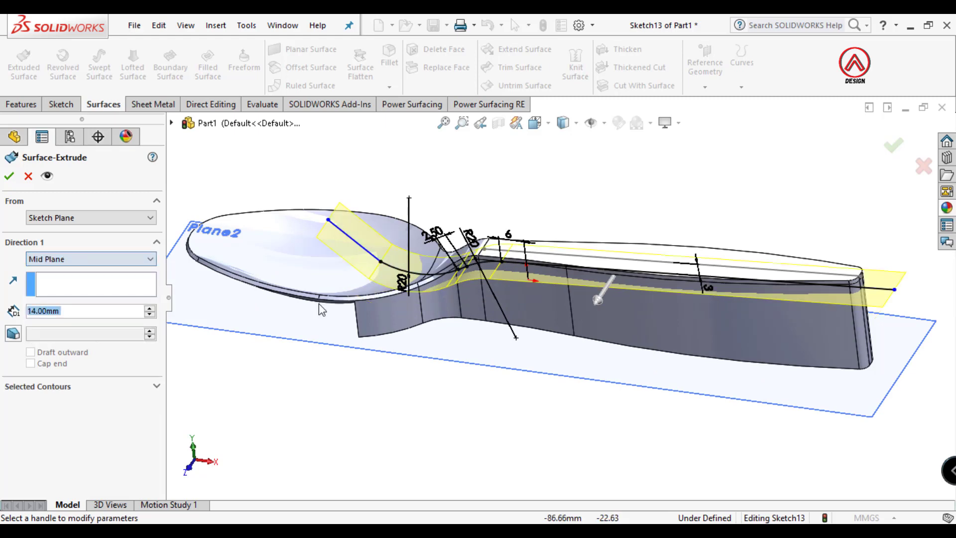
type("20")
key("Return")
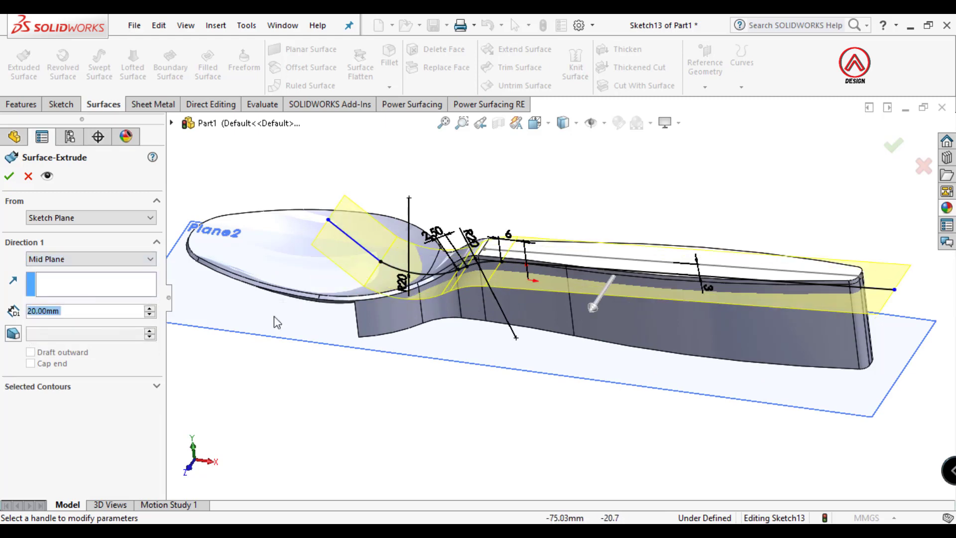
Widen the mid-plane surface extrusion to a depth of 50 mm and create the surface.
middle_click_drag(649, 288, 645, 365)
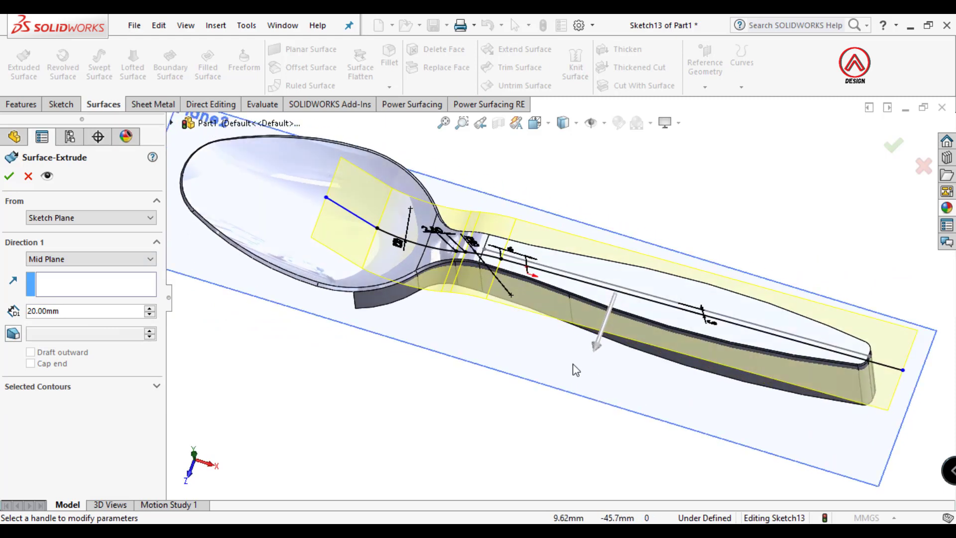
left_click_drag(597, 356, 578, 396)
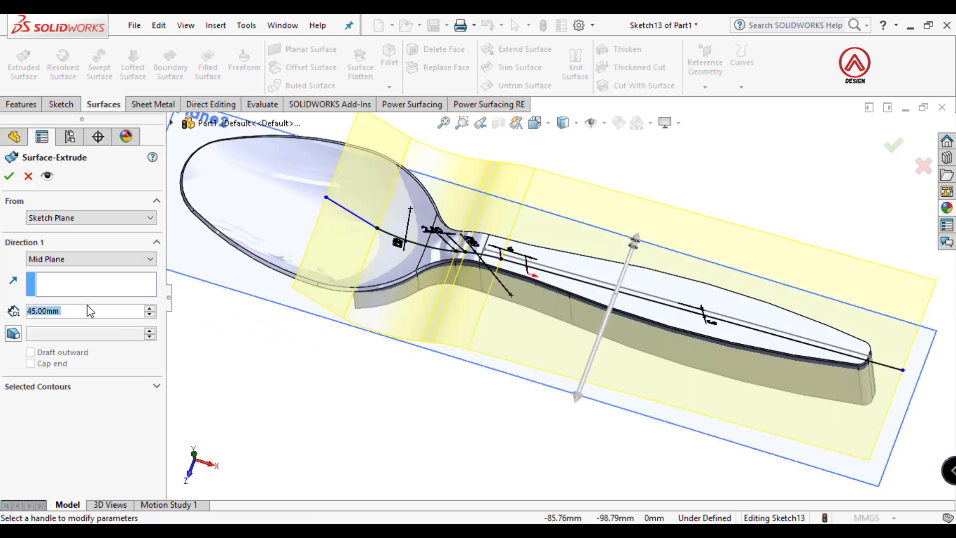
type("50")
key("Return")
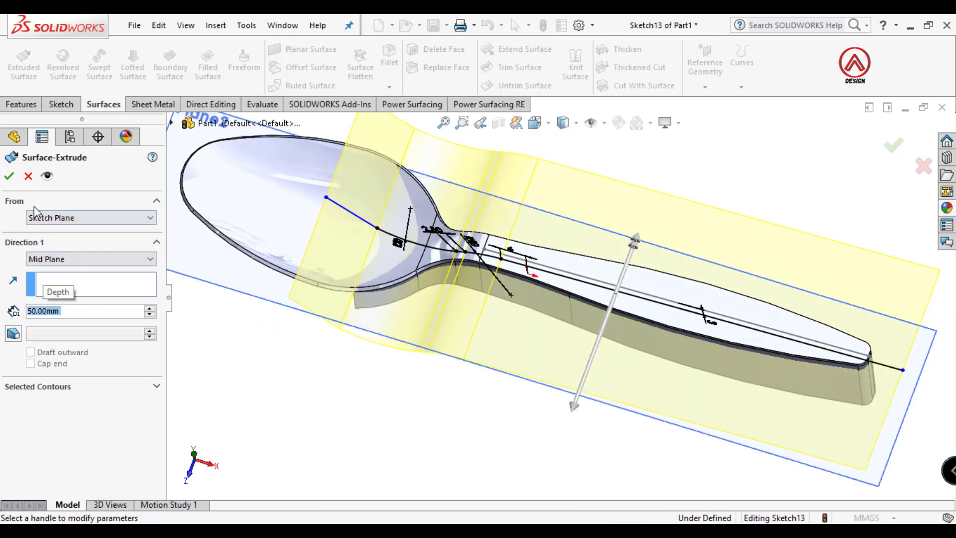
left_click(14, 175)
Edit the rim's up-to-body extrusion and turn off Merge result, keeping the rim as a separate body.
middle_click_drag(294, 392, 418, 348)
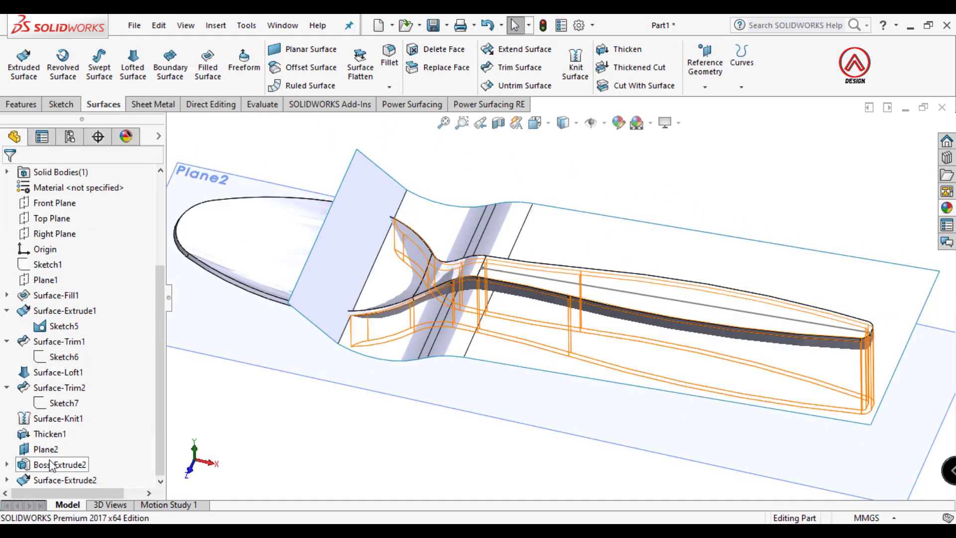
left_click(51, 464)
left_click(106, 422)
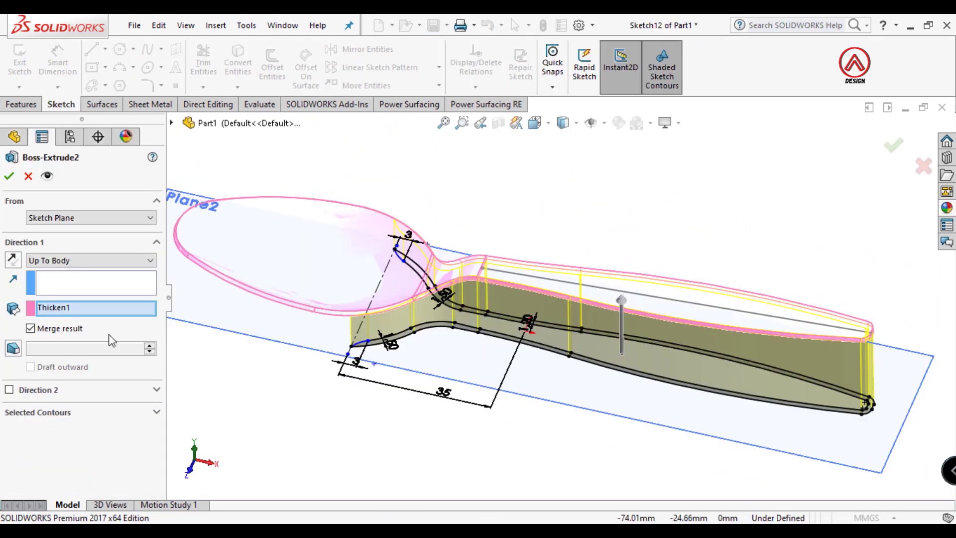
left_click(31, 329)
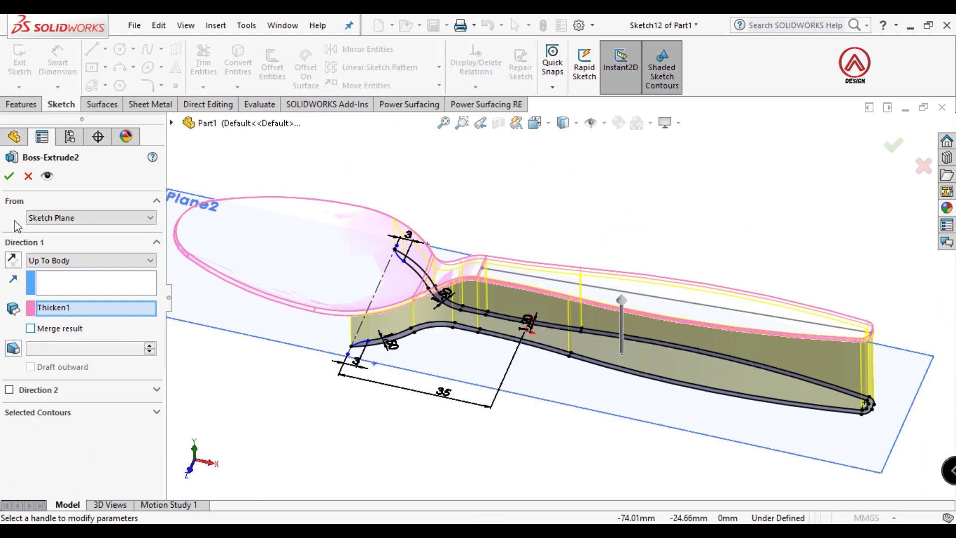
left_click(8, 180)
Open the side profile sketch of the extruded surface for editing in the Front view.
middle_click_drag(404, 429, 508, 299)
left_click(534, 125)
left_click(555, 181)
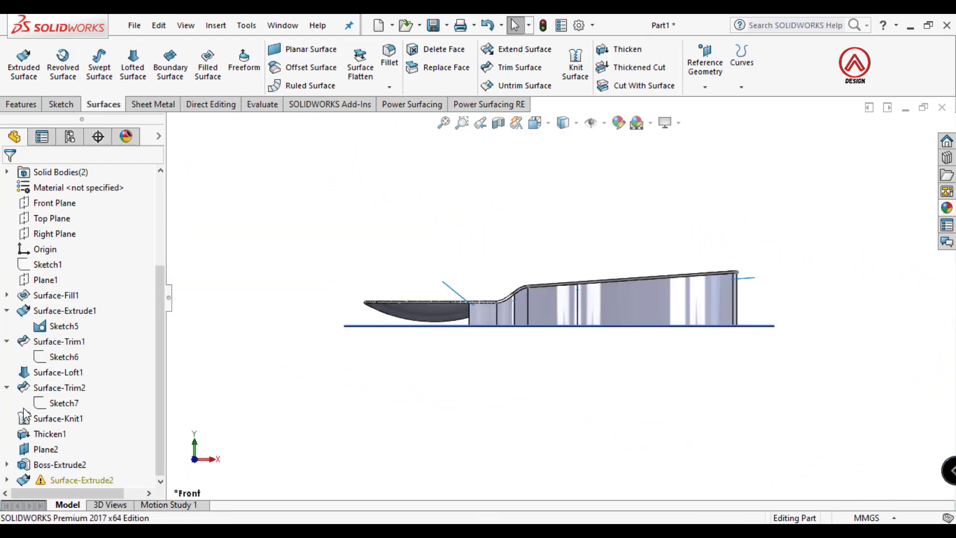
left_click(6, 480)
left_click(79, 480)
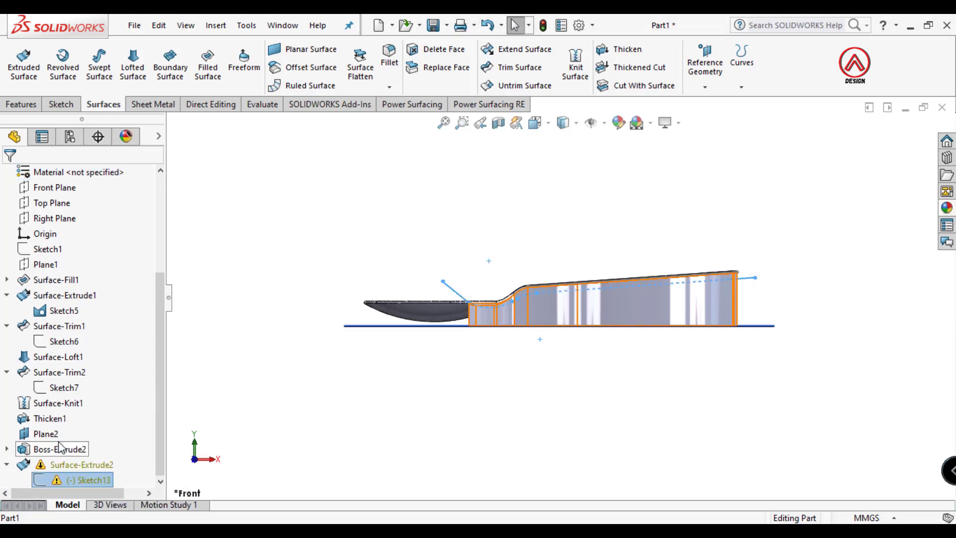
left_click(72, 480)
left_click(81, 404)
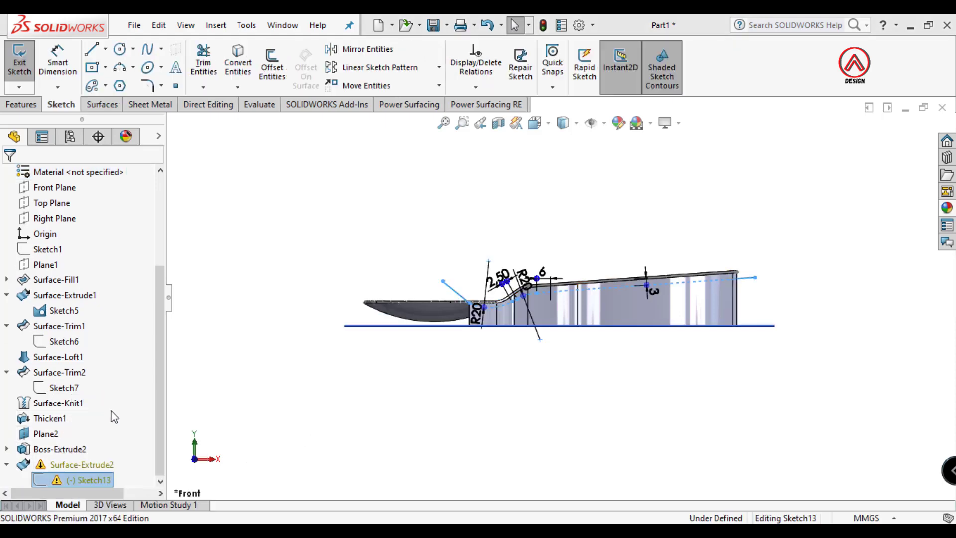
Delete the relation on the lower arc's bowl-side endpoint, reattach the point to the rim's upper corner, and leave the sketch.
scroll(463, 332, "down", 5)
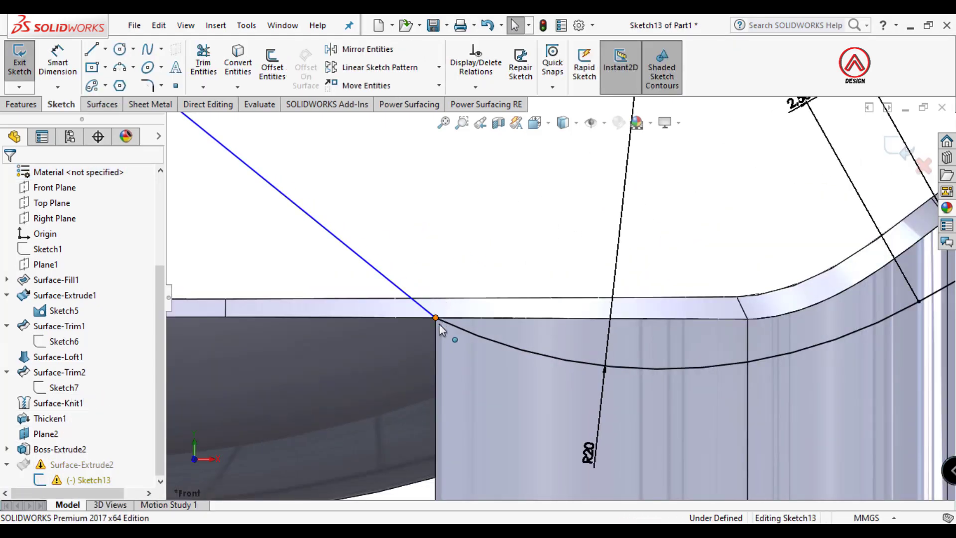
left_click(437, 319)
key("Delete")
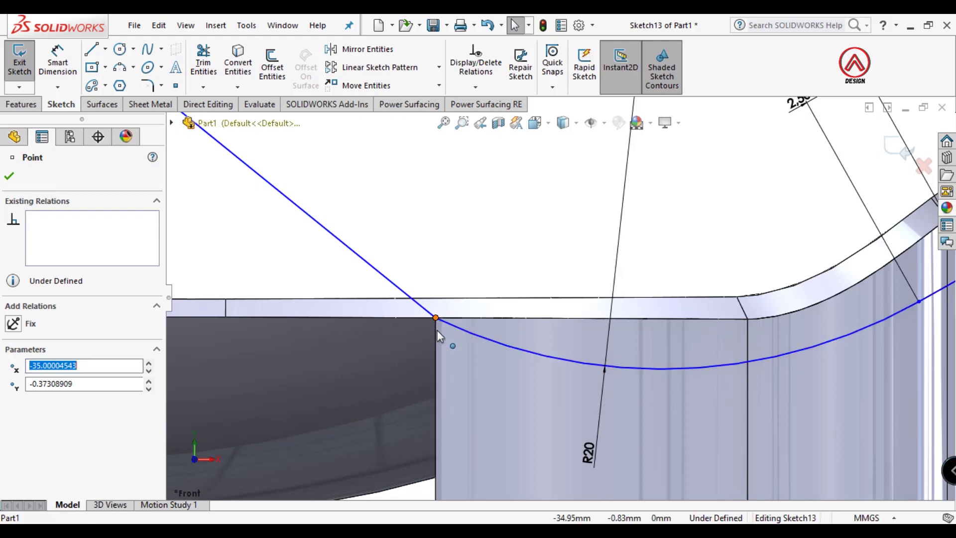
left_click_drag(435, 318, 436, 318)
left_click(465, 264)
scroll(559, 293, "up", 7)
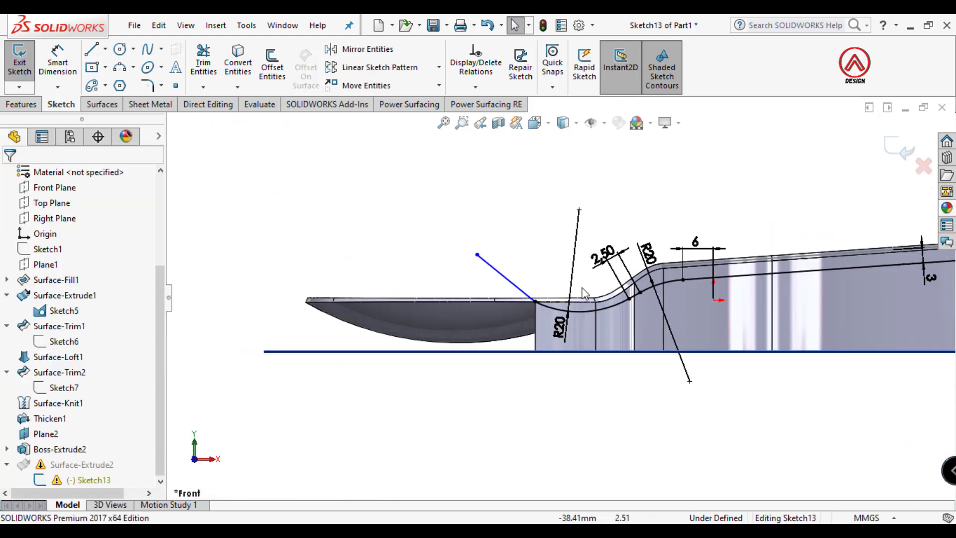
scroll(582, 288, "up", 4)
scroll(842, 258, "down", 2)
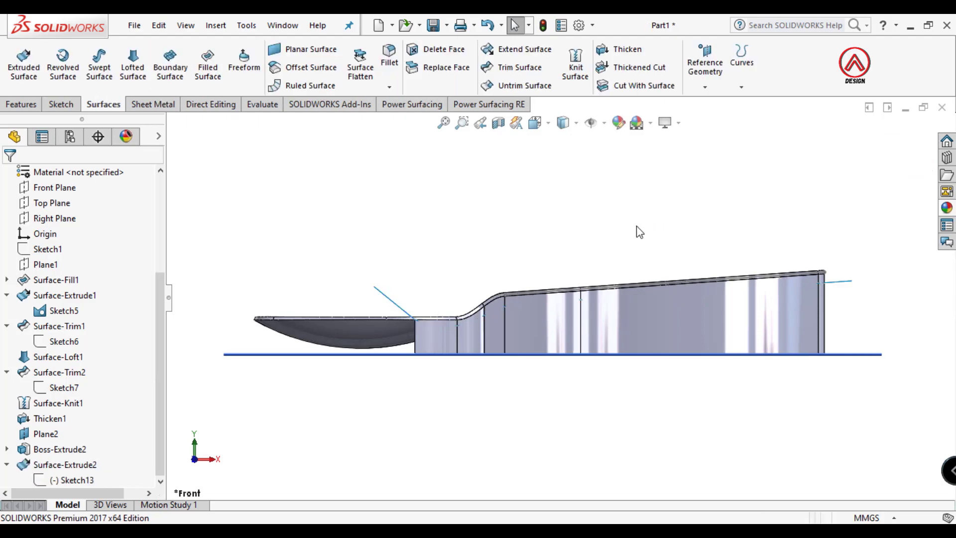
Cut only the rim body, Boss-Extrude2, with the extruded profile surface, turning off automatic body selection.
middle_click_drag(636, 231, 618, 308)
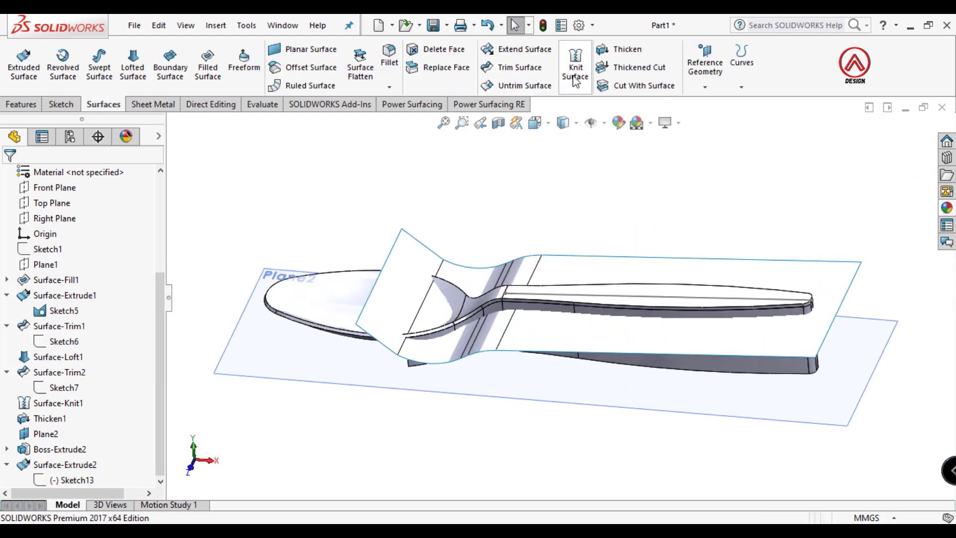
left_click(617, 94)
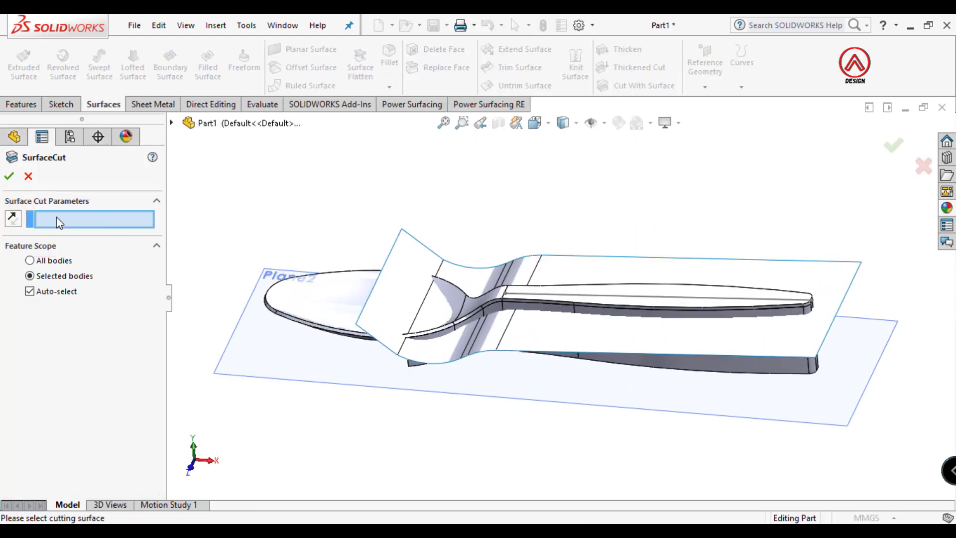
left_click(402, 329)
left_click(61, 296)
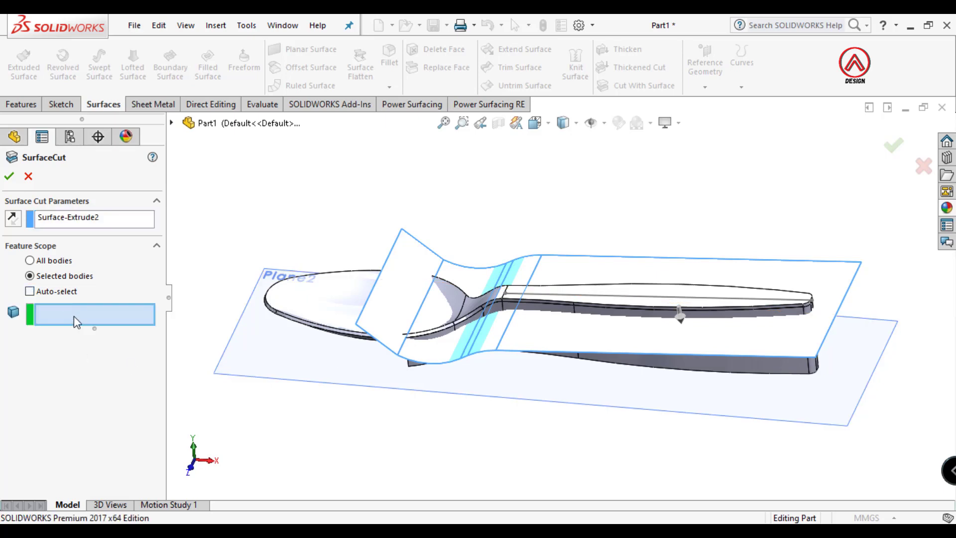
left_click(693, 367)
middle_click_drag(622, 384, 580, 331)
key("Return")
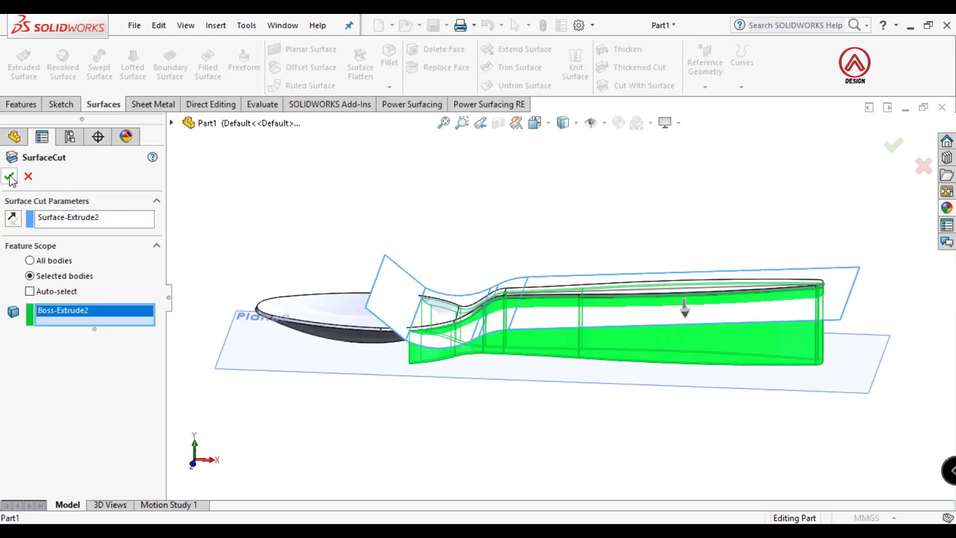
Hide the reference plane below the spoon and the surface used for the cut.
left_click(548, 323)
left_click(867, 327)
left_click(880, 349)
left_click(896, 309)
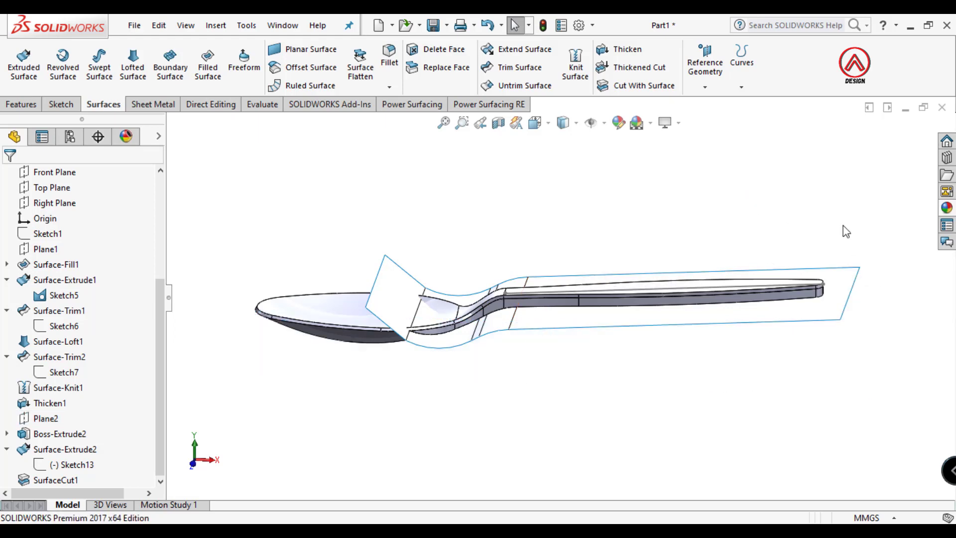
left_click(846, 293)
left_click(825, 251)
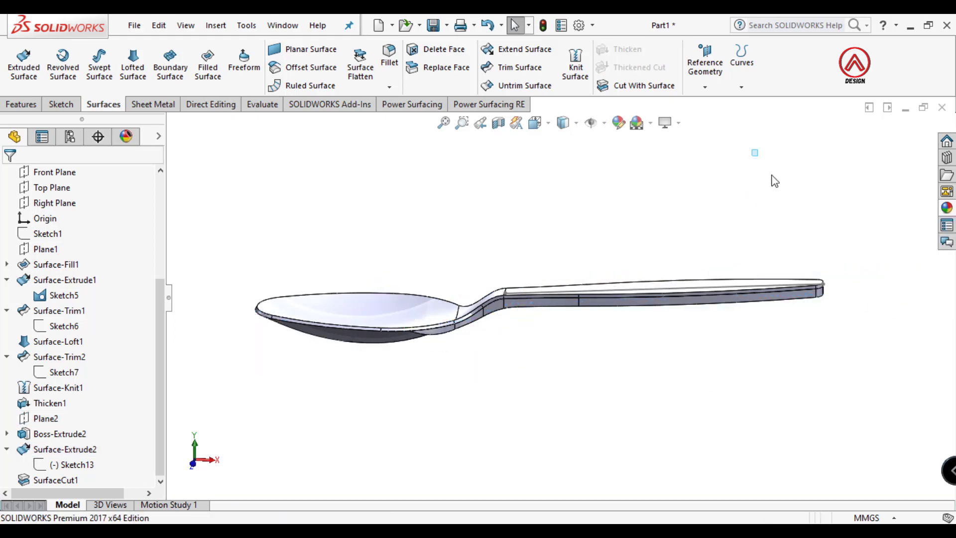
Hide the sketch line running along the top of the handle.
scroll(737, 255, "down", 5)
left_click(732, 273)
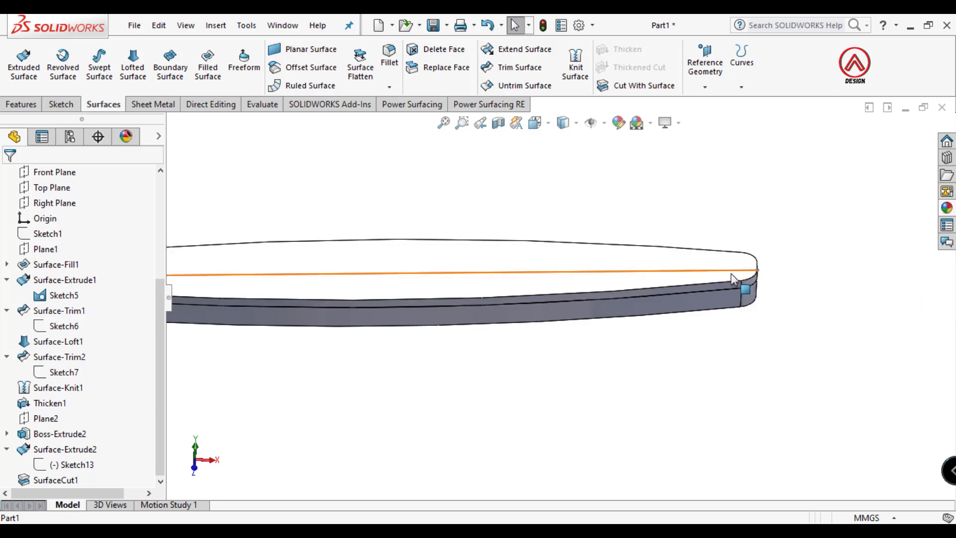
left_click(793, 230)
middle_click_drag(763, 379, 491, 173)
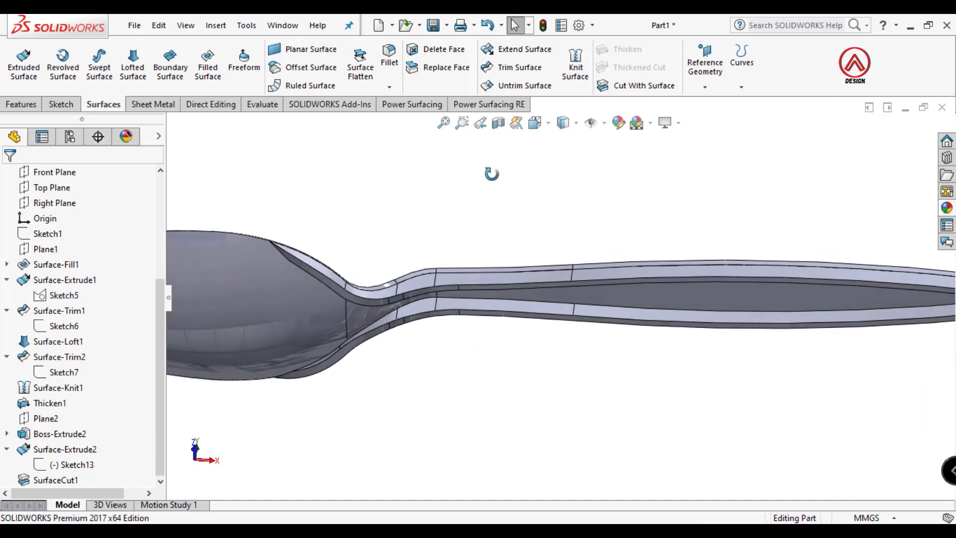
left_click(214, 25)
mouse_move(259, 91)
left_click(393, 409)
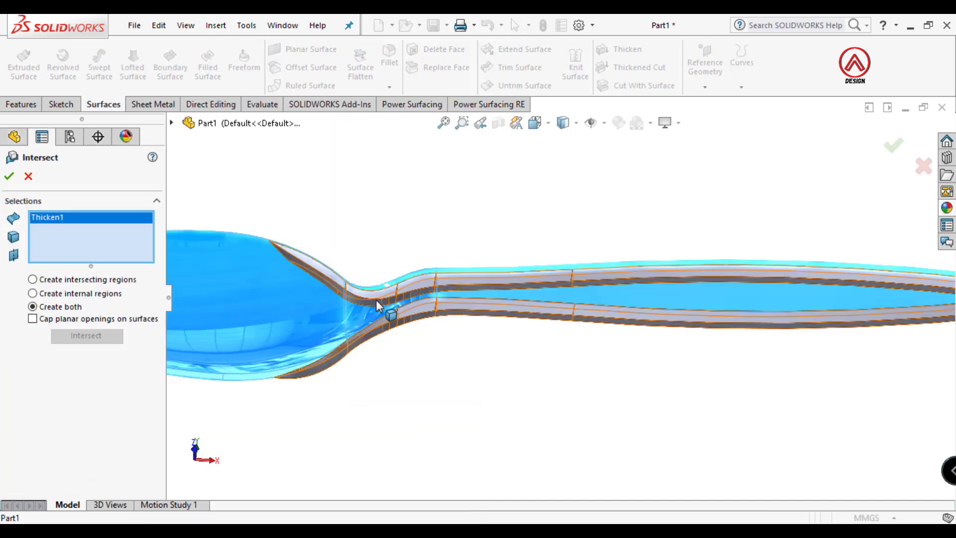
left_click(377, 305)
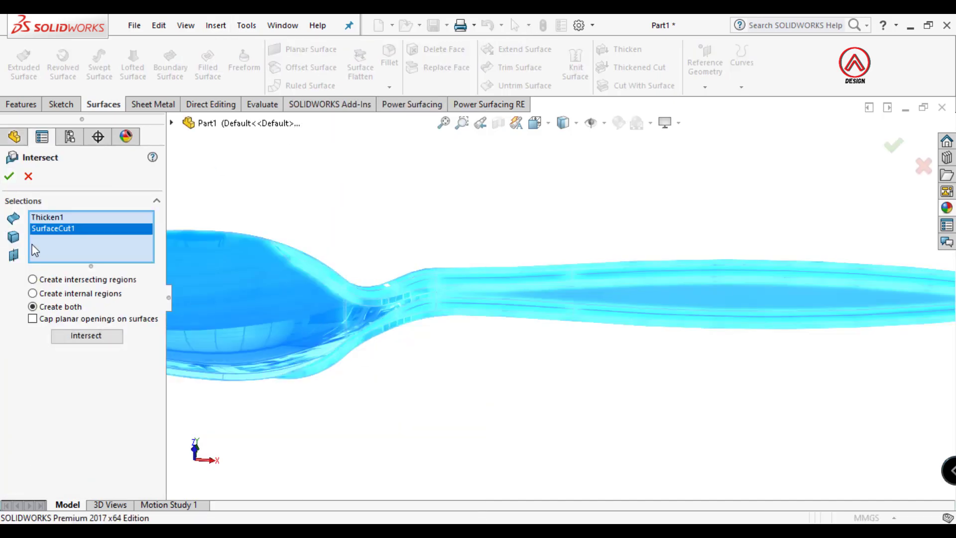
key("Escape")
Combine the thickened spoon body and the trimmed rim body with the Add operation.
left_click(217, 26)
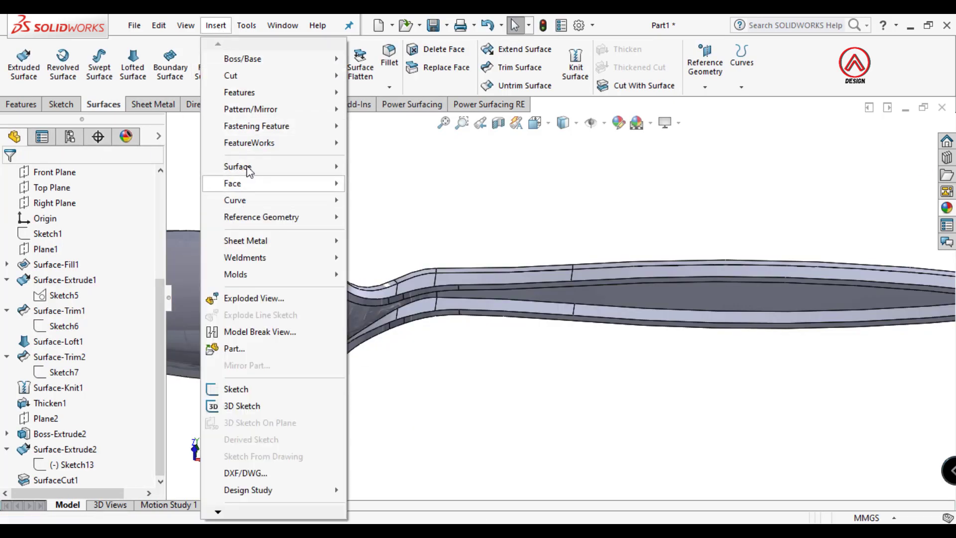
mouse_move(253, 96)
left_click(376, 393)
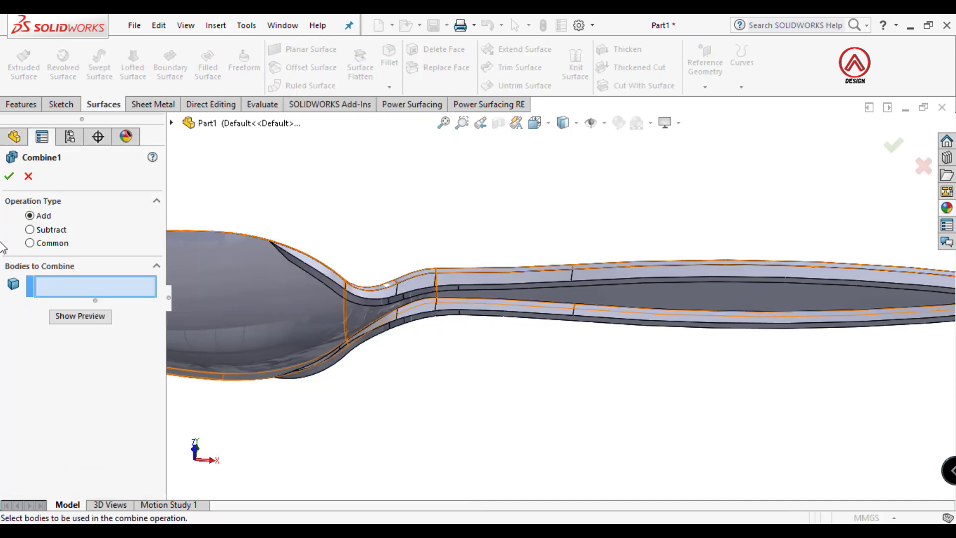
left_click(268, 301)
left_click(369, 300)
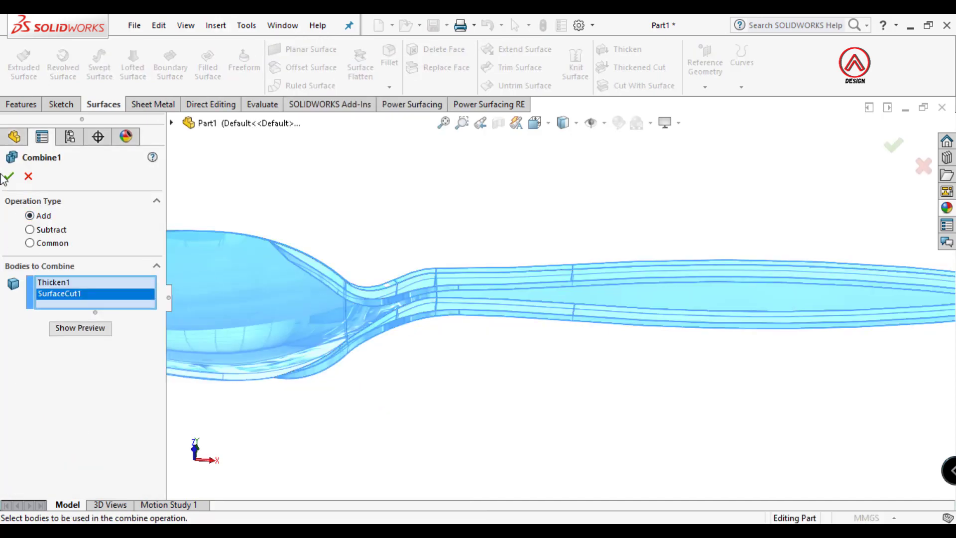
Start a neutral plane draft of 2 degrees, using the flat underside of the handle as the neutral plane.
scroll(536, 282, "up", 3)
middle_click_drag(536, 281, 536, 249)
left_click(27, 103)
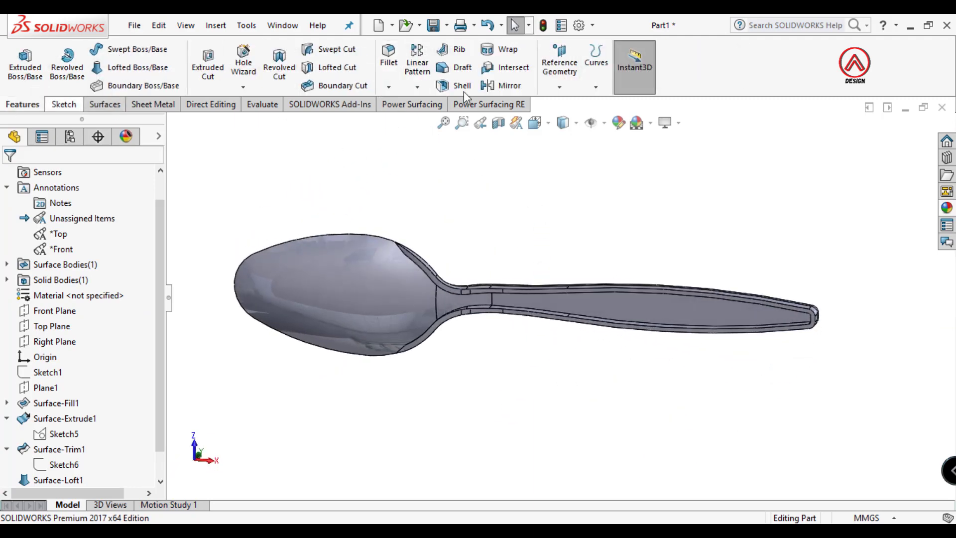
left_click(452, 65)
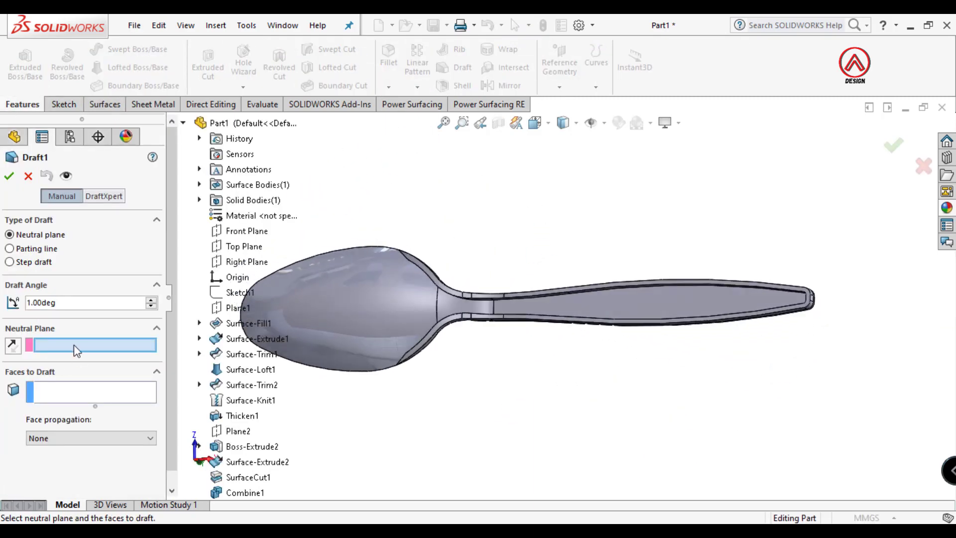
left_click(596, 308)
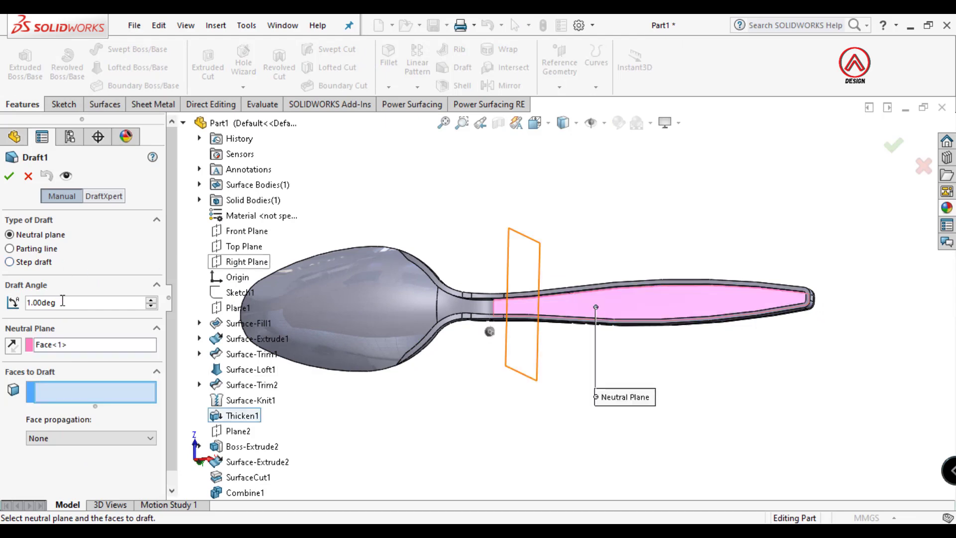
type("2")
Add the rim's inner wall faces along one side, from the bowl to the handle, to the faces to draft.
scroll(572, 330, "down", 6)
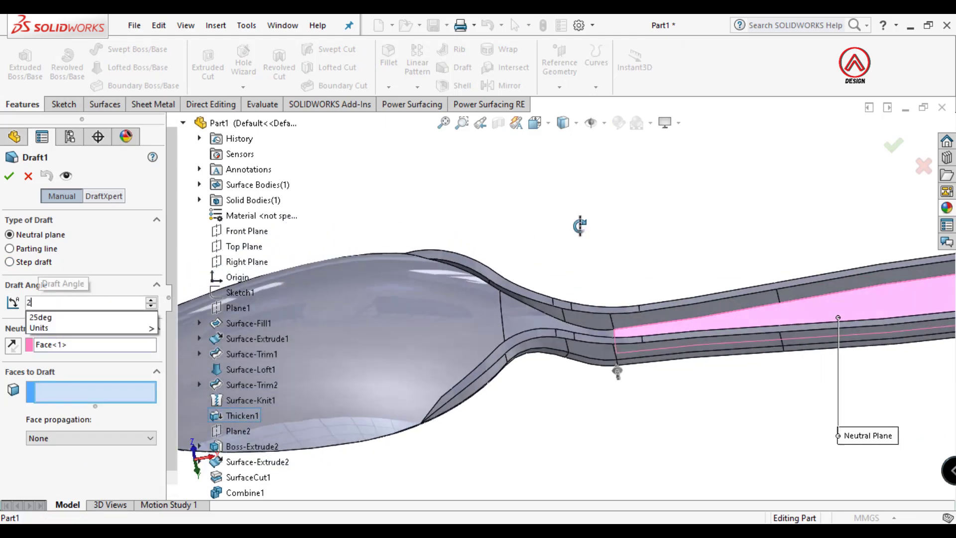
left_click(357, 257)
left_click(438, 305)
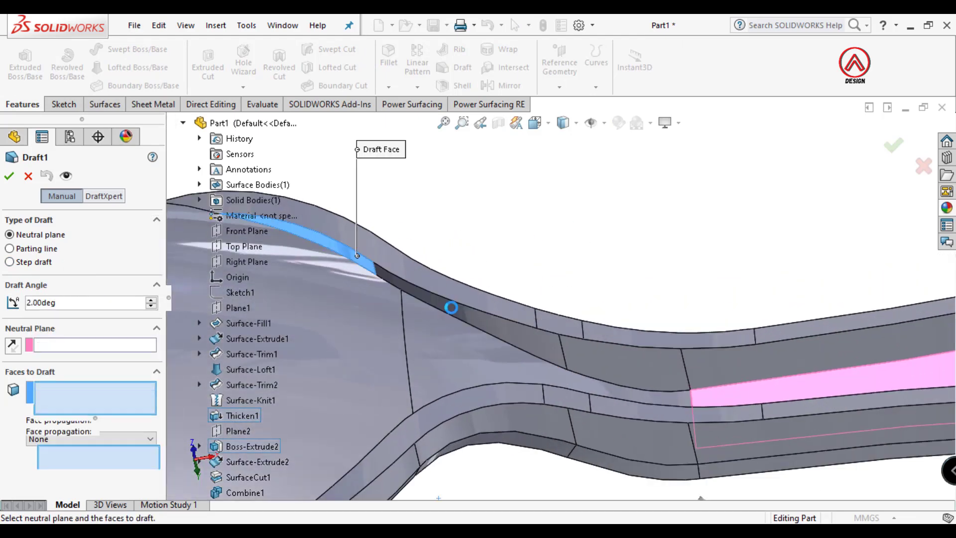
left_click(626, 365)
left_click(741, 375)
scroll(799, 306, "up", 5)
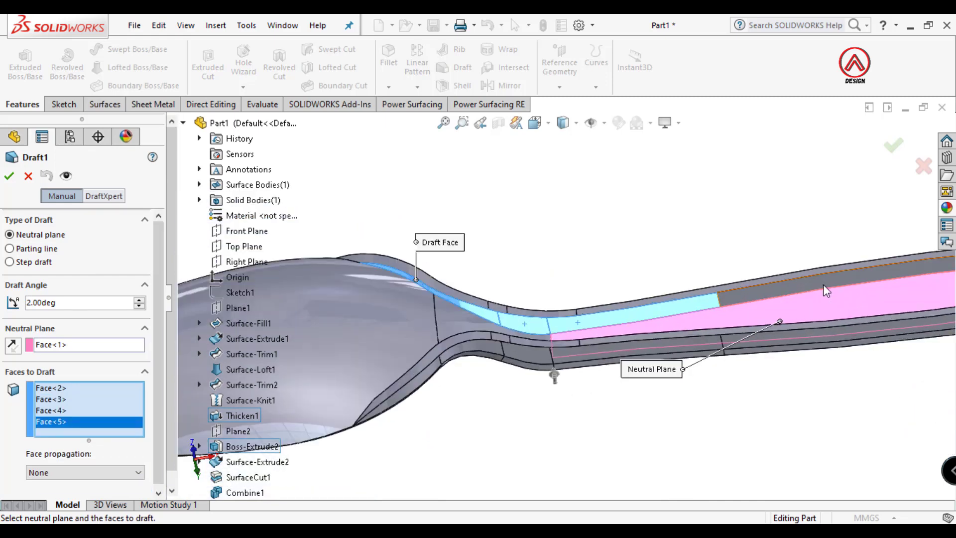
left_click(822, 283)
Add the three inner wall faces at the handle's tip to the faces to draft.
scroll(810, 296, "up", 2)
middle_click_drag(772, 274, 717, 199)
scroll(588, 204, "down", 6)
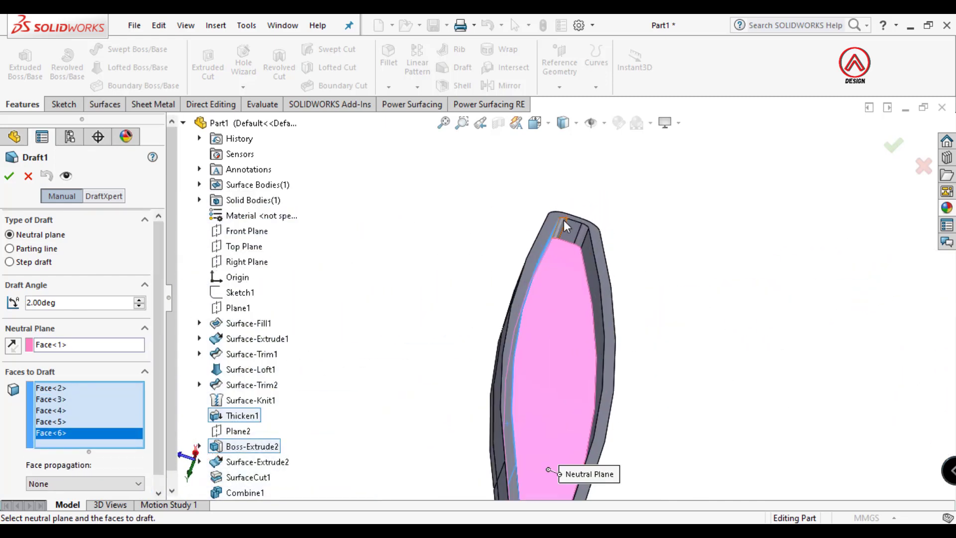
middle_click_drag(564, 220, 560, 249)
left_click(561, 249)
left_click(593, 264)
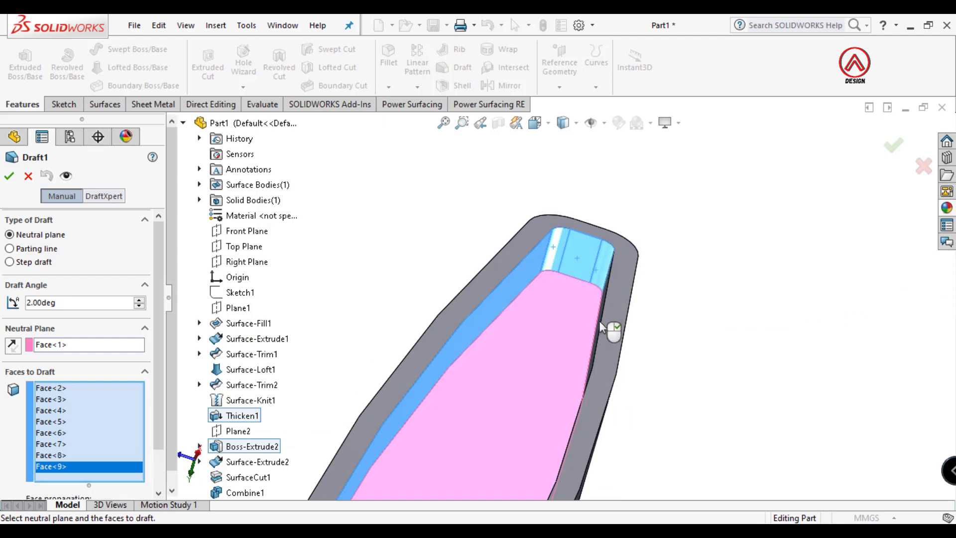
Add the inner wall faces along the opposite side, from the tip back to the bowl, to the draft.
middle_click_drag(601, 323, 634, 284)
left_click(611, 323)
scroll(607, 328, "up", 3)
scroll(711, 422, "up", 3)
scroll(634, 283, "down", 6)
left_click(584, 353)
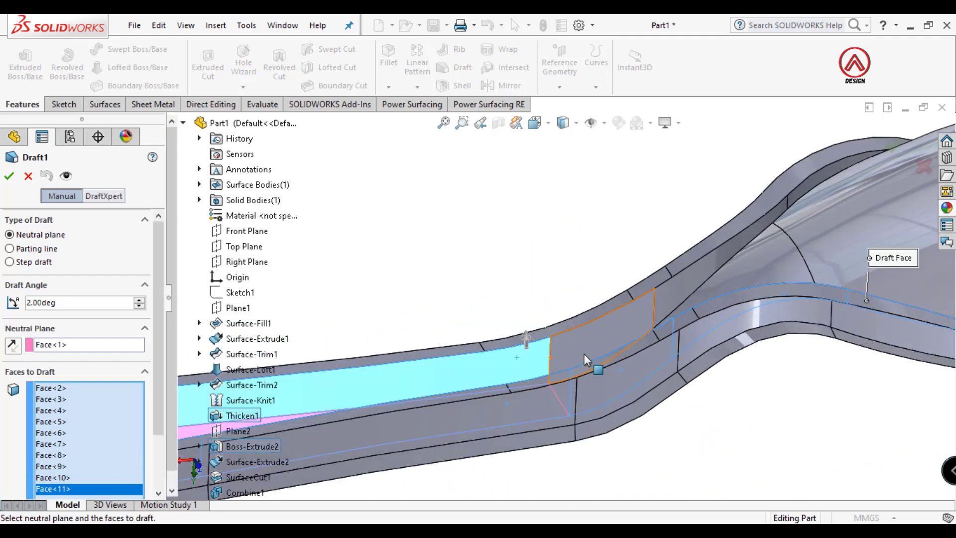
left_click(584, 352)
left_click(675, 294)
left_click(795, 198)
Add the rim's outer wall faces along one side, from the bowl to the handle, to the faces to draft.
scroll(787, 207, "up", 3)
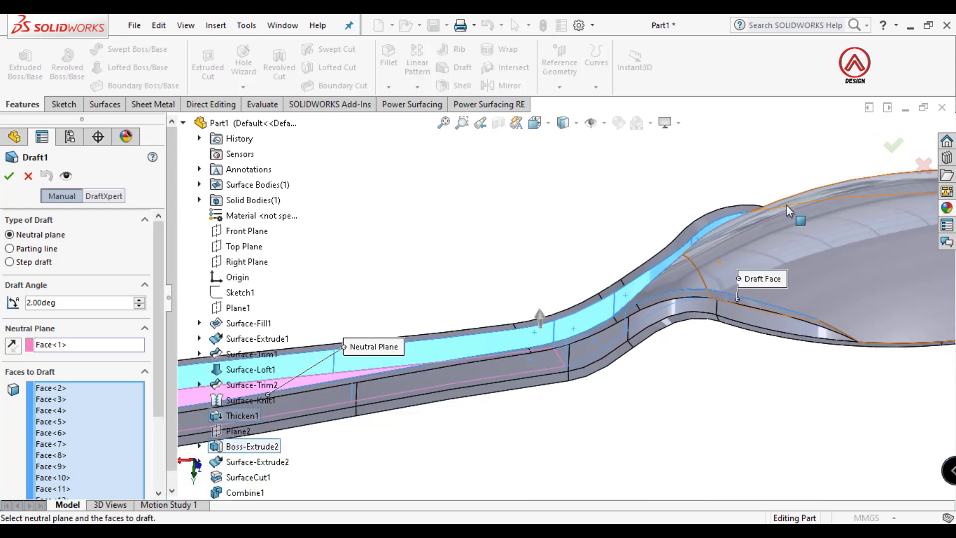
mouse_move(787, 206)
middle_mouse_down()
mouse_move(810, 281)
mouse_move(770, 202)
middle_mouse_up()
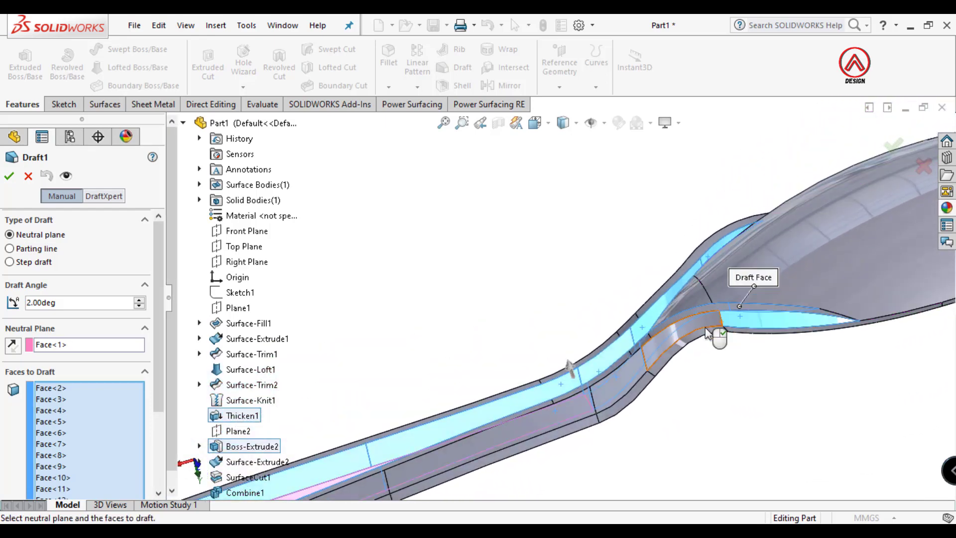
scroll(599, 407, "up", 5)
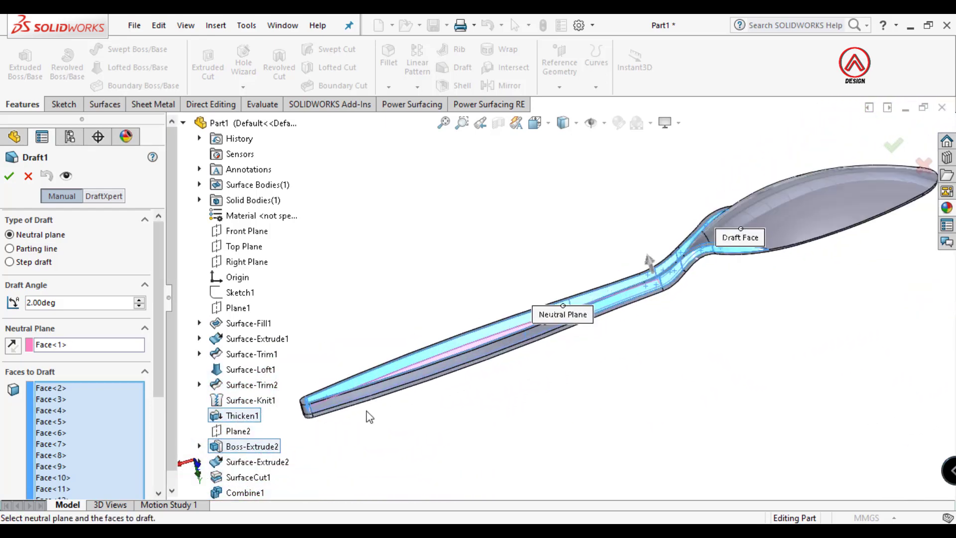
Add the outer wall faces around the handle's tip to the faces to draft.
scroll(389, 374, "down", 8)
left_click(342, 365)
middle_click_drag(343, 366, 335, 362)
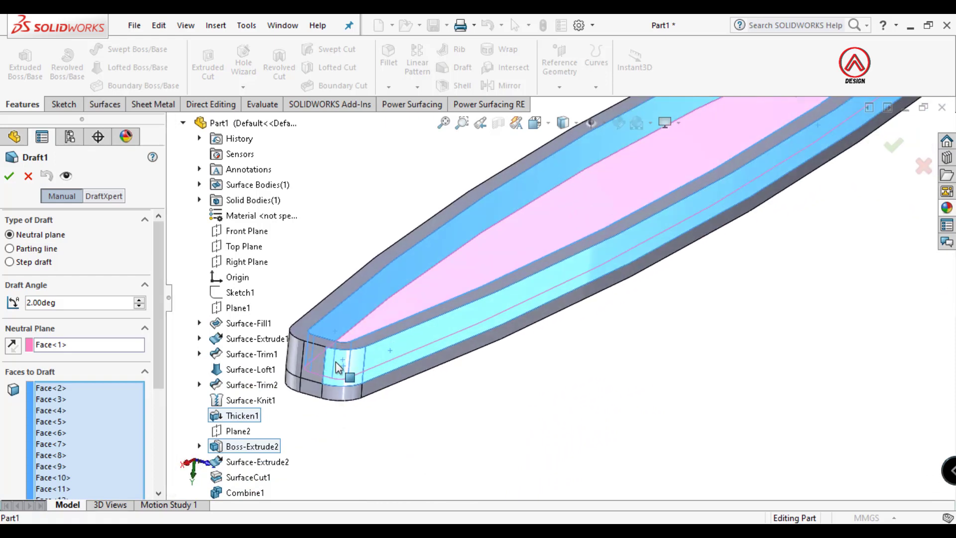
left_click(433, 387)
scroll(433, 387, "up", 5)
scroll(518, 379, "down", 3)
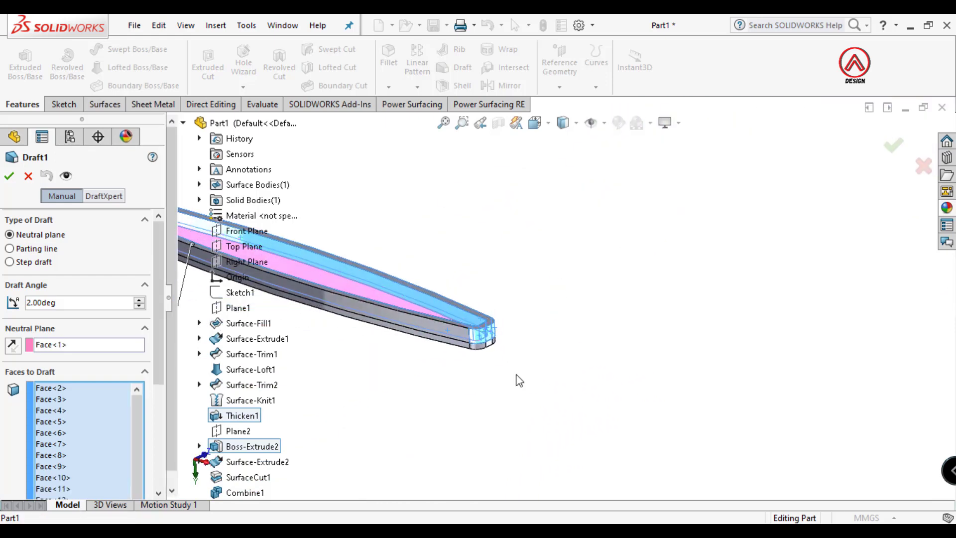
Add the outer wall faces along the opposite side, from the handle to the bowl, and apply the draft.
scroll(455, 343, "up", 5)
scroll(568, 396, "down", 5)
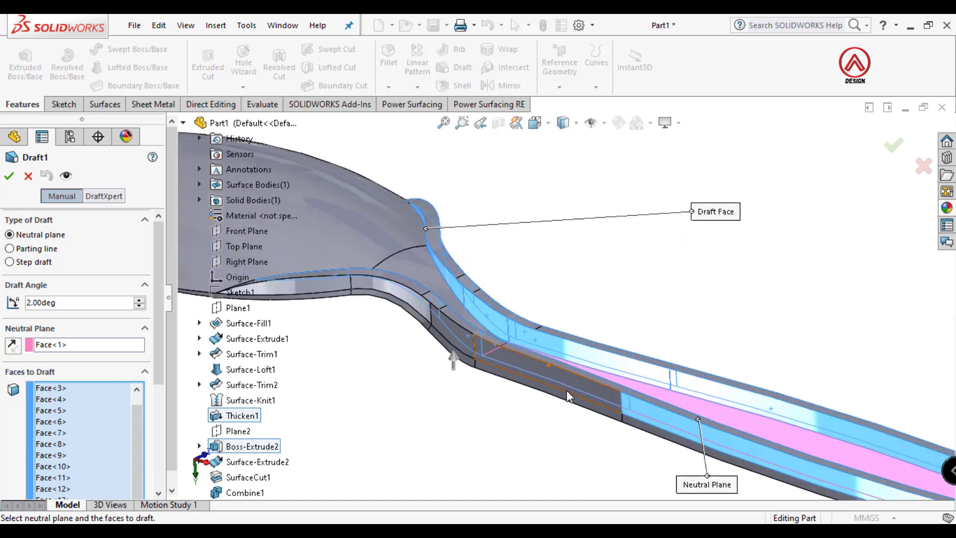
left_click(609, 396)
scroll(465, 349, "down", 3)
left_click(413, 278)
left_click(379, 252)
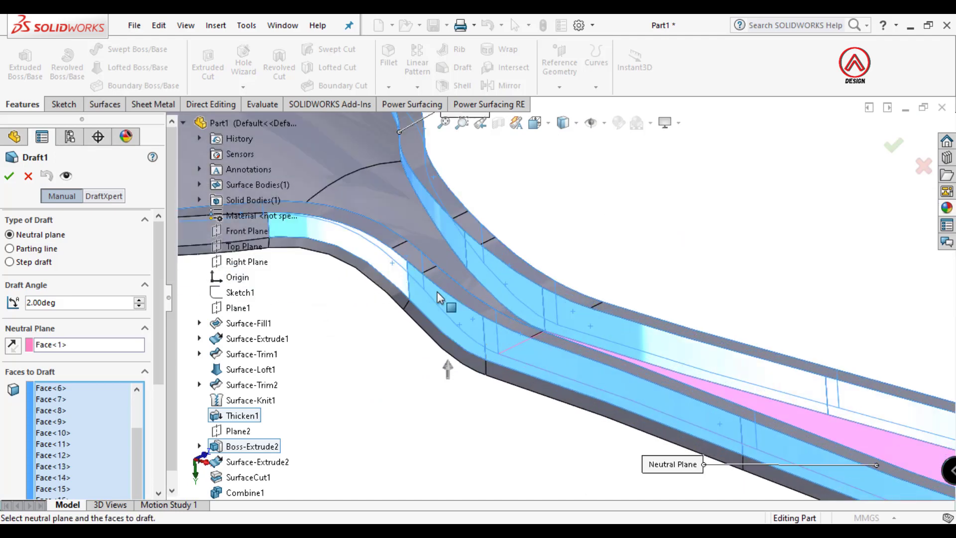
scroll(437, 291, "up", 5)
scroll(414, 266, "down", 4)
left_click(413, 269)
scroll(414, 269, "up", 5)
scroll(414, 269, "down", 5)
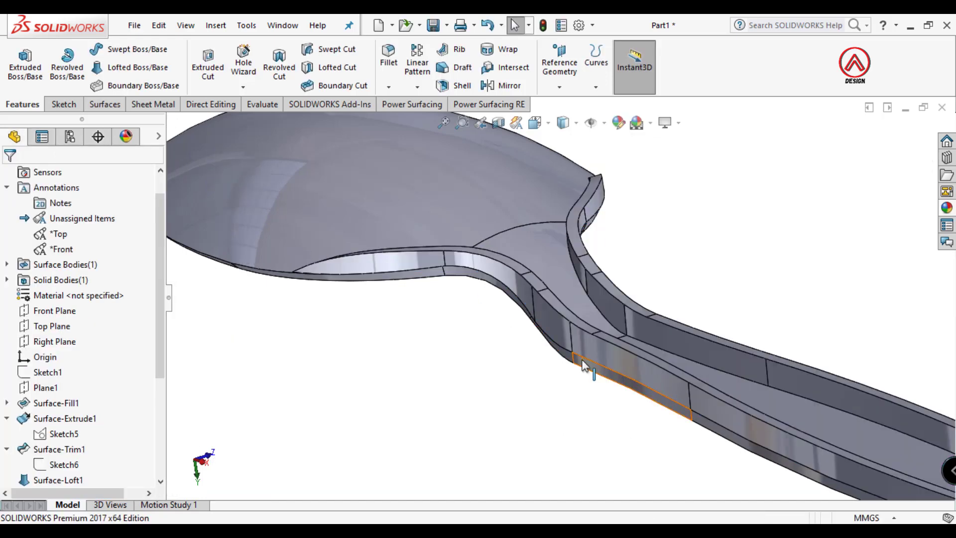
Start a 0.5 mm fillet on the rim's free edges along one side of the handle and neck.
scroll(585, 368, "up", 4)
scroll(626, 286, "down", 3)
middle_click_drag(626, 287, 597, 339)
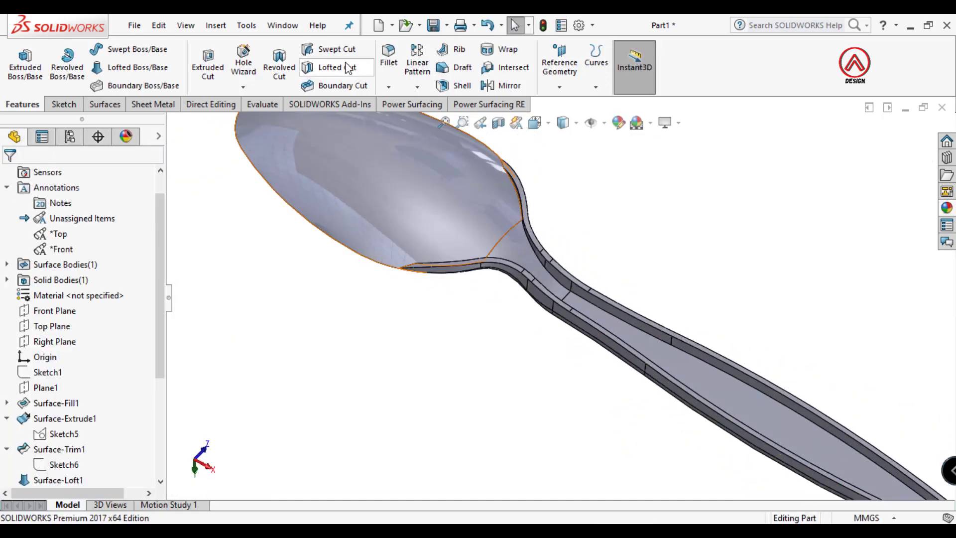
left_click(390, 58)
type(".5")
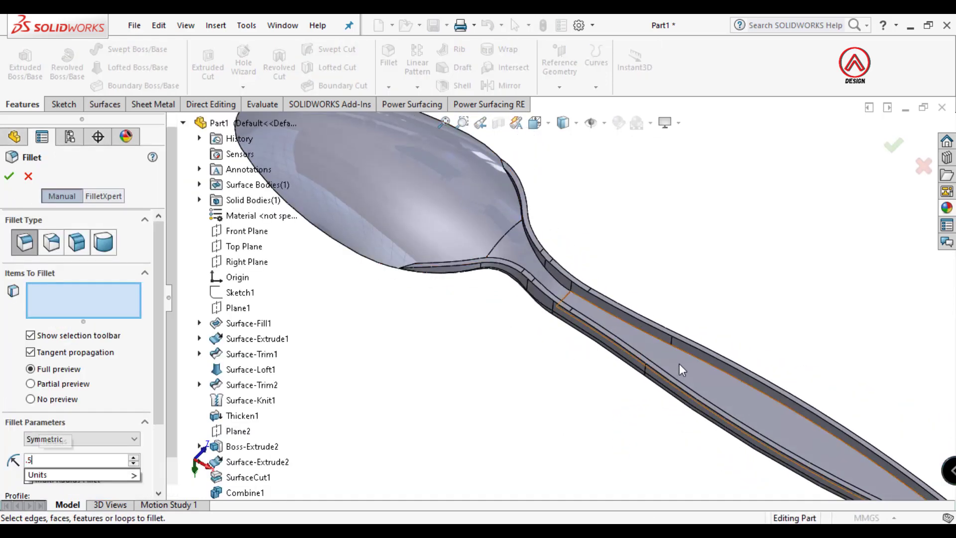
middle_click_drag(679, 364, 480, 283)
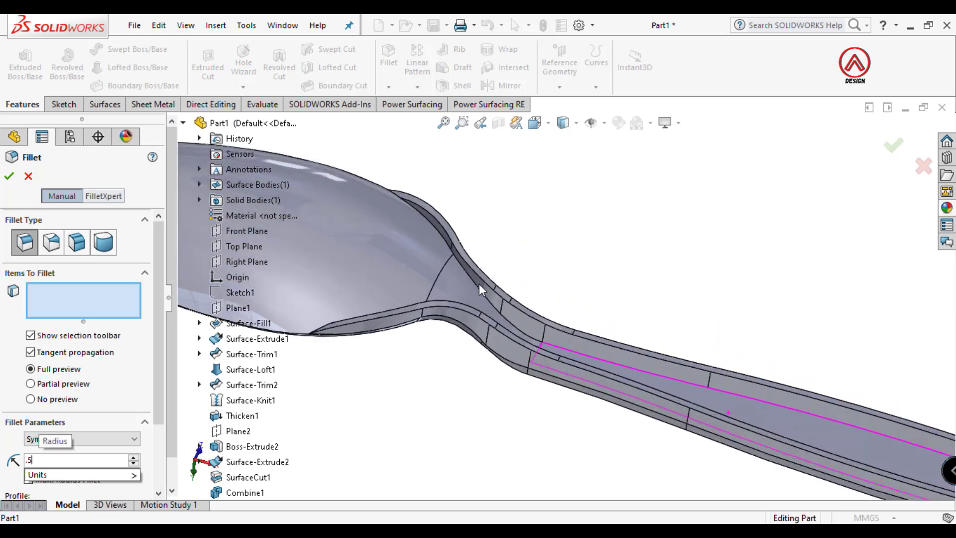
left_click(579, 339)
middle_click_drag(587, 342, 477, 279)
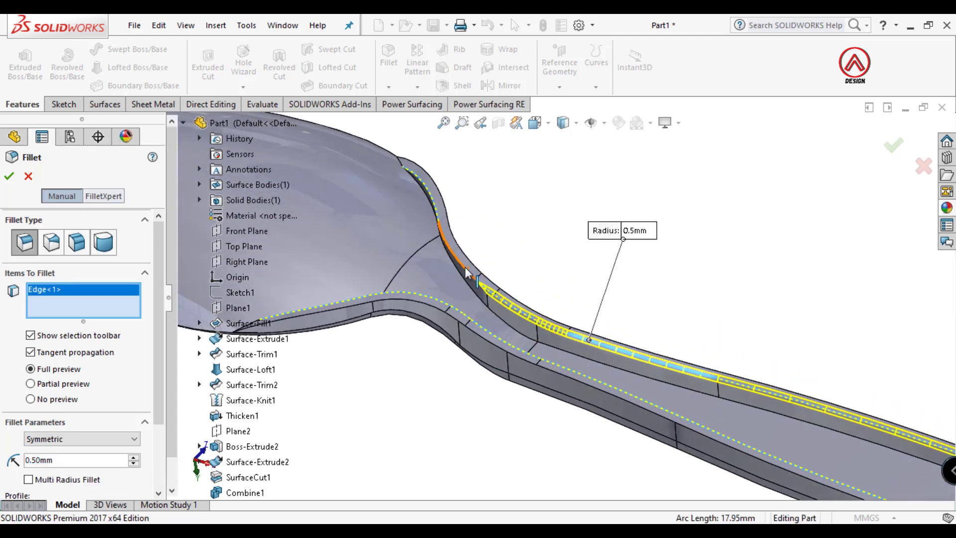
left_click(479, 282)
Add the rim edges along the opposite side of the handle and neck to the fillet.
middle_click_drag(472, 316, 538, 387)
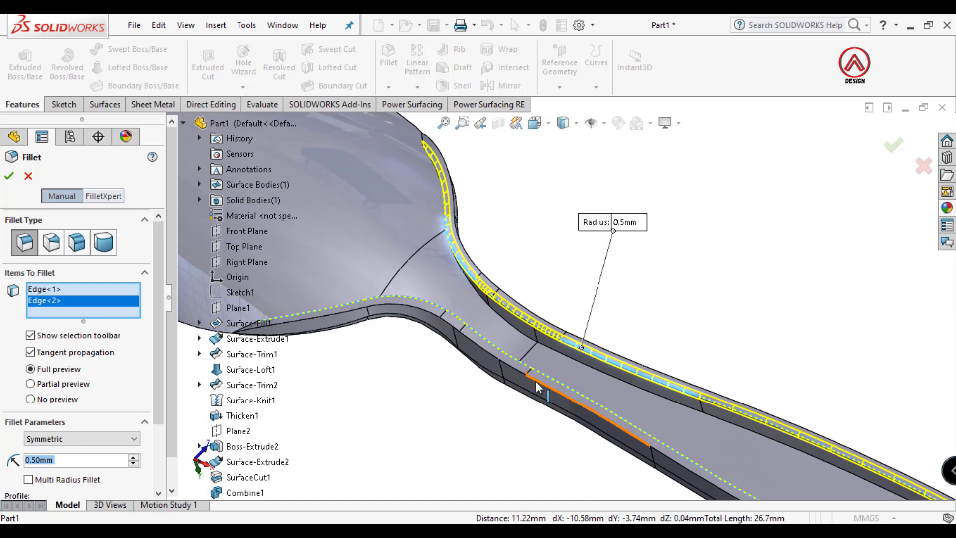
left_click(562, 389)
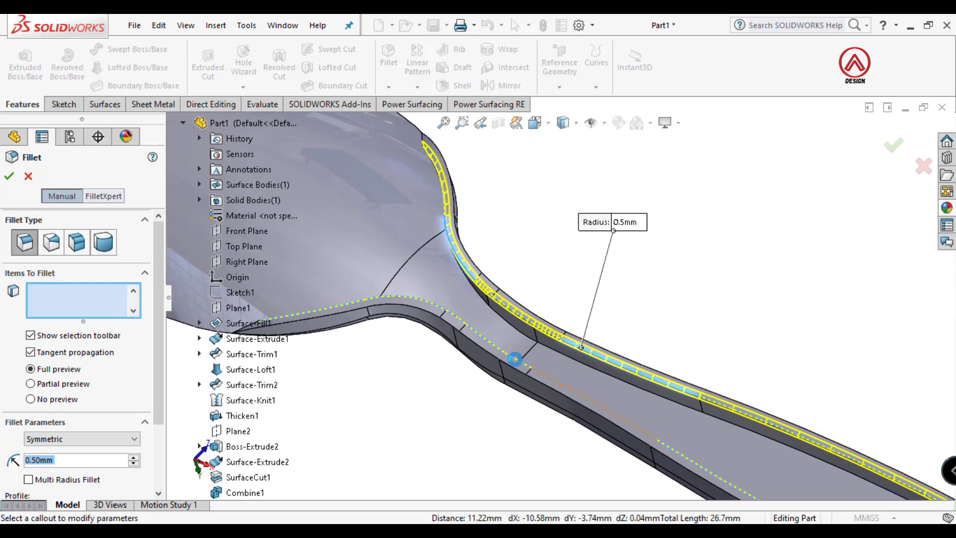
left_click(491, 347)
left_click(415, 302)
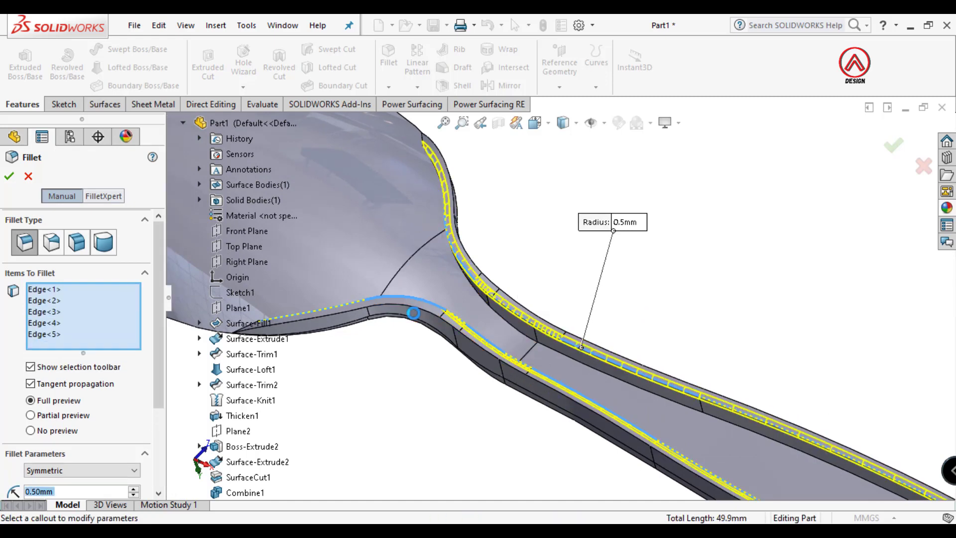
middle_click_drag(502, 366, 559, 384)
left_click(579, 373)
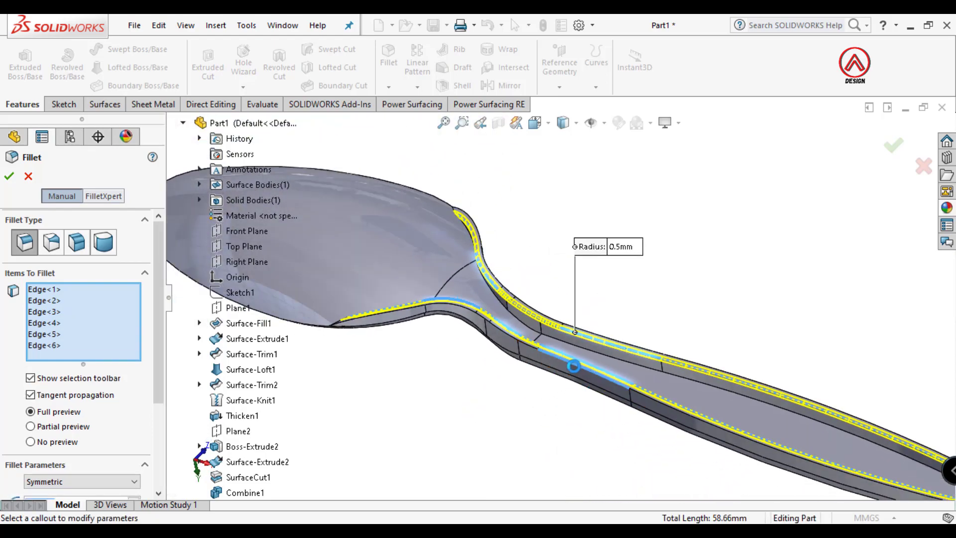
Add the rim's outer edges at the neck and bowl end on that side to the fillet.
scroll(506, 312, "down", 3)
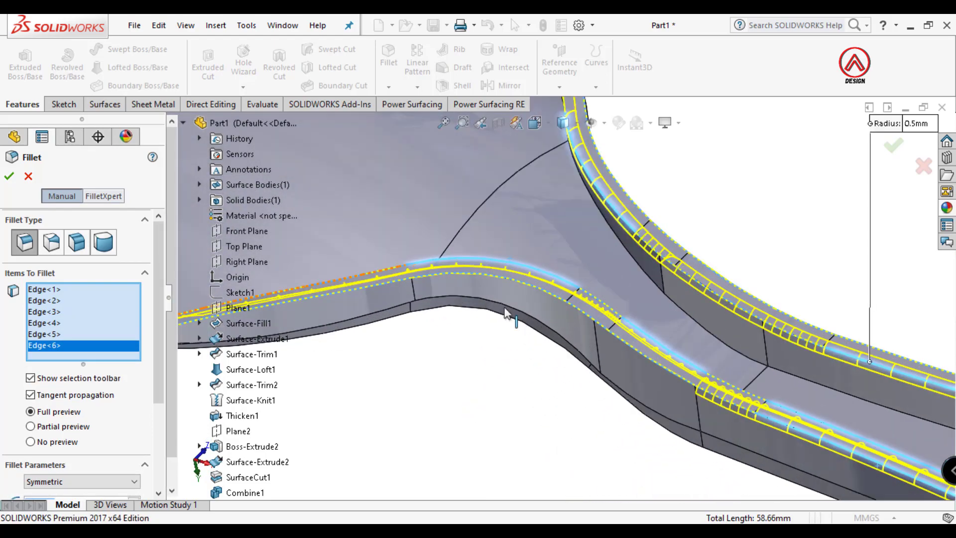
left_click(520, 282)
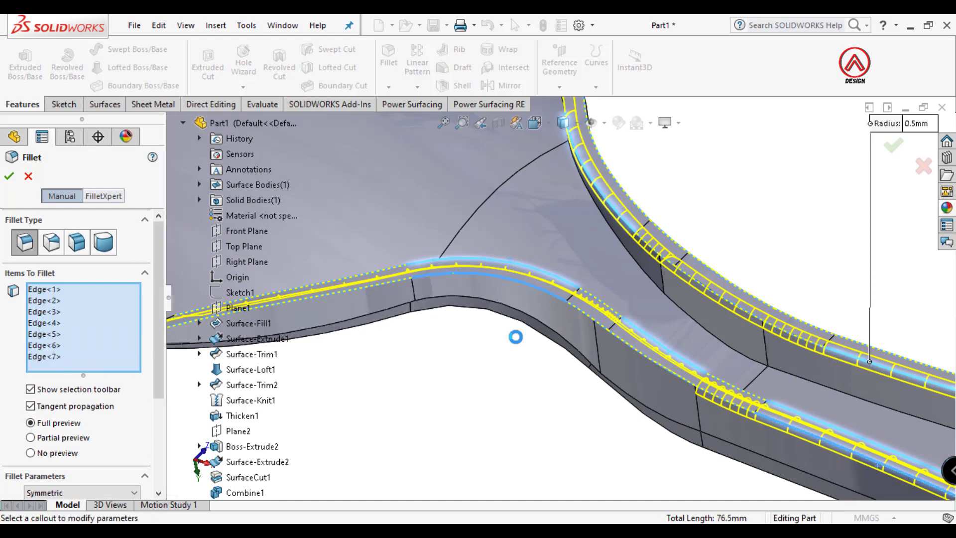
left_click(371, 286)
middle_click_drag(495, 368, 513, 384)
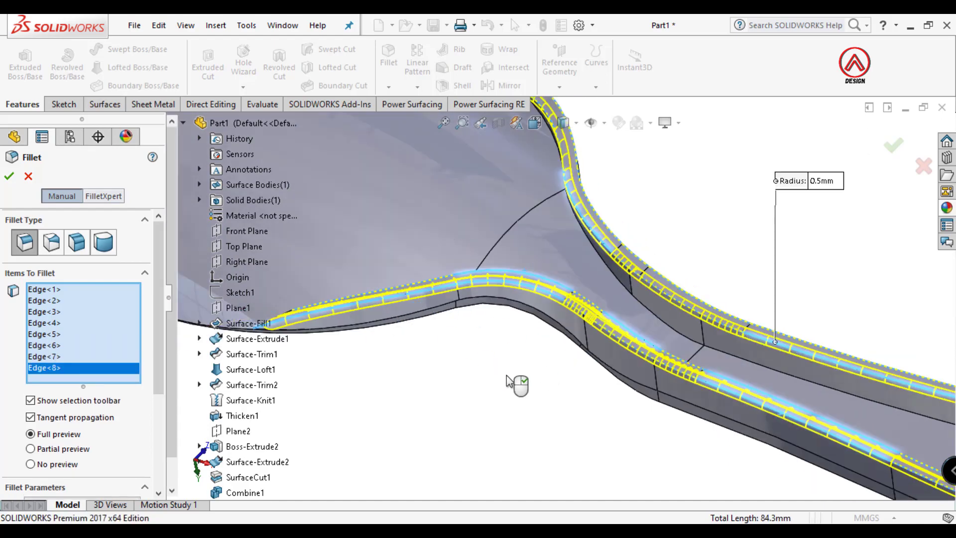
Add the remaining outer rim edges on the other side, from bowl to handle, and apply the 0.5 mm fillet.
scroll(555, 297, "up", 3)
middle_click_drag(554, 297, 475, 354)
scroll(797, 344, "down", 6)
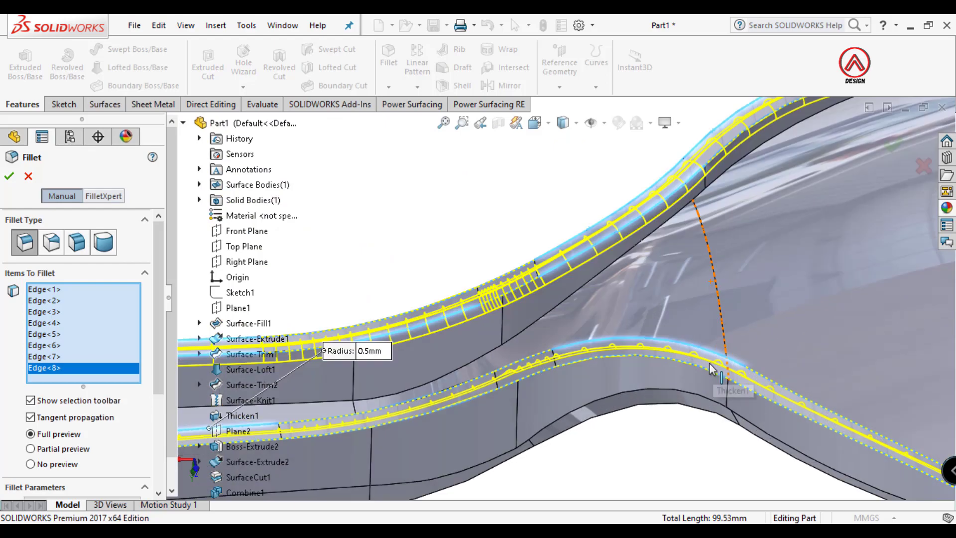
middle_click_drag(713, 368, 709, 385)
left_click(708, 371)
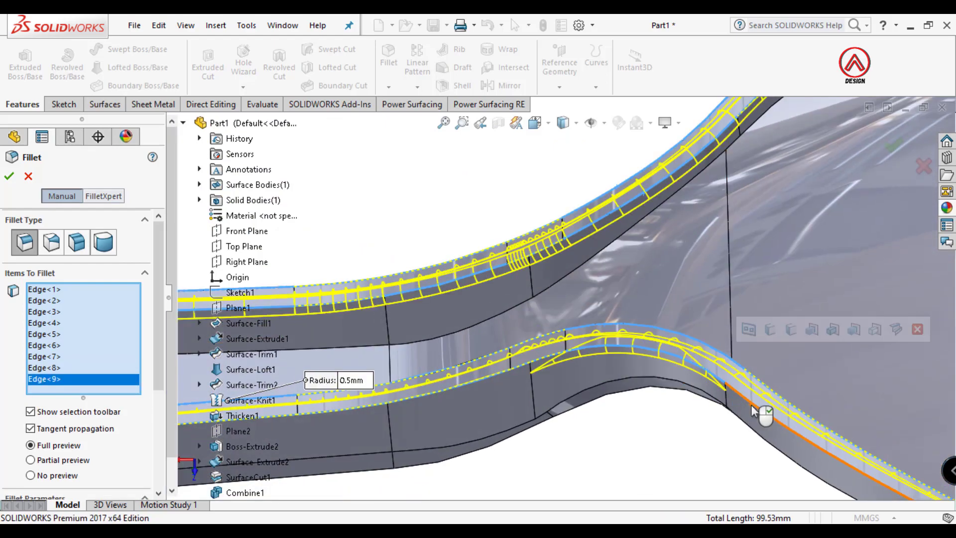
left_click(491, 381)
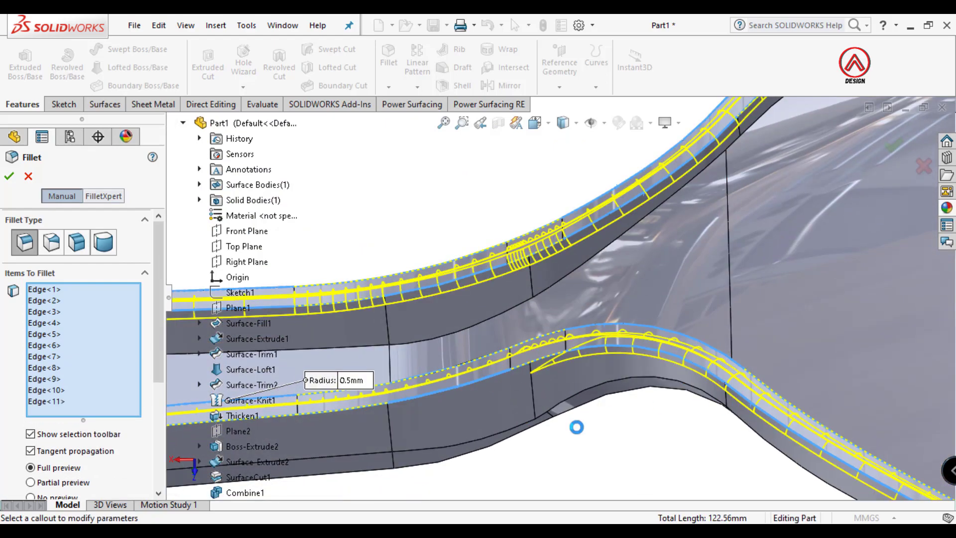
scroll(626, 453, "up", 5)
scroll(540, 320, "up", 6)
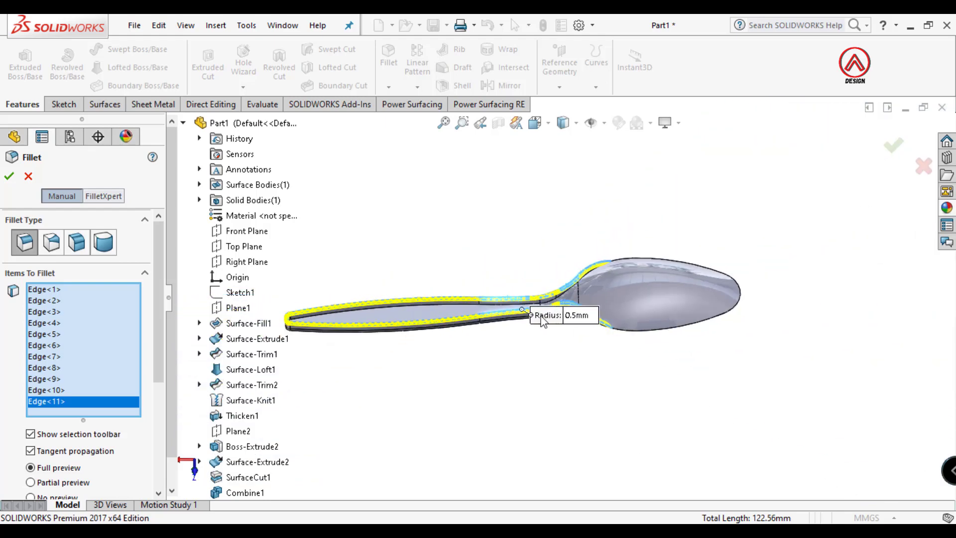
scroll(479, 295, "down", 9)
middle_click_drag(423, 329, 461, 309)
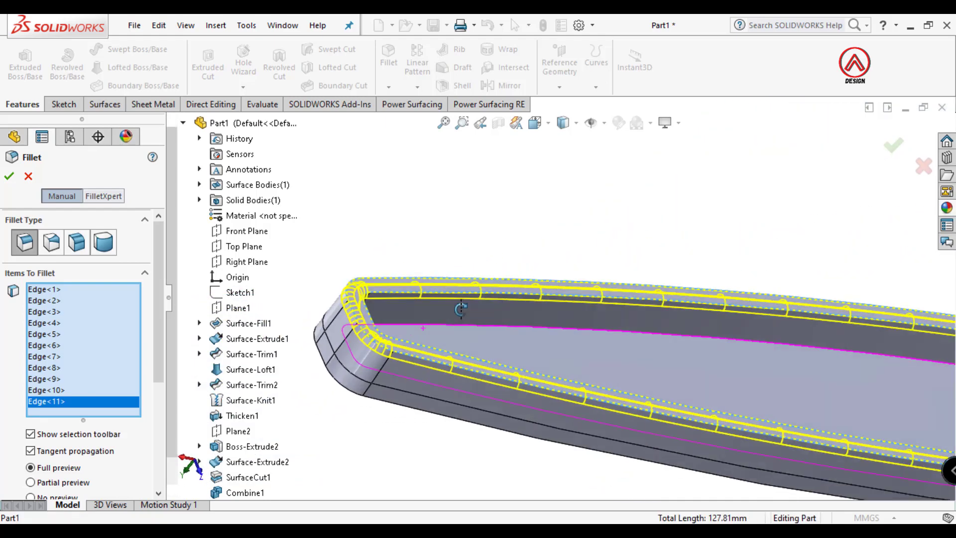
scroll(555, 272, "up", 5)
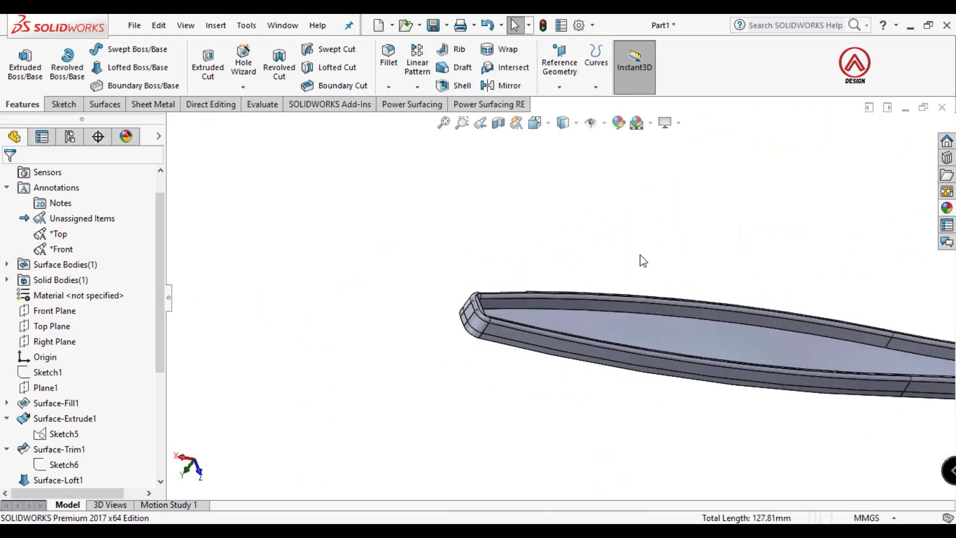
Edit the rim fillet to include the missing edge at the handle's tip.
middle_click_drag(619, 309, 553, 294)
scroll(498, 311, "down", 4)
scroll(449, 321, "down", 3)
left_click(401, 314)
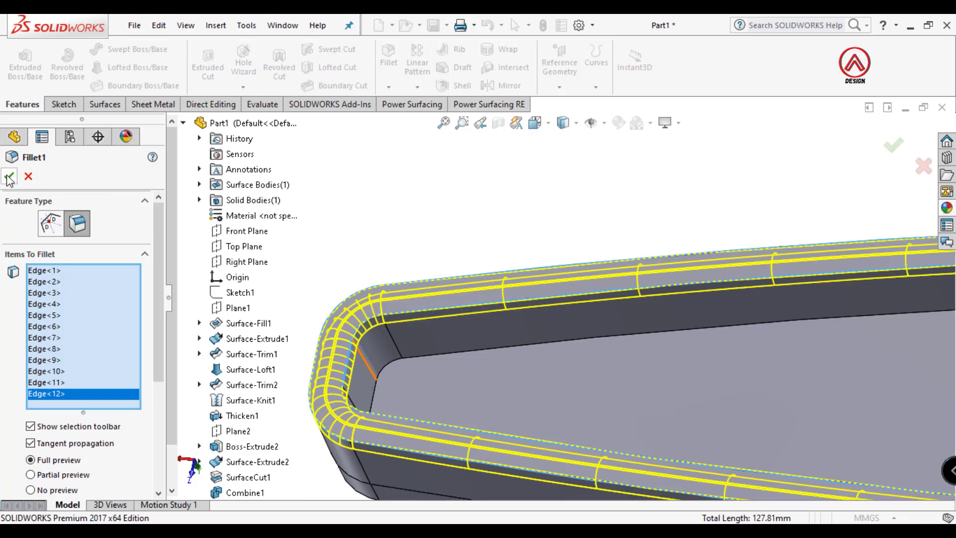
Fillet the spoon's top outer edge along the handle and bowl with a 0.5 mm radius.
scroll(523, 240, "up", 3)
middle_click_drag(535, 294, 672, 445)
scroll(539, 391, "up", 3)
scroll(321, 367, "down", 5)
middle_click_drag(329, 364, 364, 323)
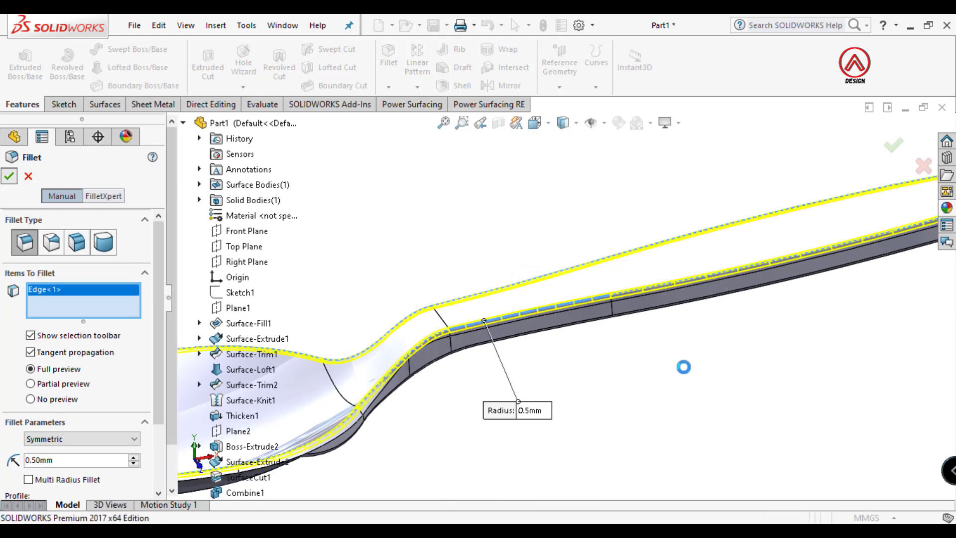
Examine the filleted edges of the bowl, neck and handle from several angles.
scroll(684, 367, "up", 5)
middle_click_drag(692, 356, 647, 324)
scroll(417, 351, "down", 4)
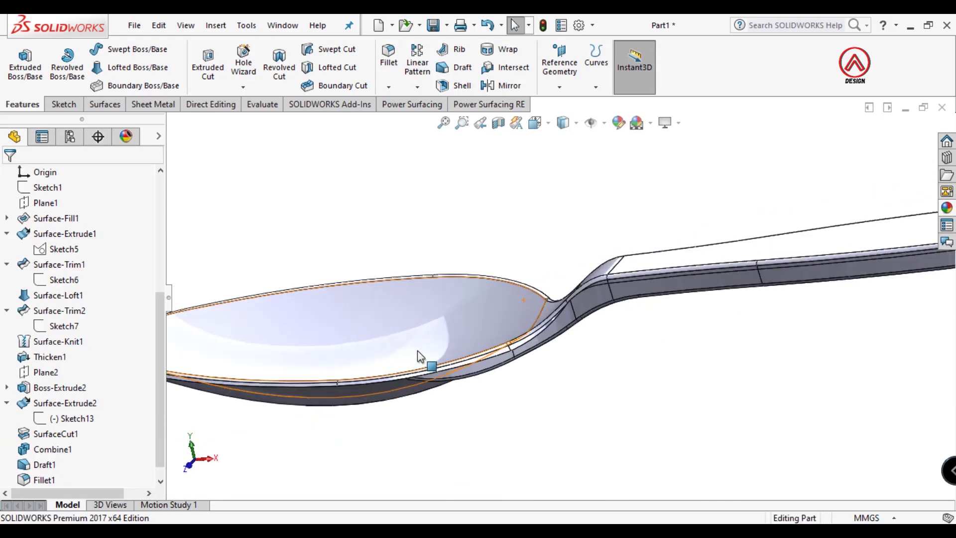
middle_click_drag(418, 350, 673, 239)
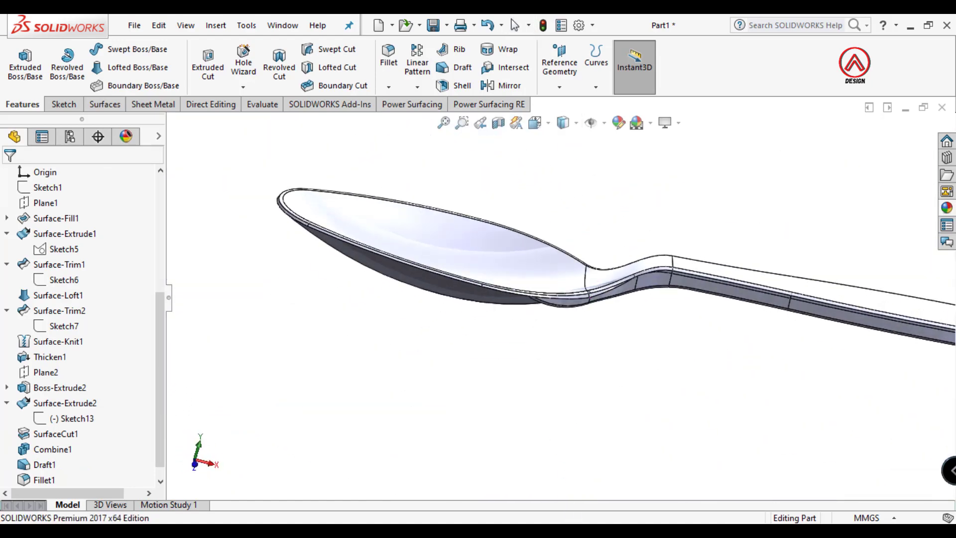
scroll(728, 273, "up", 4)
mouse_move(727, 273)
middle_mouse_down()
mouse_move(775, 375)
mouse_move(720, 277)
middle_mouse_up()
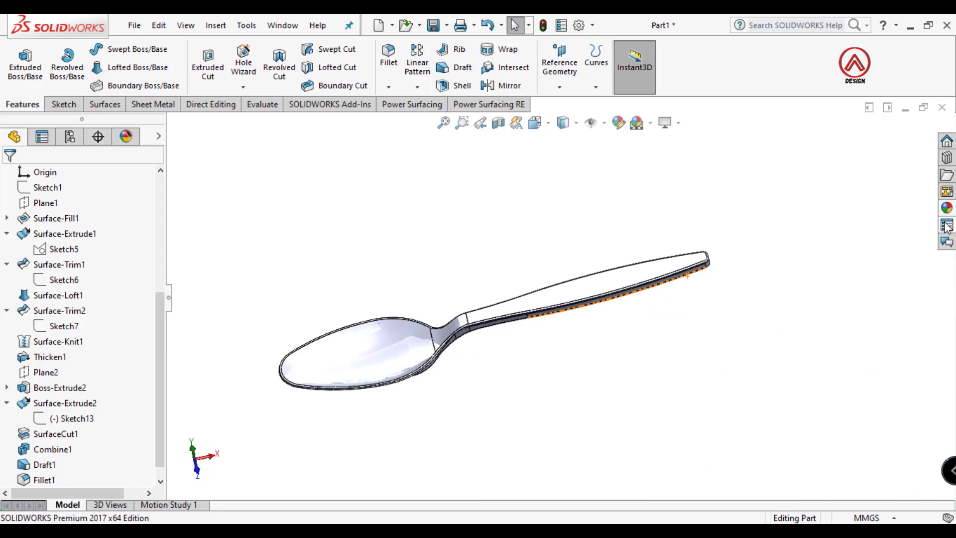
left_click(949, 209)
left_click(705, 363)
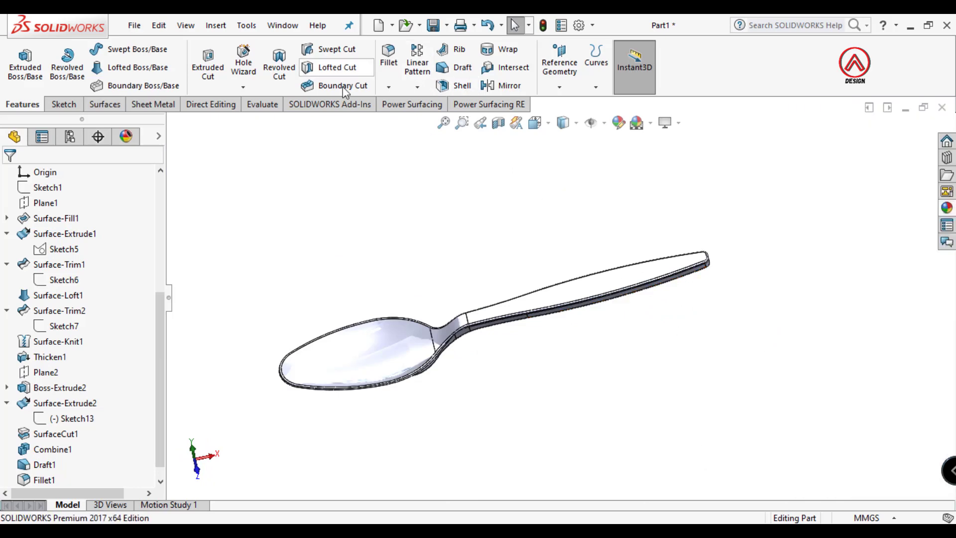
Run a 1-degree draft analysis with the handle's flat top face as pull direction, and inspect the spoon's sides and underside.
left_click(261, 104)
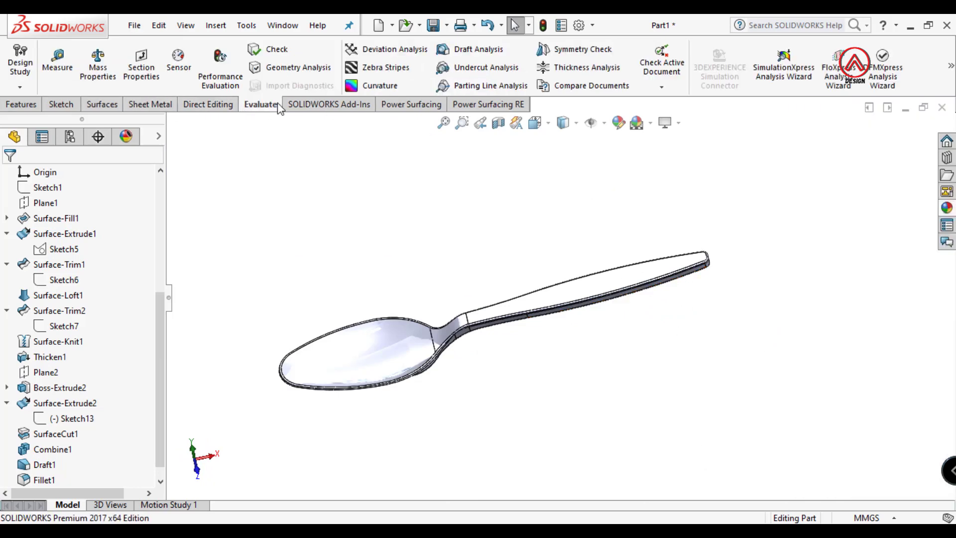
left_click(468, 52)
left_click(558, 296)
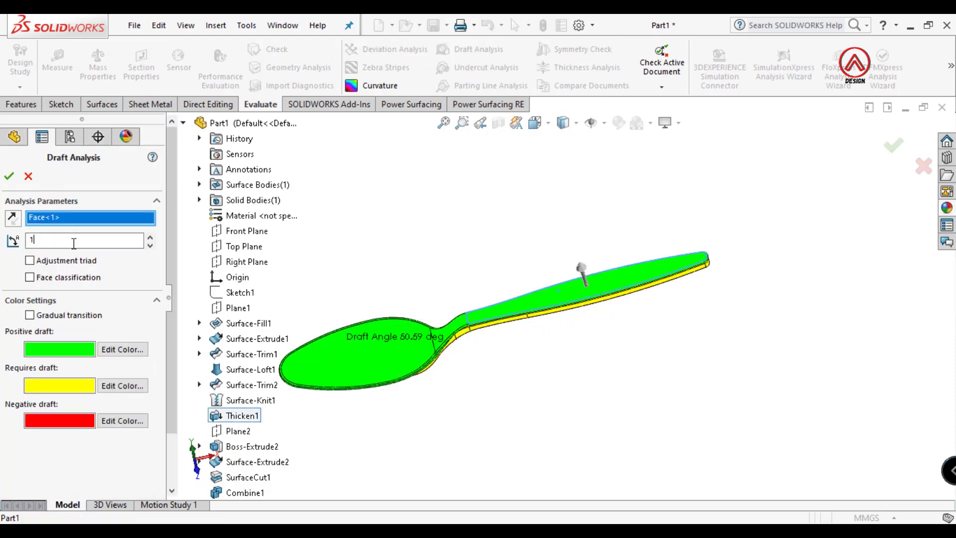
scroll(499, 313, "down", 2)
middle_click_drag(499, 313, 468, 257)
scroll(529, 282, "up", 4)
scroll(500, 281, "down", 2)
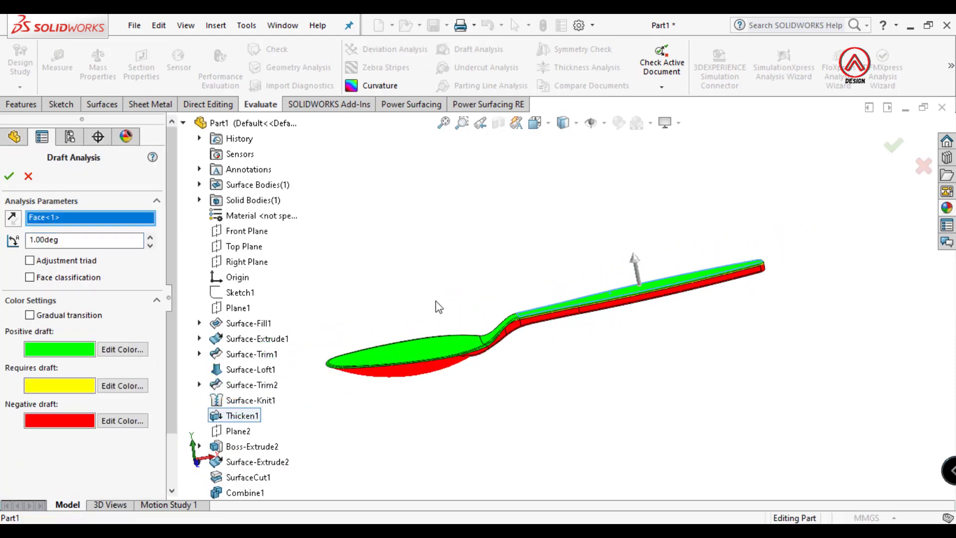
middle_click_drag(532, 301, 504, 188)
scroll(529, 317, "down", 2)
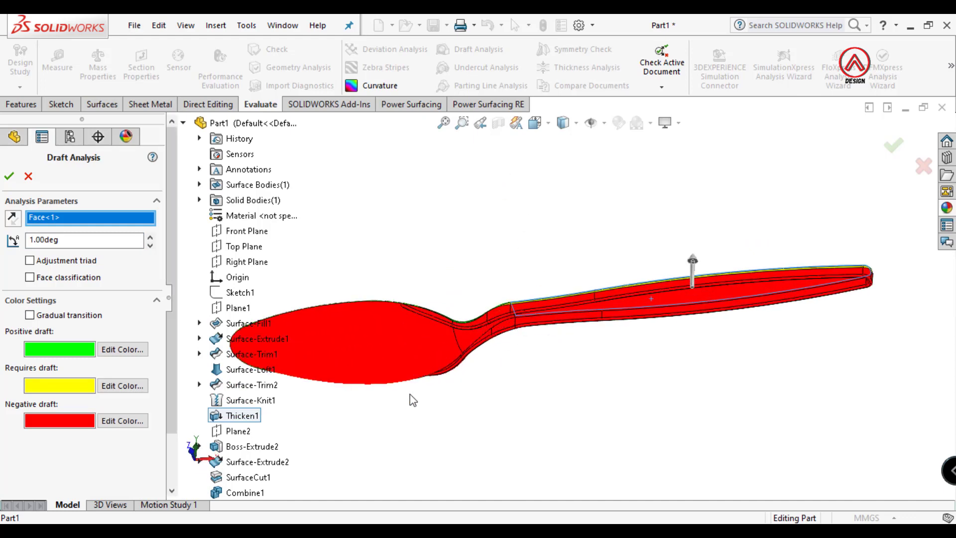
Check the draft colours on the spoon's underside and top faces, and close the draft analysis without keeping it.
scroll(521, 317, "up", 2)
middle_click_drag(521, 319, 623, 135)
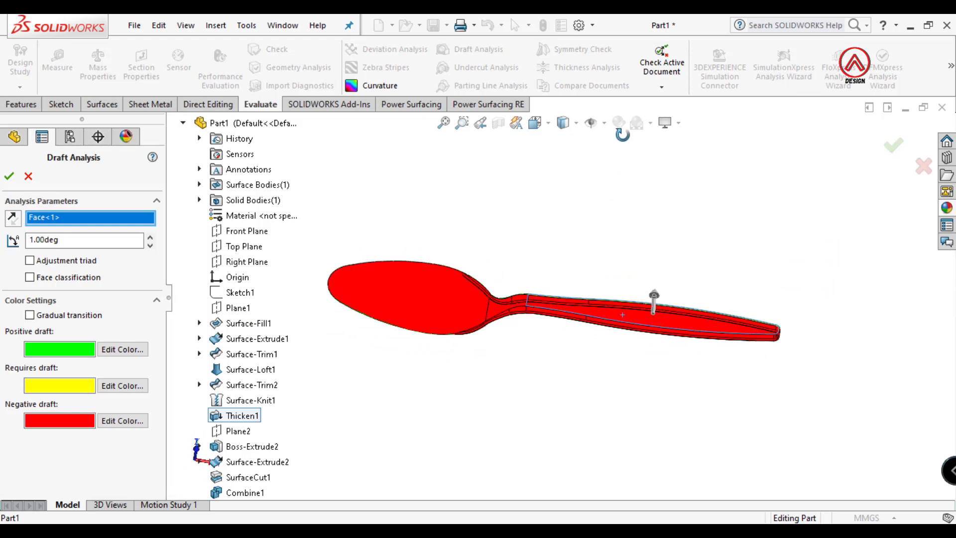
middle_click_drag(588, 293, 218, 253)
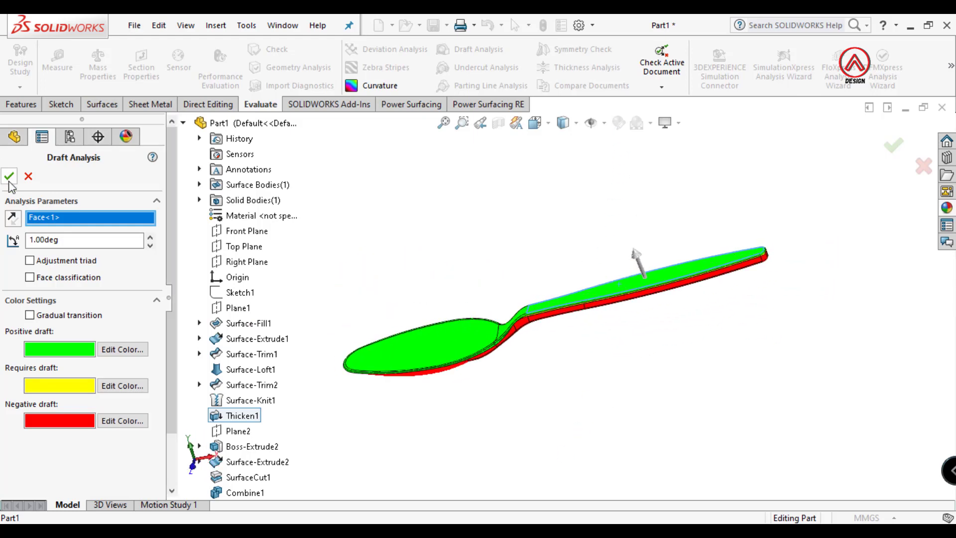
left_click(27, 177)
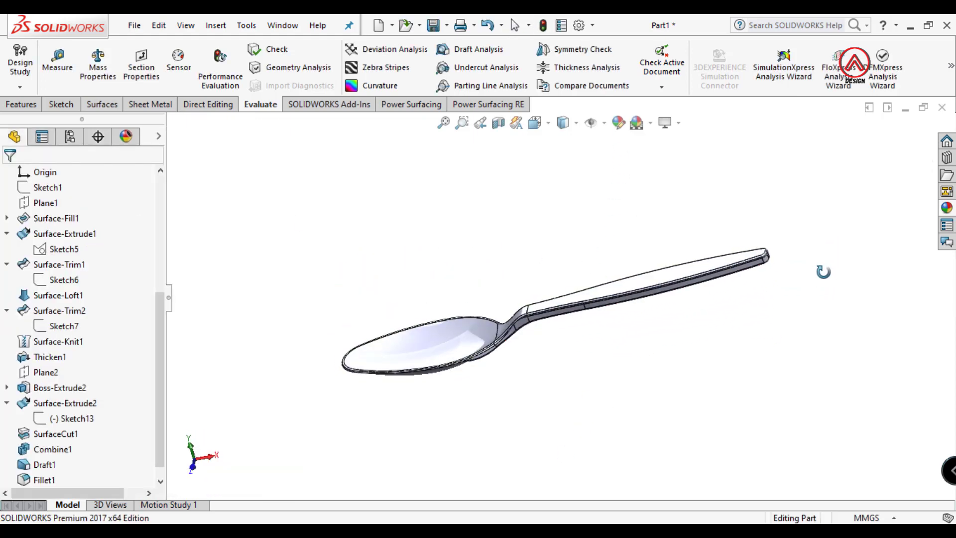
Apply the green high gloss plastic appearance to the whole part and display it shaded without edges.
left_click(947, 209)
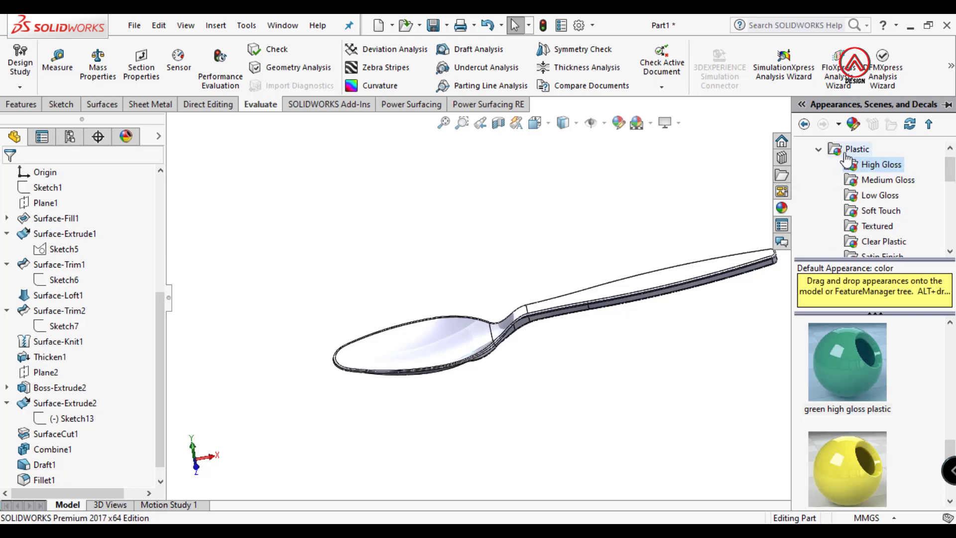
scroll(847, 413, "down", 10)
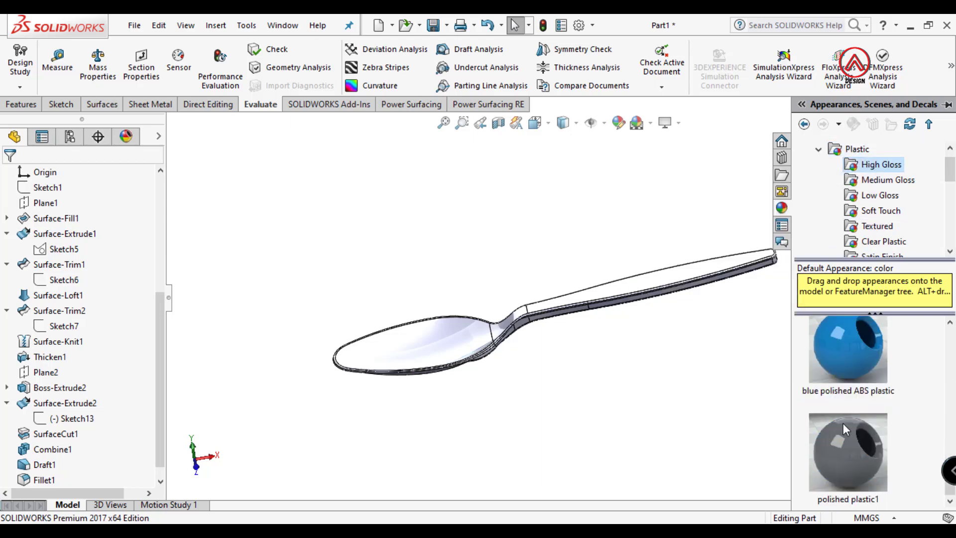
scroll(843, 411, "up", 5)
left_click(848, 451)
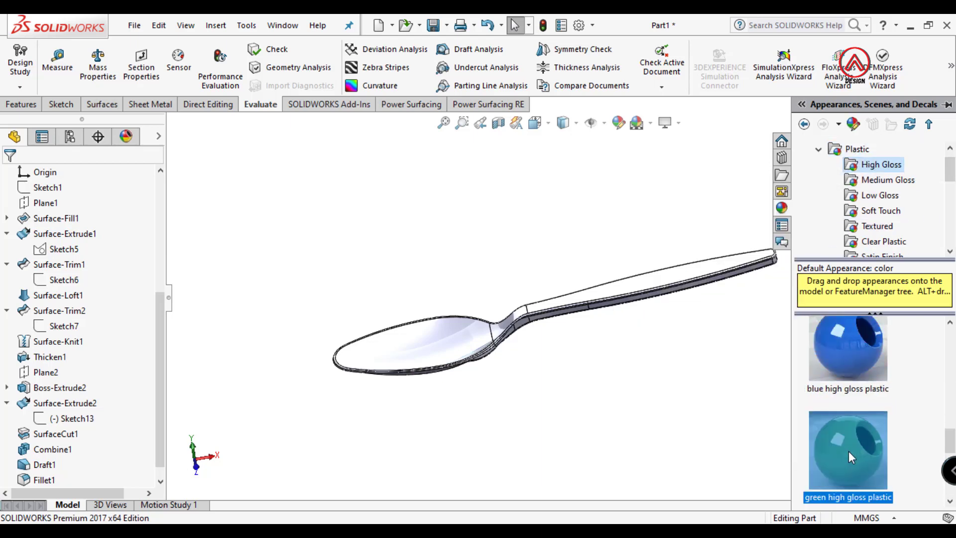
left_click_drag(848, 452, 653, 284)
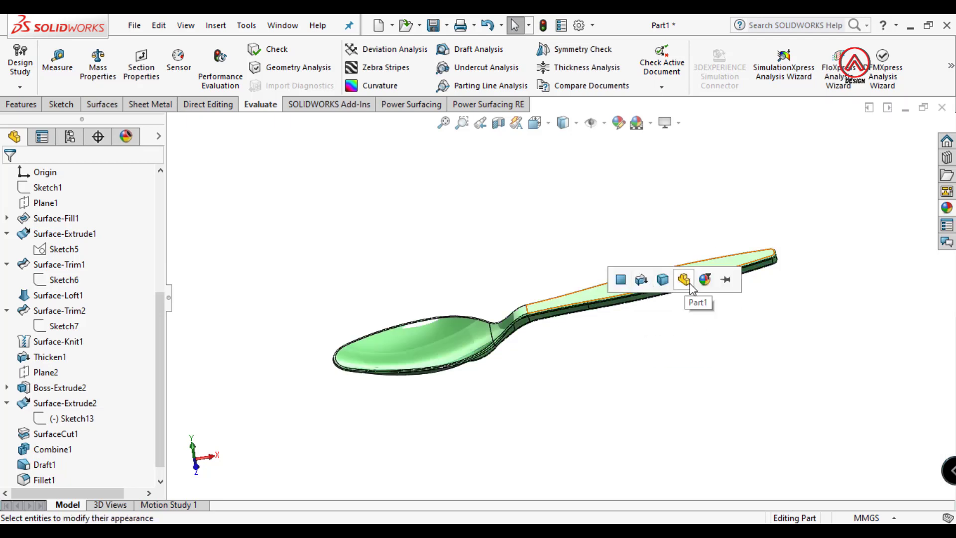
middle_click_drag(620, 273, 584, 145)
left_click(562, 163)
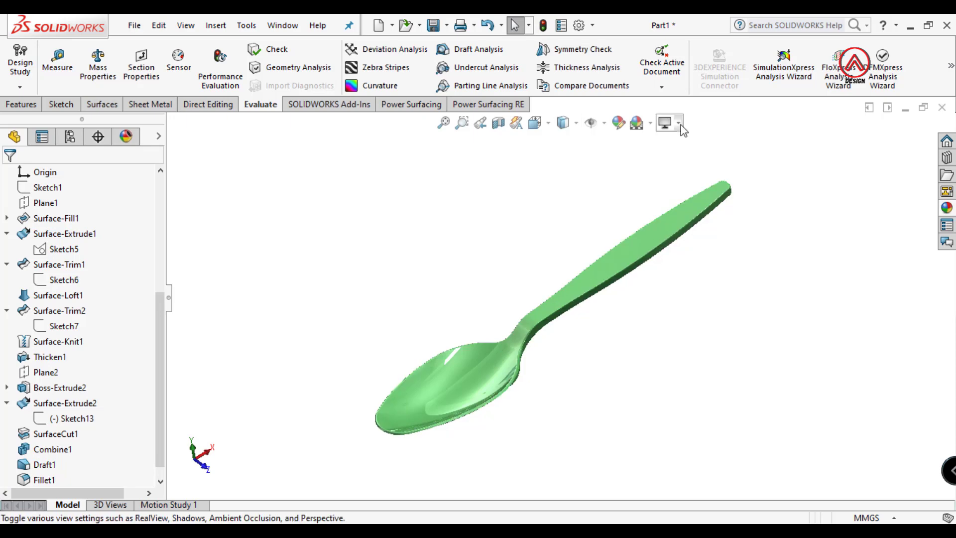
Apply the Reflective Floor Black scene and inspect the spoon's top and underside against it.
left_click(650, 123)
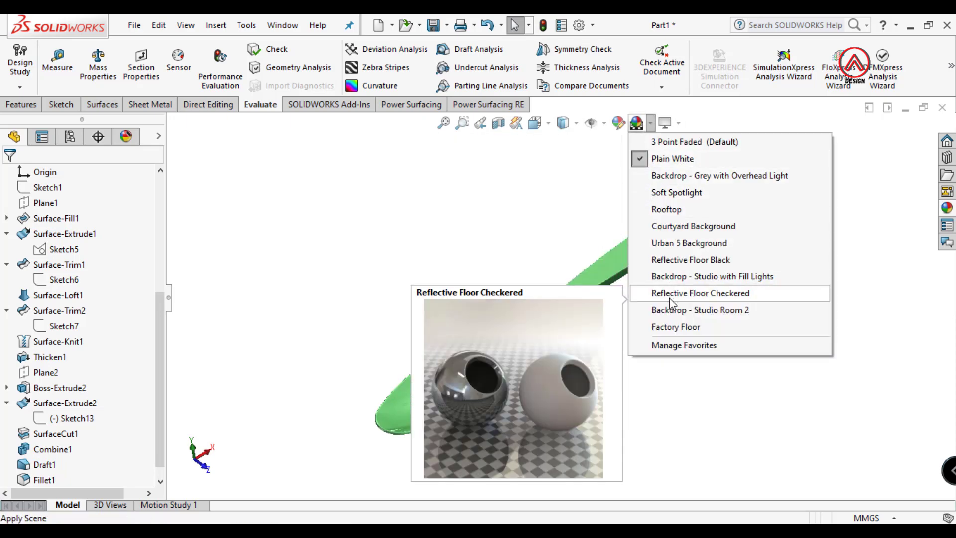
left_click(667, 260)
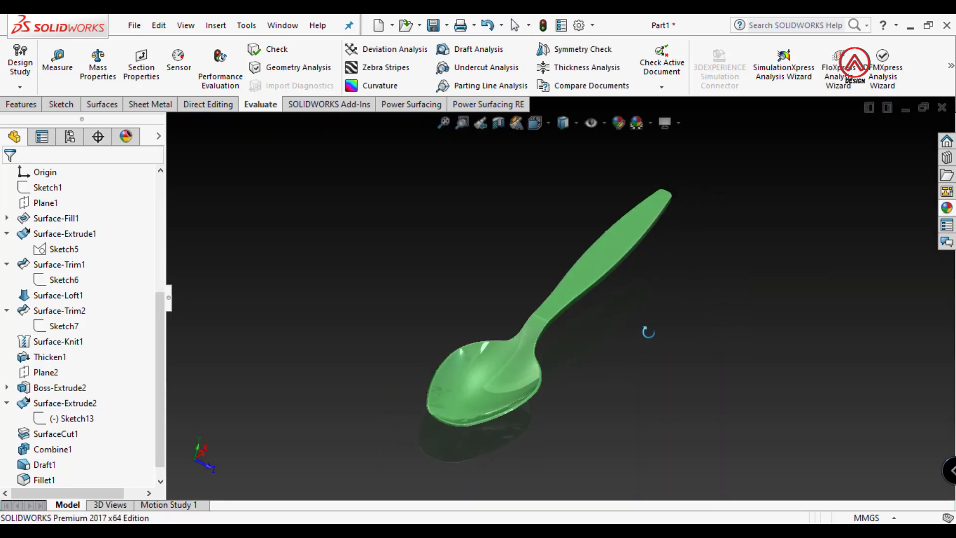
scroll(626, 337, "down", 7)
middle_click_drag(509, 299, 380, 127)
scroll(523, 277, "up", 4)
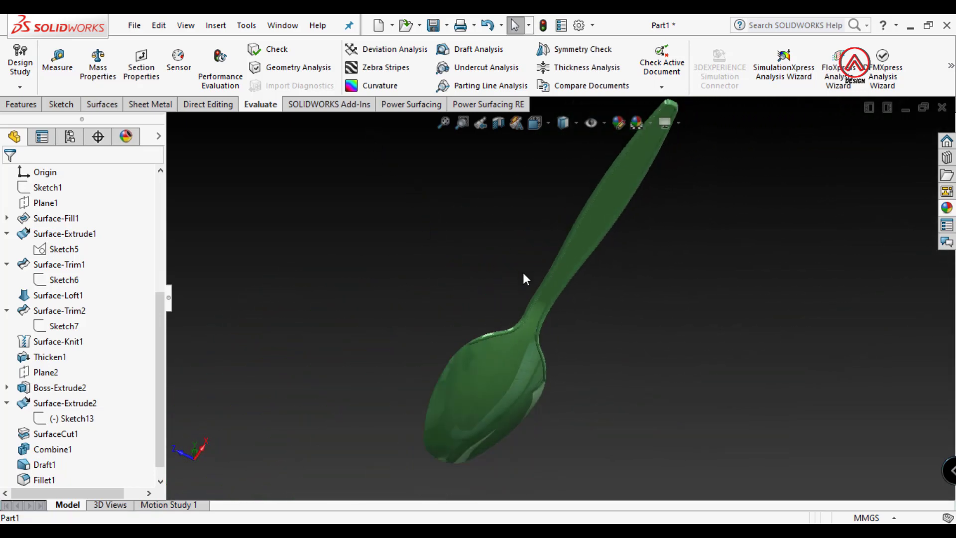
middle_click_drag(523, 278, 596, 411)
middle_click_drag(592, 377, 649, 198)
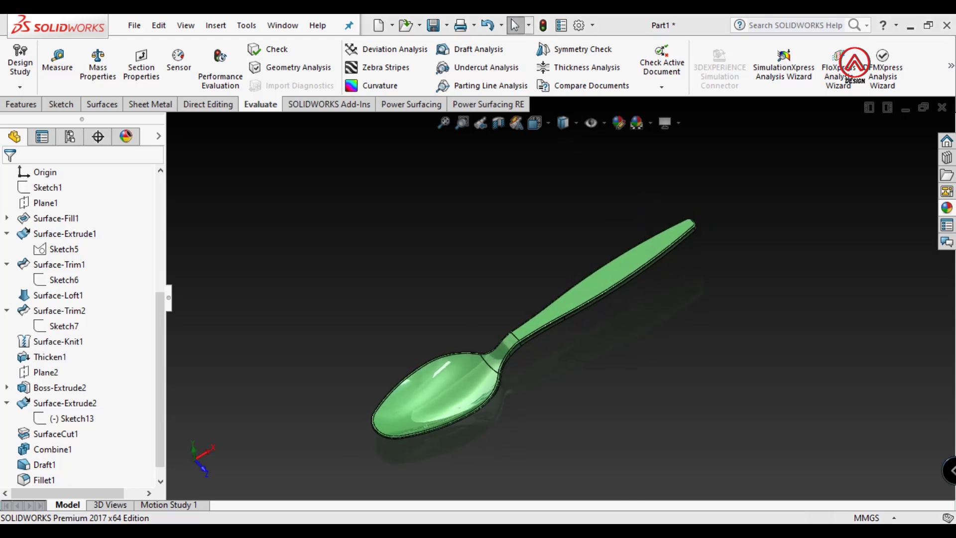